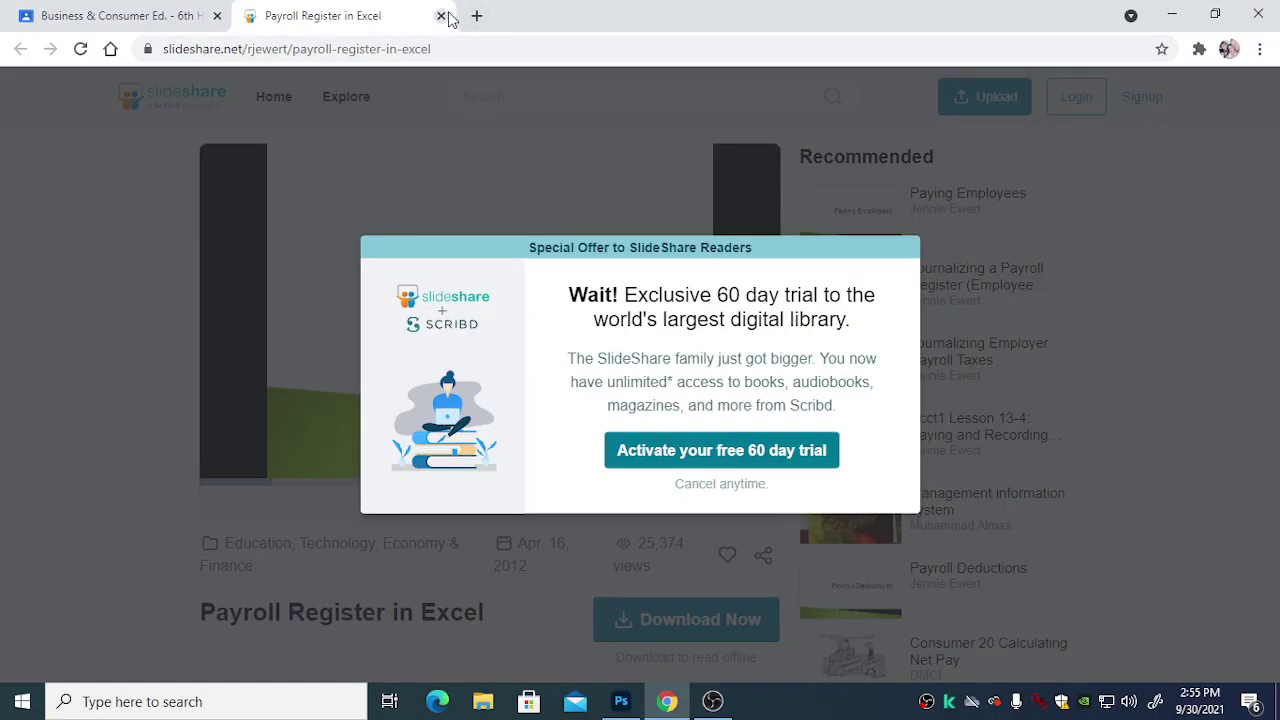
Step: Close the SlideShare page and open the payroll register image attached to the Payroll post in the class stream
click(441, 16)
scroll(622, 512, down, 1)
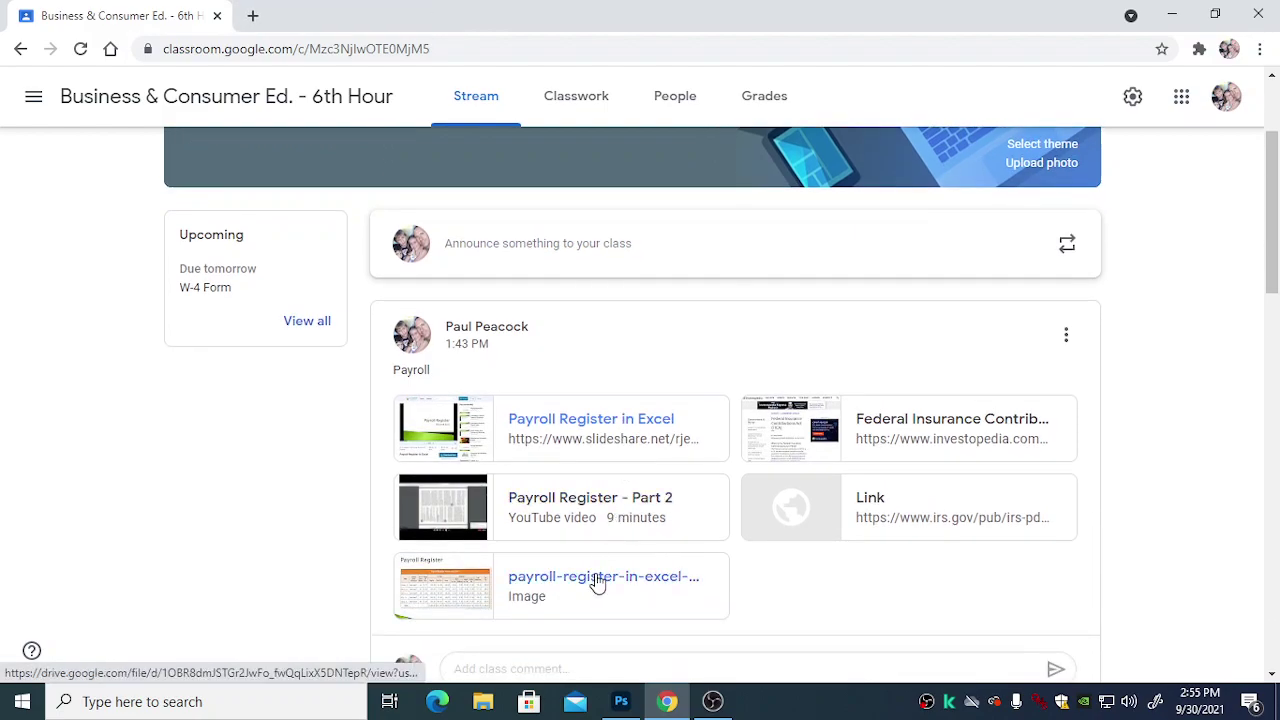
click(569, 586)
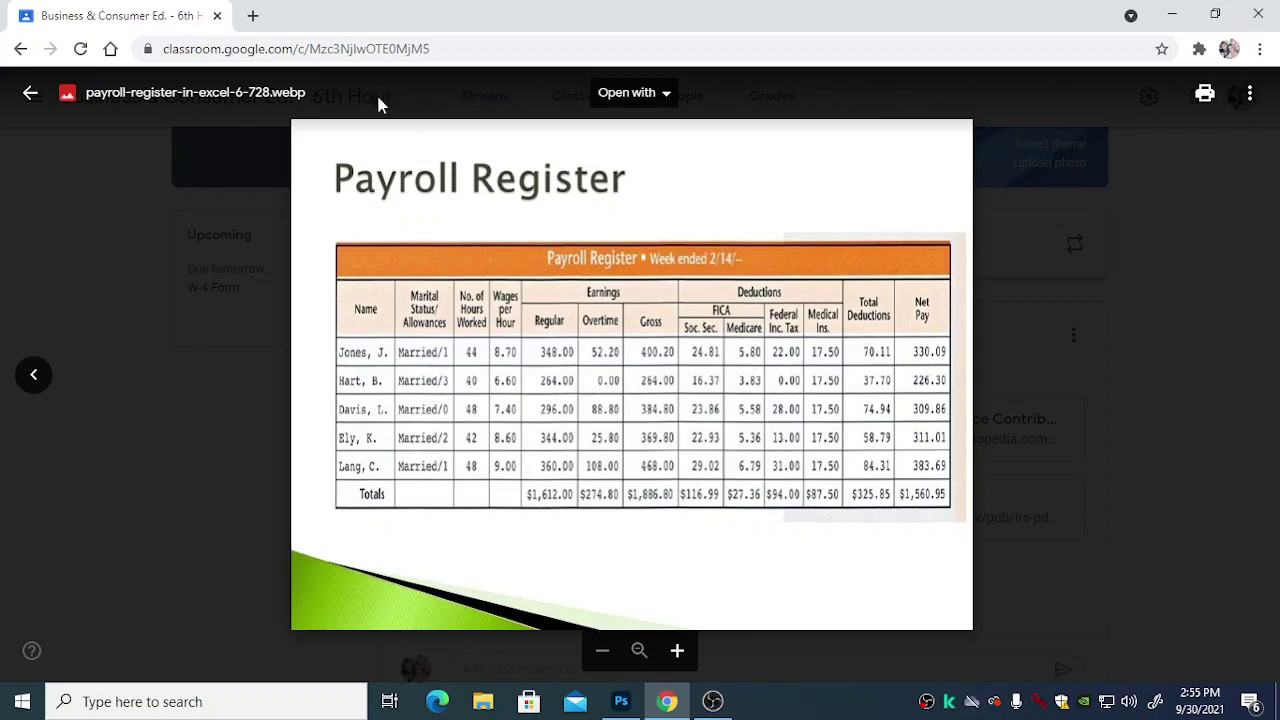
Step: Create a new blank Google Sheets spreadsheet in a separate browser tab
click(253, 16)
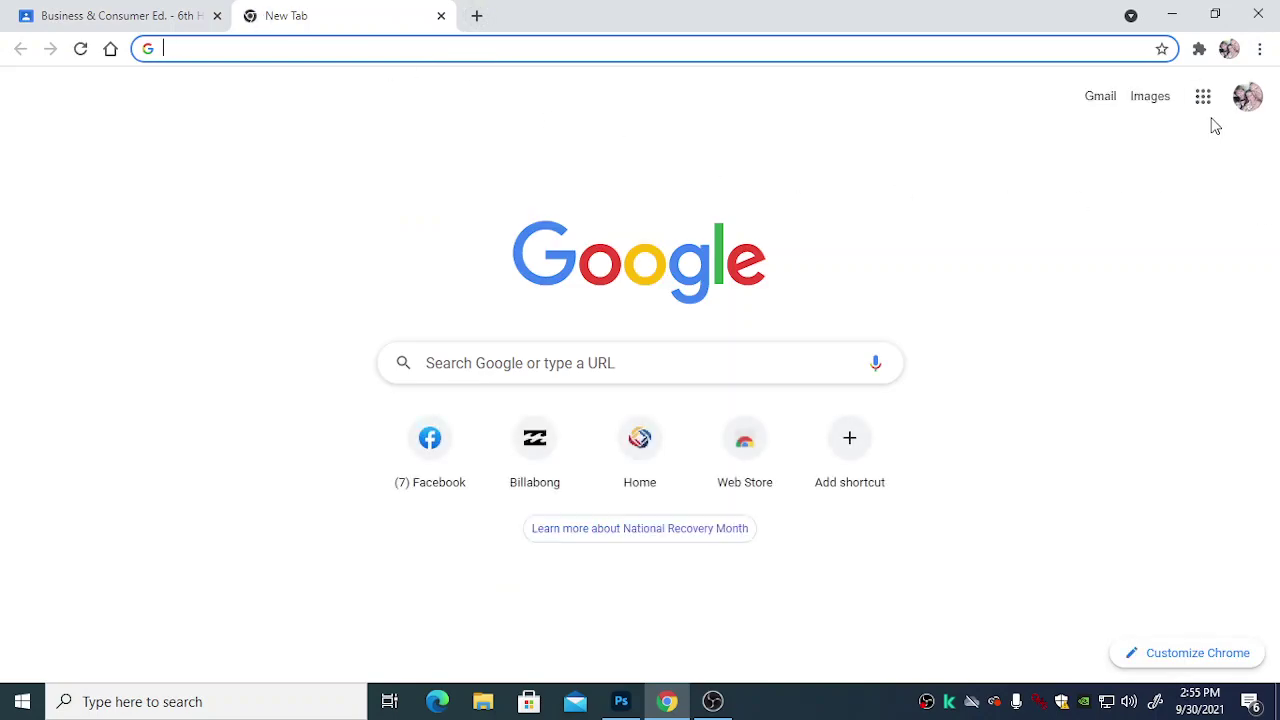
click(1203, 96)
click(1036, 356)
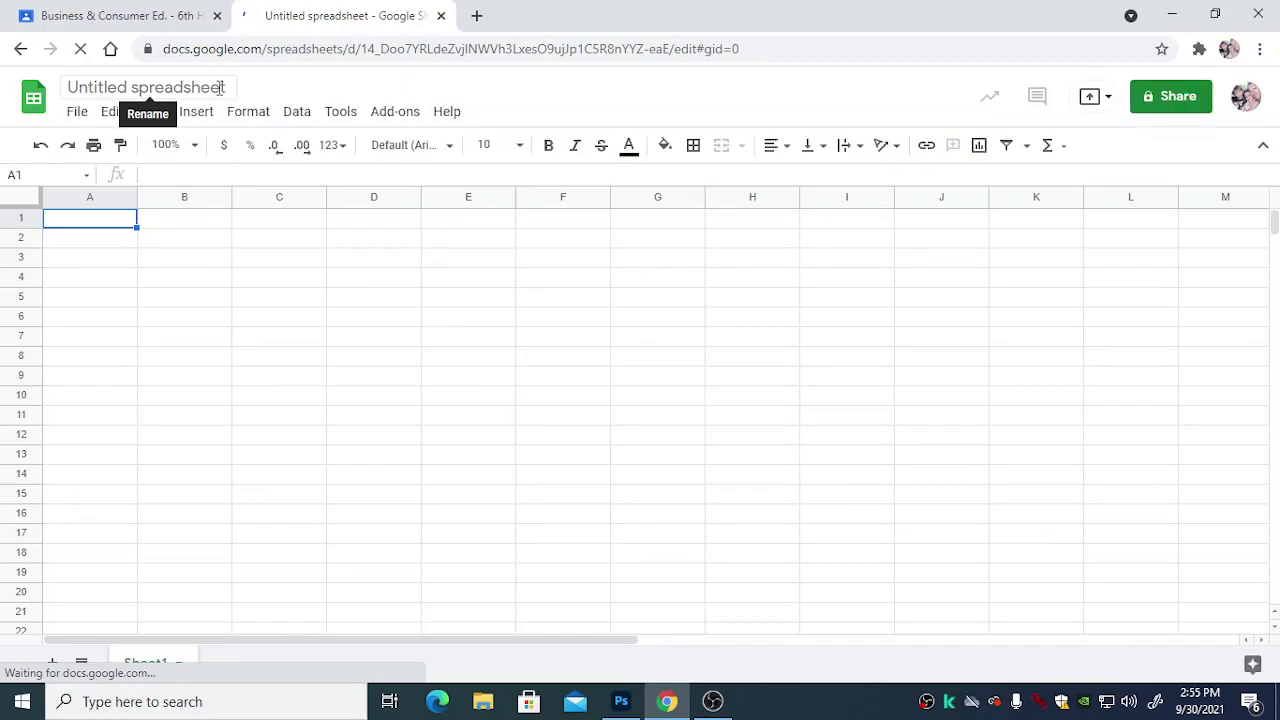
Step: Rename the spreadsheet as "Payroll Register"
click(224, 88)
text(Payro)
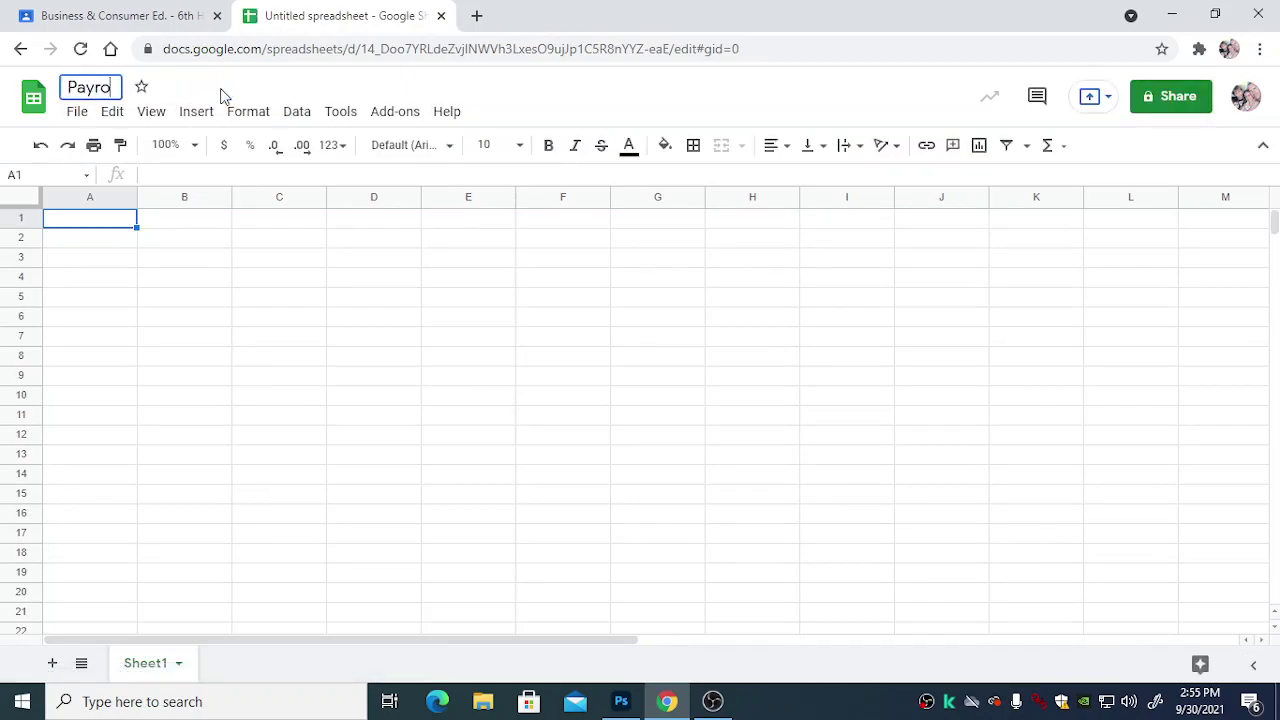
text(ll Regis)
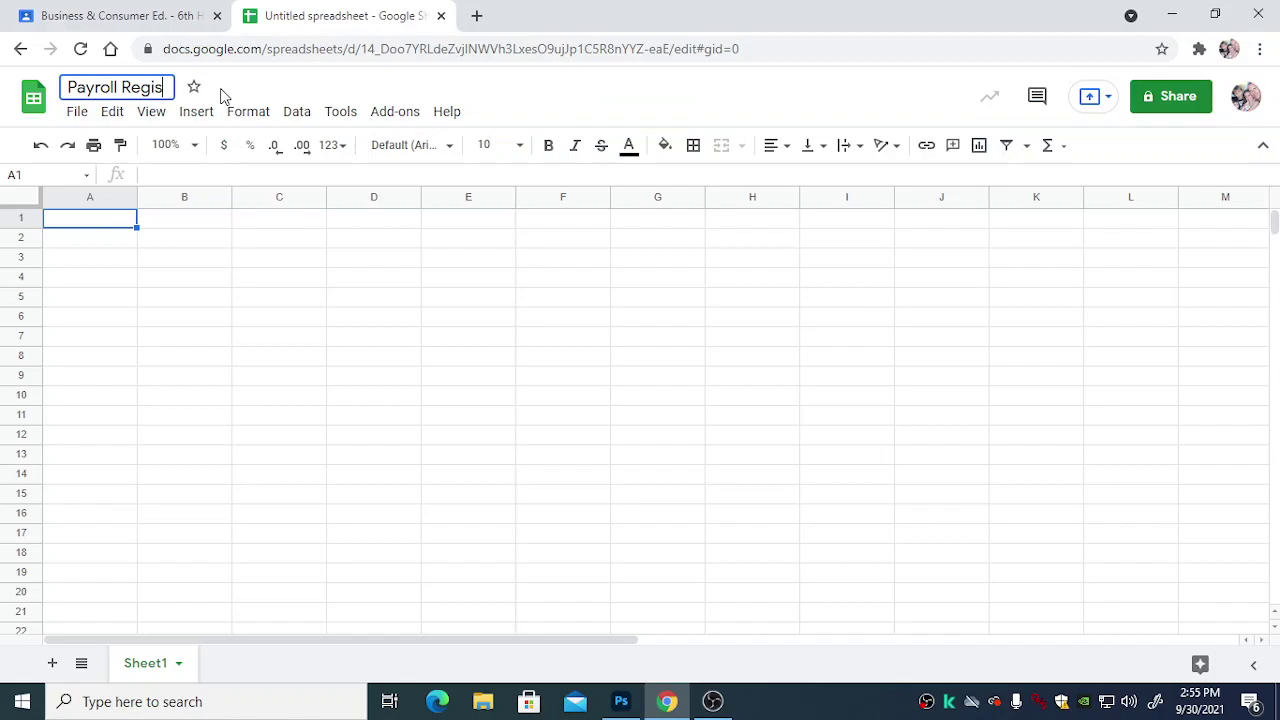
text(ter)
key(Return)
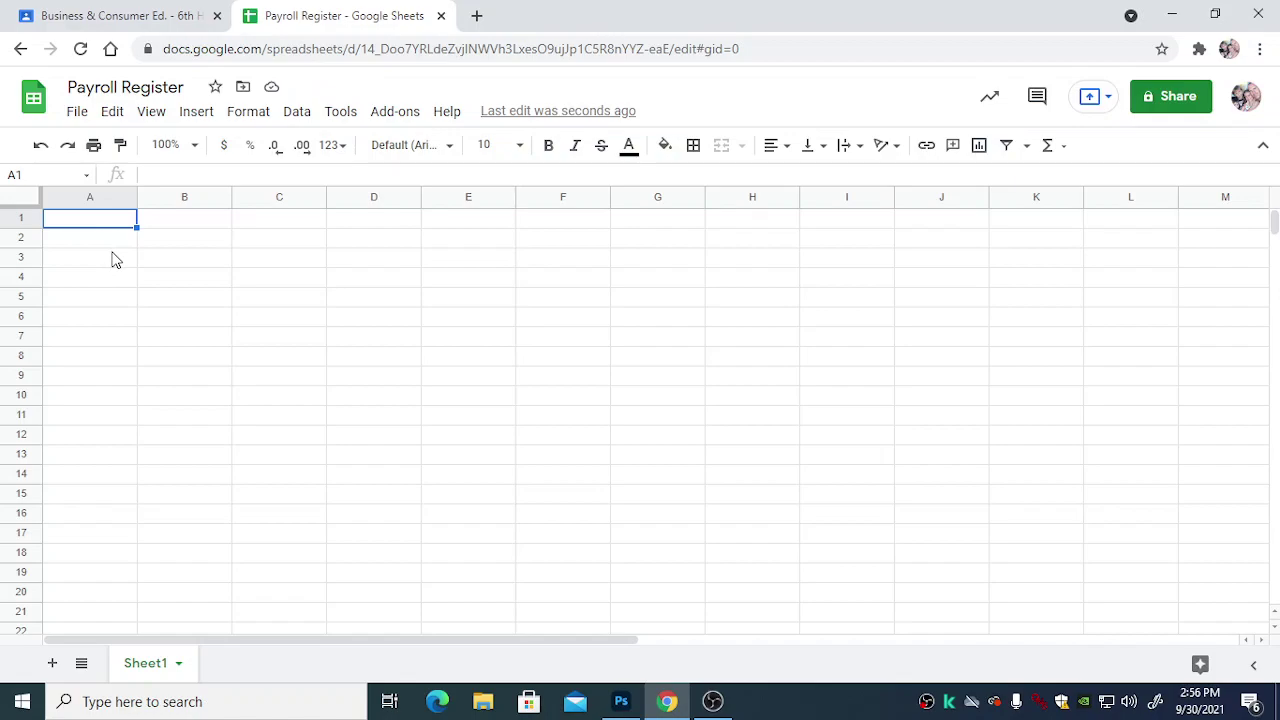
Step: Merge cells A2:A4 into one cell and center its content horizontally
key(Down)
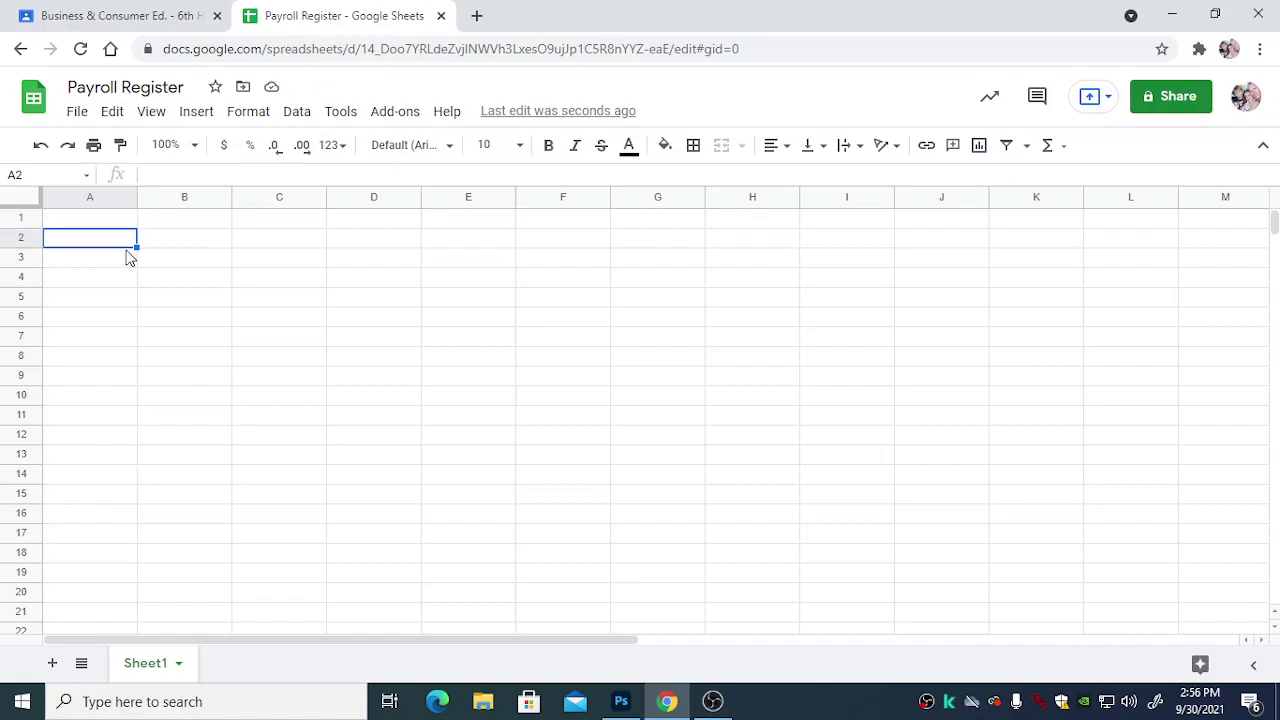
key(shift+Down)
key(shift+Down)
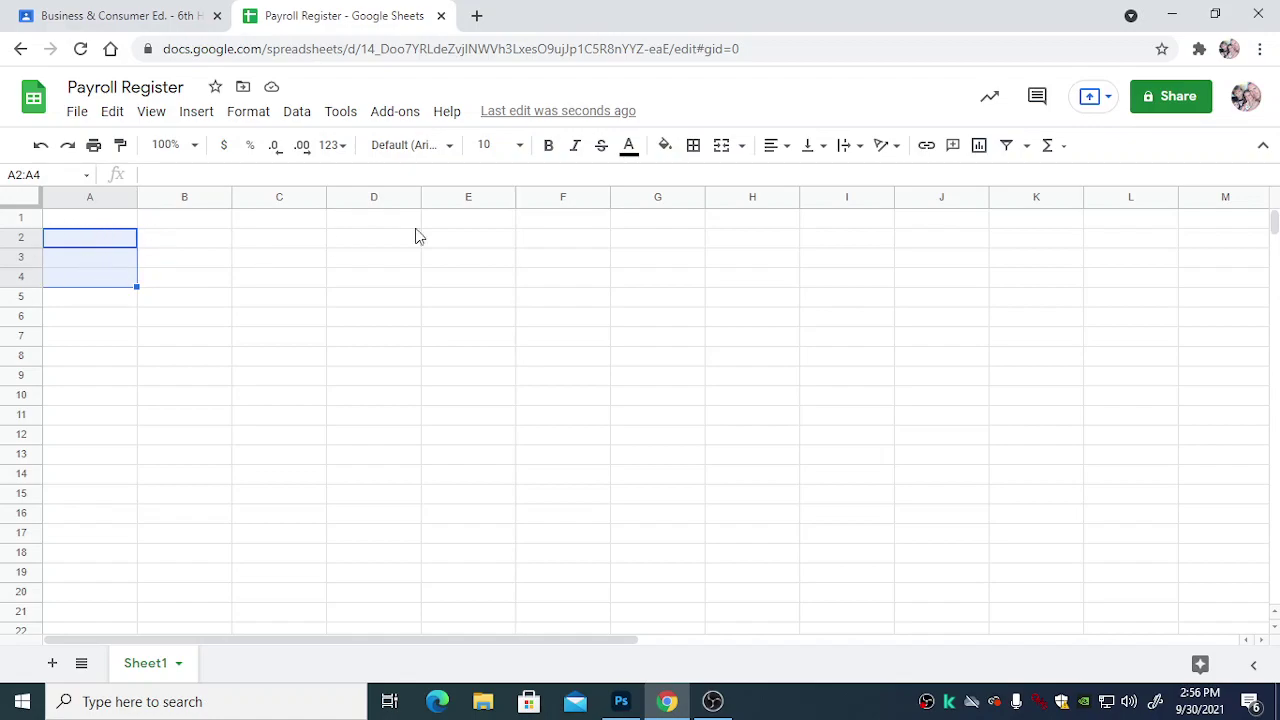
click(722, 148)
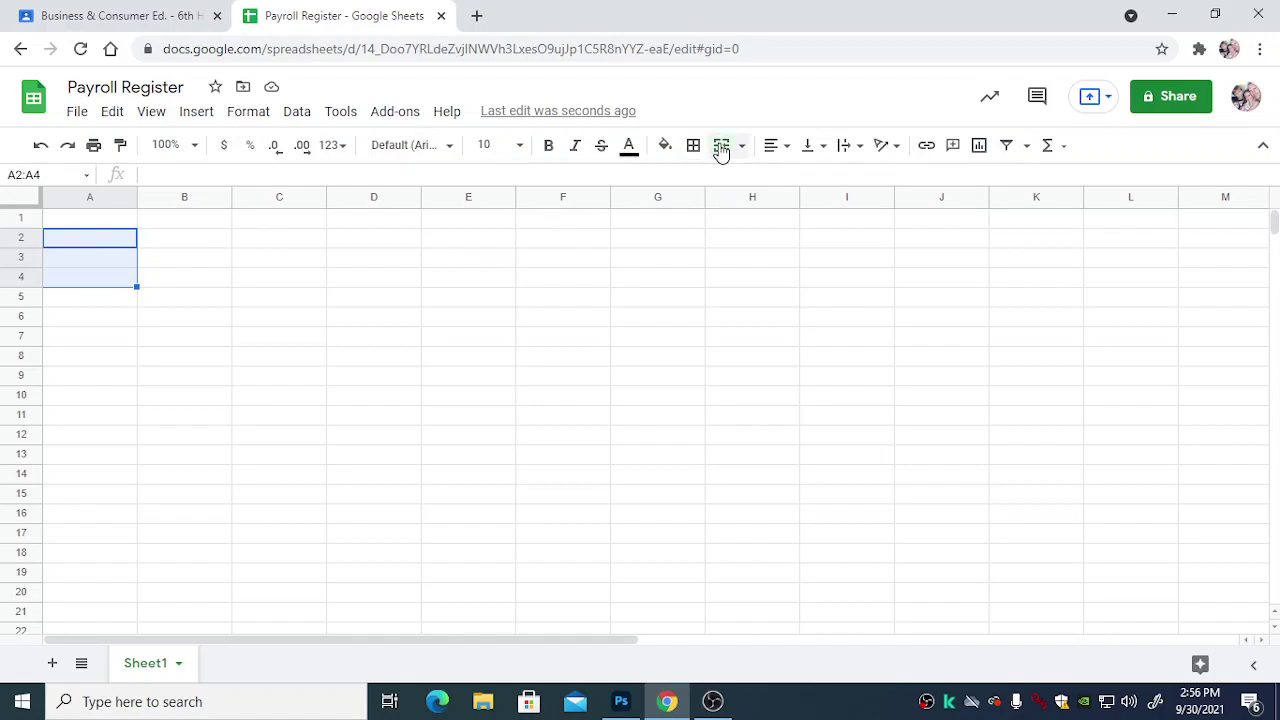
click(785, 147)
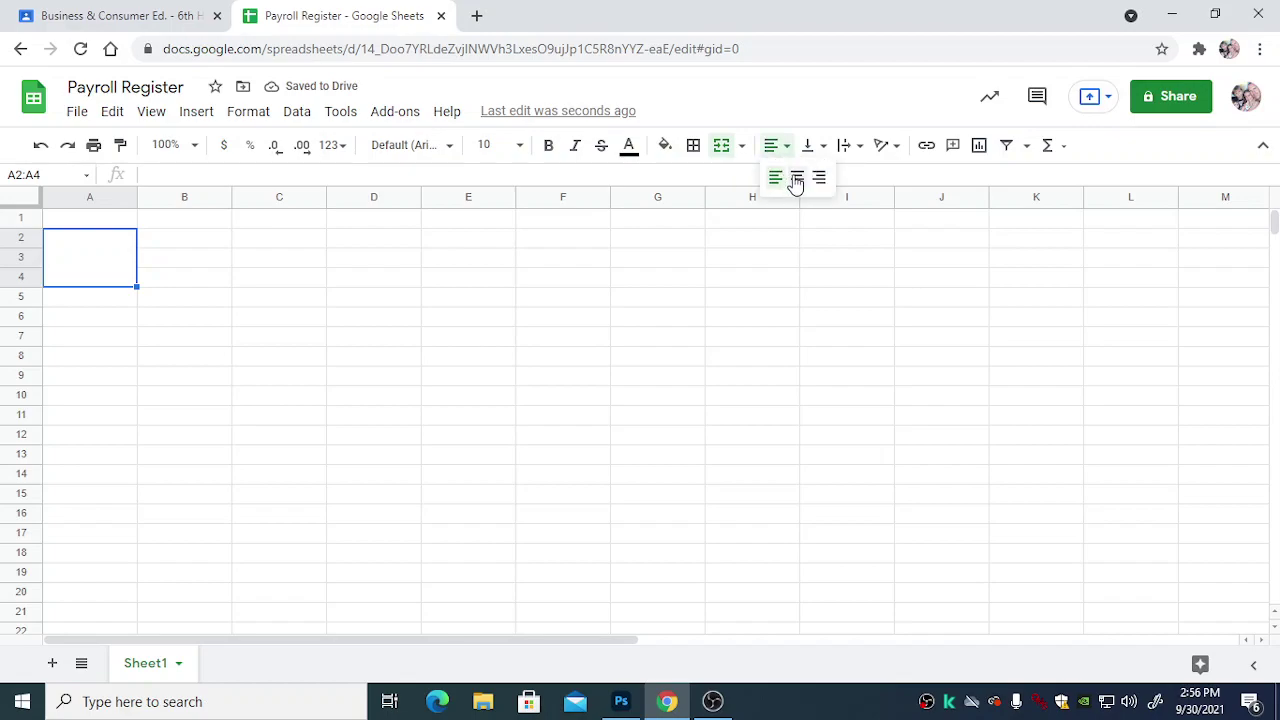
click(796, 179)
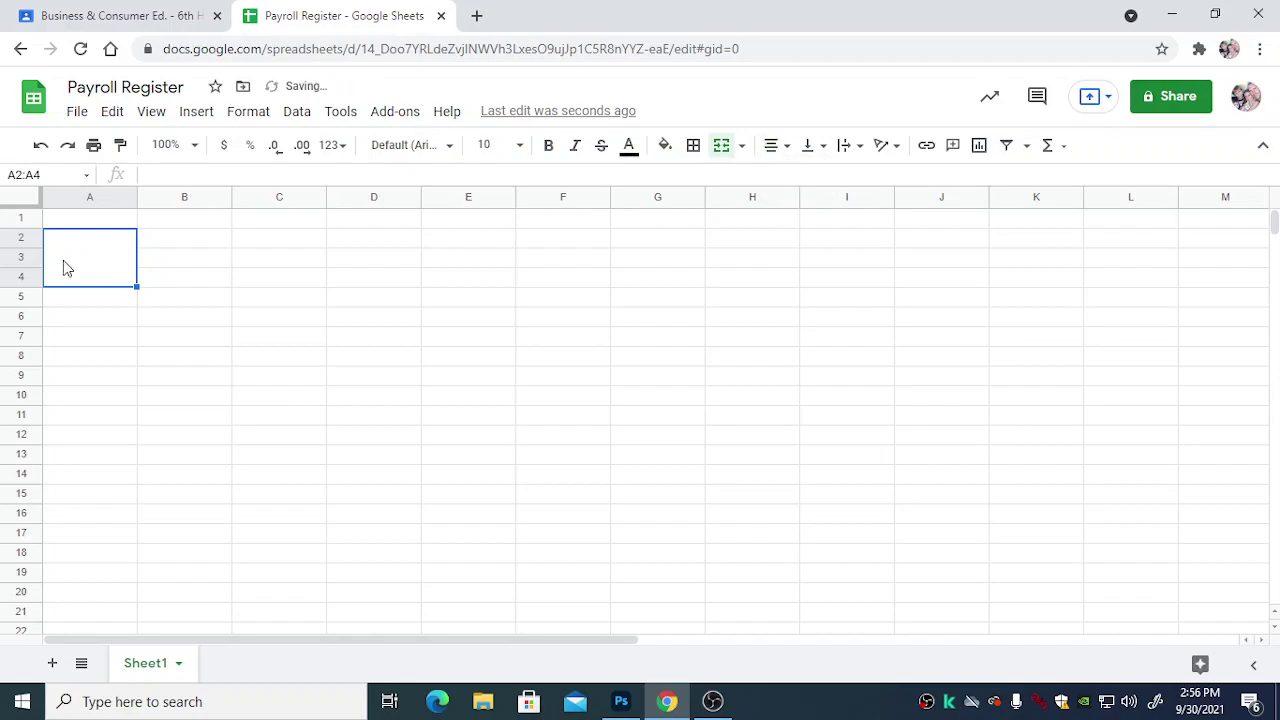
Step: Enter the heading "Name" in the merged cell A2:A4 and align it vertically to the middle
text(Name)
key(Return)
click(248, 115)
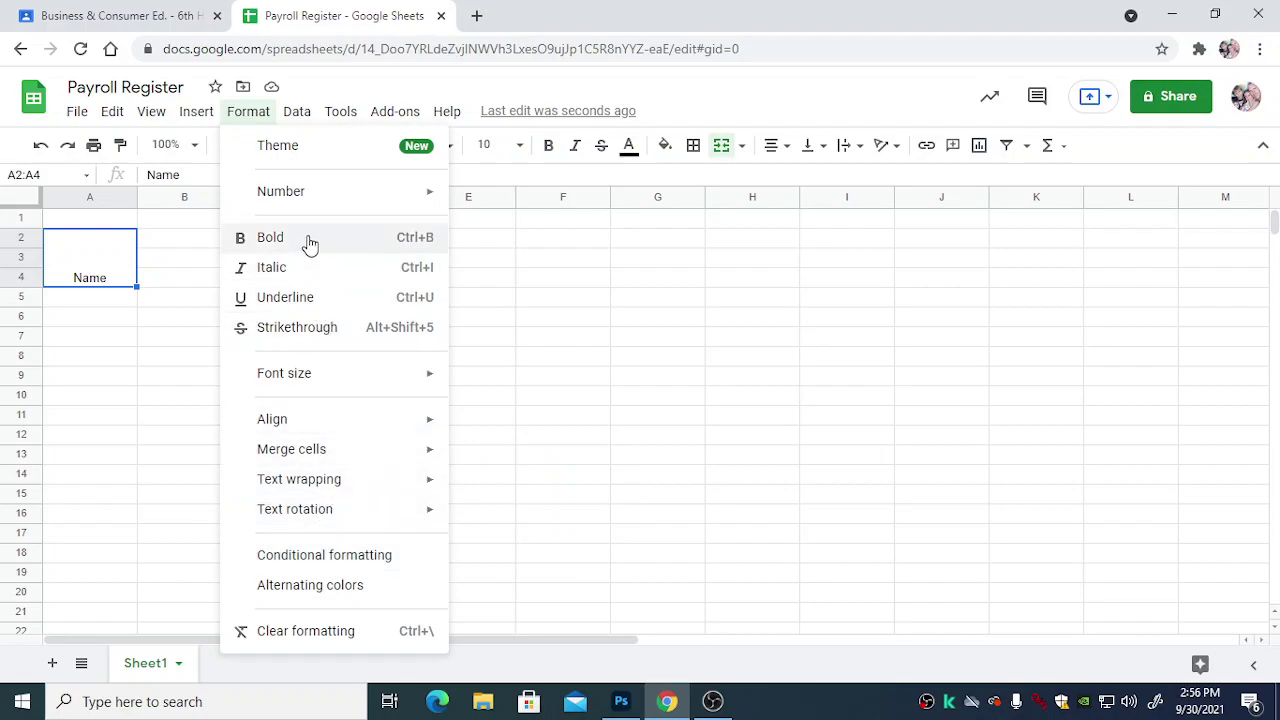
mouse_move(363, 431)
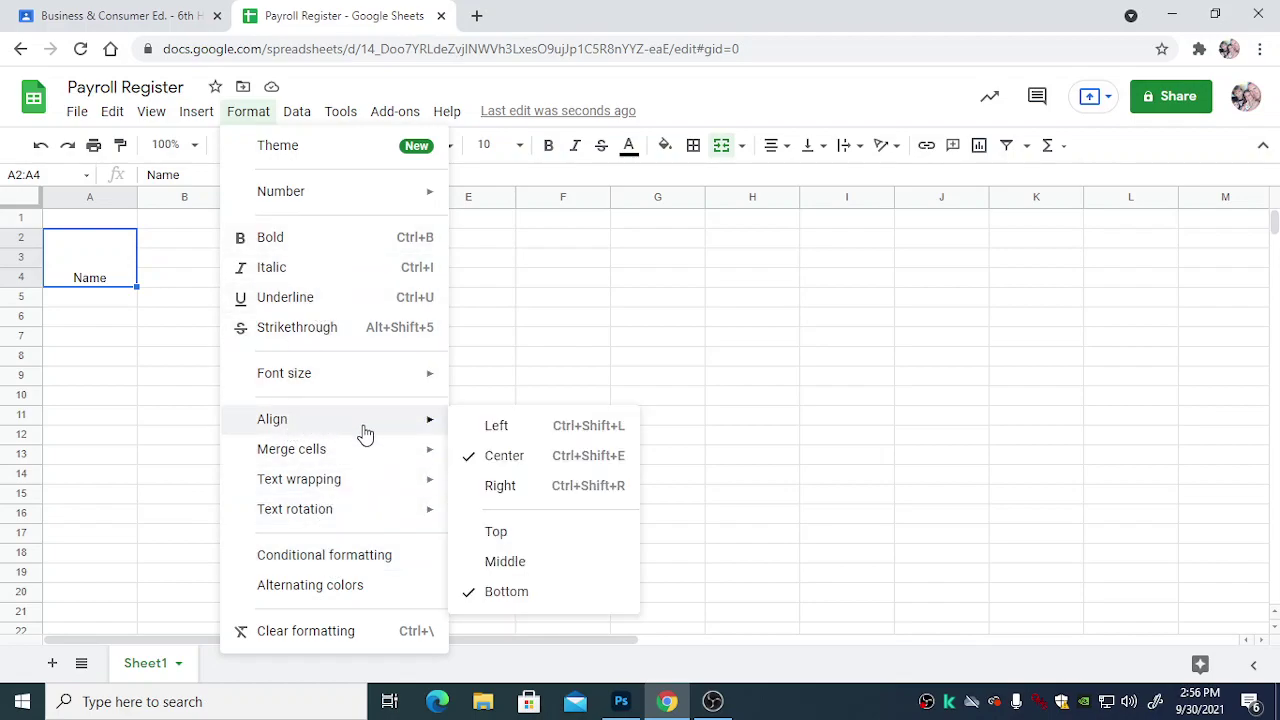
click(514, 561)
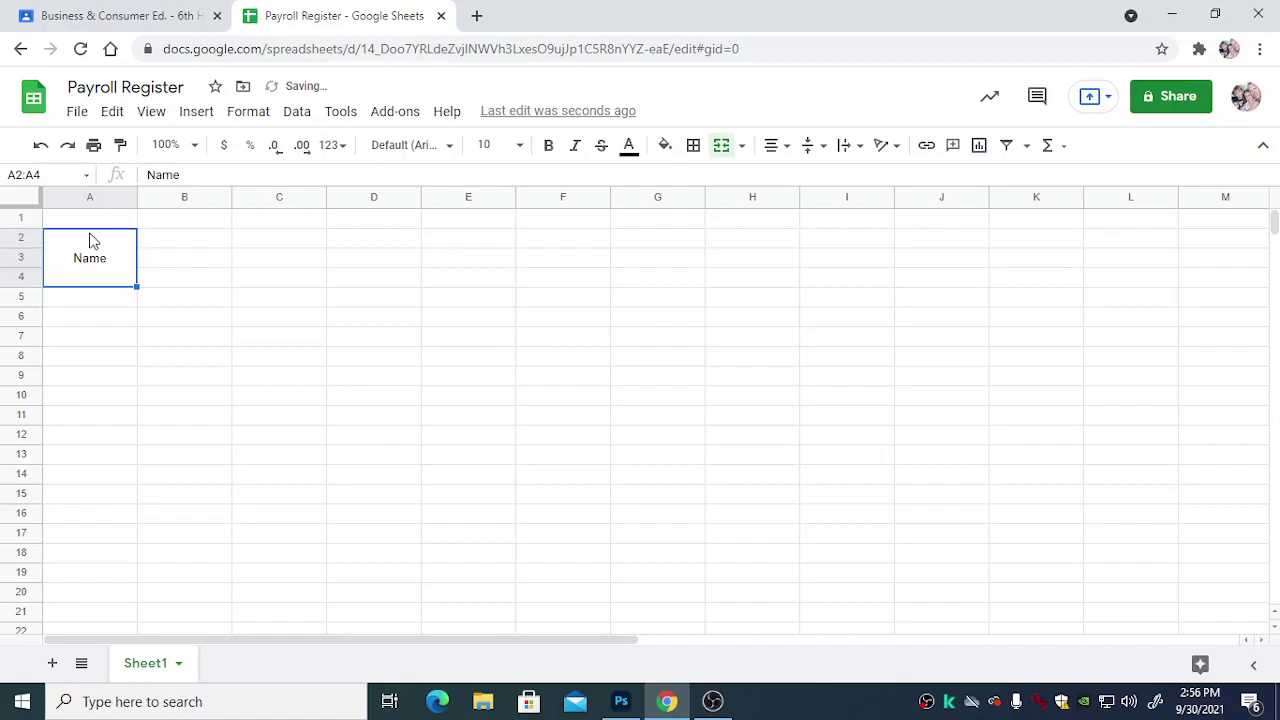
Step: Copy the Name cell's format to B2:B4 and enter "Marital Status/ Allowances" there, with a line break after "Marital"
click(121, 146)
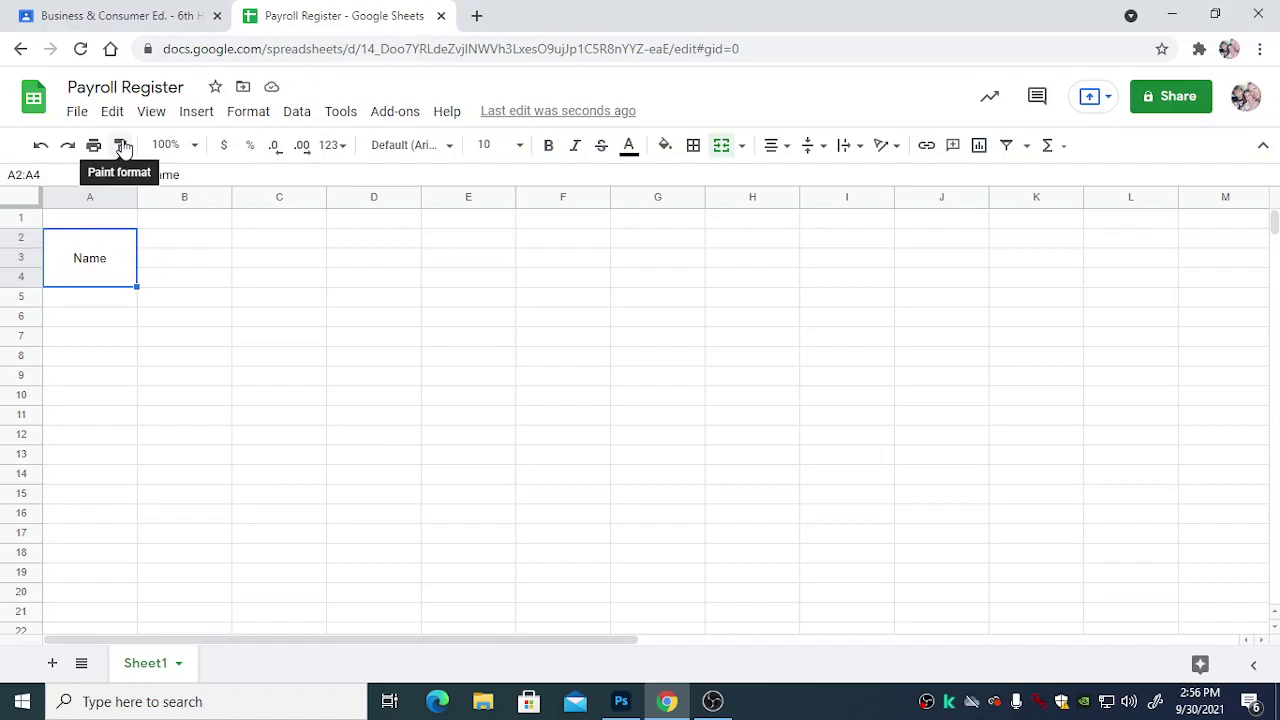
drag(179, 240, 183, 286)
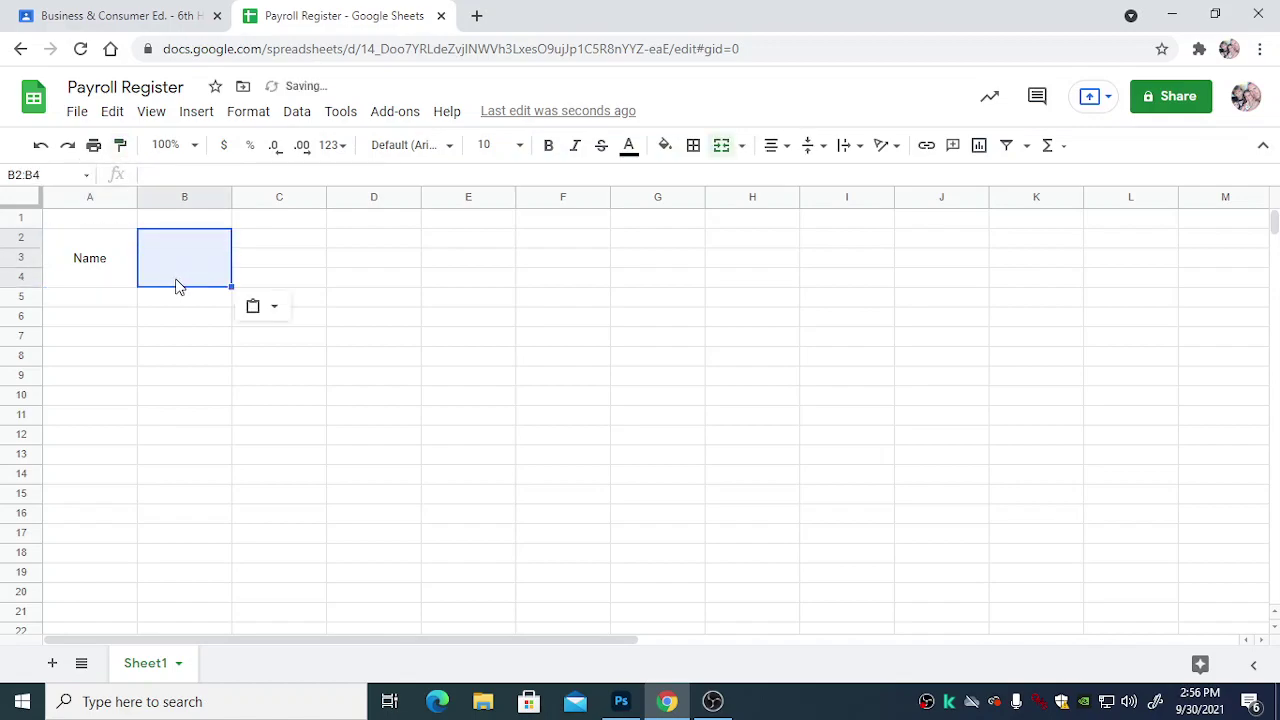
text(Marita)
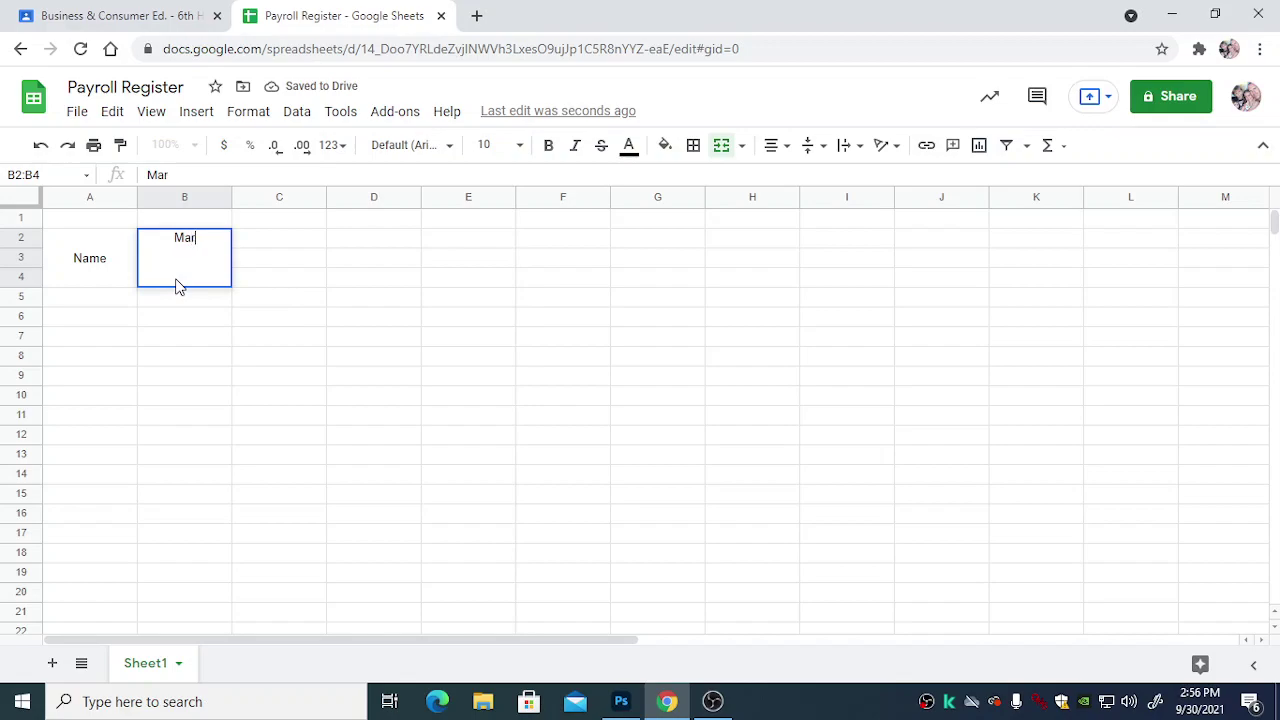
key(BackSpace)
key(BackSpace)
text(ta)
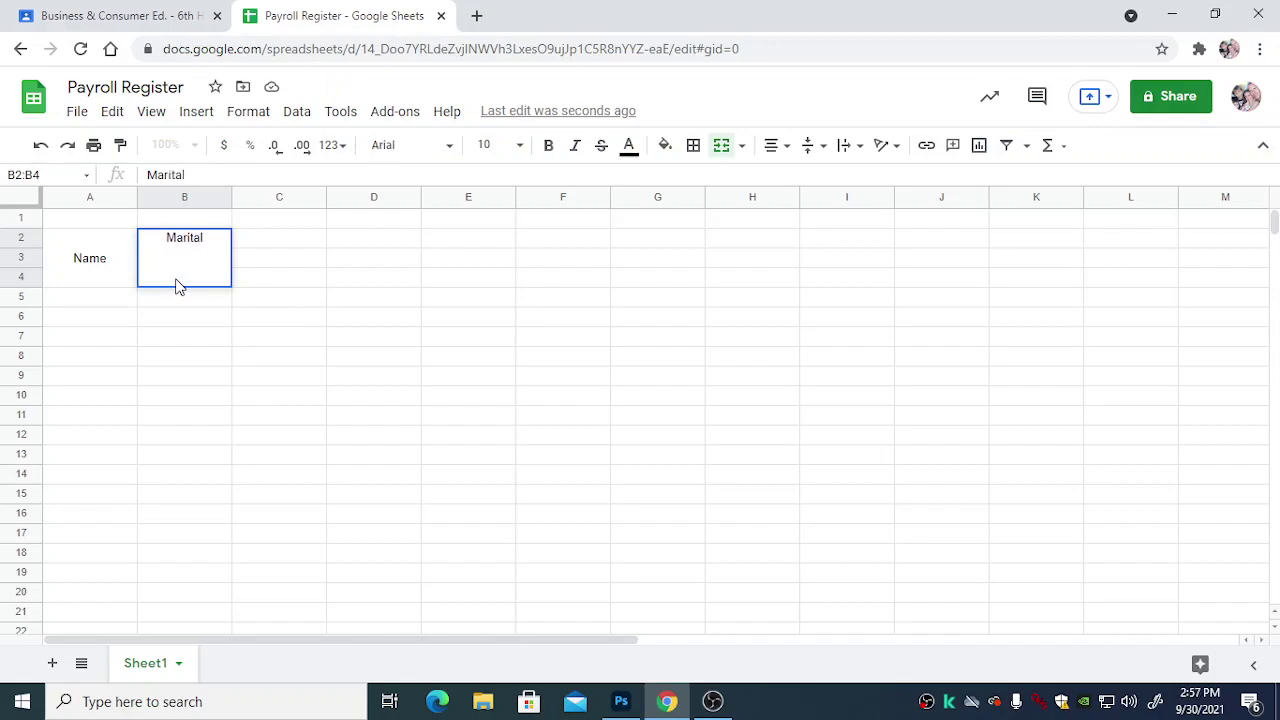
text(l)
key(alt+Return)
text(Status/ Allowances)
click(205, 297)
click(187, 268)
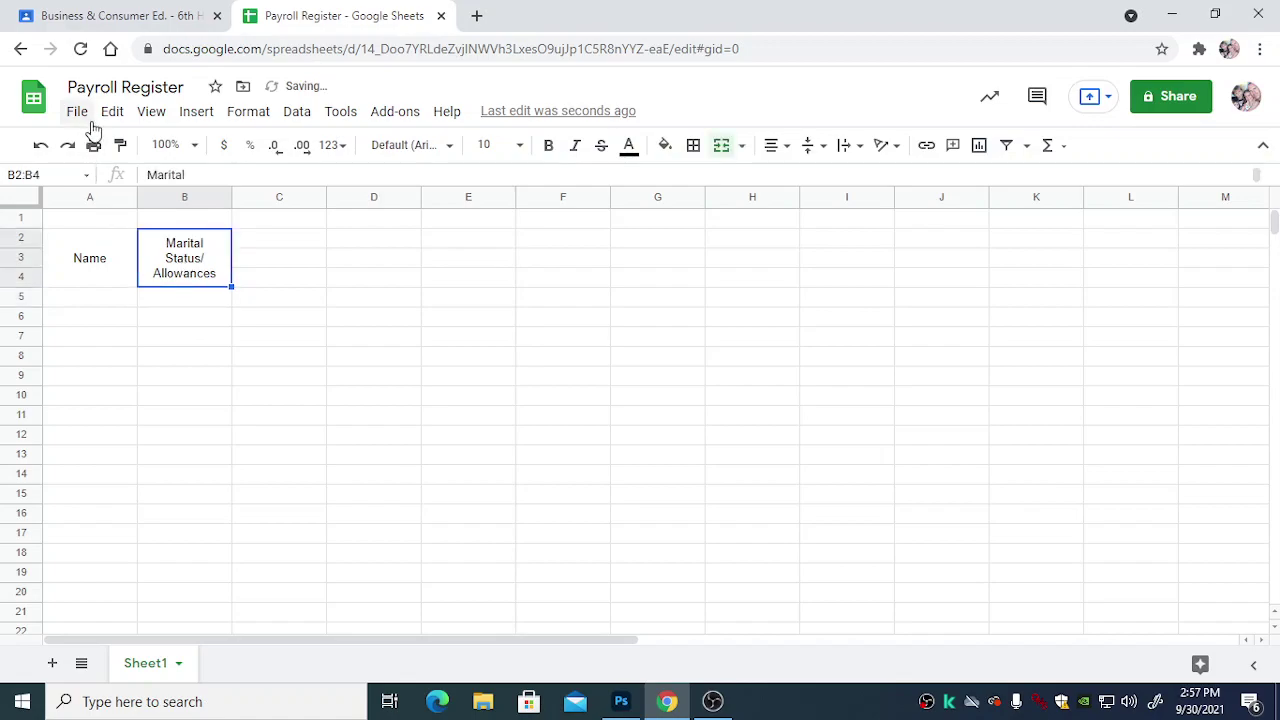
Step: Copy the format of B2:B4 to C2:C4 and enter the heading "No. of Hours Worked" on three lines
click(120, 145)
drag(250, 244, 260, 285)
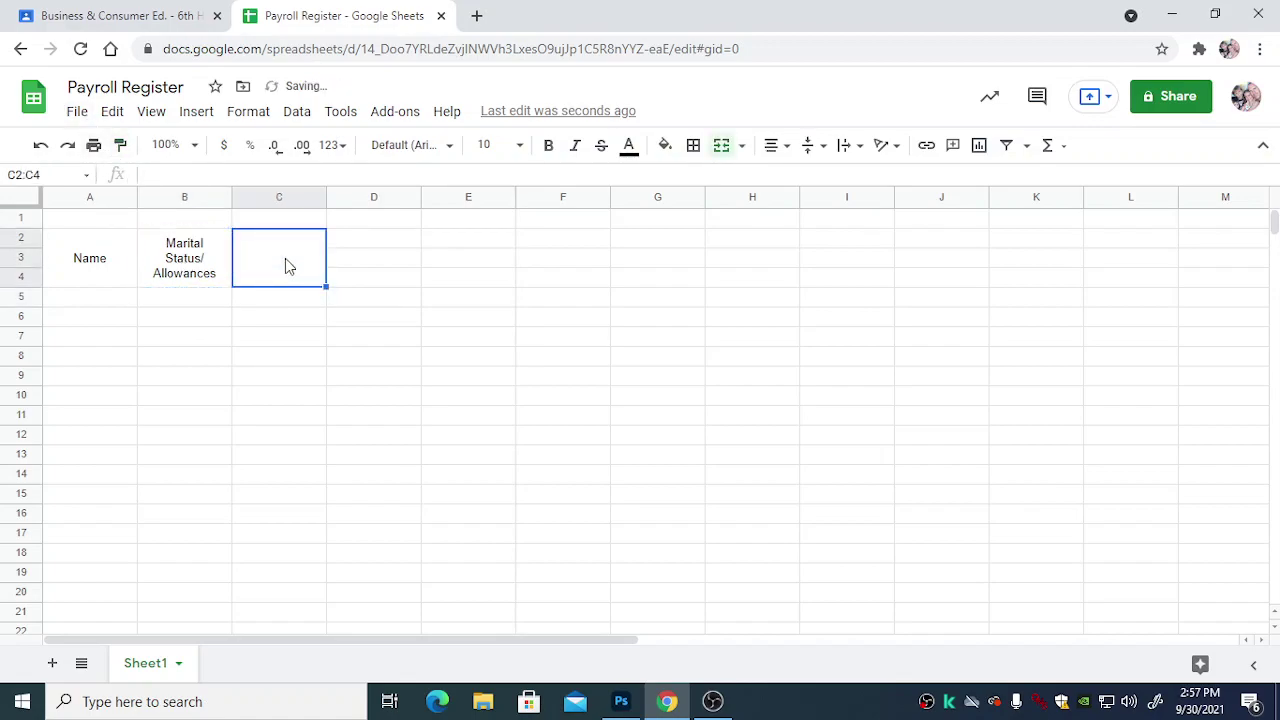
text(No. of )
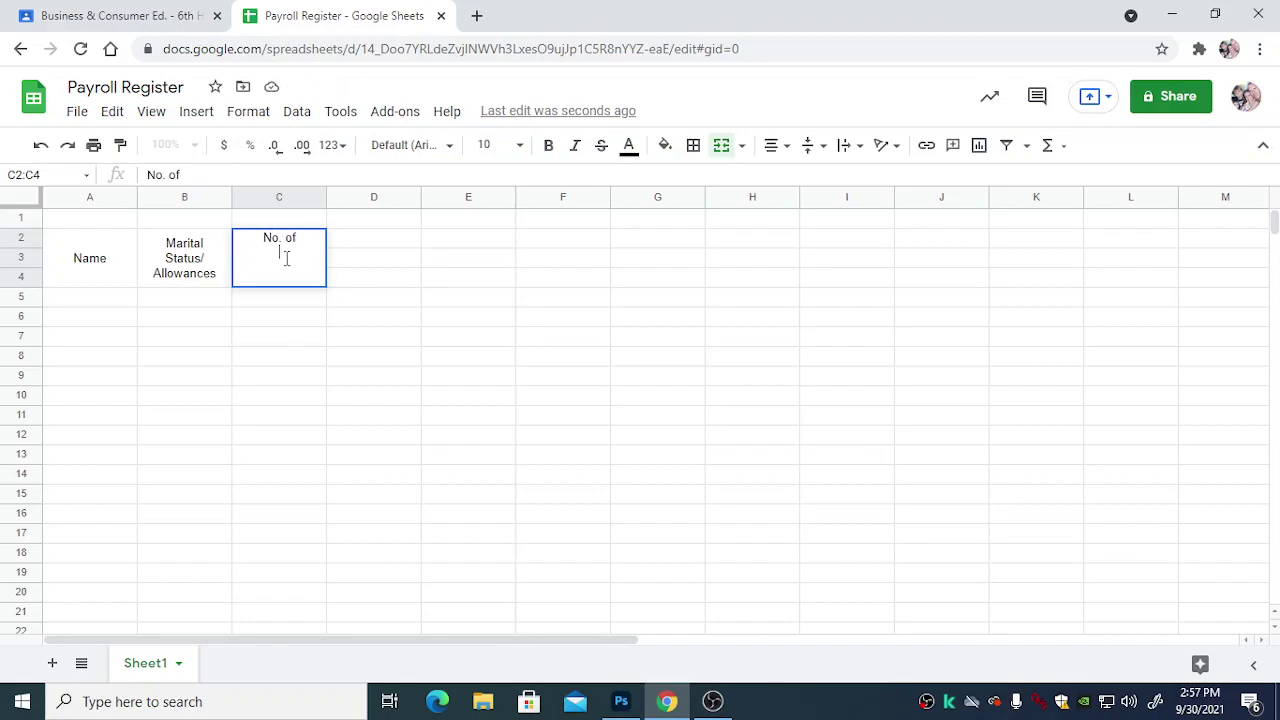
text(Hours Worked)
key(Return)
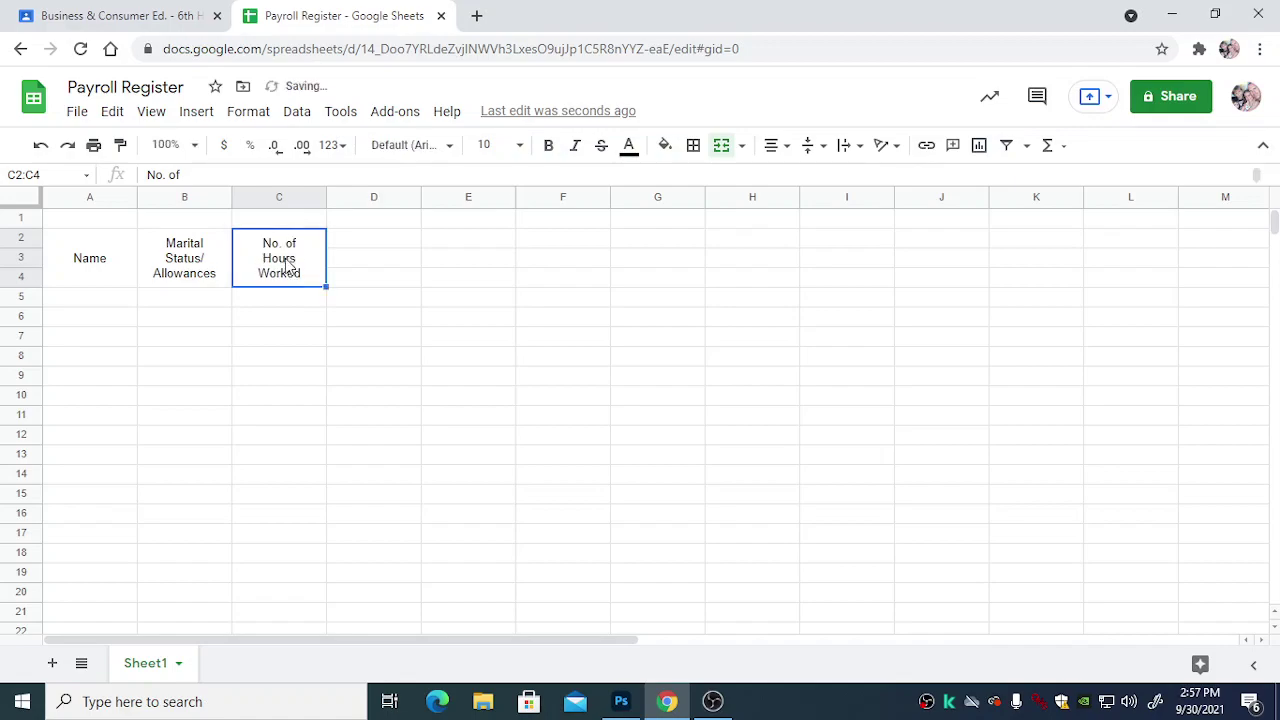
Step: Copy the format of C2:C4 to D2:D4 and enter the heading "Wages per Hour" on three lines
click(120, 145)
drag(384, 241, 371, 276)
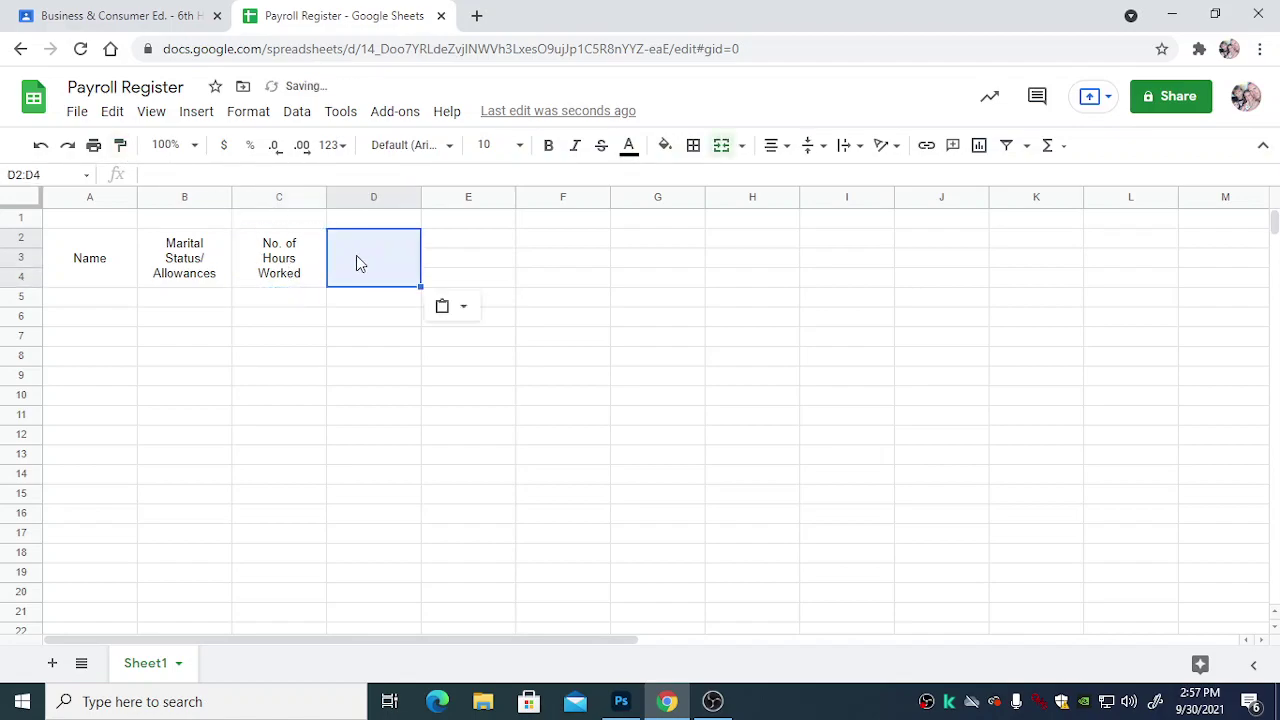
text(Wages )
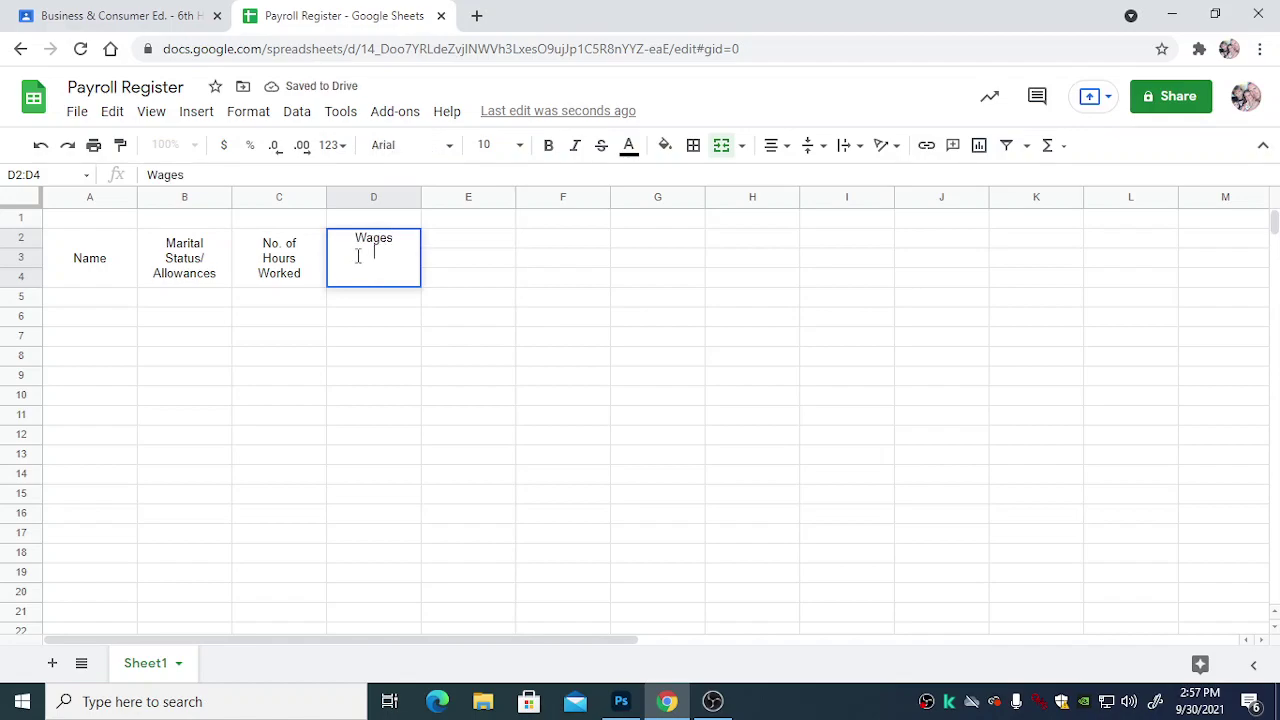
text(per Hour)
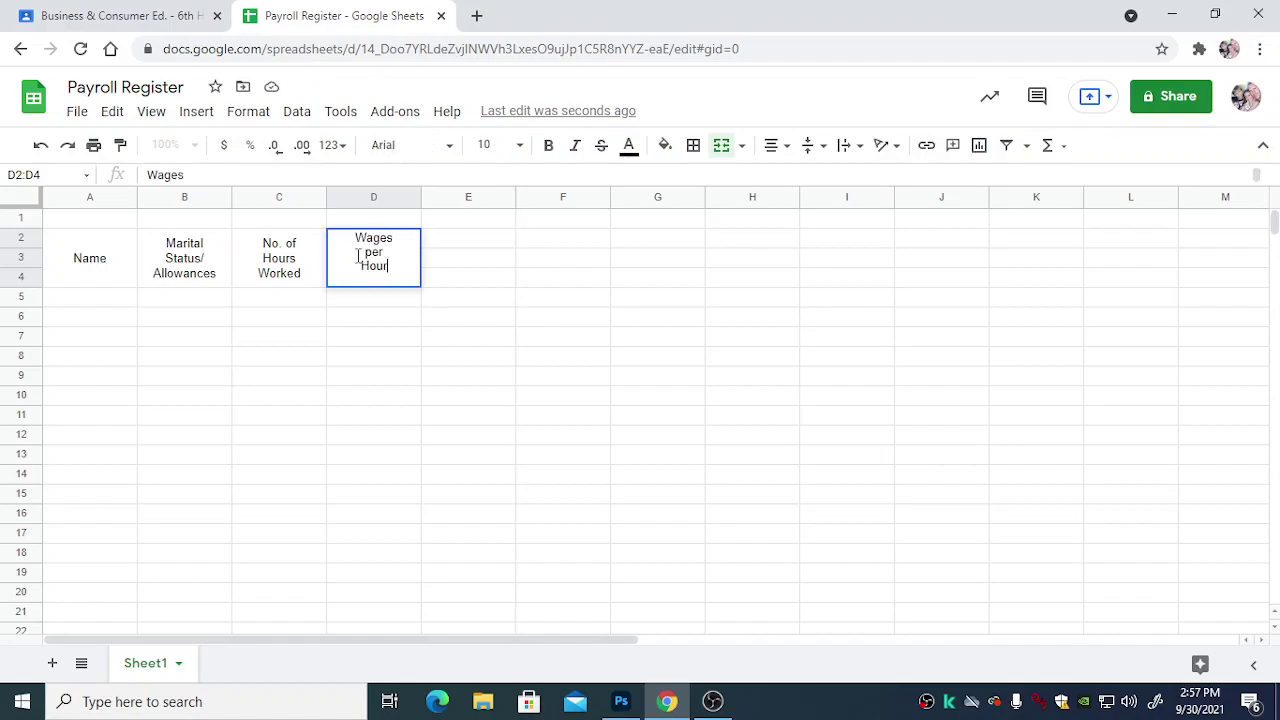
key(Tab)
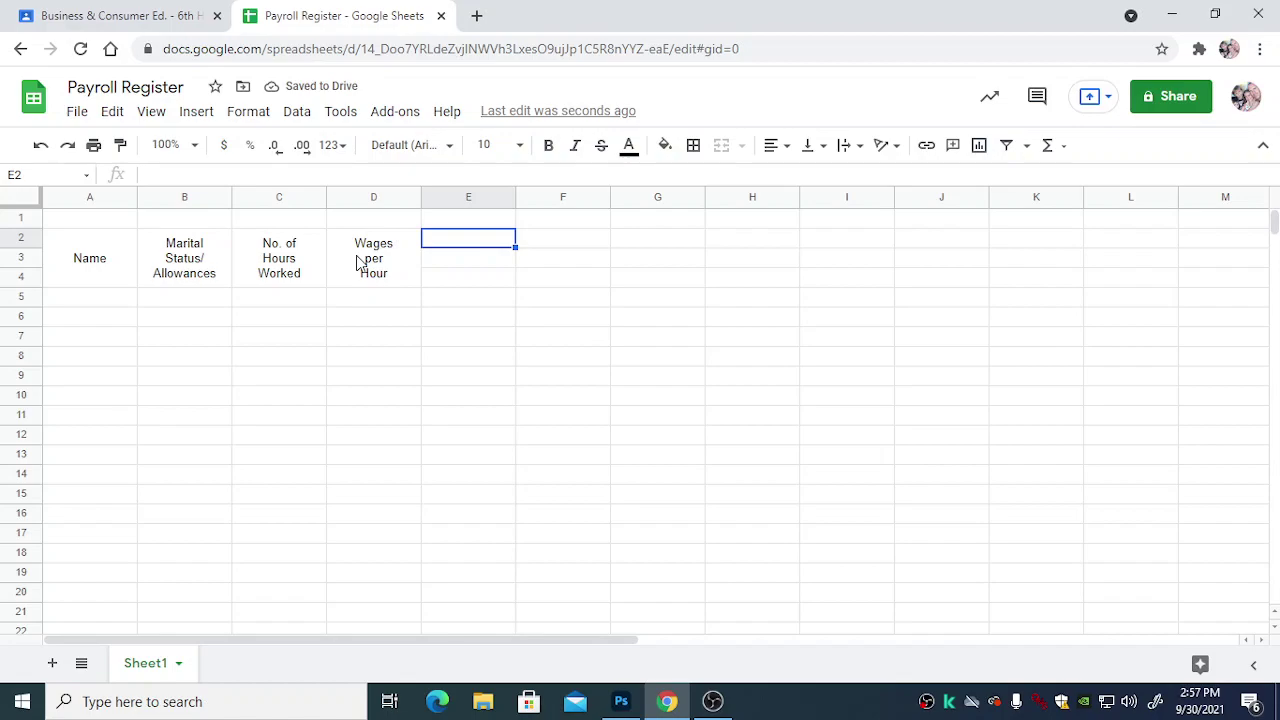
Step: Merge cells E2:G2 and enter the heading "Earnings", centered horizontally
key(shift+Right)
key(shift+Right)
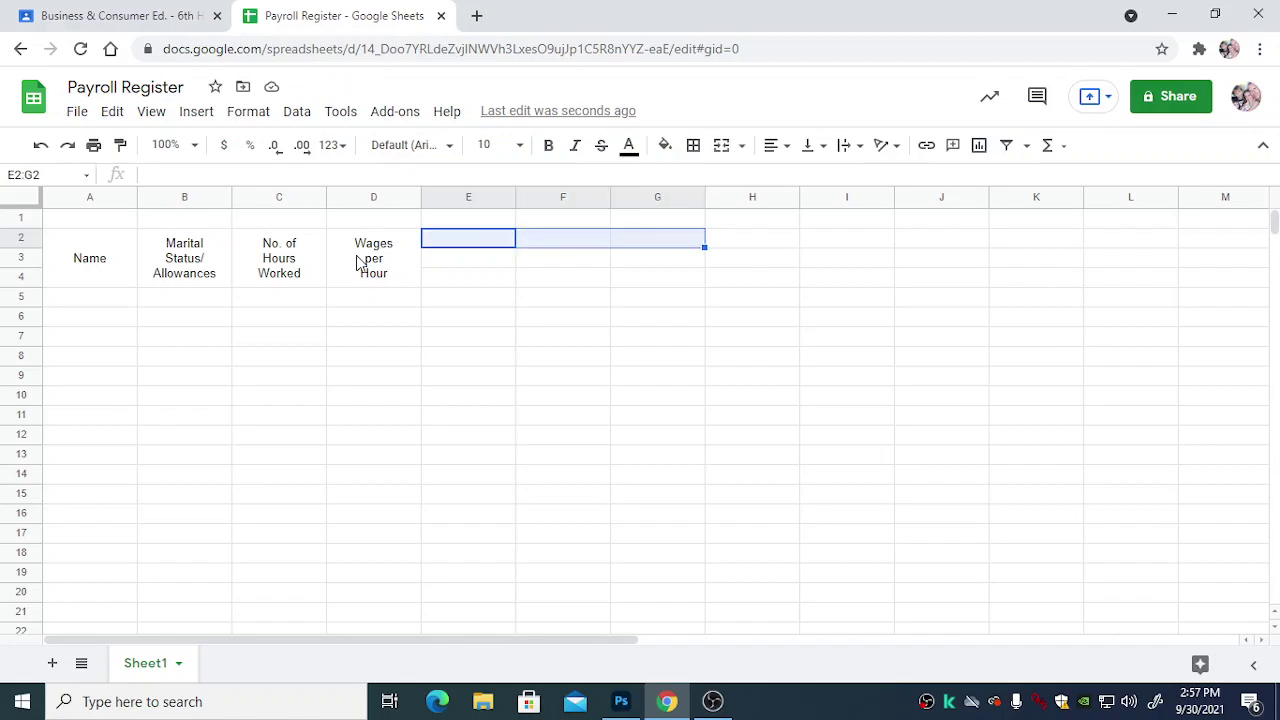
click(721, 146)
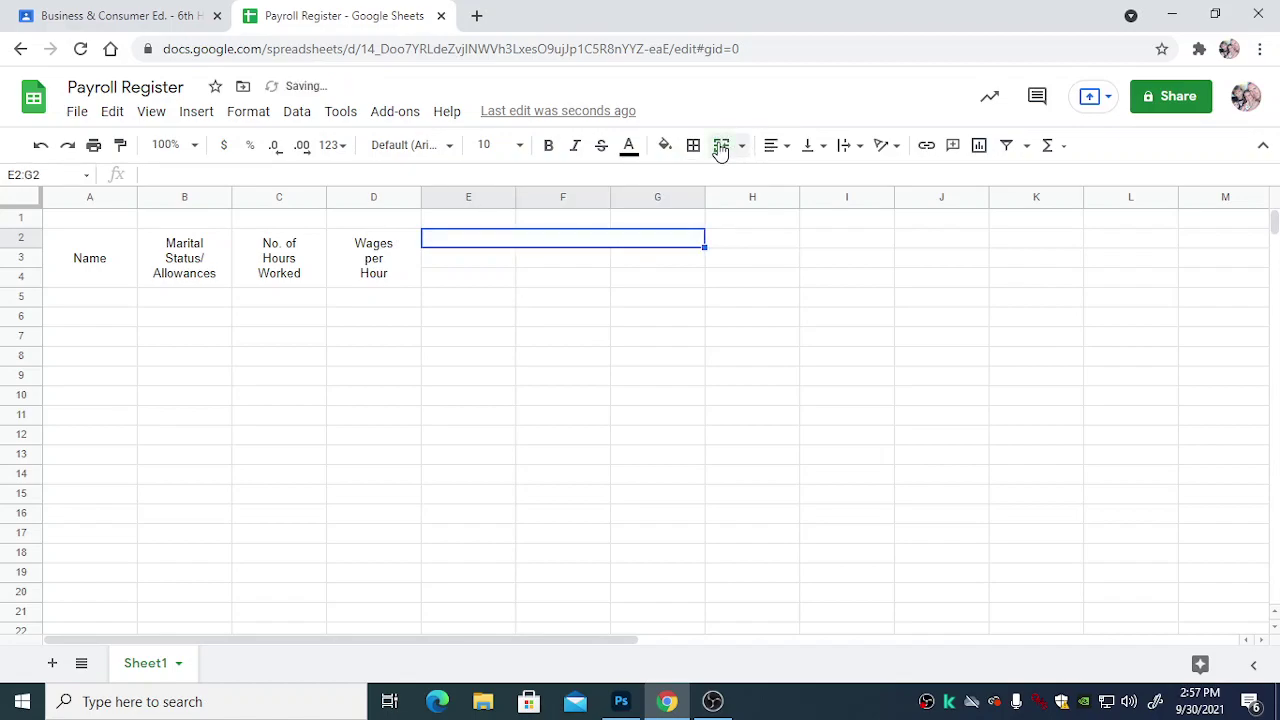
text(Earnings)
click(772, 146)
click(794, 175)
click(510, 303)
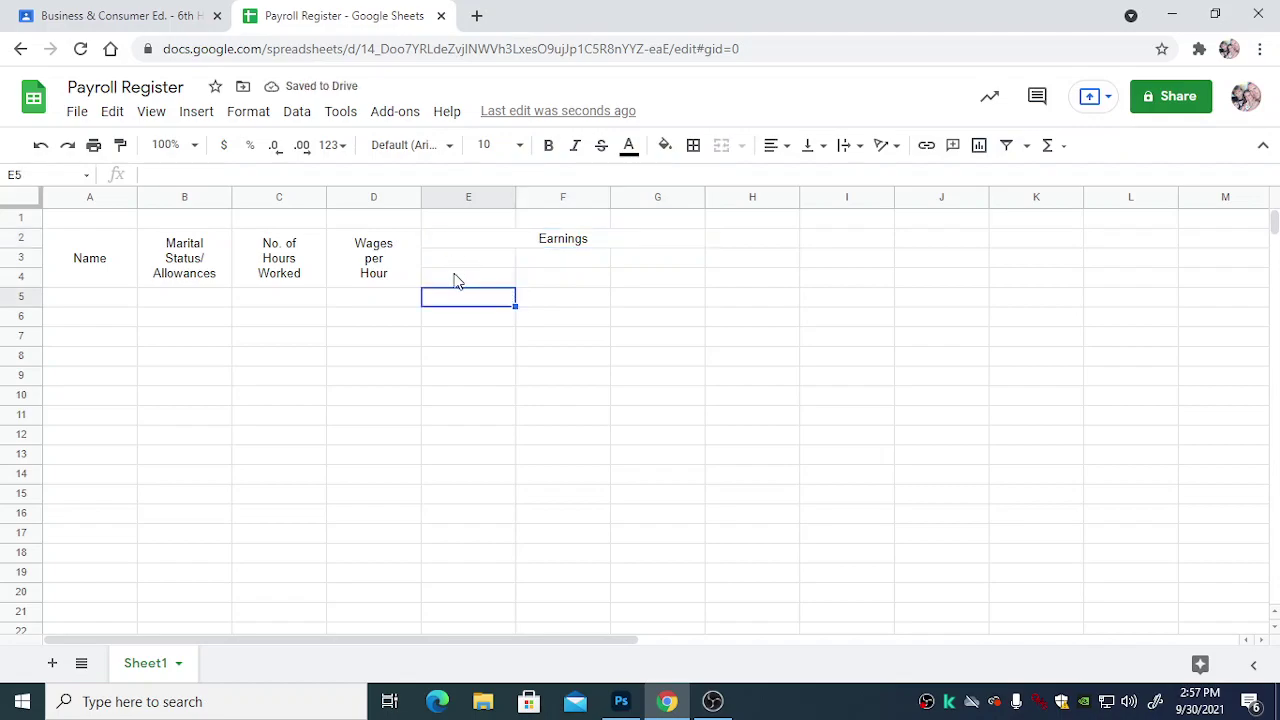
Step: Merge cells E3:E4 under Earnings and enter the heading "Regular"
drag(461, 262, 470, 283)
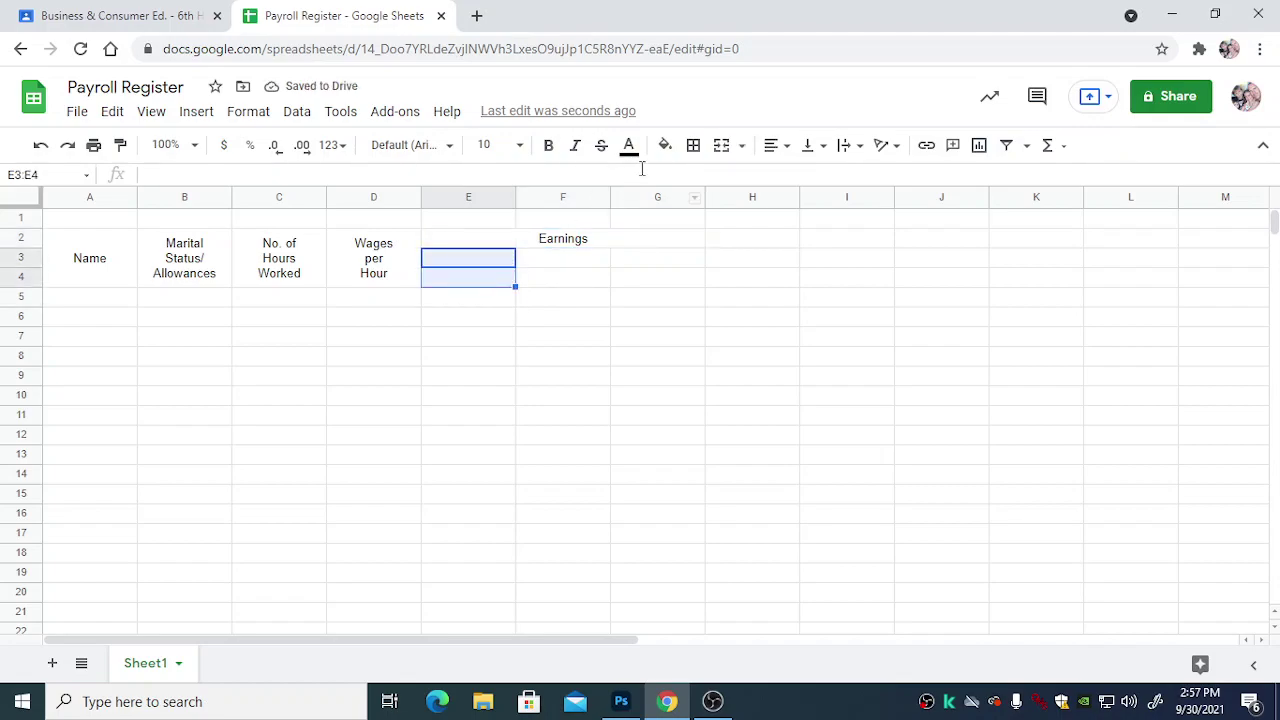
click(722, 147)
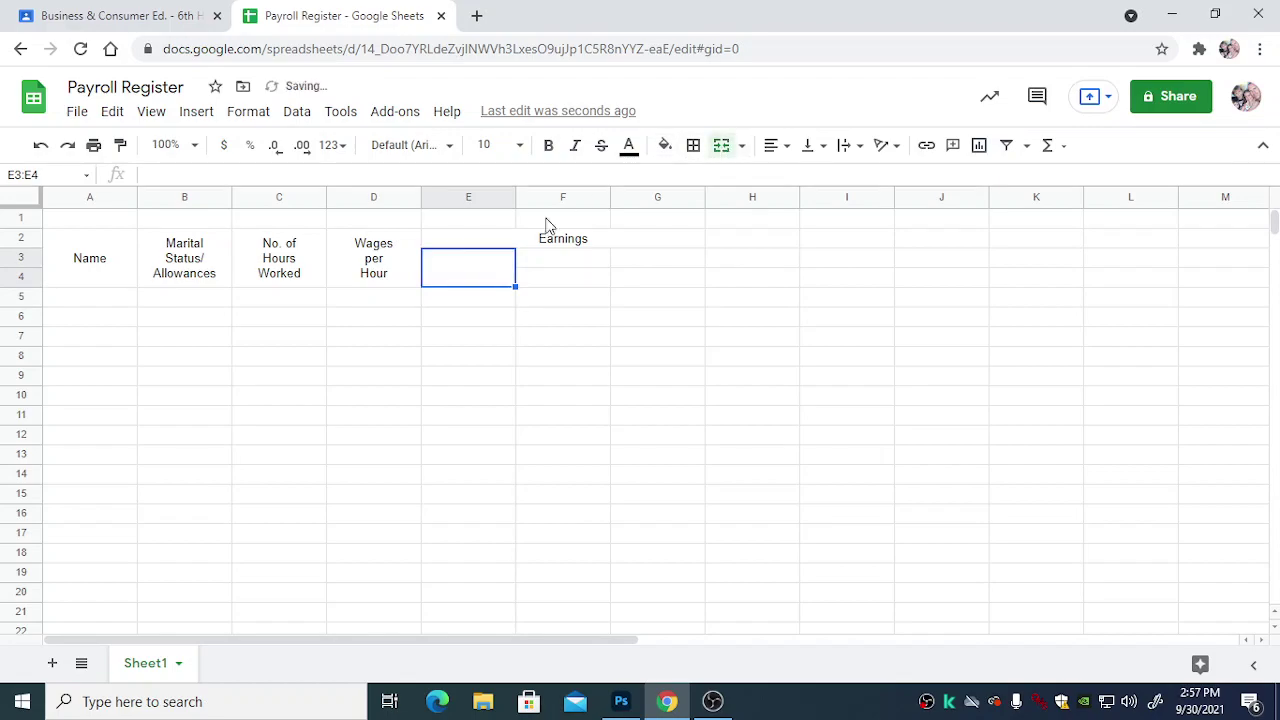
text(Regular)
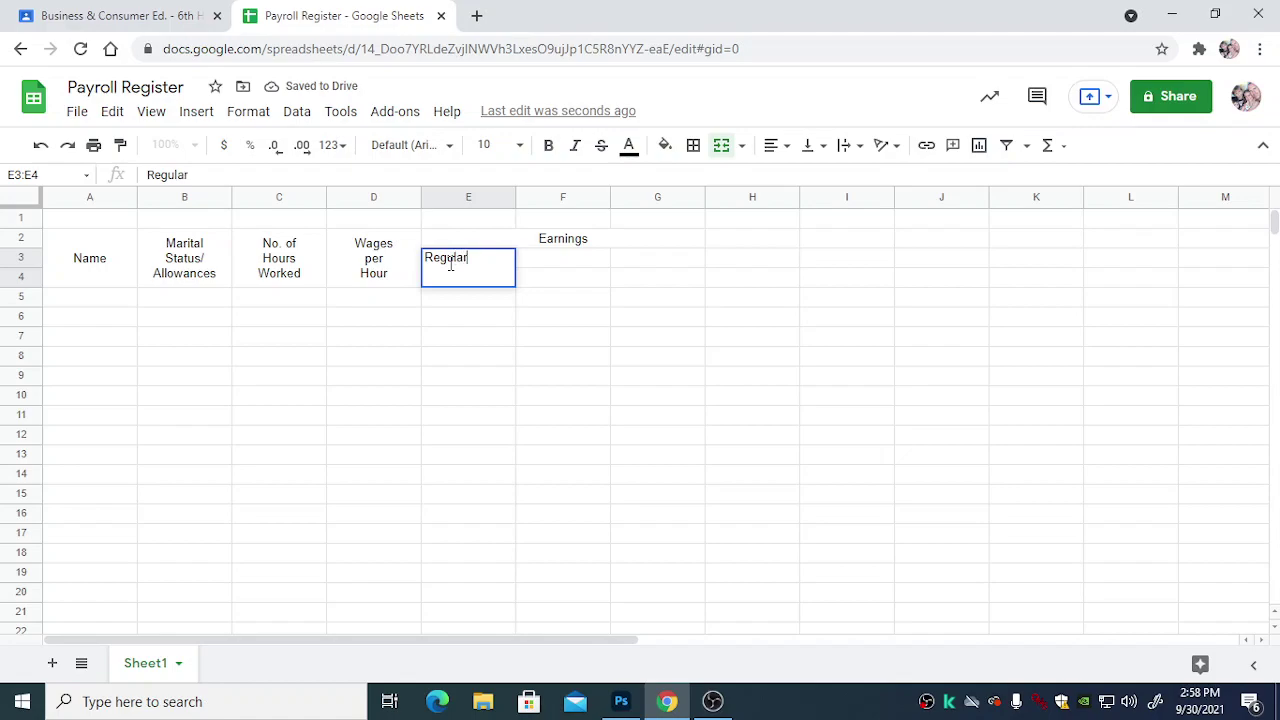
key(Return)
key(Up)
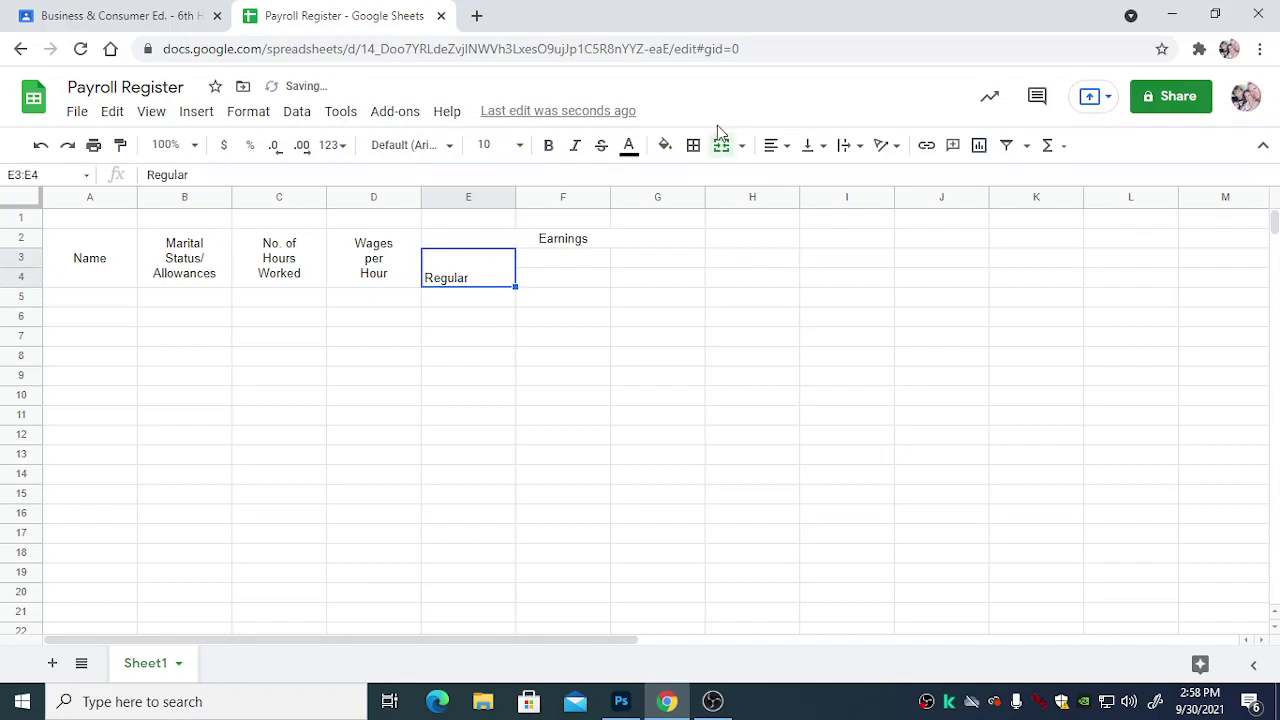
Step: Center the Regular heading horizontally and align it to the middle vertically
click(774, 146)
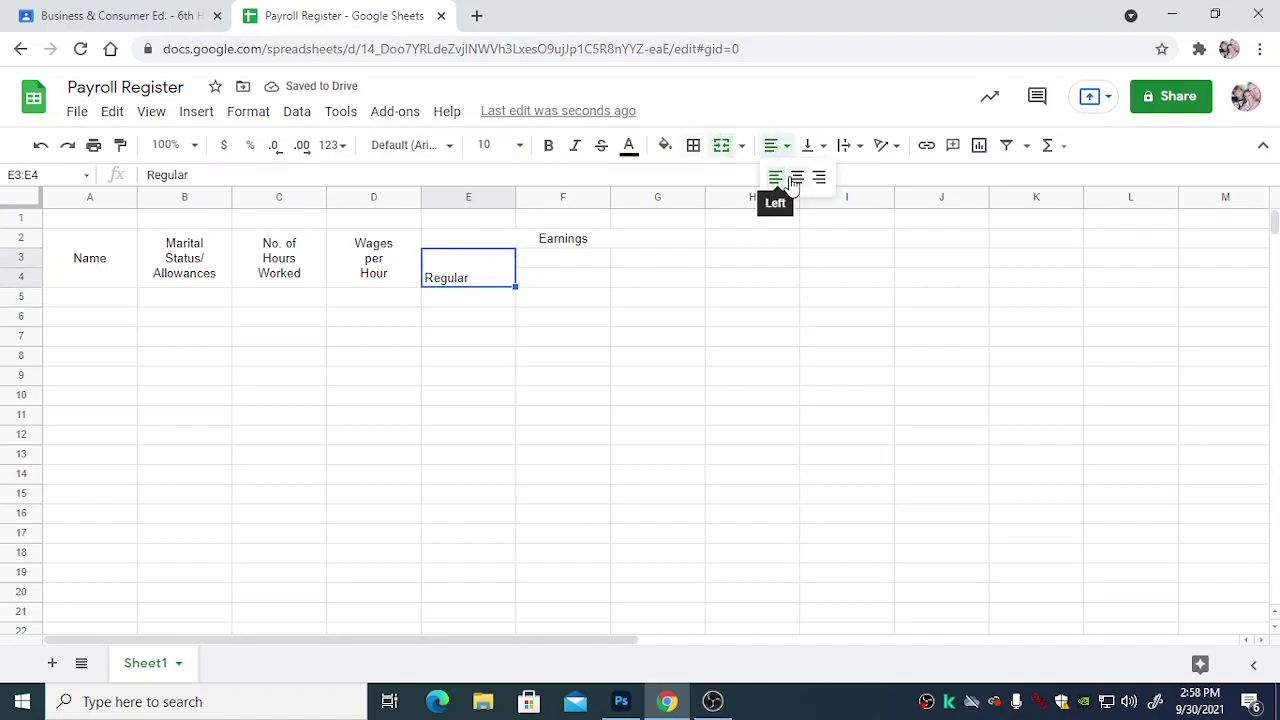
click(797, 177)
click(247, 112)
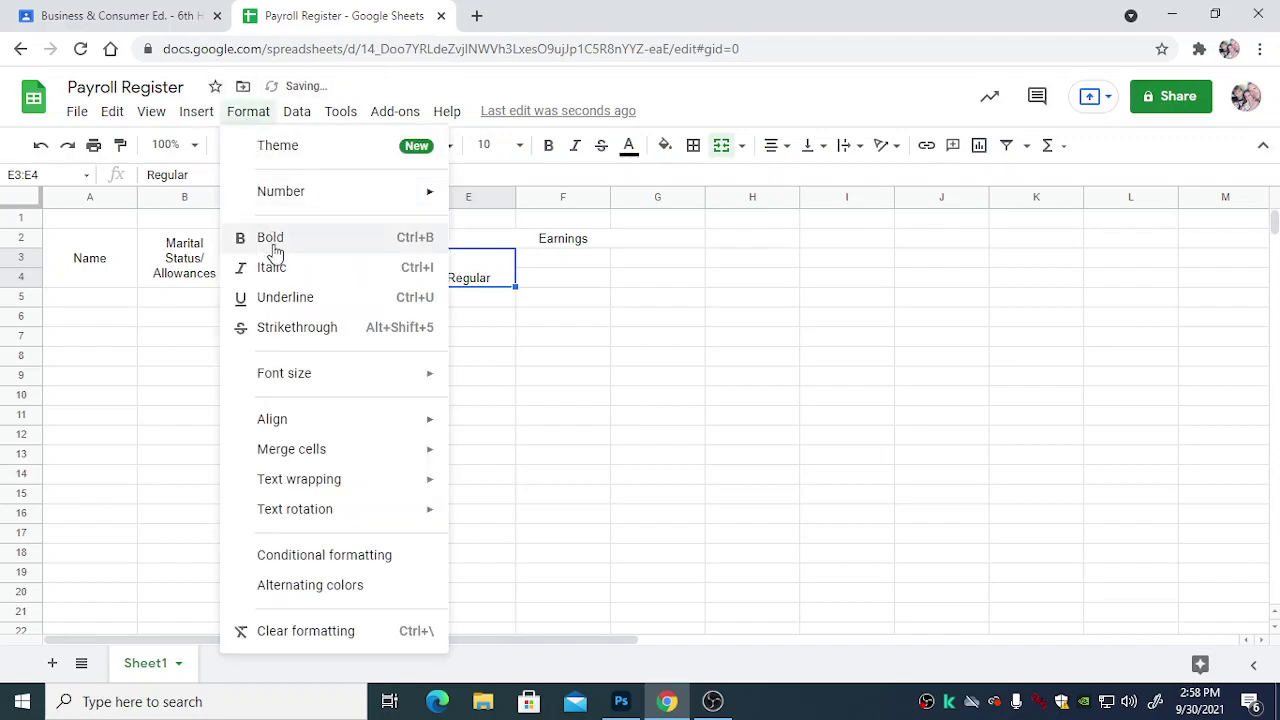
mouse_move(332, 428)
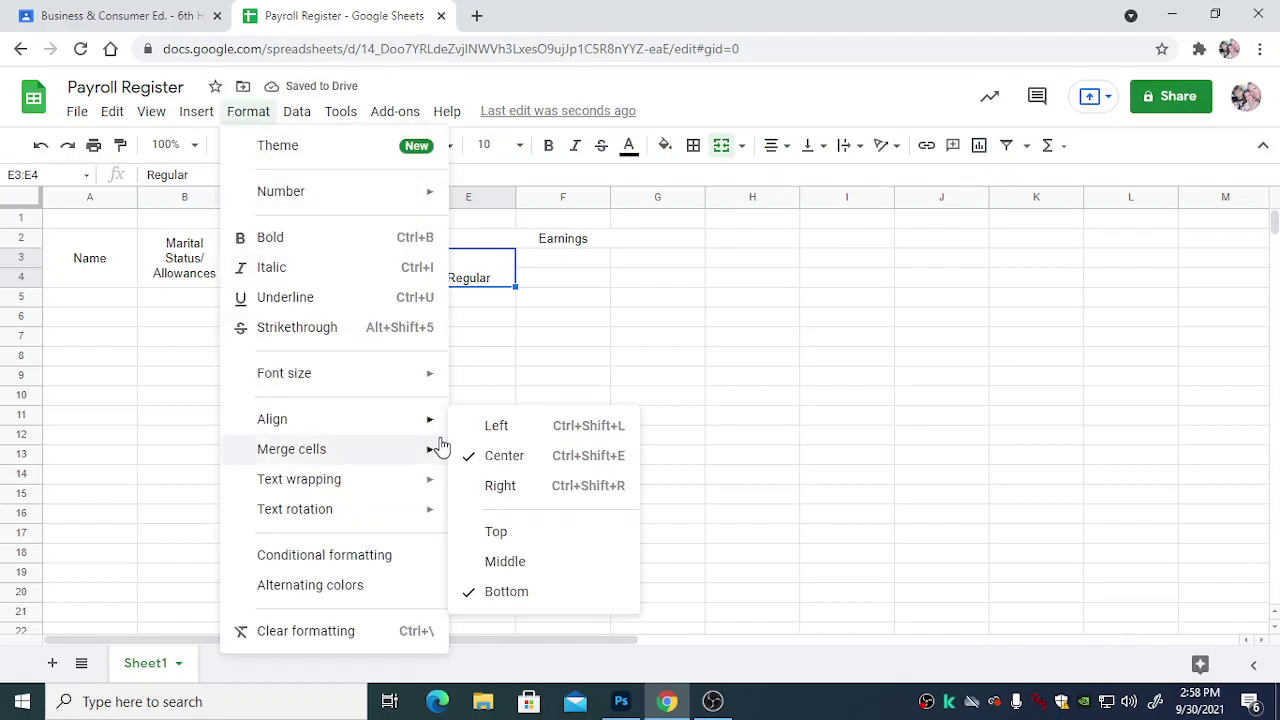
click(493, 558)
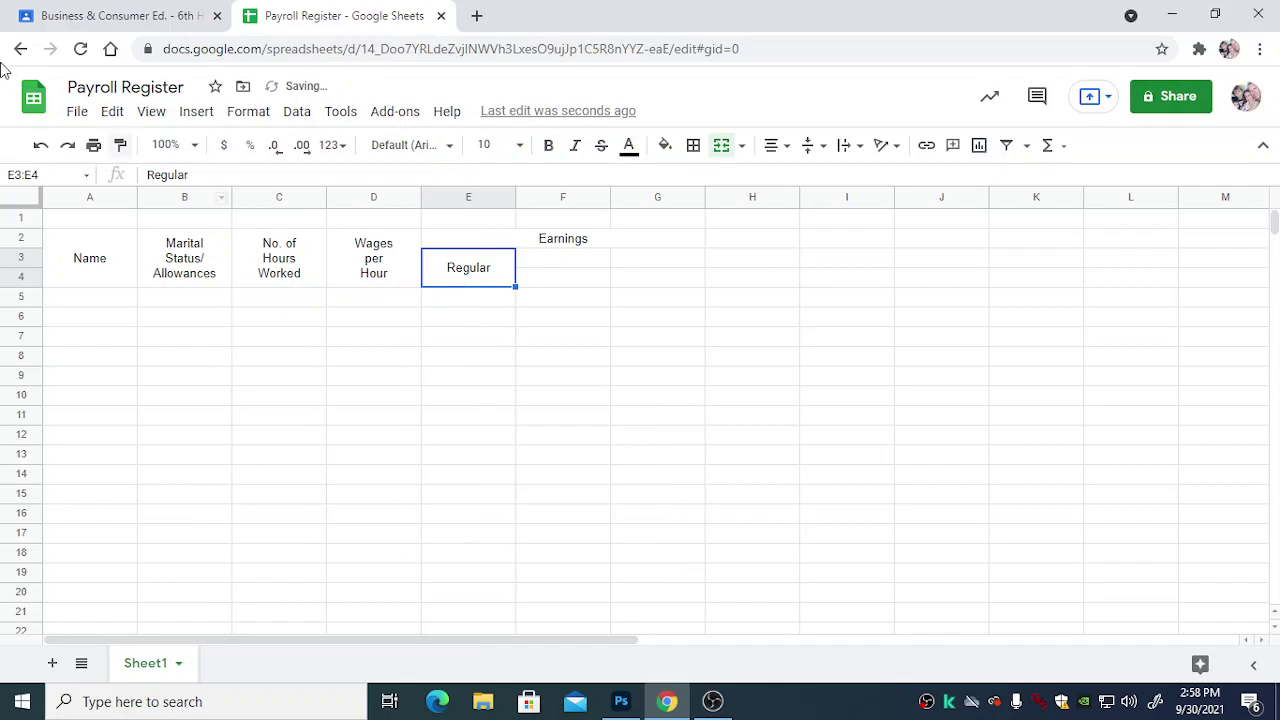
Step: Copy the Regular cell's format to F3:F4 and enter the heading "Overtime" there
click(120, 145)
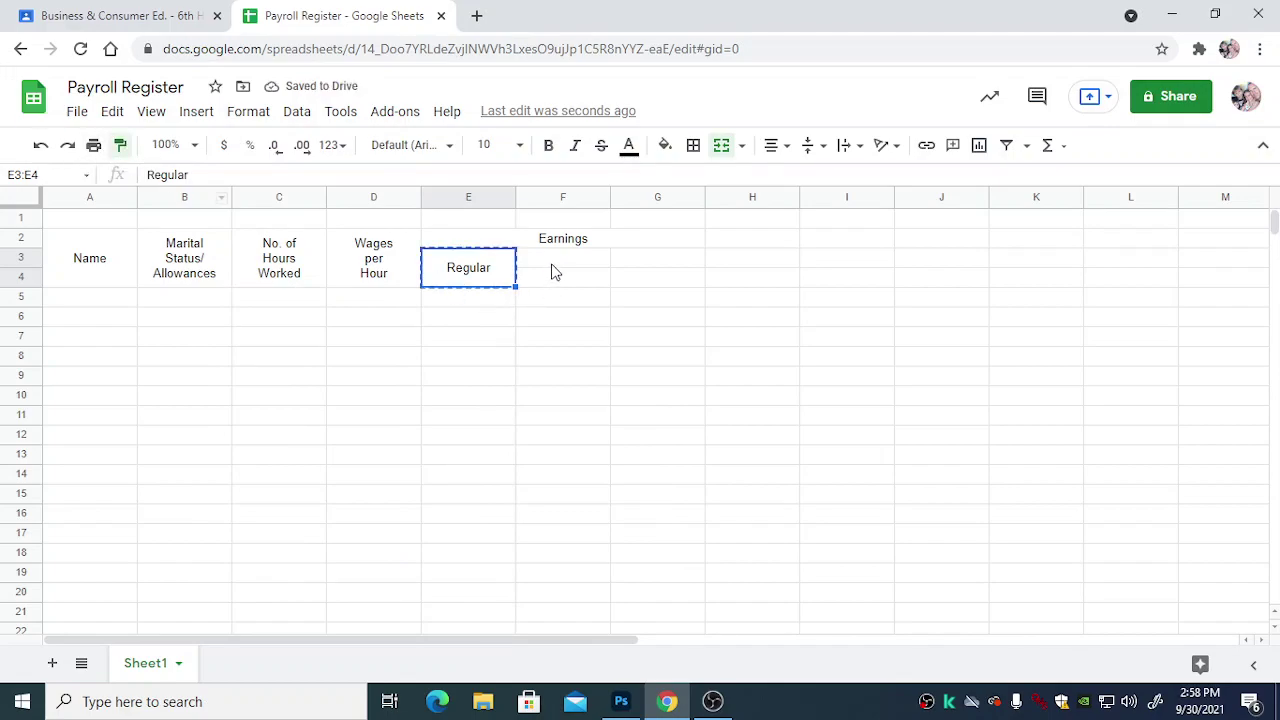
click(554, 269)
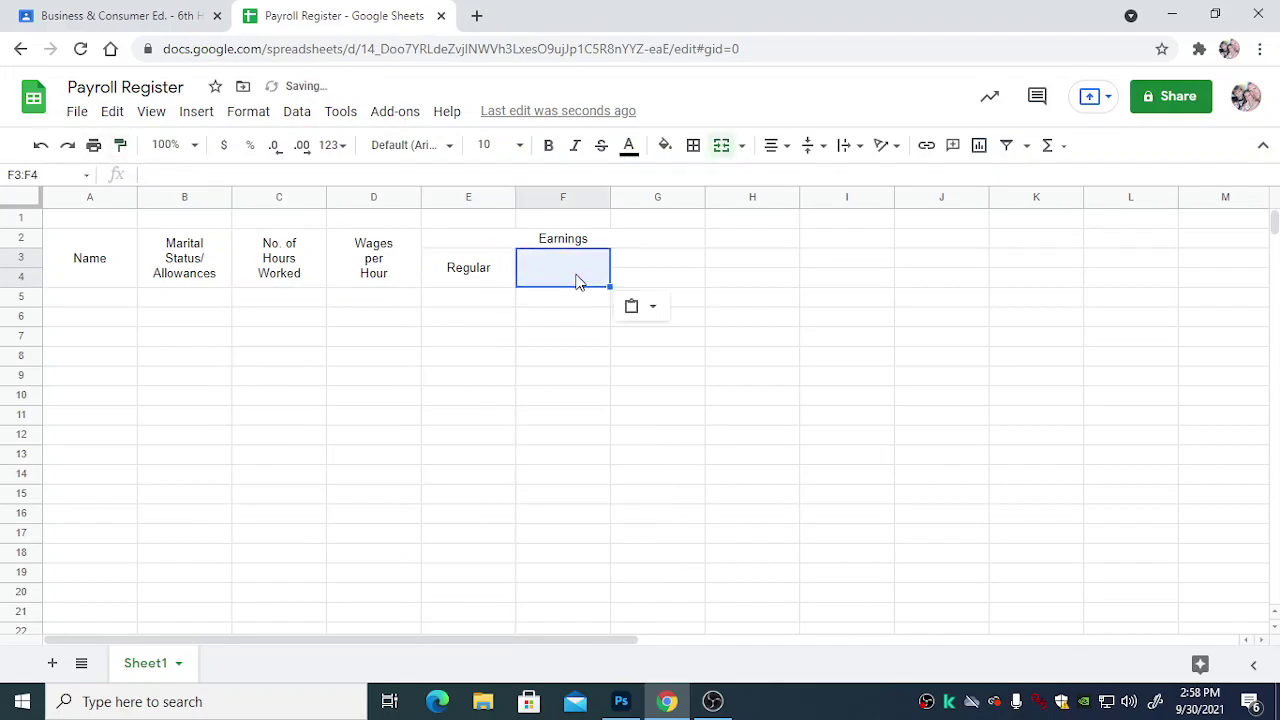
text(Overtime)
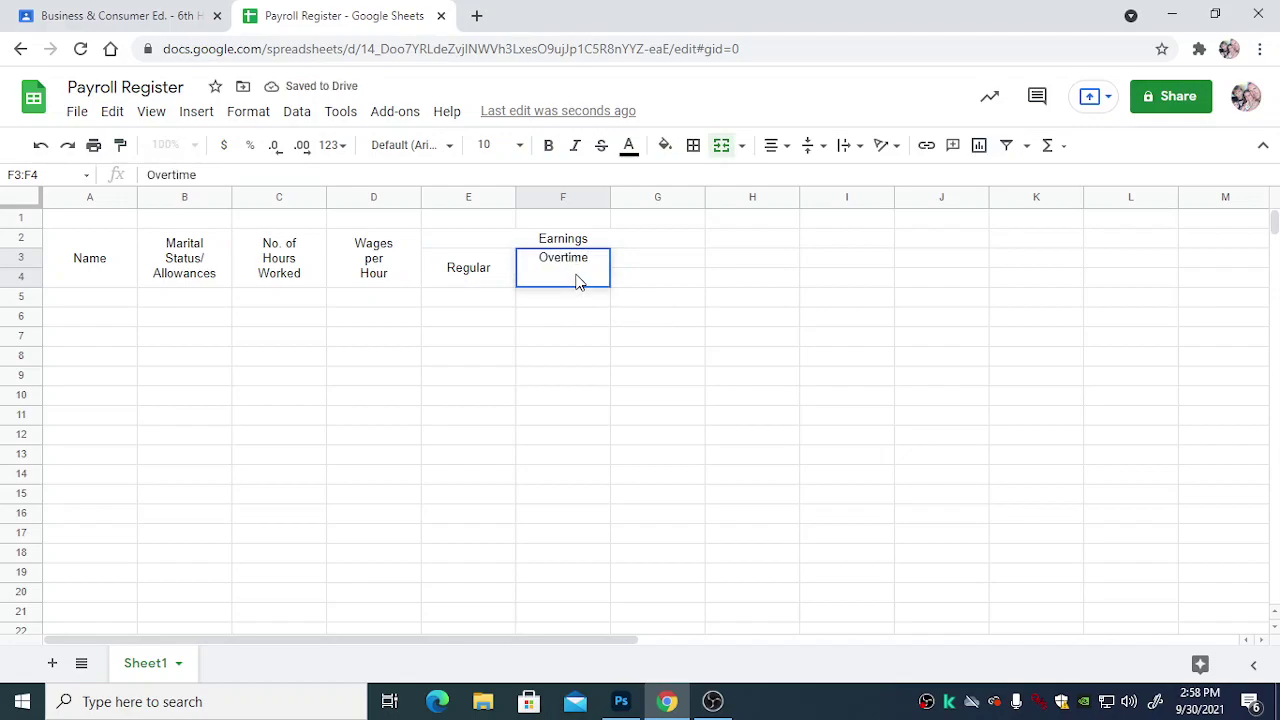
key(Tab)
Step: Copy the Overtime cell's format to G3:G4 and enter the heading "Gross" there
click(577, 277)
click(119, 146)
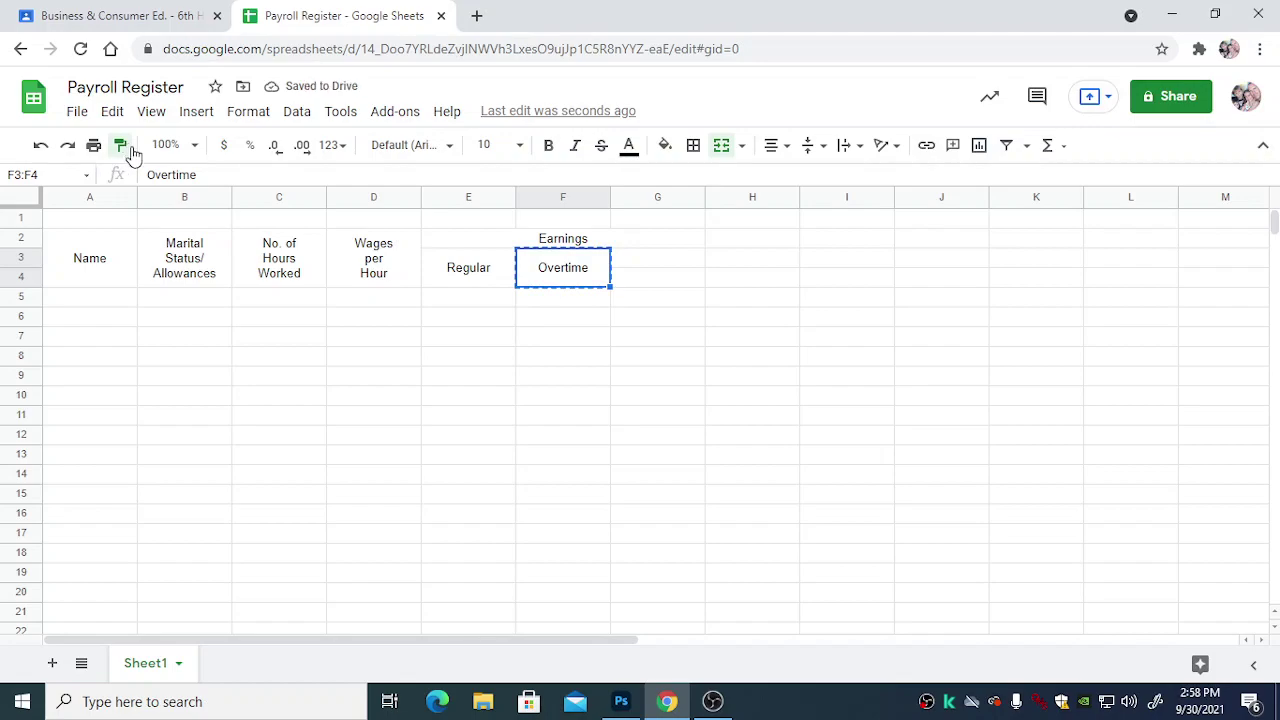
click(640, 268)
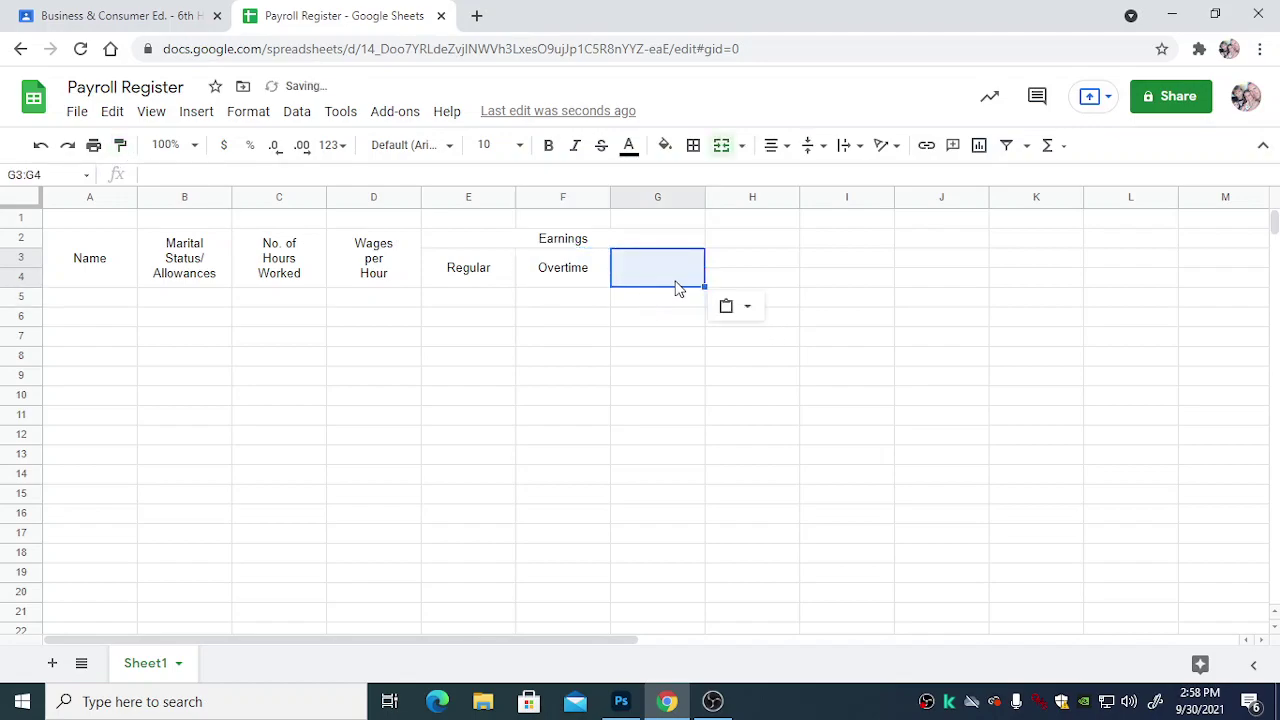
click(677, 287)
text(Gross)
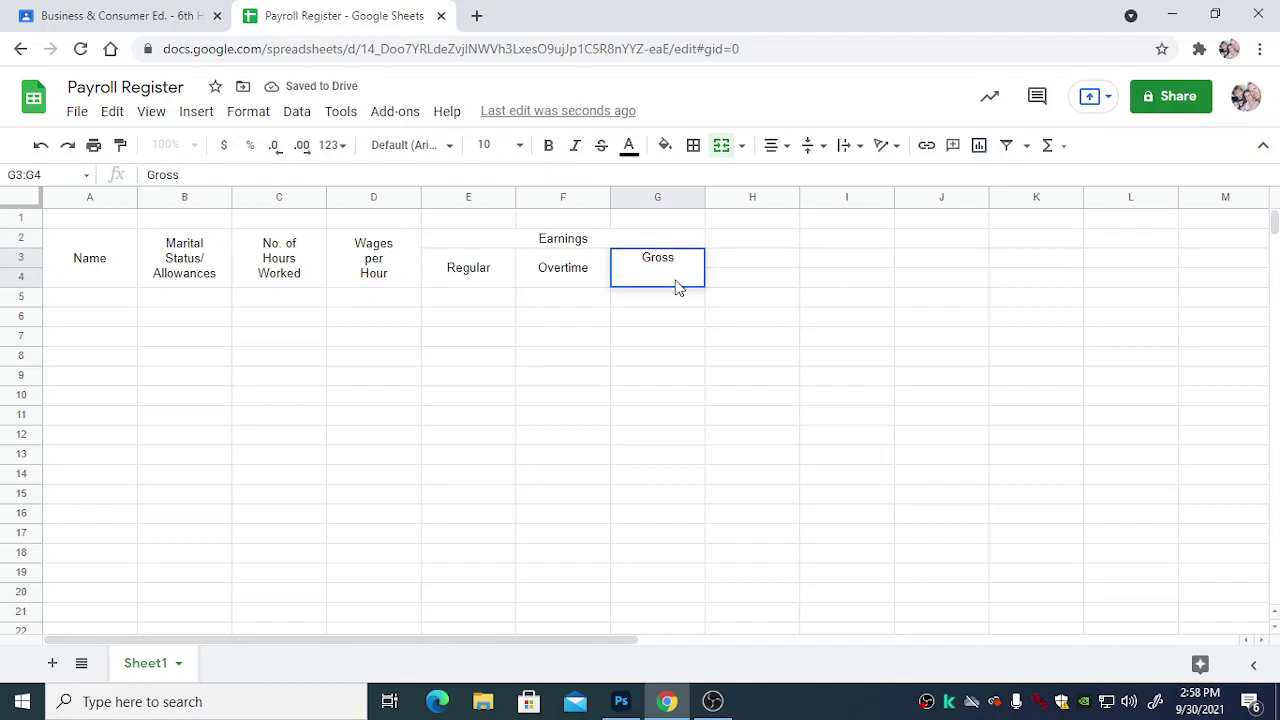
click(733, 316)
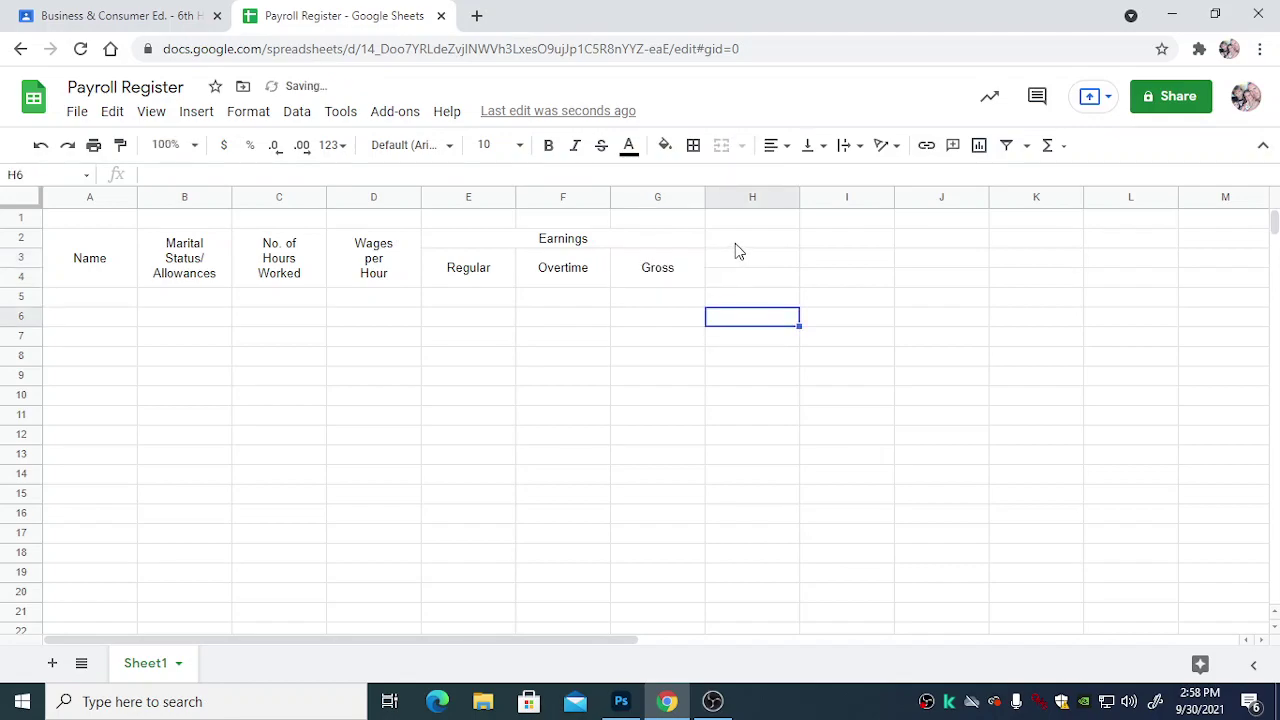
Step: Merge cells H2:K2, center them horizontally and enter the heading "Deductions"
click(736, 244)
drag(780, 250, 1005, 248)
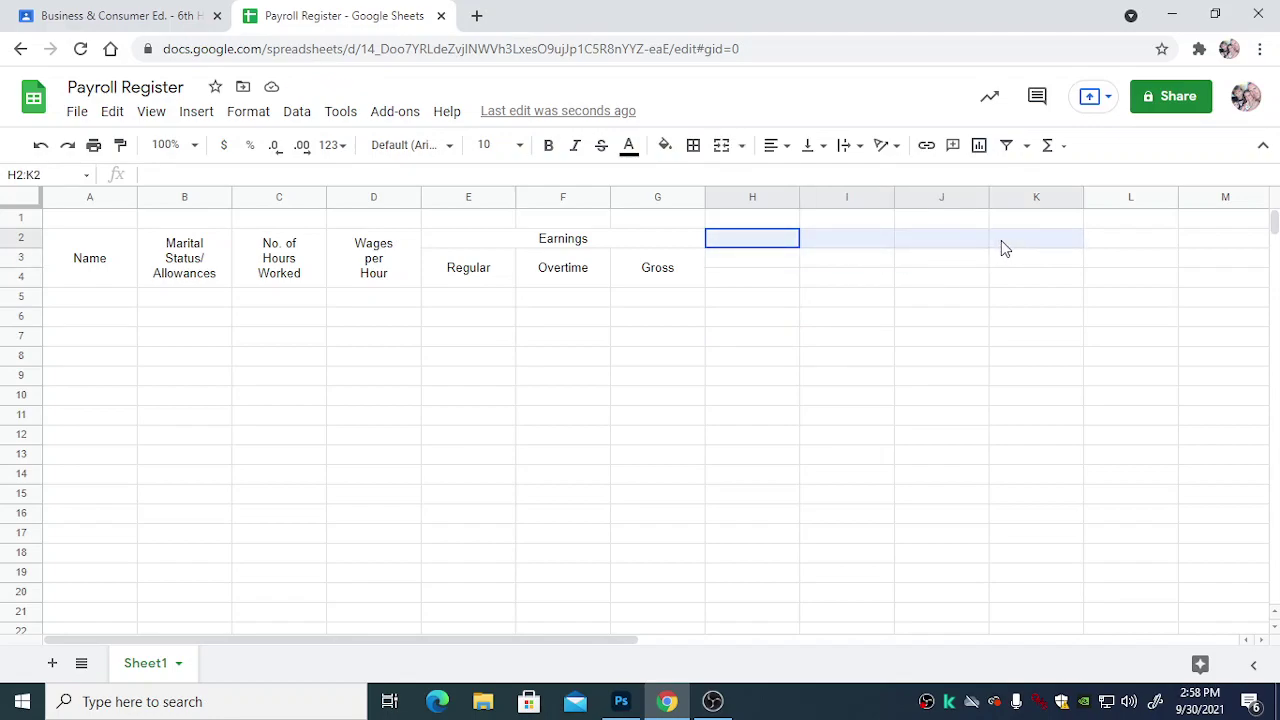
click(721, 145)
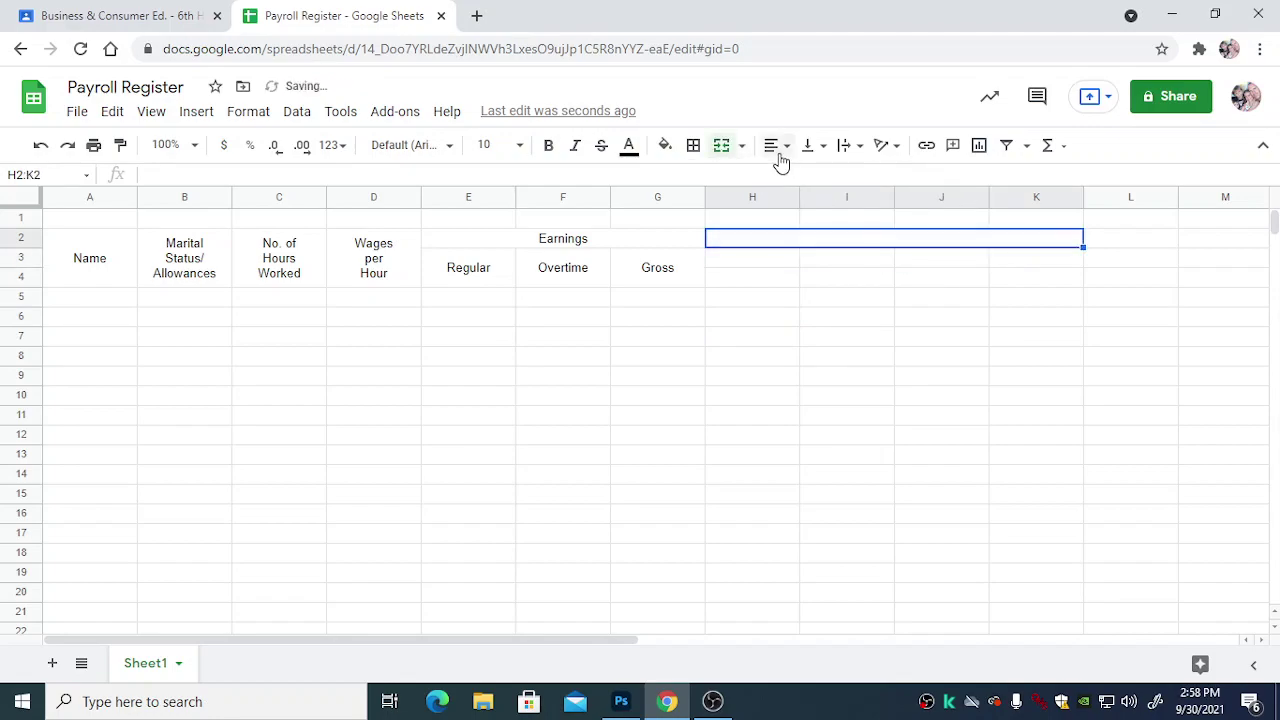
click(779, 150)
click(794, 178)
text(e)
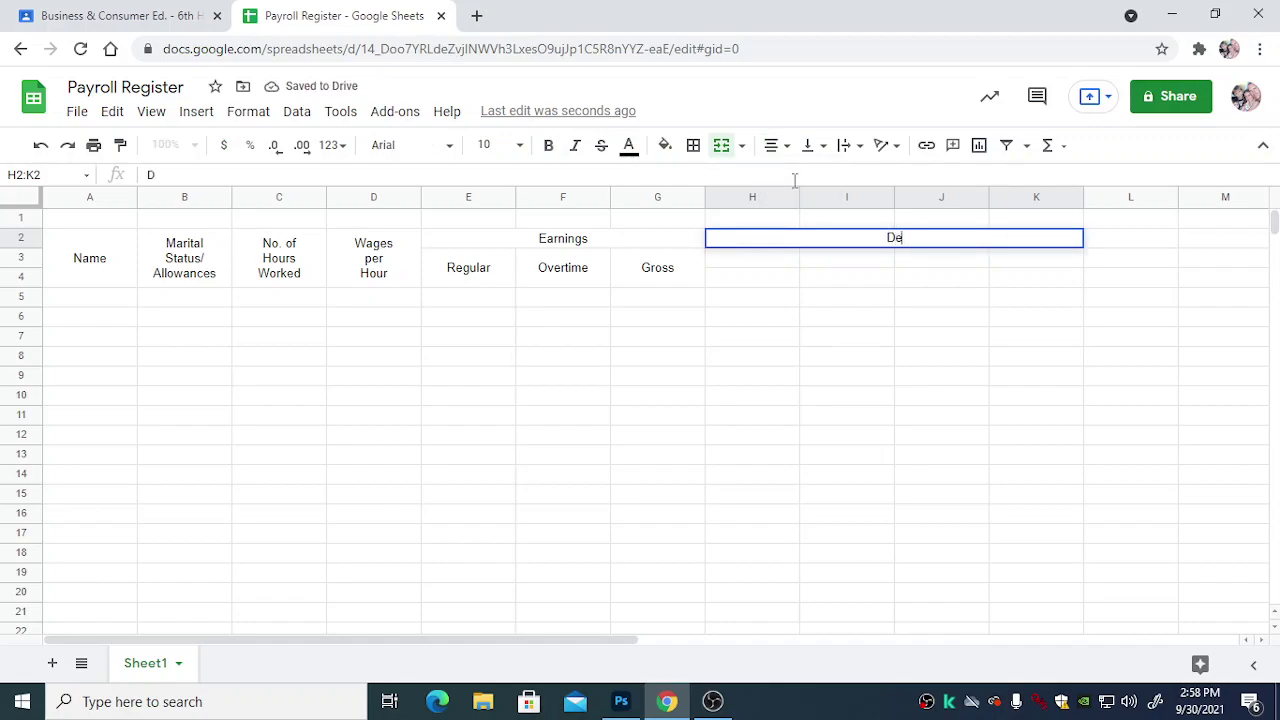
text(ductions)
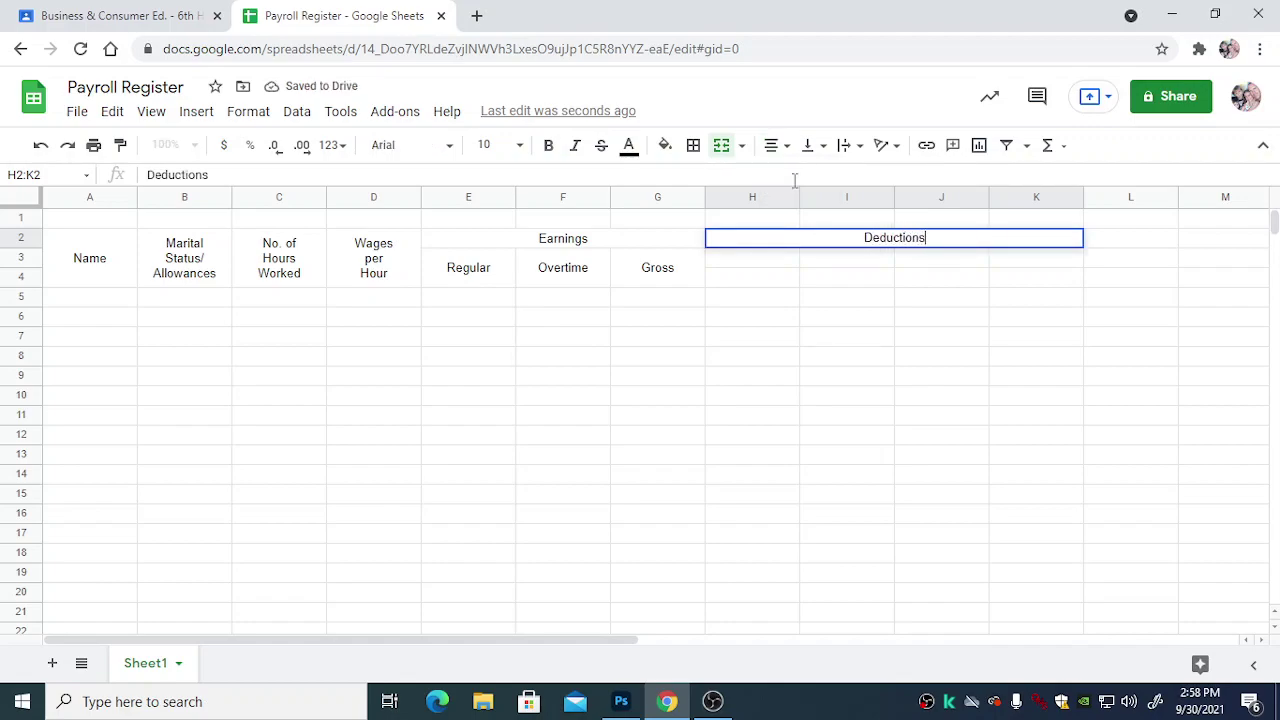
key(Return)
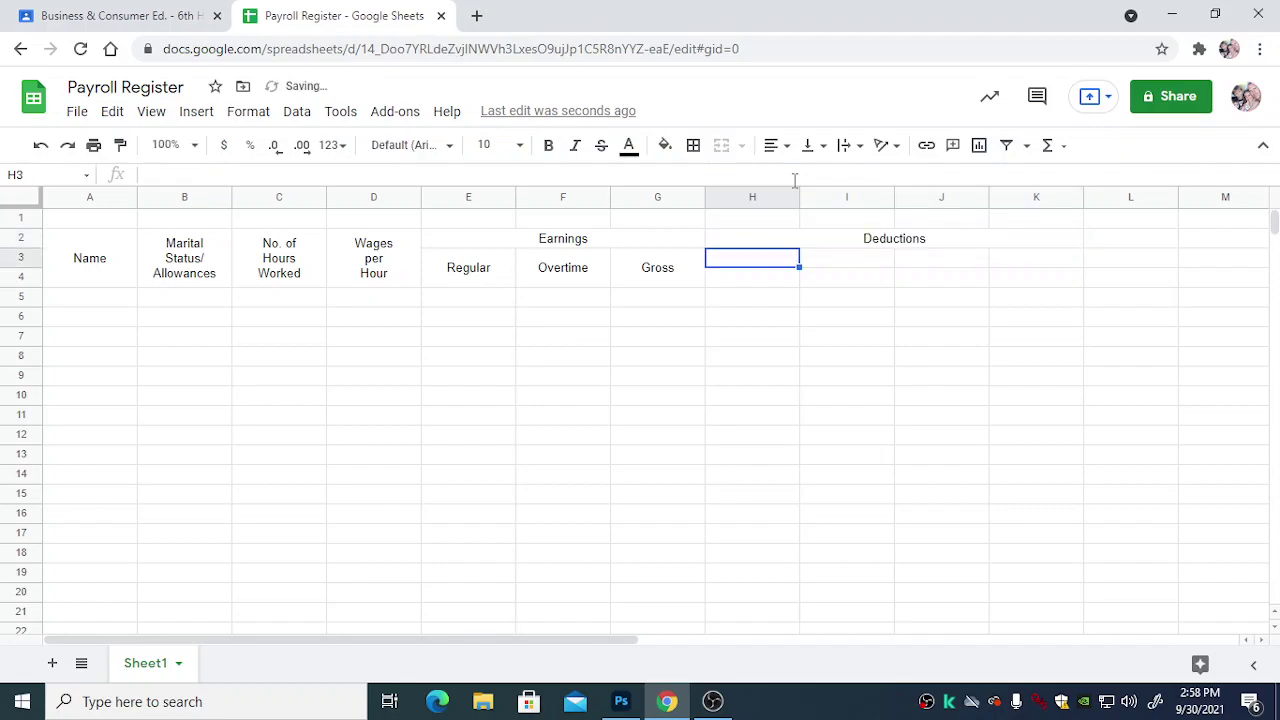
Step: Merge cells H3:I3 under Deductions, center them horizontally and enter the heading "FICA"
key(shift+Right)
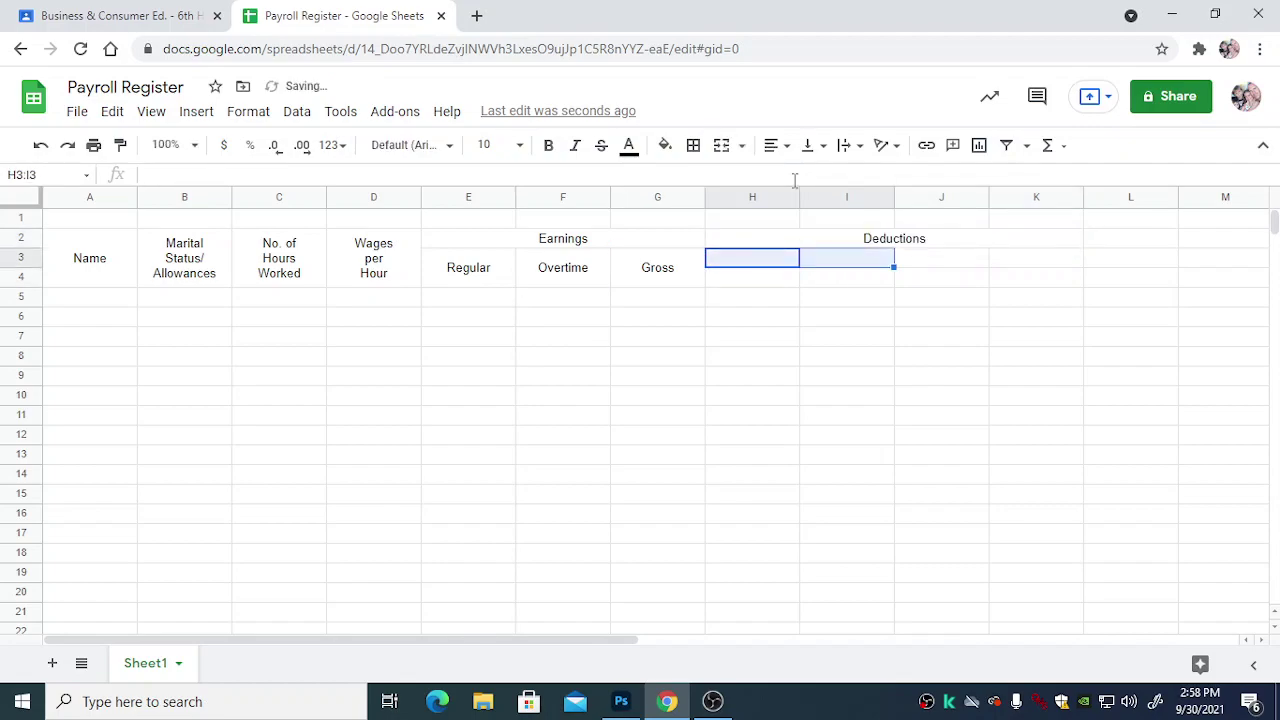
click(722, 147)
click(776, 146)
click(797, 178)
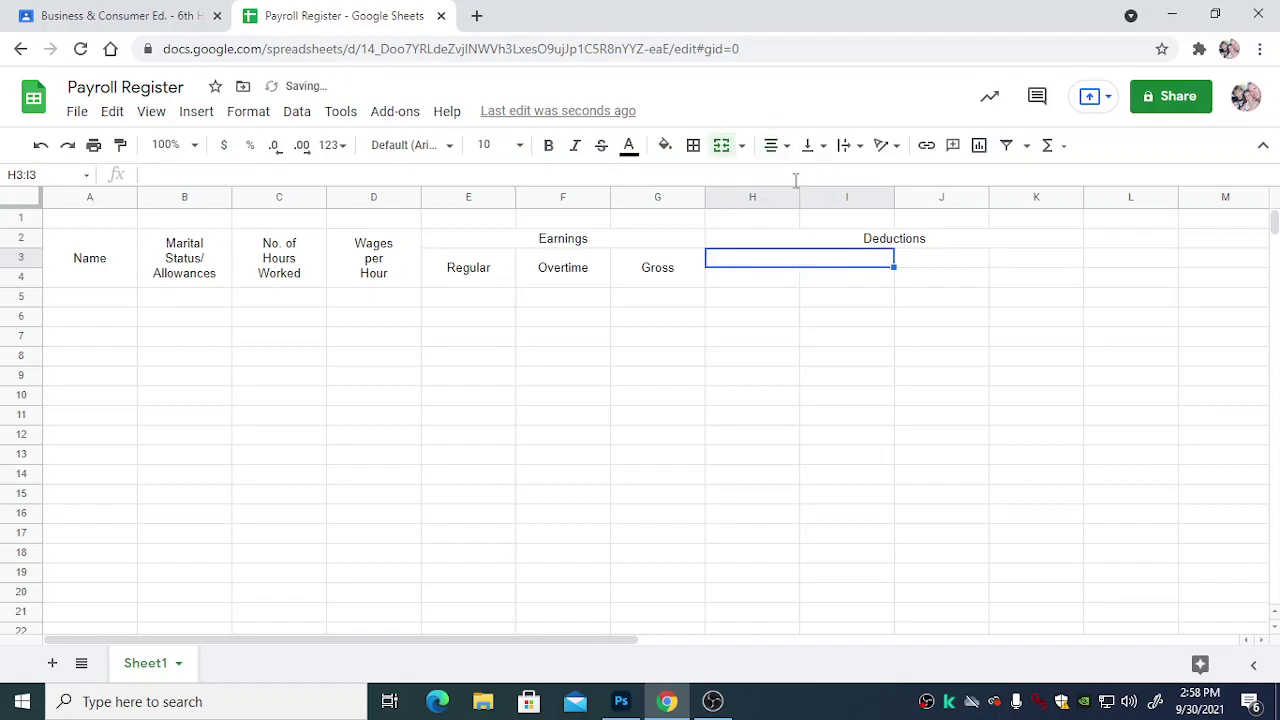
text(FICA)
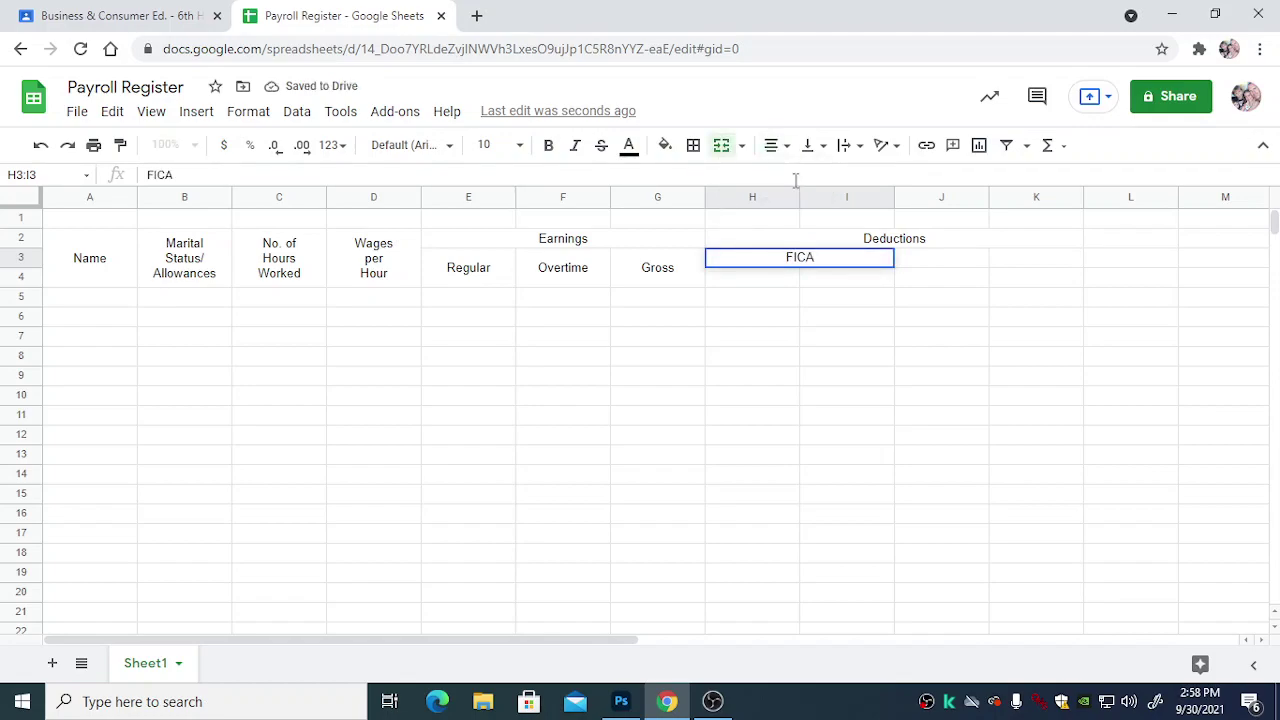
key(Left)
Step: Enter the subheading "Soc. Sec." in H4 under FICA and center it horizontally
key(Right)
text(Soc)
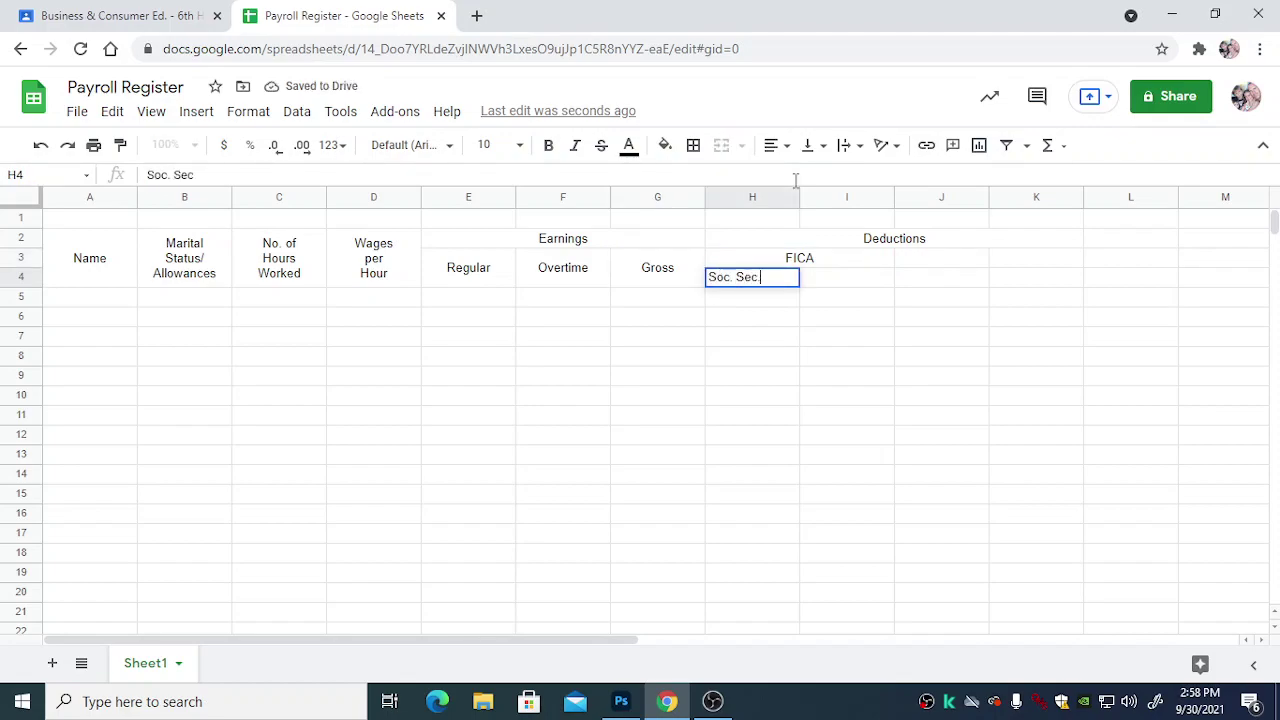
click(772, 145)
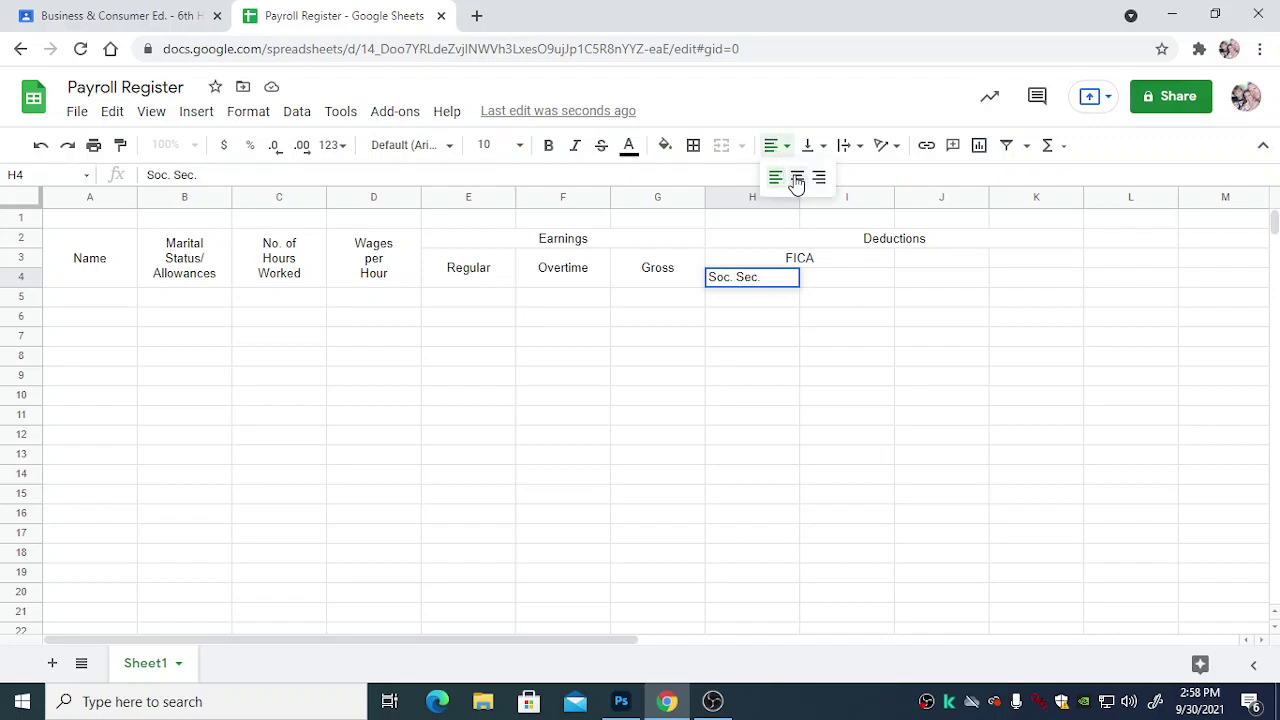
click(797, 178)
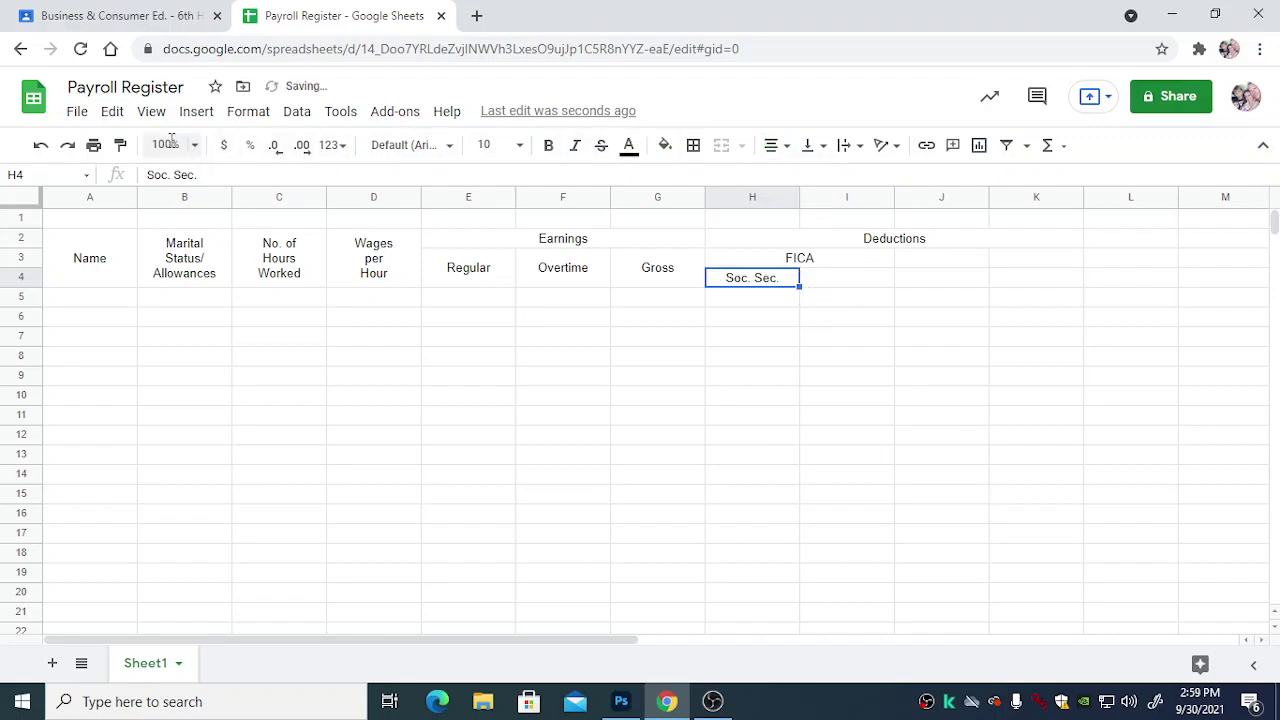
Step: Copy the format of H4 to I4 and enter the subheading "Medicare" there
click(120, 145)
click(837, 282)
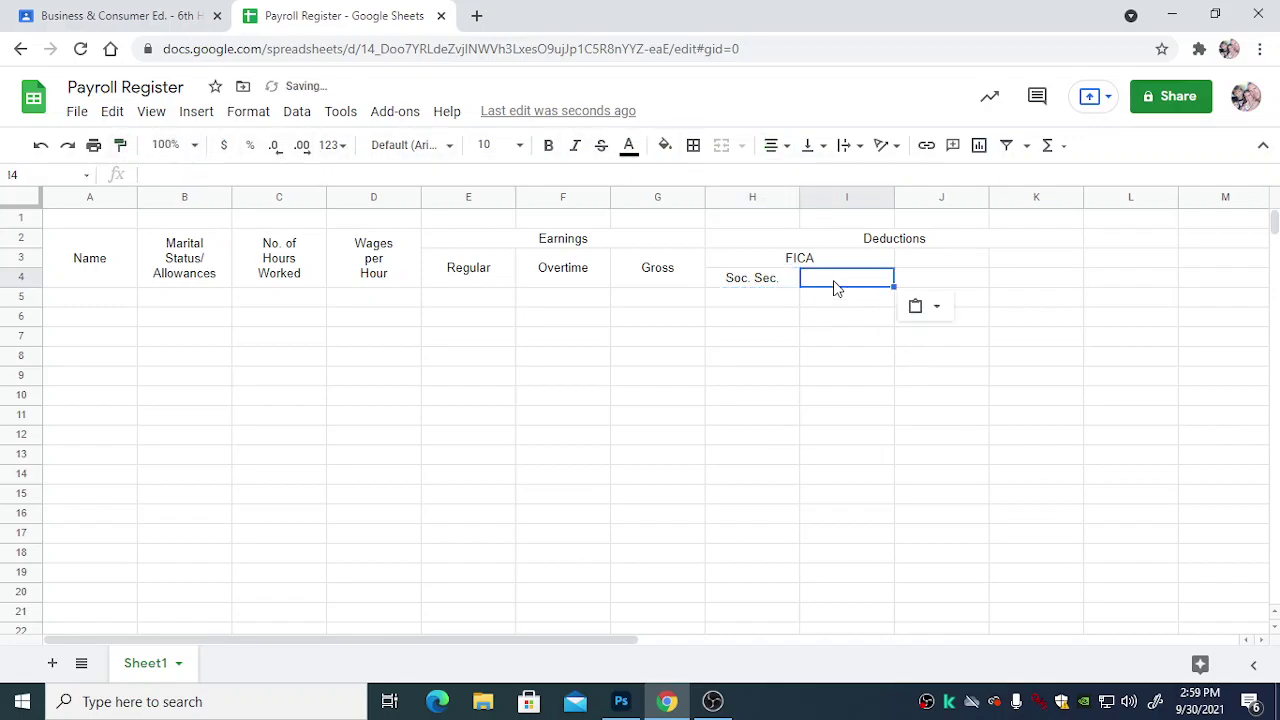
text(Me)
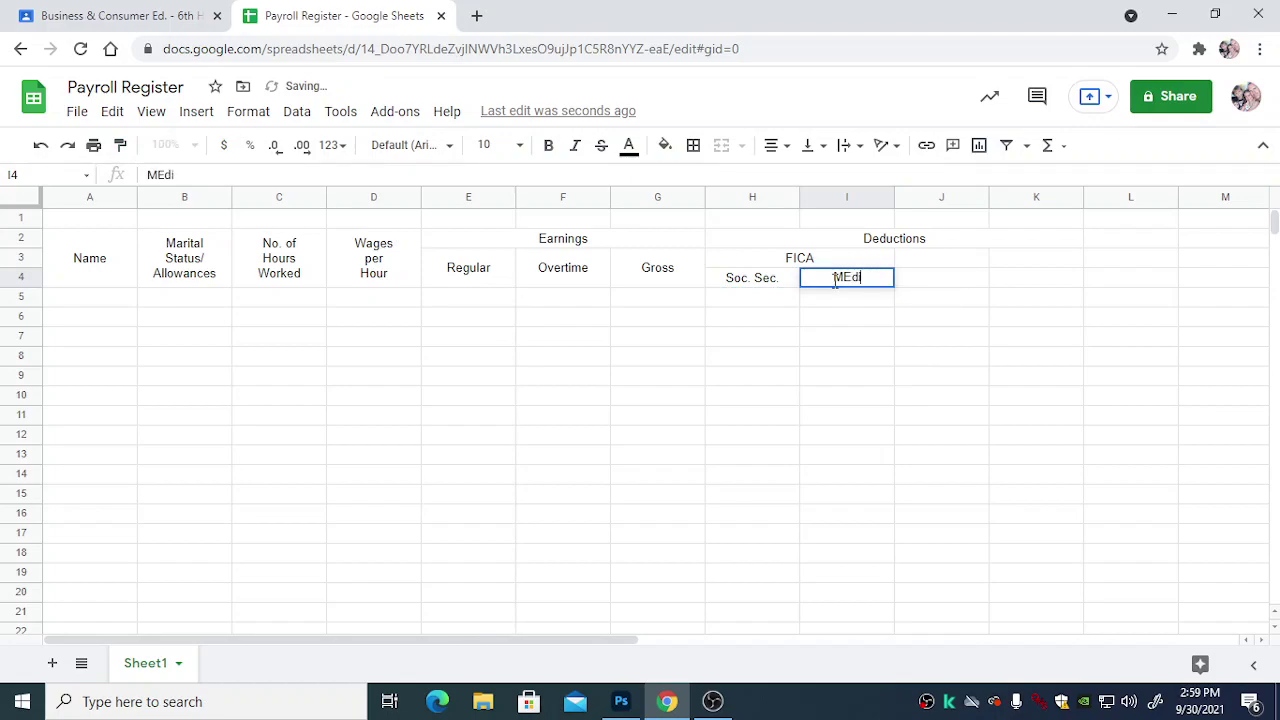
text(dic)
key(BackSpace)
key(BackSpace)
text(dicare)
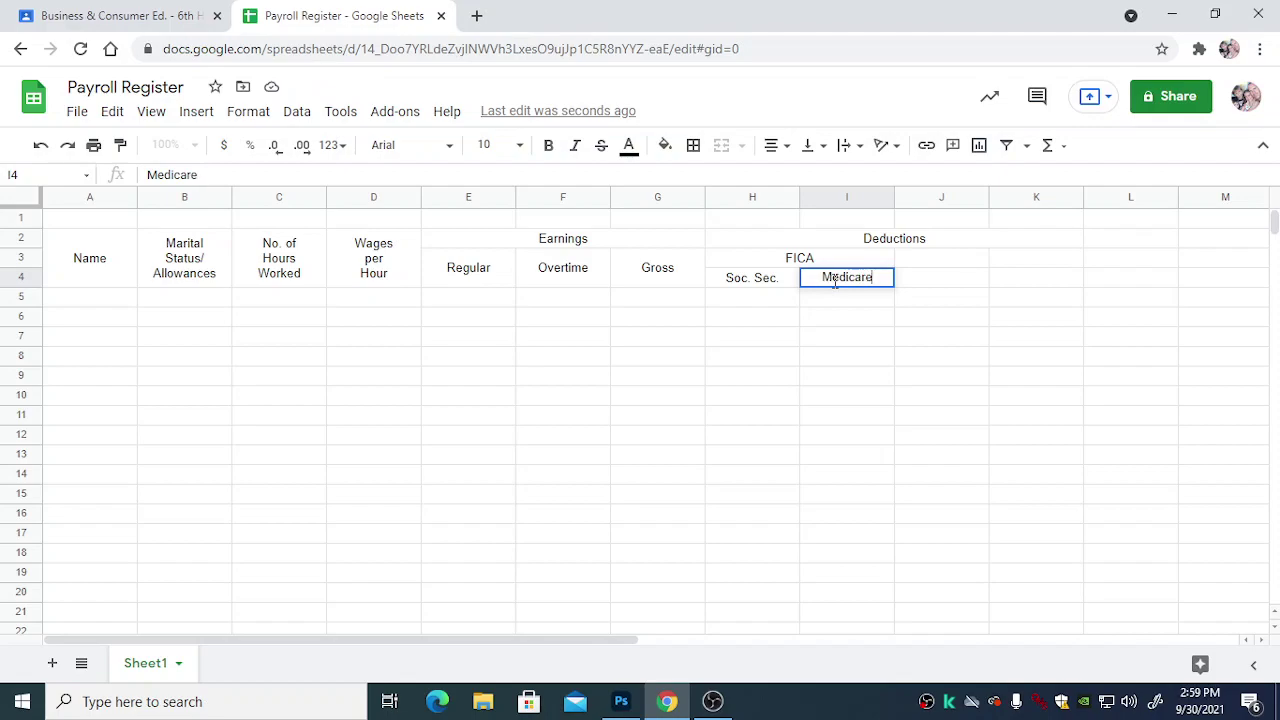
key(Tab)
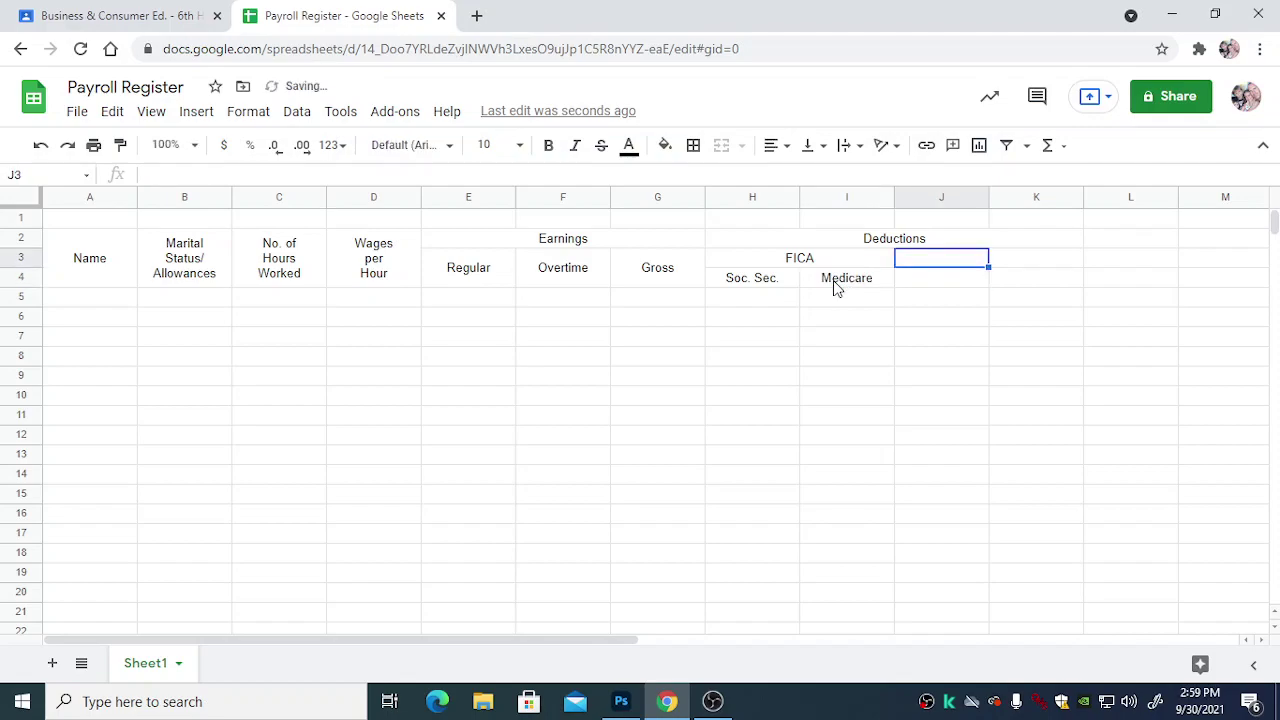
Step: Copy the Gross cell's format to J3:J4 and enter the heading "Federal Inc. Tax" there, with a line break after "Federal"
click(650, 280)
click(120, 145)
drag(923, 266, 929, 280)
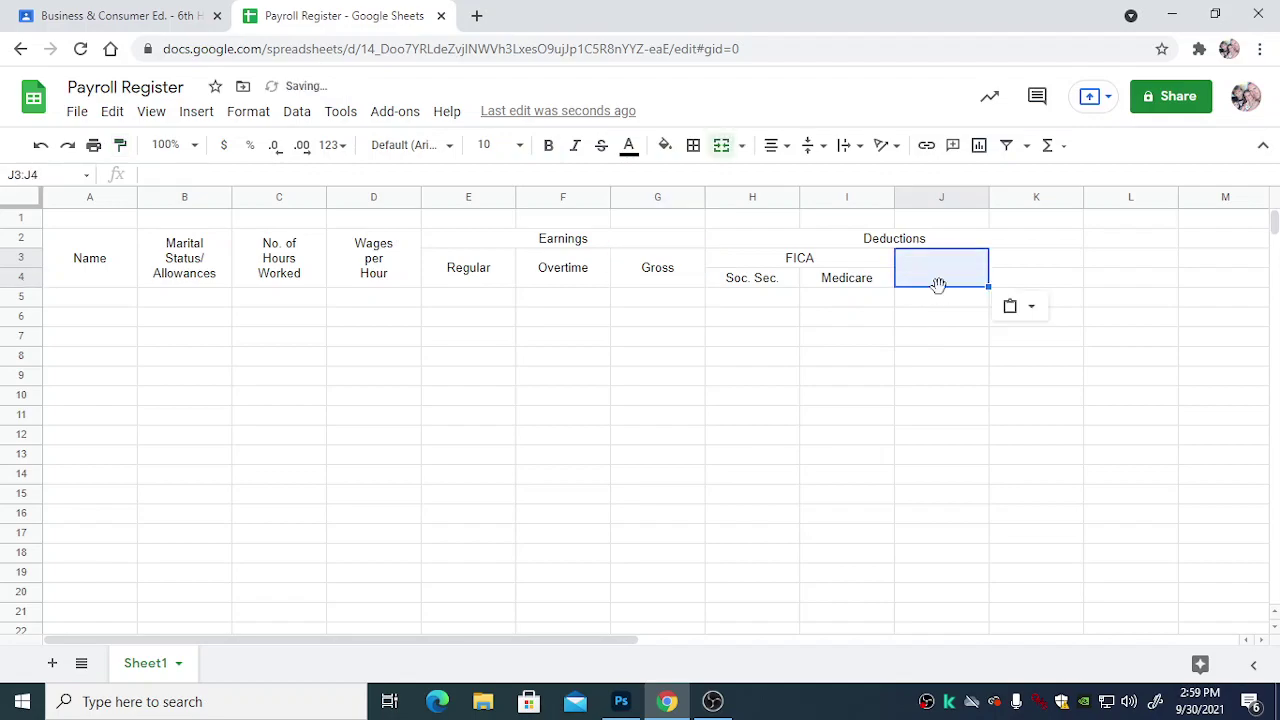
text(Federal)
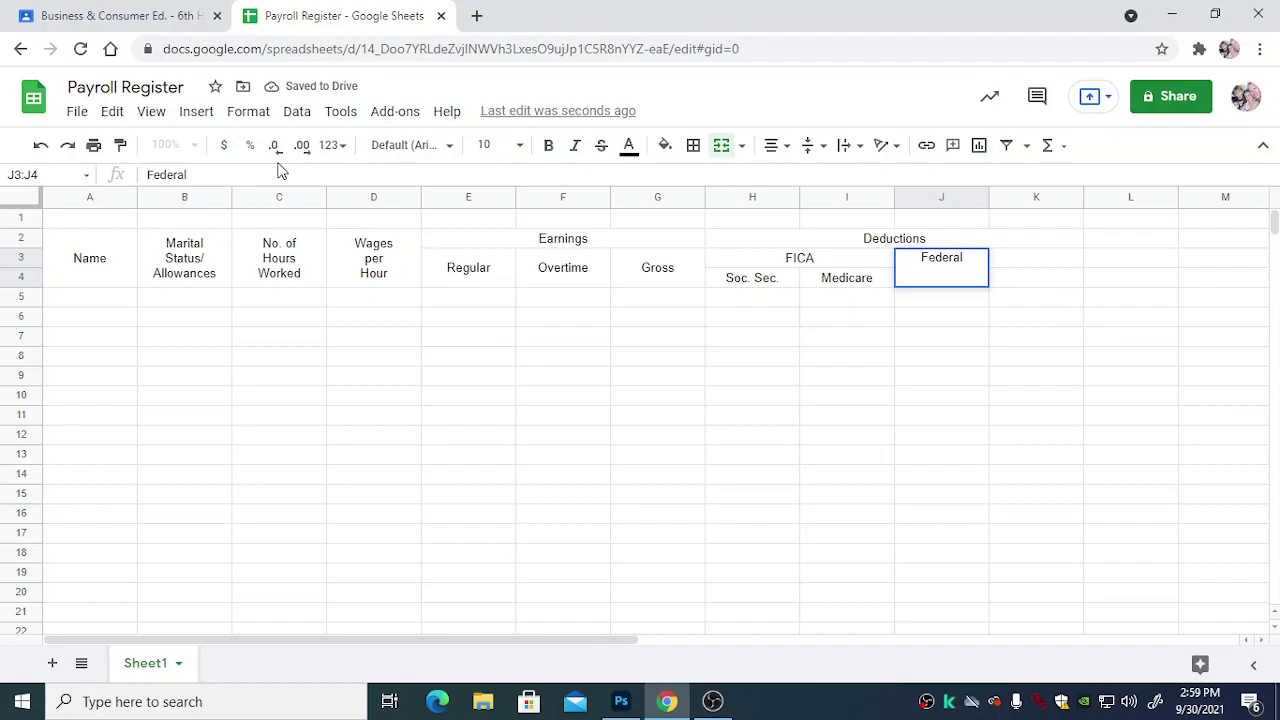
key(alt+Return)
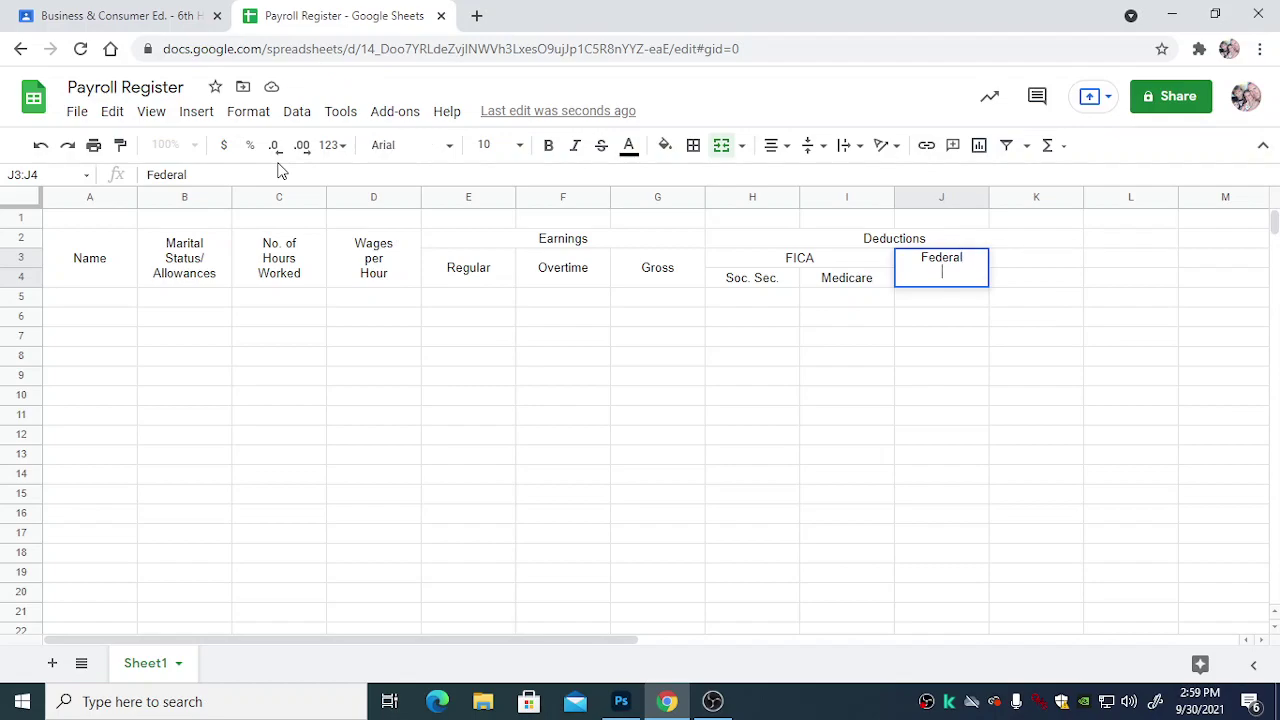
text(Inc. Tax)
key(Tab)
Step: Copy the Federal Inc. Tax cell's format to K3:K4 and enter the heading "Medical Insurance" there, with a line break after "Medical"
key(Left)
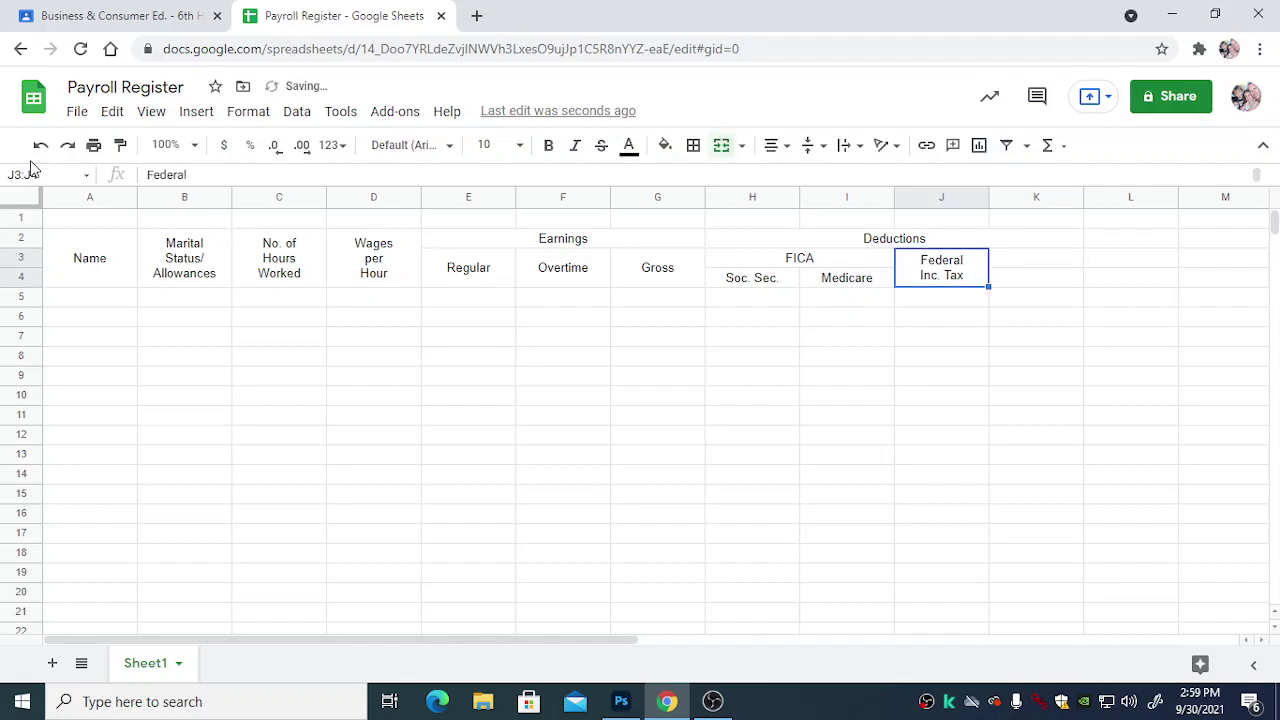
click(119, 150)
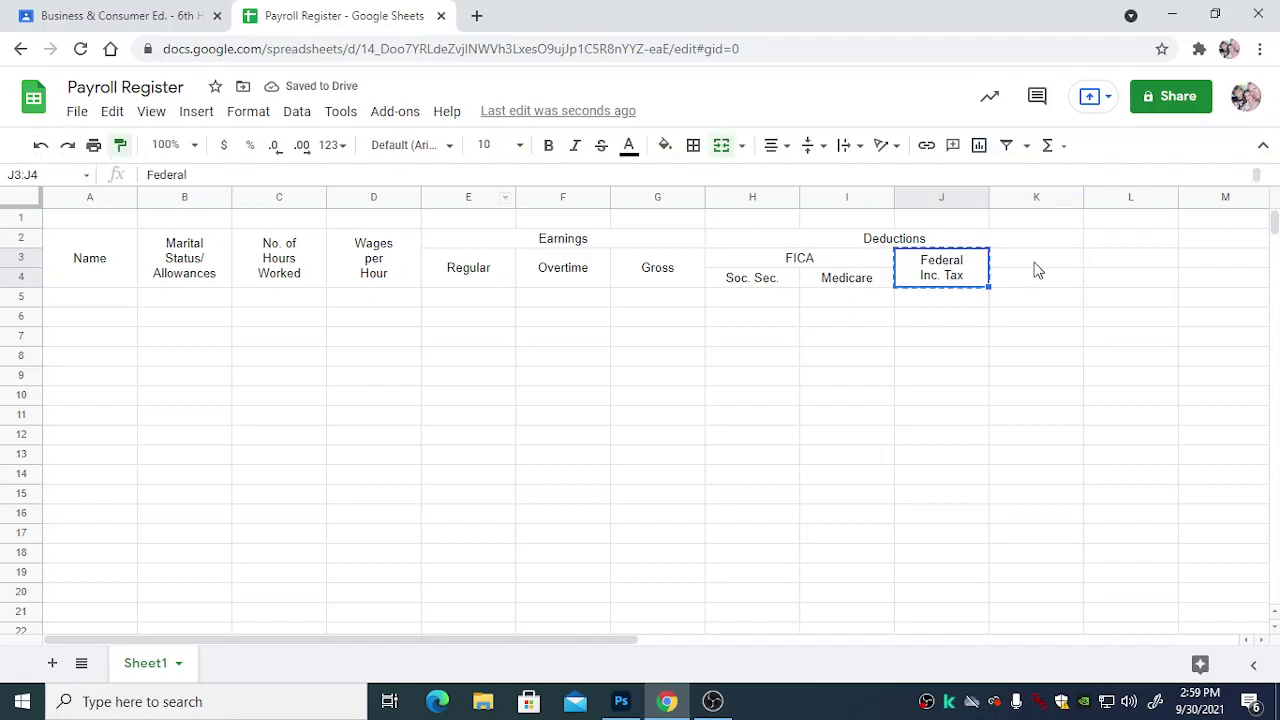
click(1038, 270)
click(1026, 274)
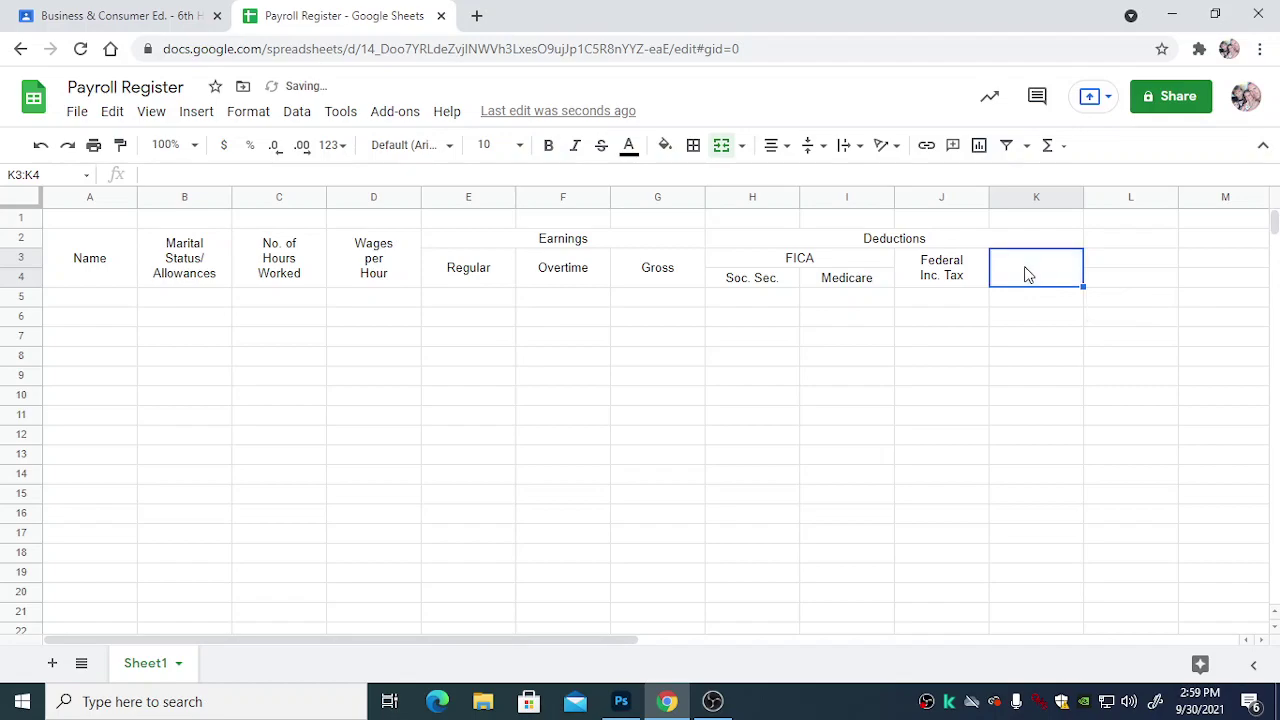
text(Medi)
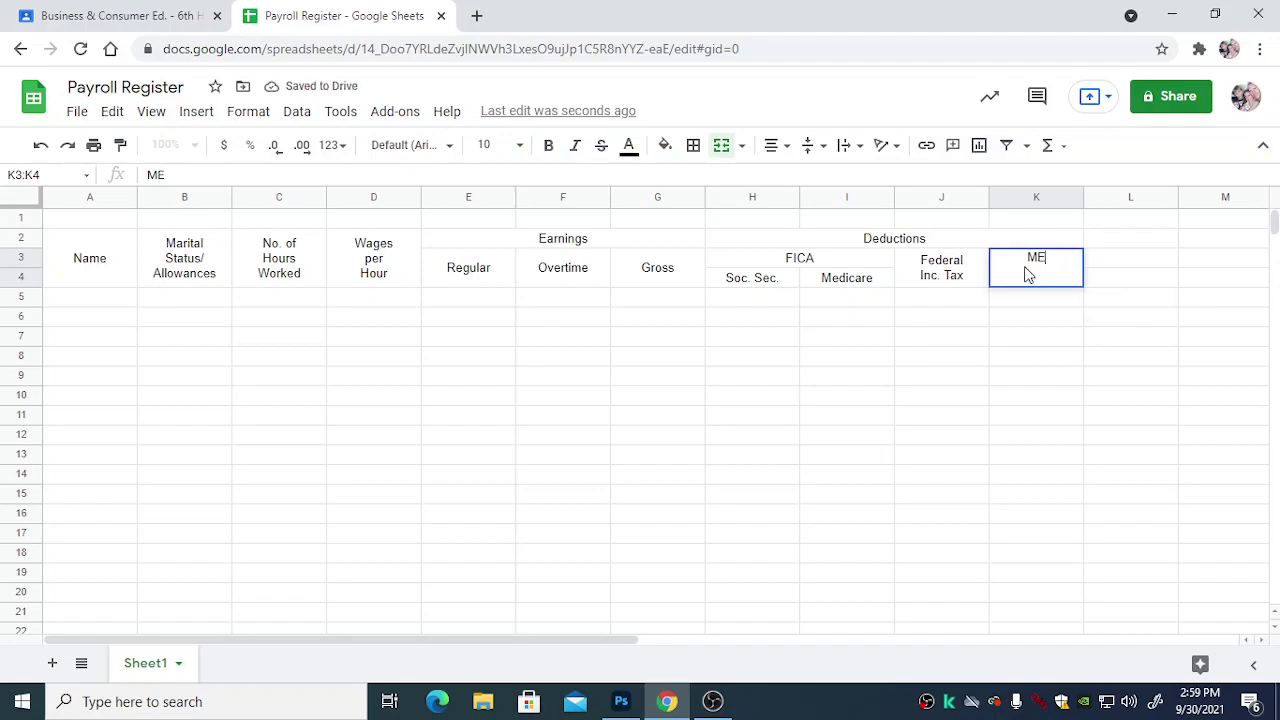
text(cal)
key(alt+Return)
text(Insurance)
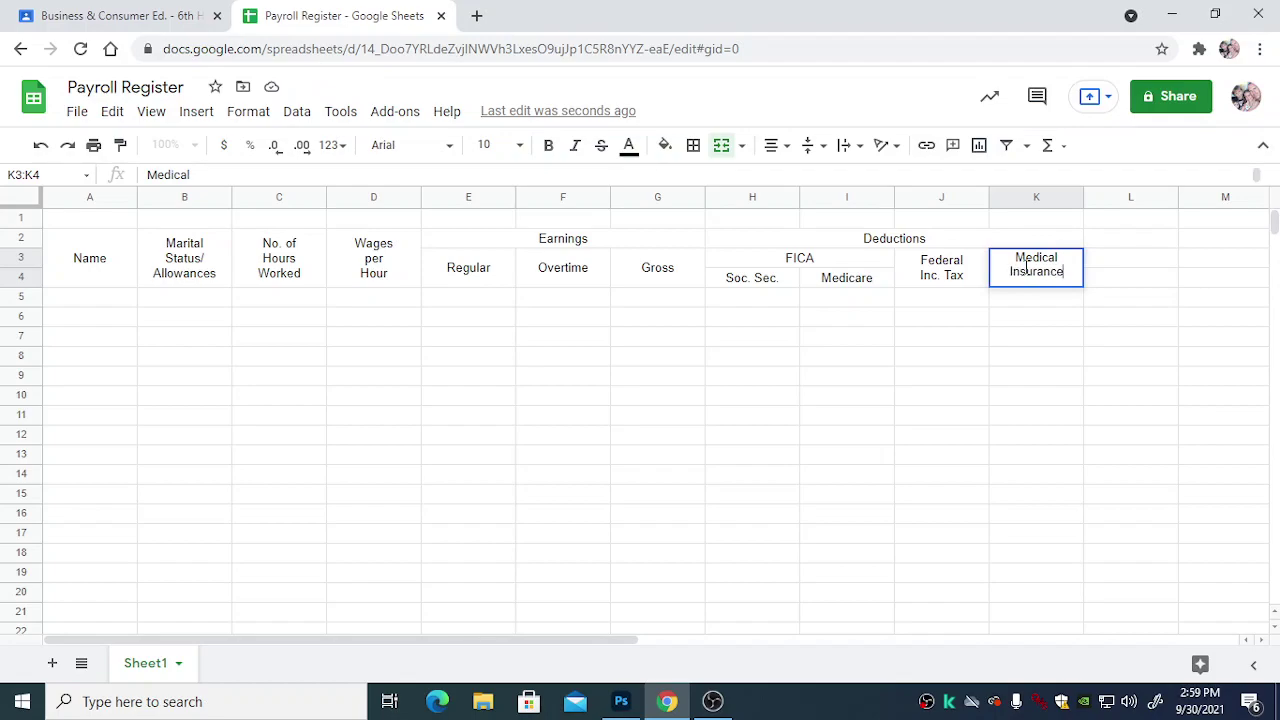
key(Tab)
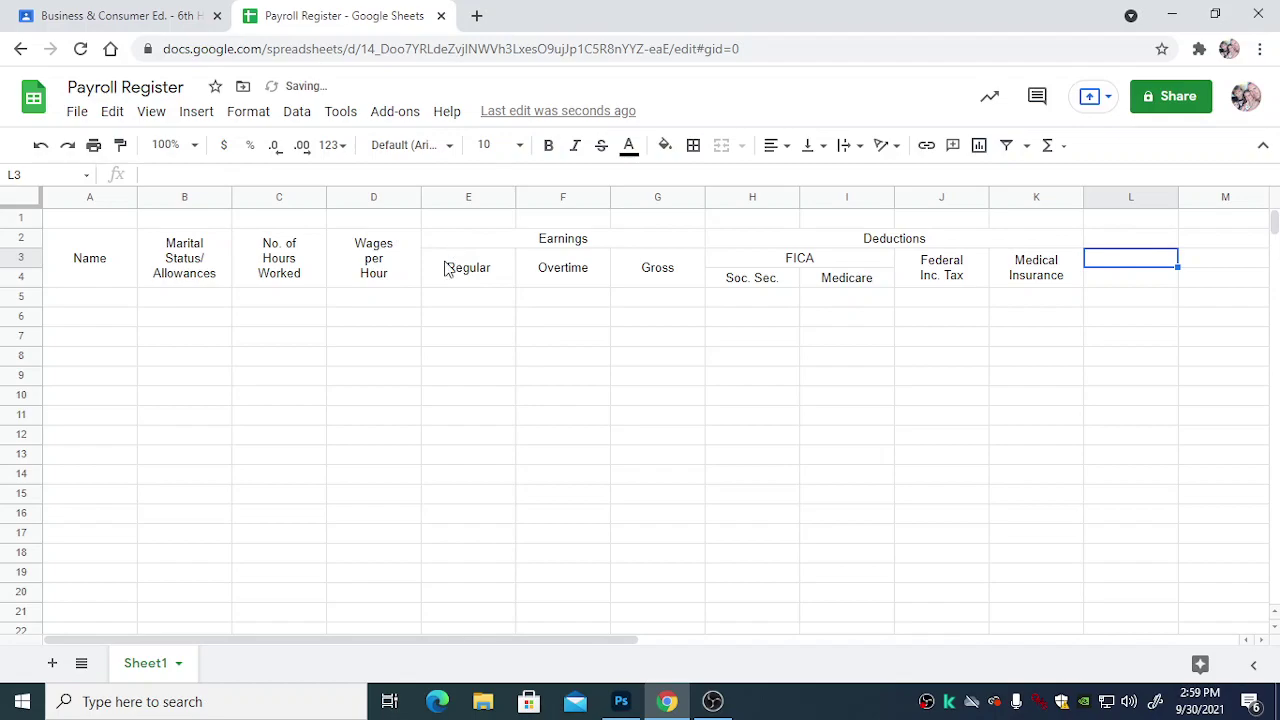
Step: Copy the Wages per Hour cell's format to L2:L4 and enter the heading "Total Deductions" there, with a line break after "Total"
click(386, 258)
click(121, 146)
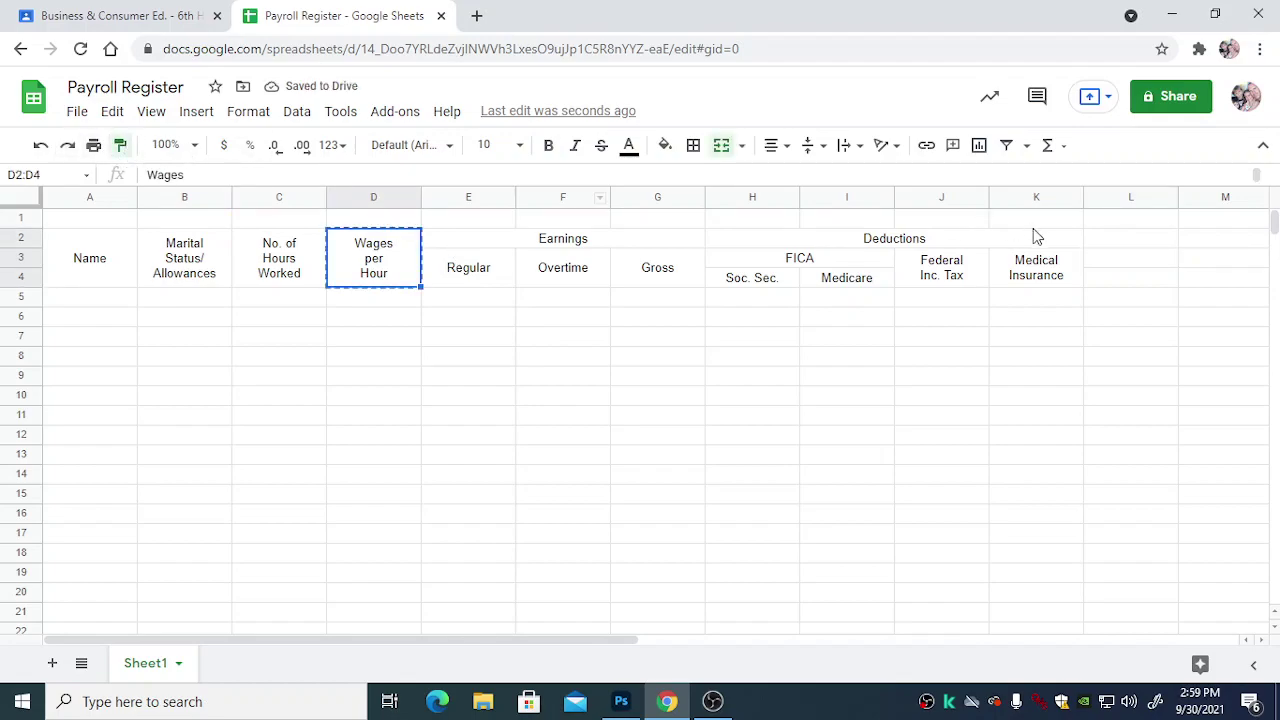
drag(1118, 250, 1119, 269)
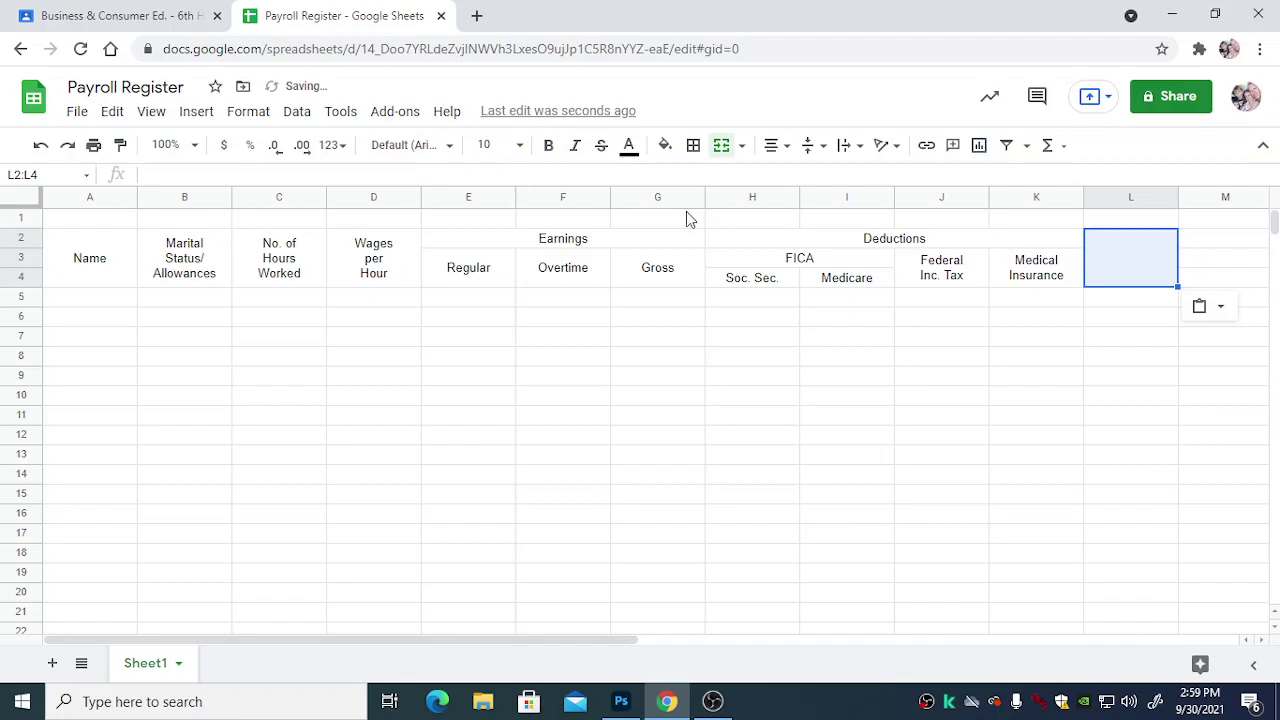
text(Total)
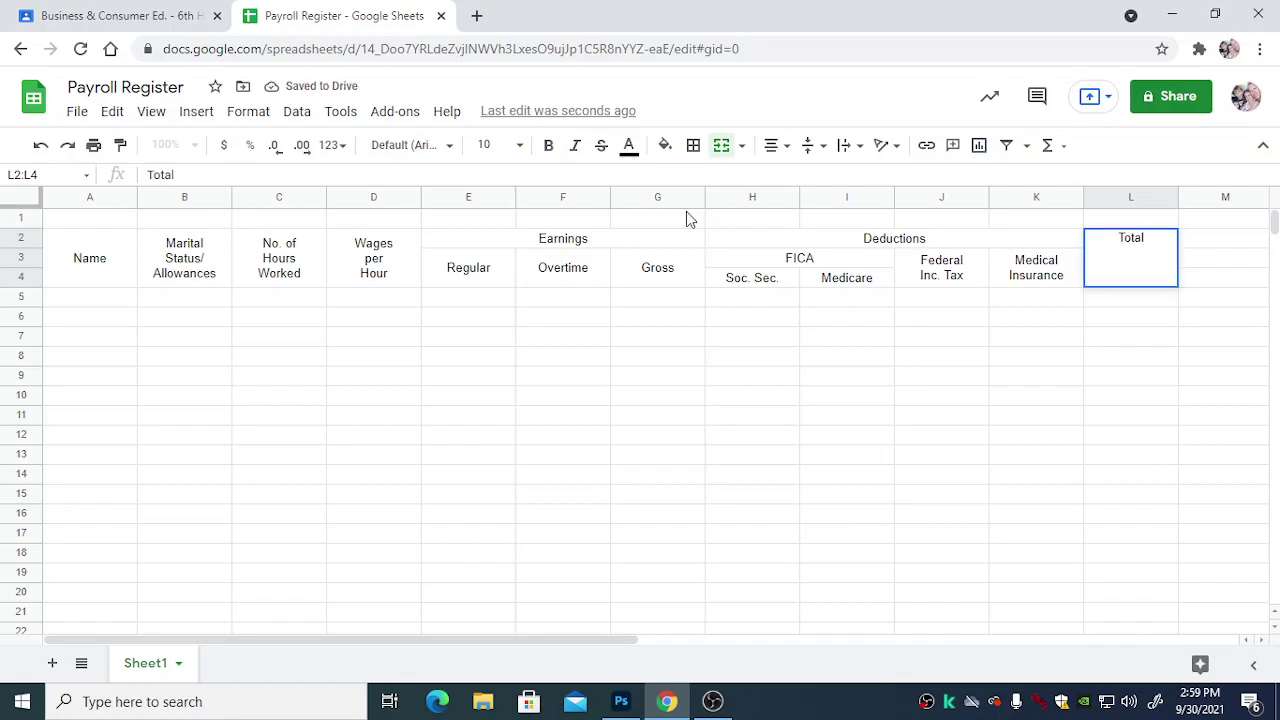
key(ctrl+Return)
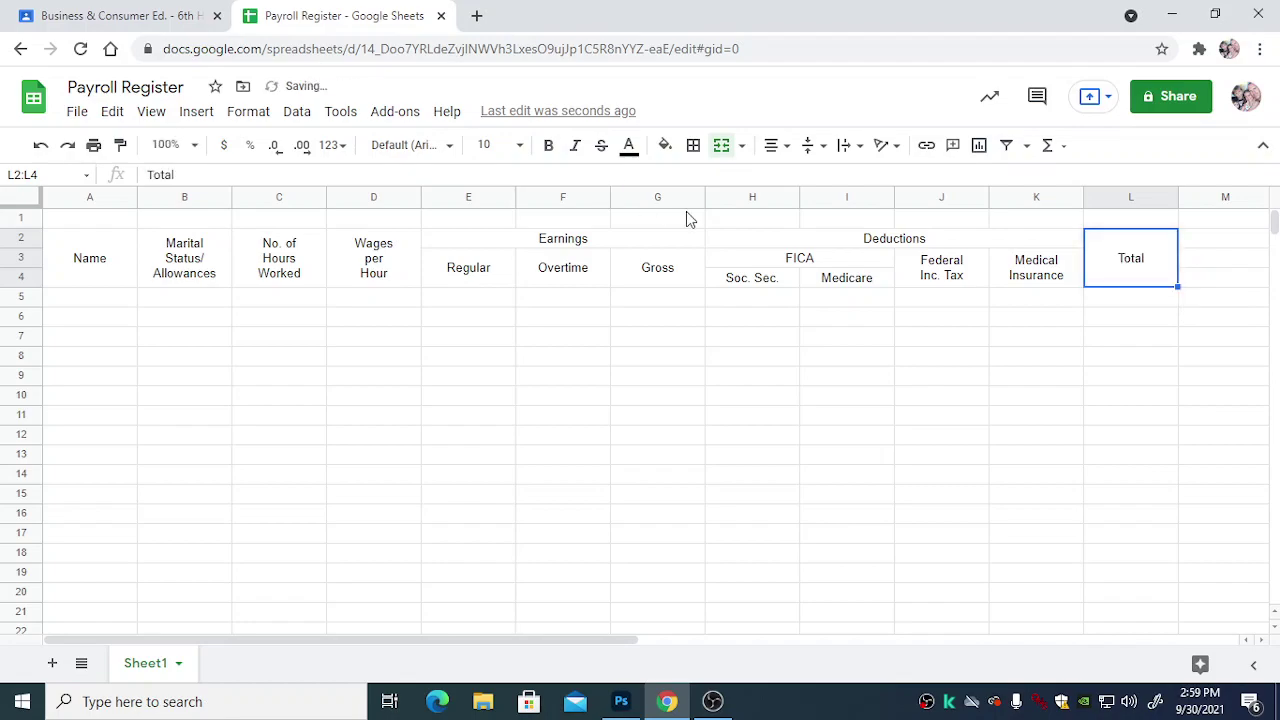
double_click(1156, 271)
key(ctrl+Return)
text(Deductions)
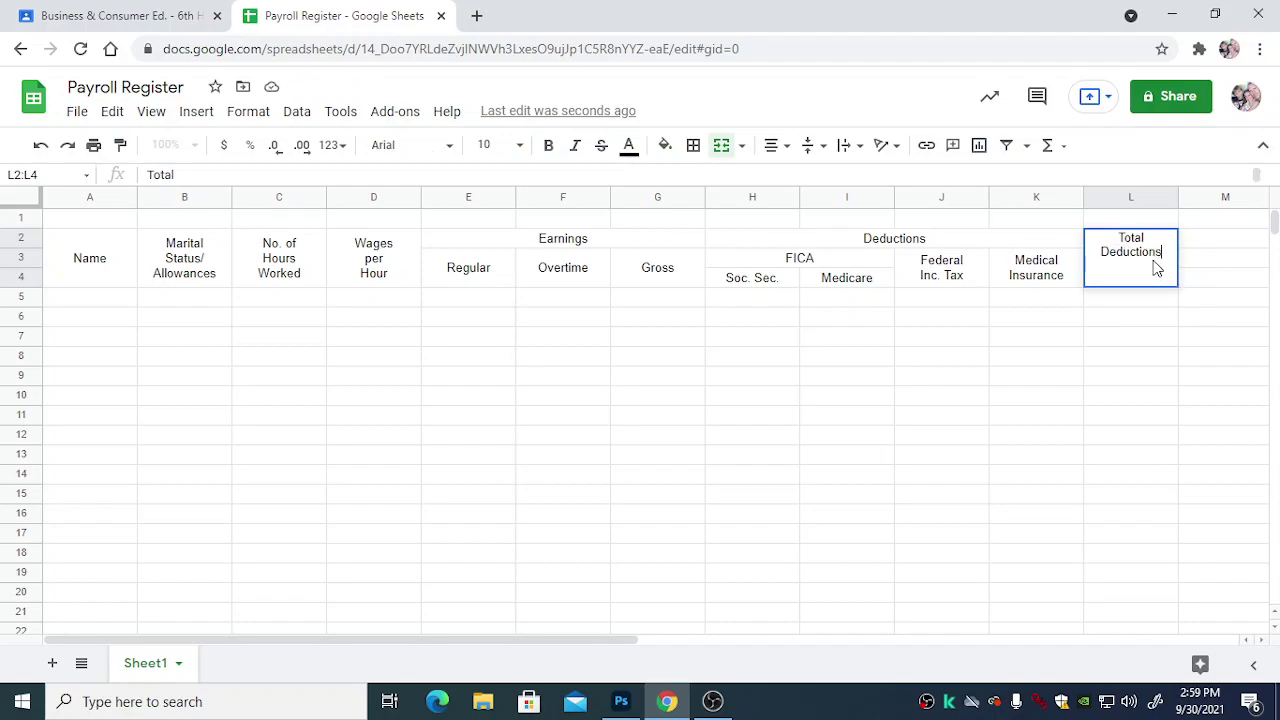
key(Return)
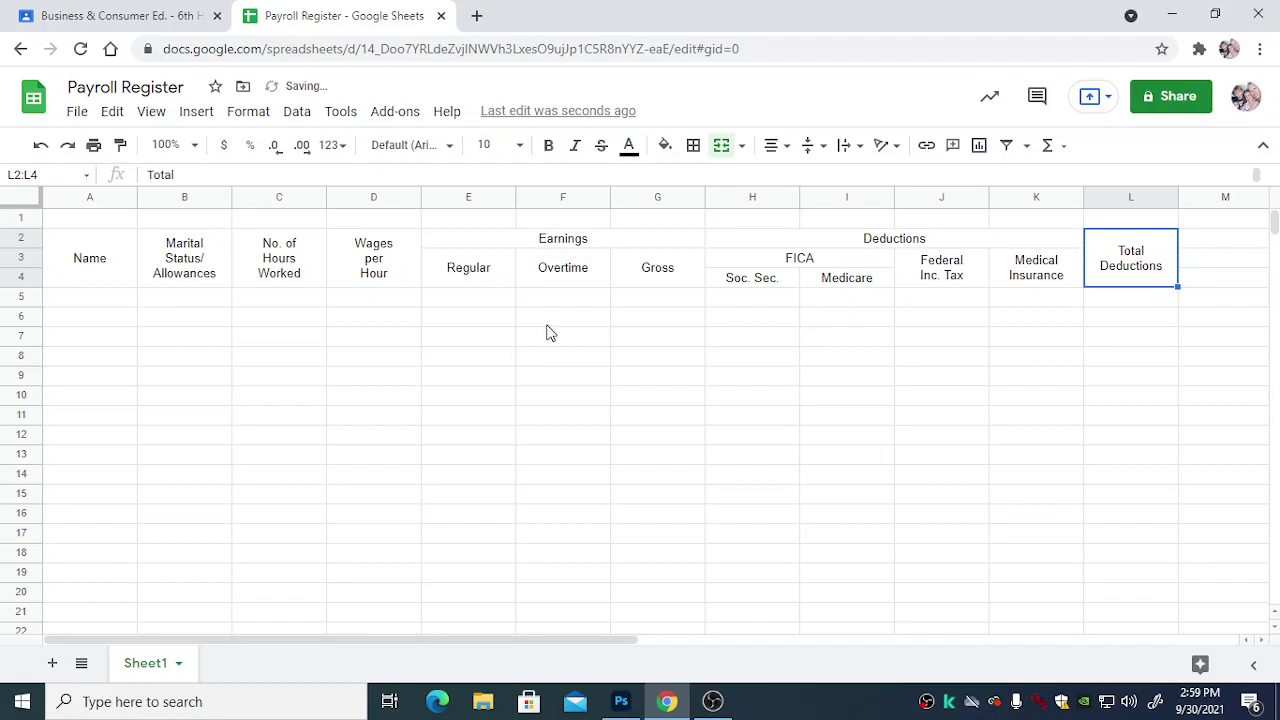
Step: Copy the Total Deductions cell's format to M2:M4 and enter the heading "Net Pay" there, with a line break after "Net"
click(120, 145)
drag(1210, 240, 1208, 275)
text(Net)
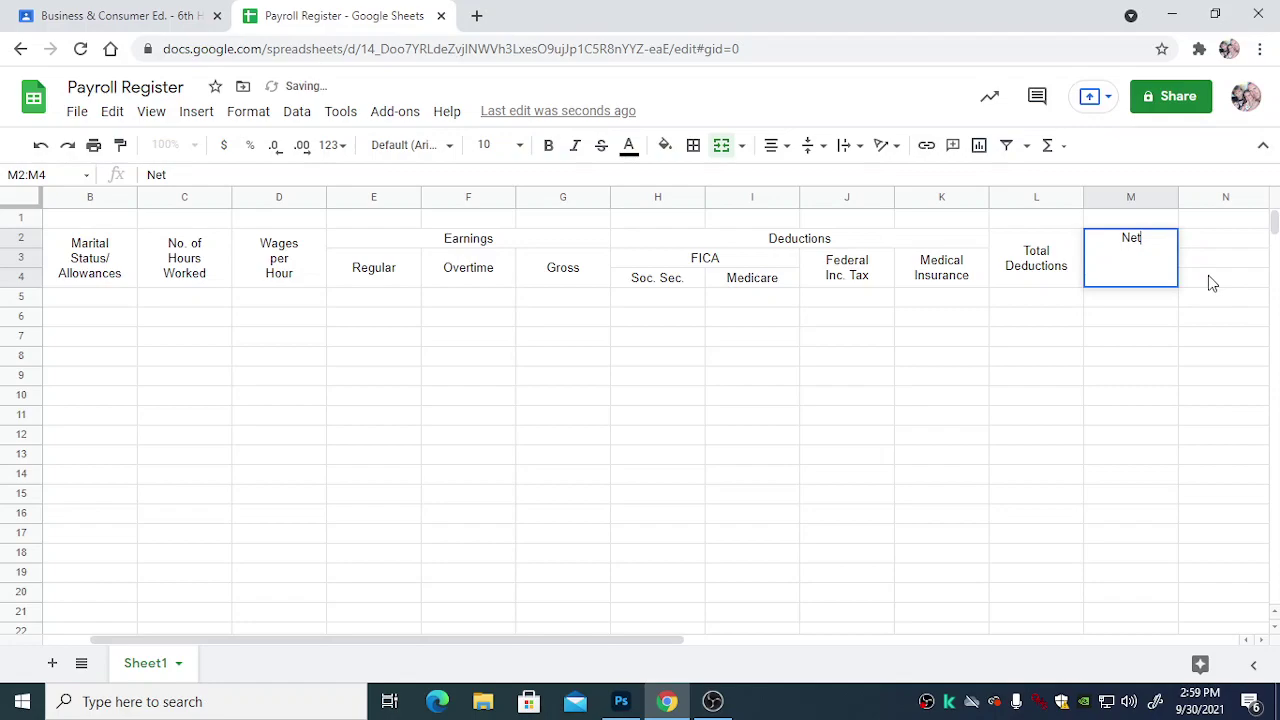
key(alt+Return)
text(Pay)
key(Return)
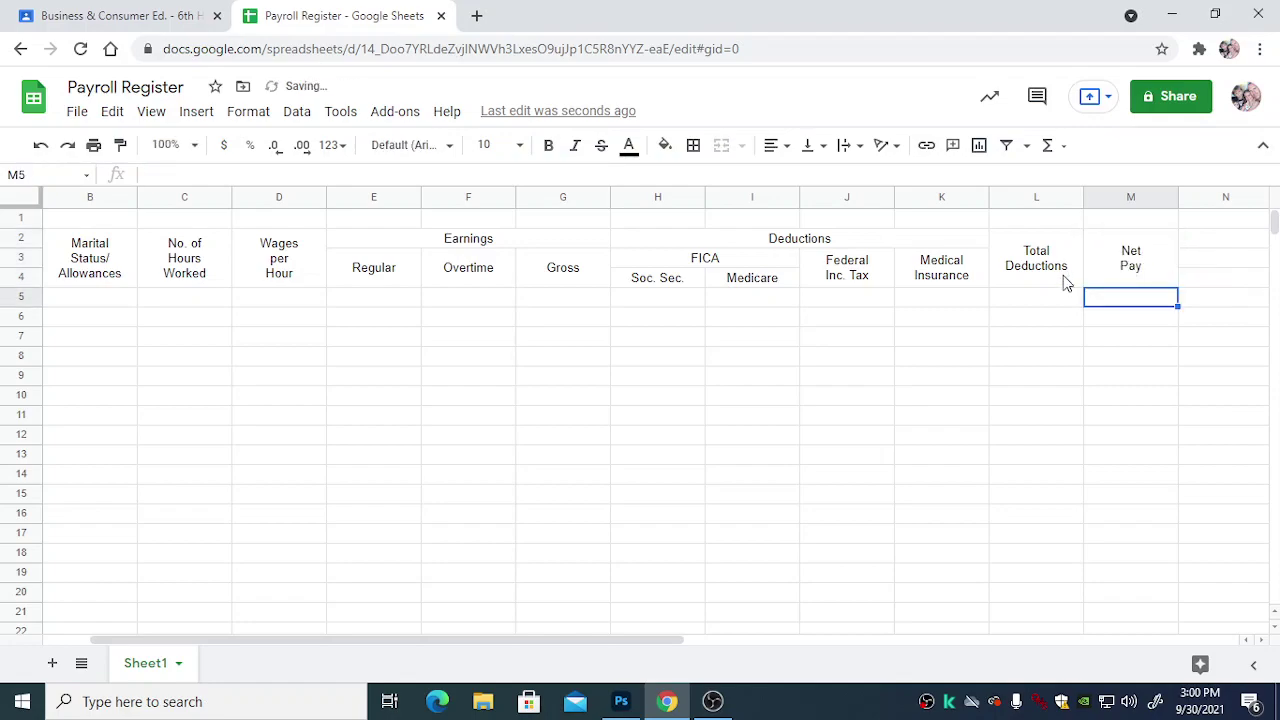
Step: Fill the heading cells B2:M4 with a light orange background
drag(87, 240, 1086, 274)
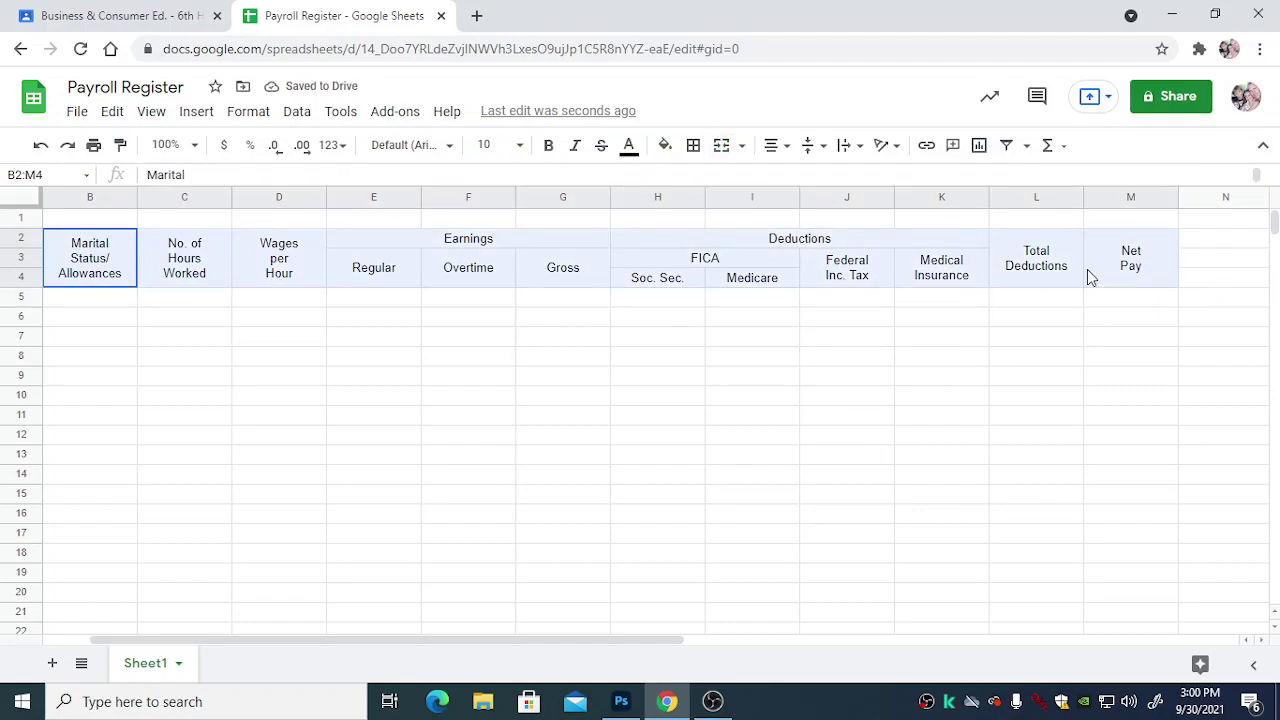
click(665, 147)
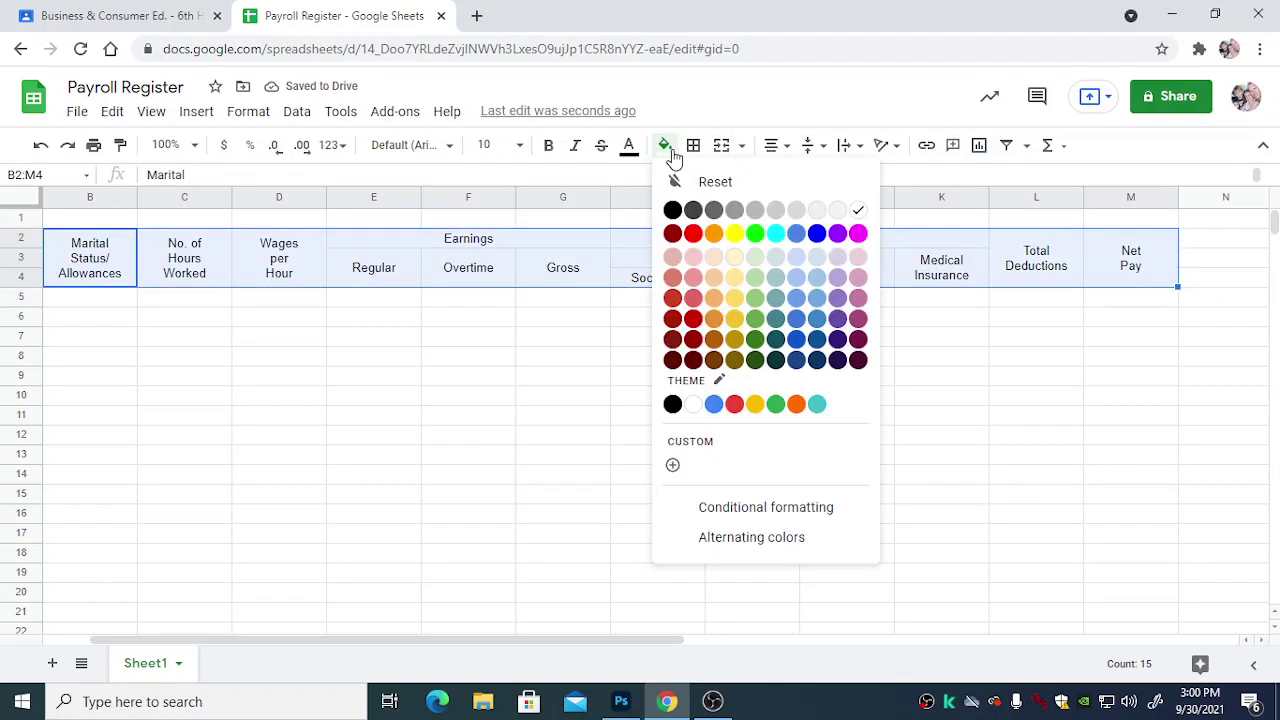
click(713, 318)
click(628, 338)
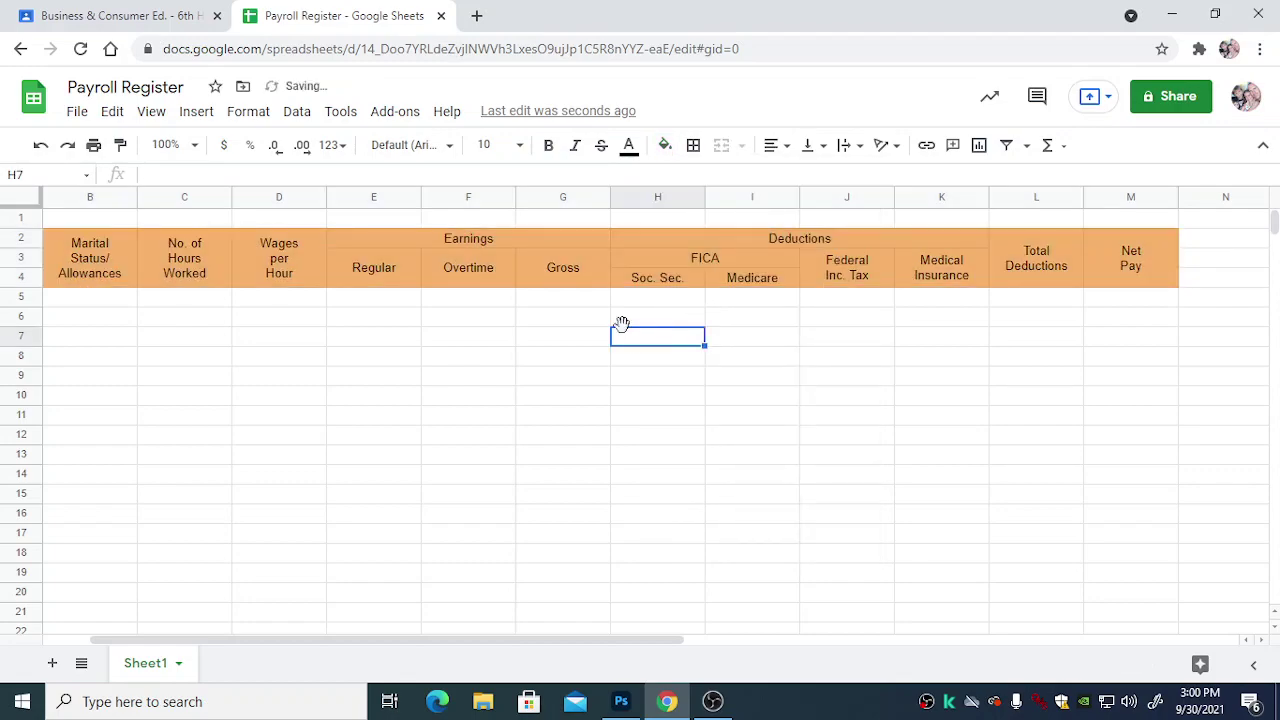
Step: Fill cells B1:M1 above the headings with orange and merge them into one cell
drag(130, 218, 1143, 217)
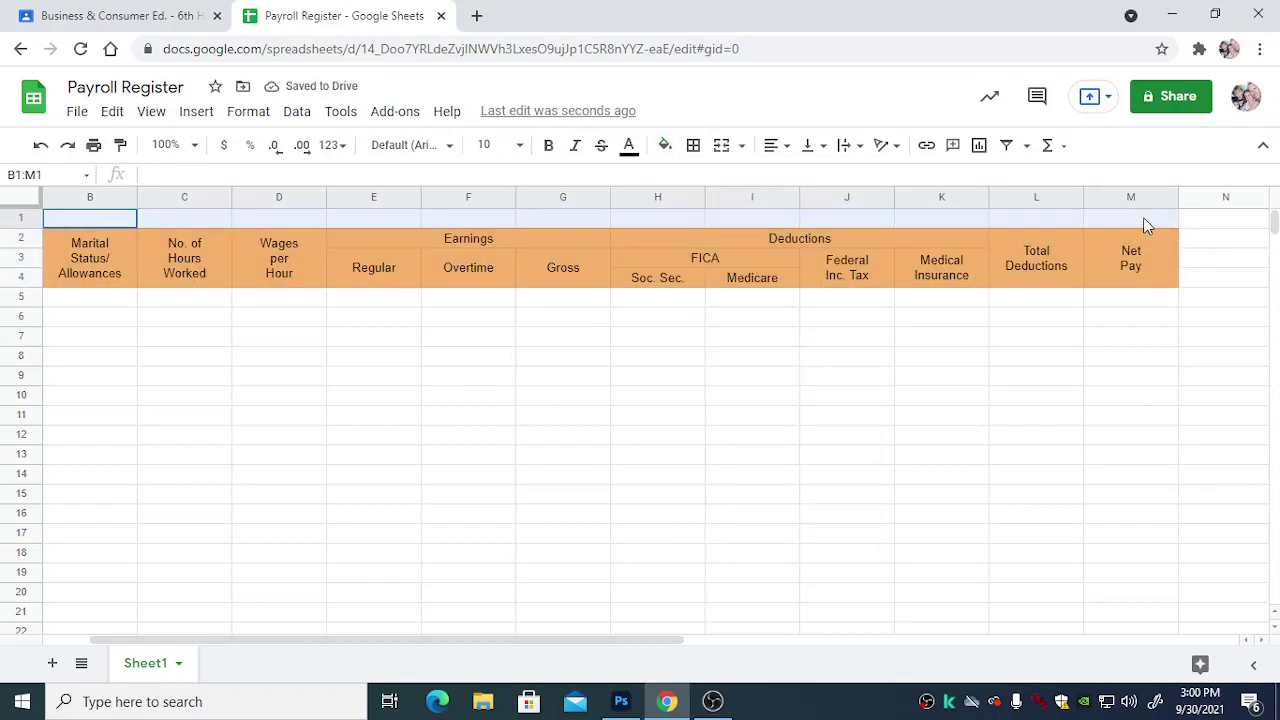
click(665, 146)
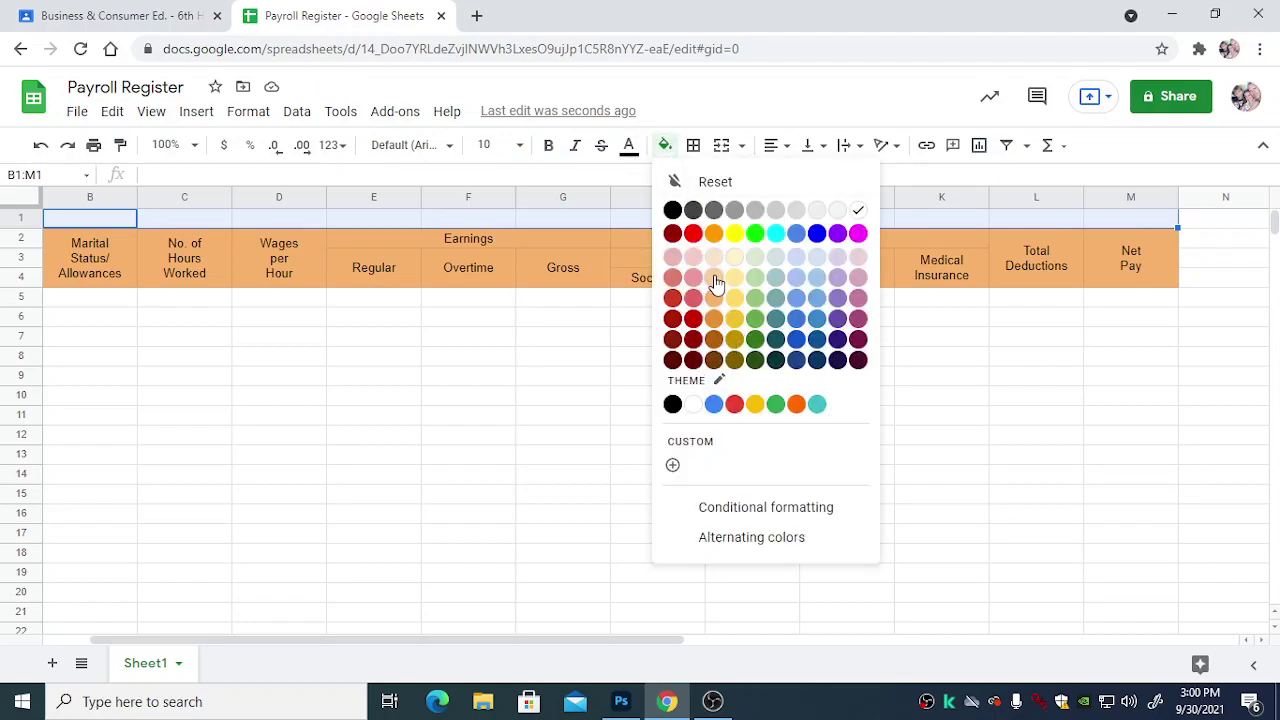
click(714, 235)
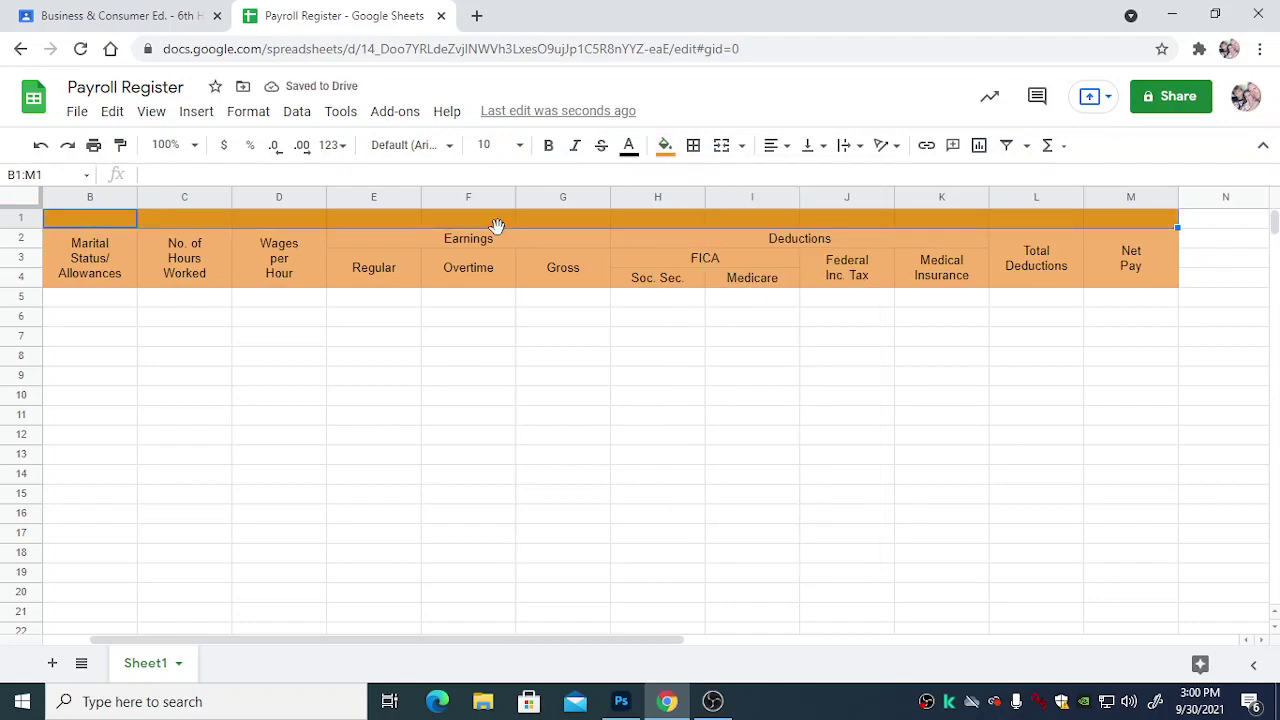
click(720, 147)
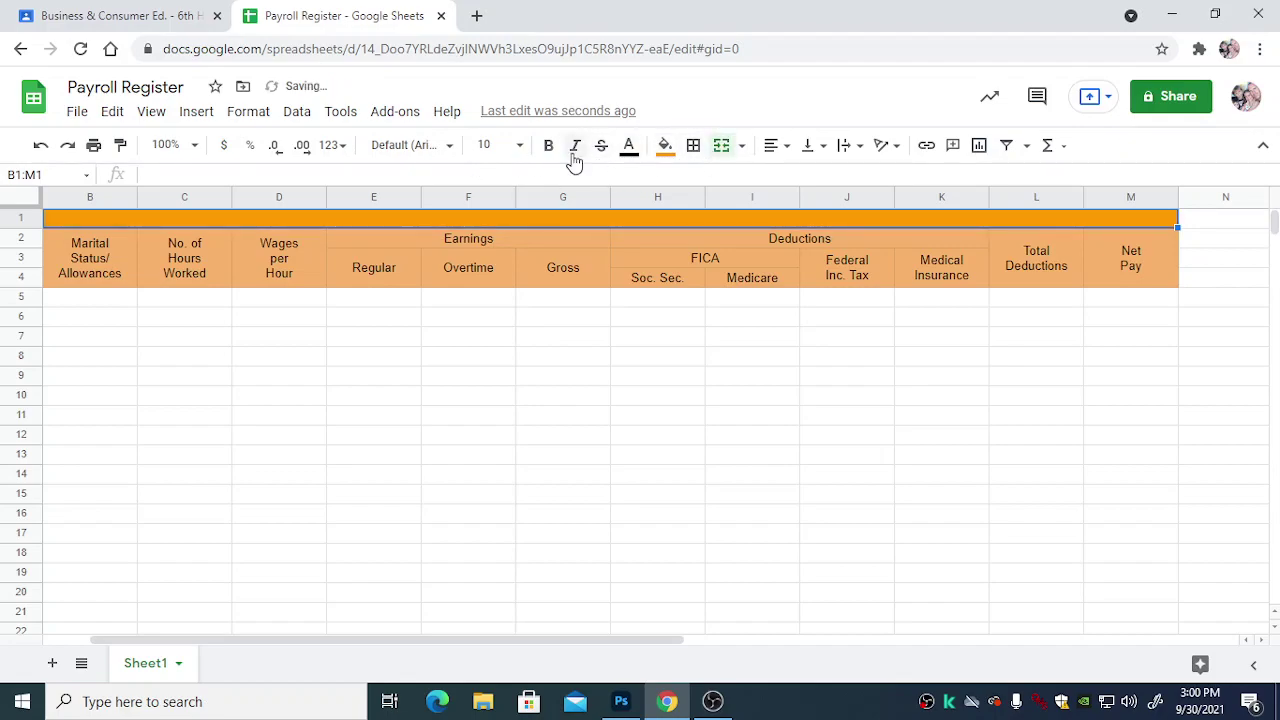
Step: Center the merged cell B1:M1 horizontally and enter the title "Payroll Register Week Ended 2/14/2021"
click(776, 146)
click(796, 176)
double_click(601, 221)
text(Payroll Regi)
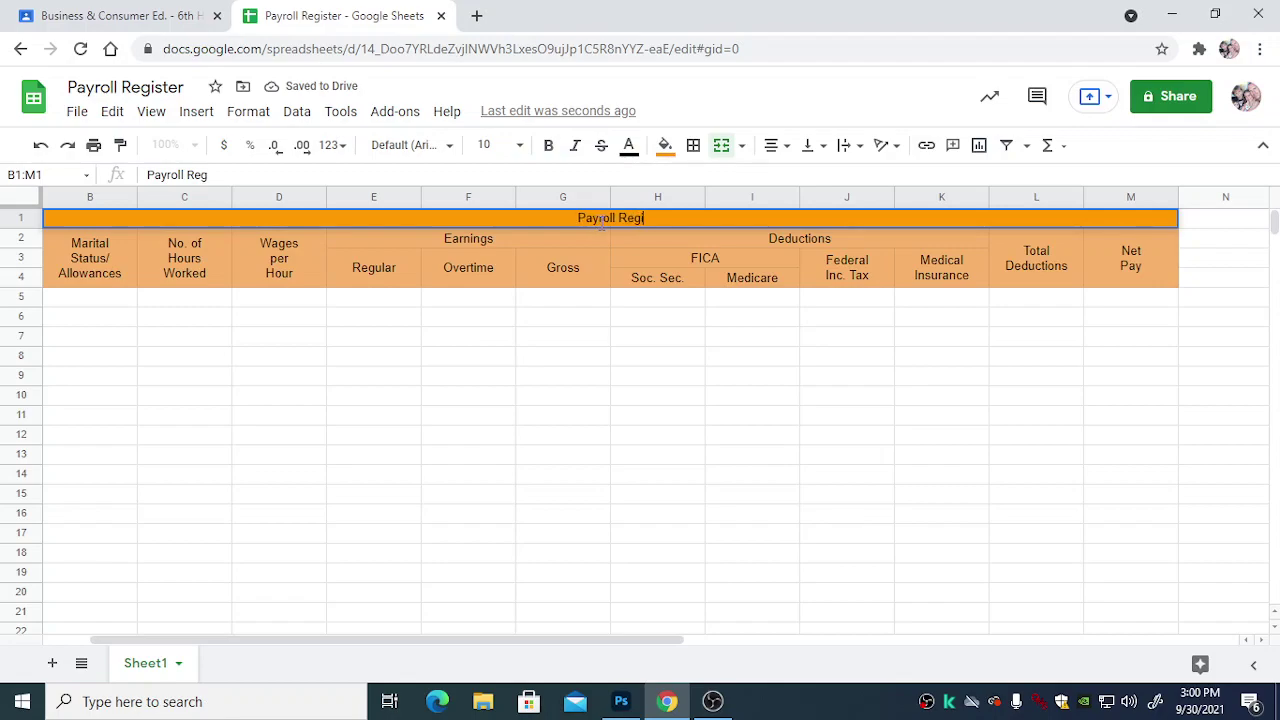
text(ster Week Ended 2/14/2021)
key(Return)
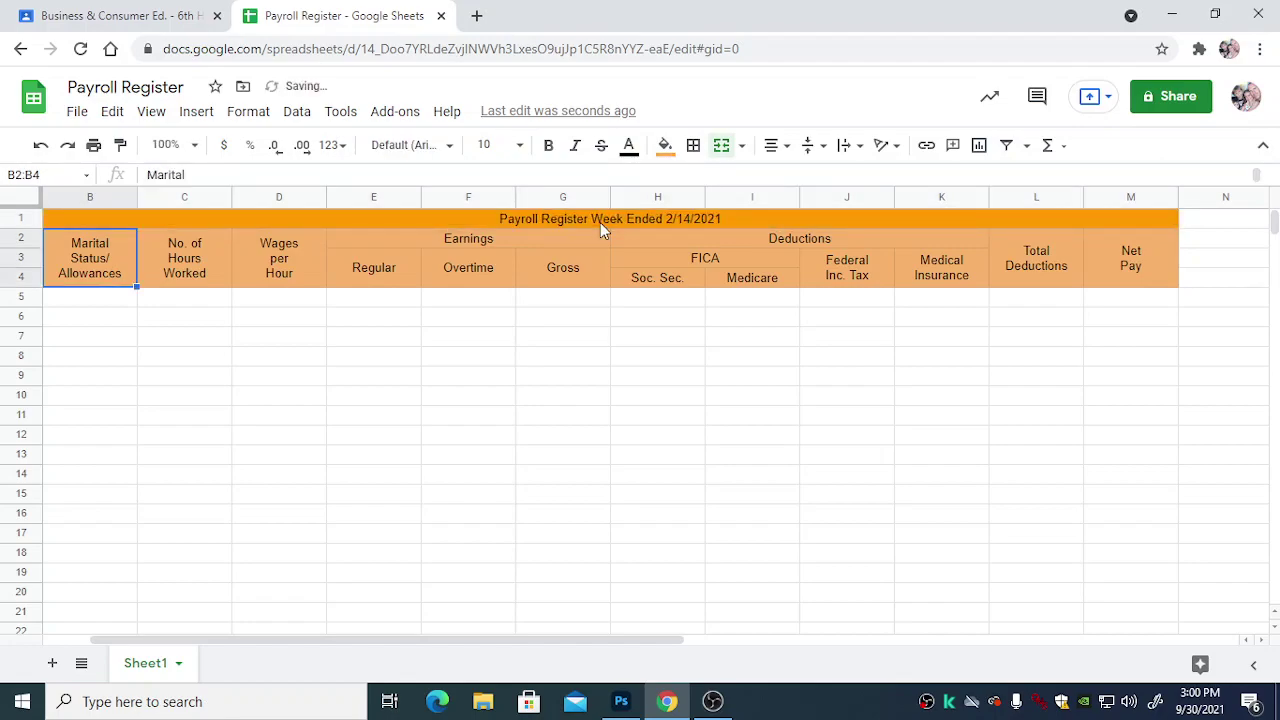
Step: Set the title in B1:M1 to font size 12 and white text
click(600, 222)
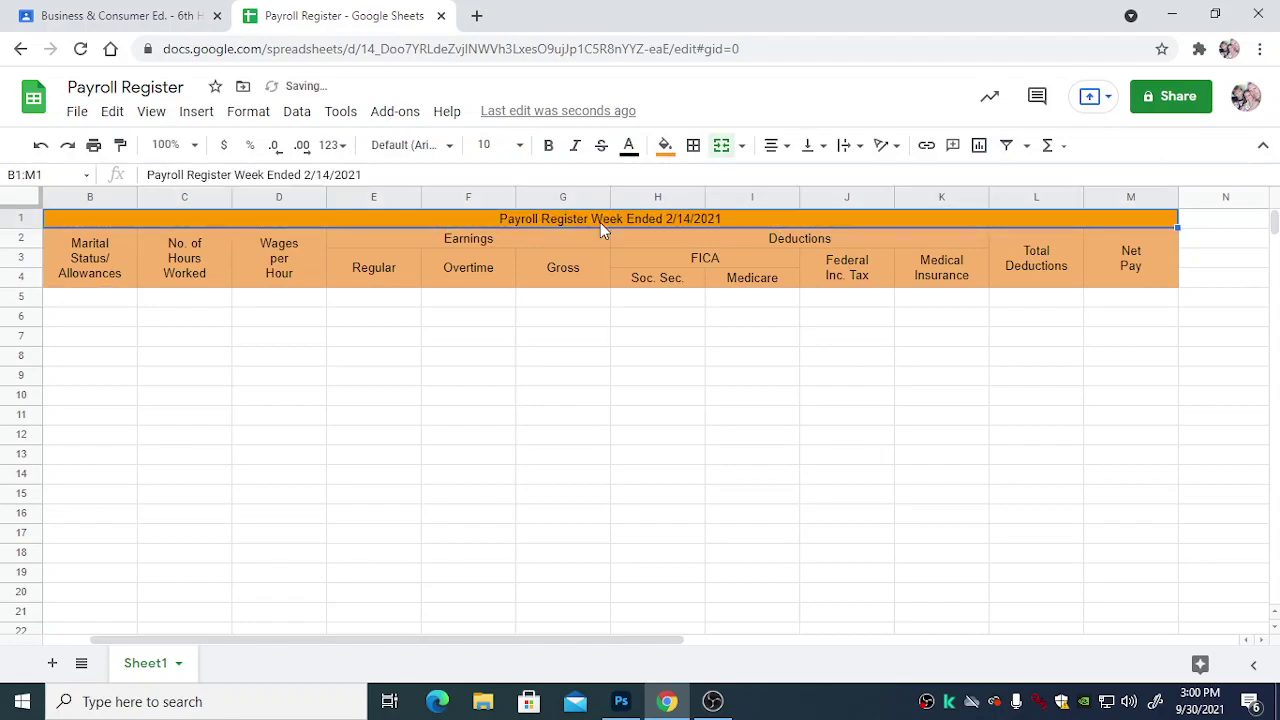
click(519, 145)
click(488, 360)
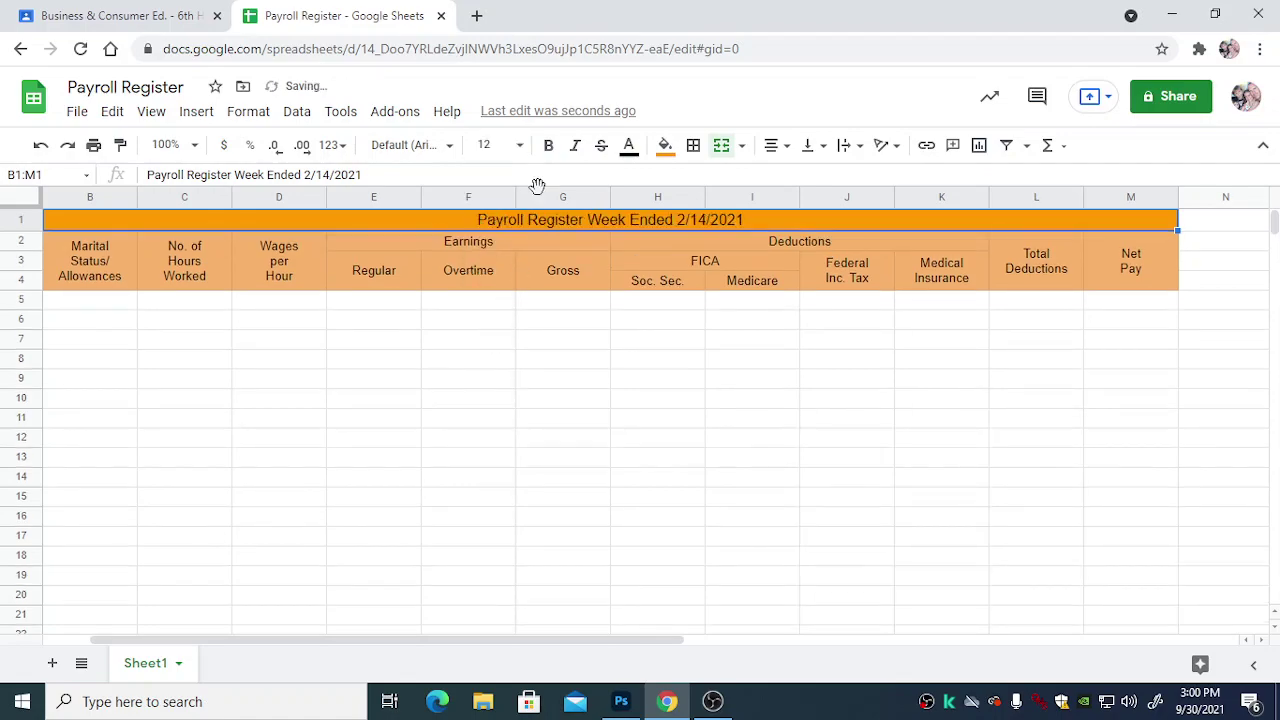
click(629, 145)
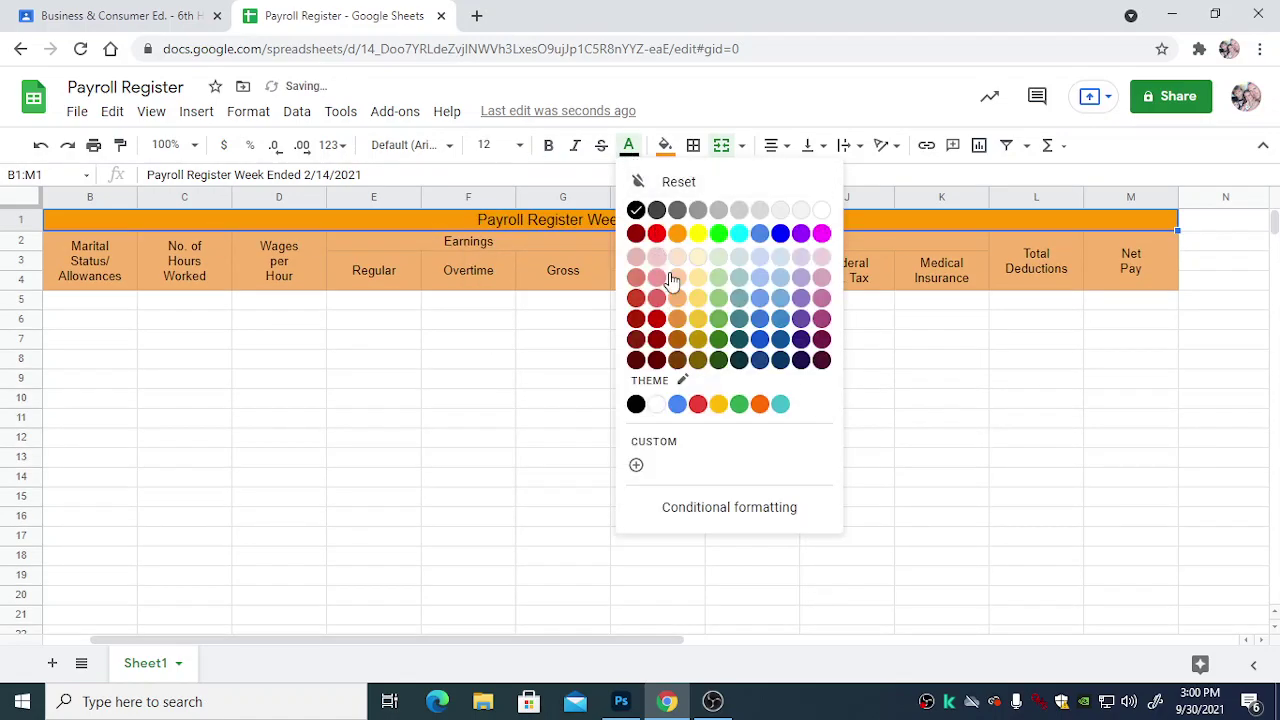
click(821, 210)
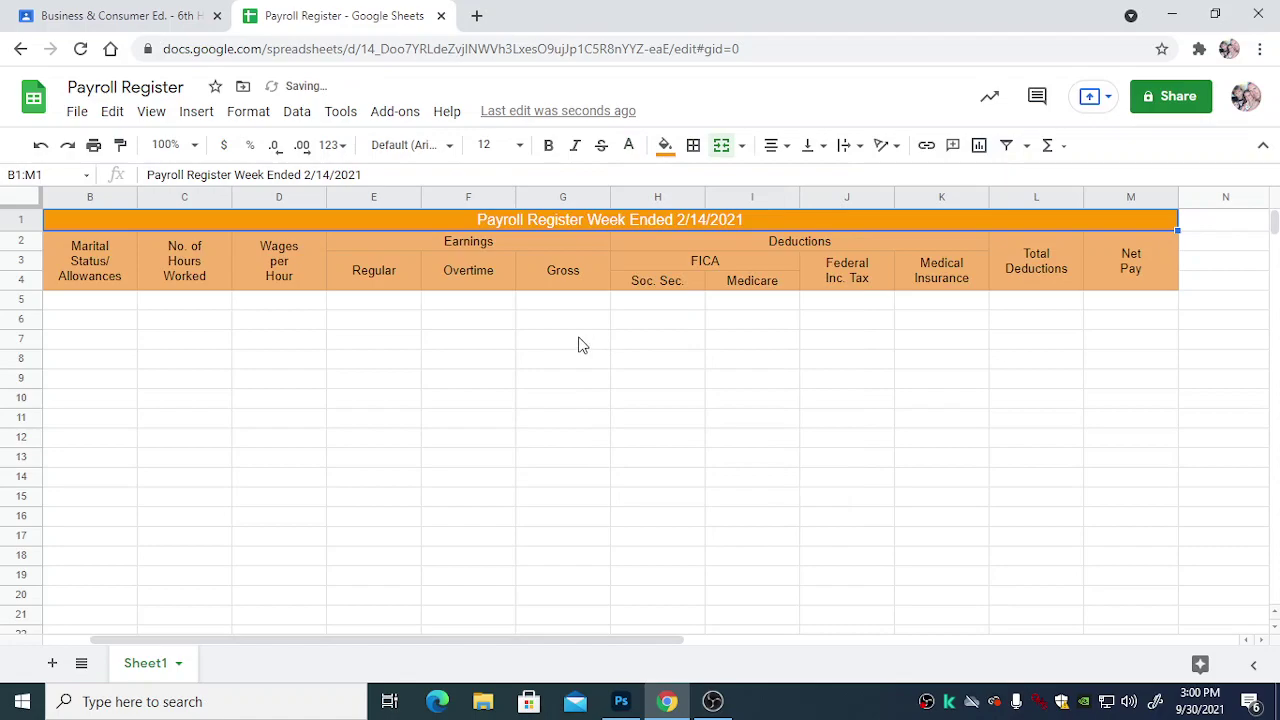
click(70, 337)
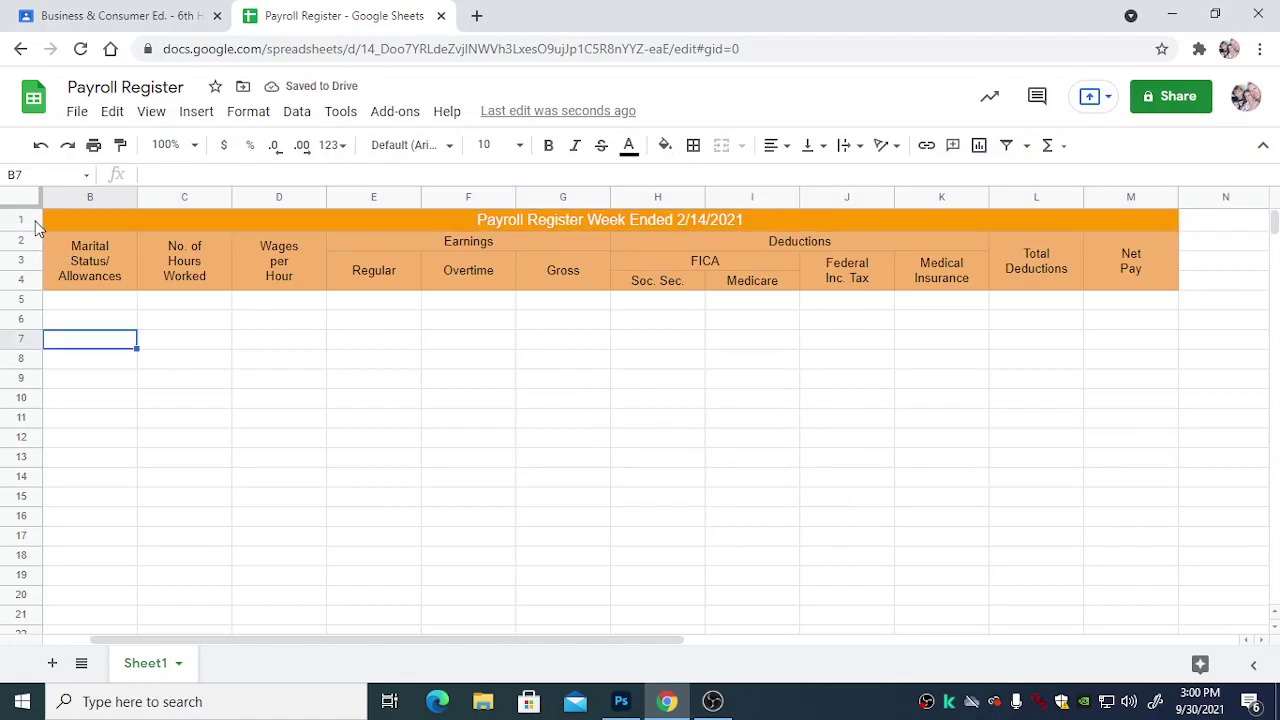
Step: Increase the height of row 1 and align the title vertically to the middle
drag(38, 232, 43, 244)
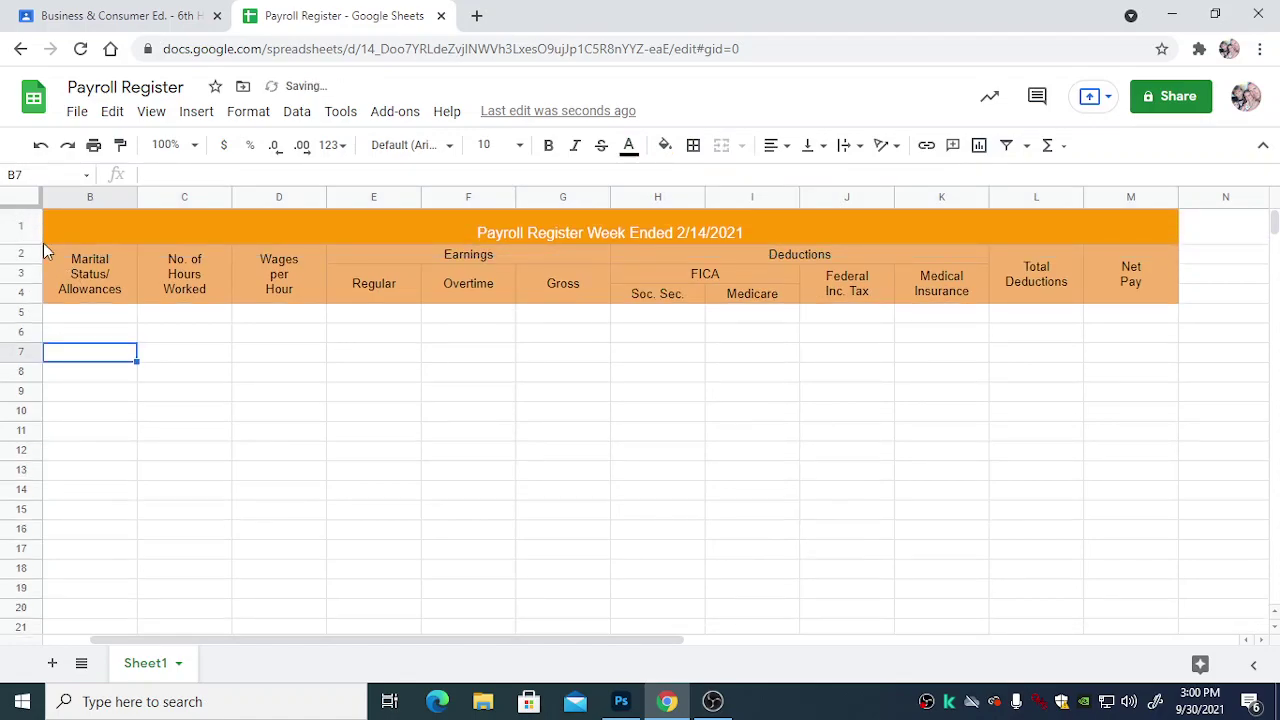
click(714, 238)
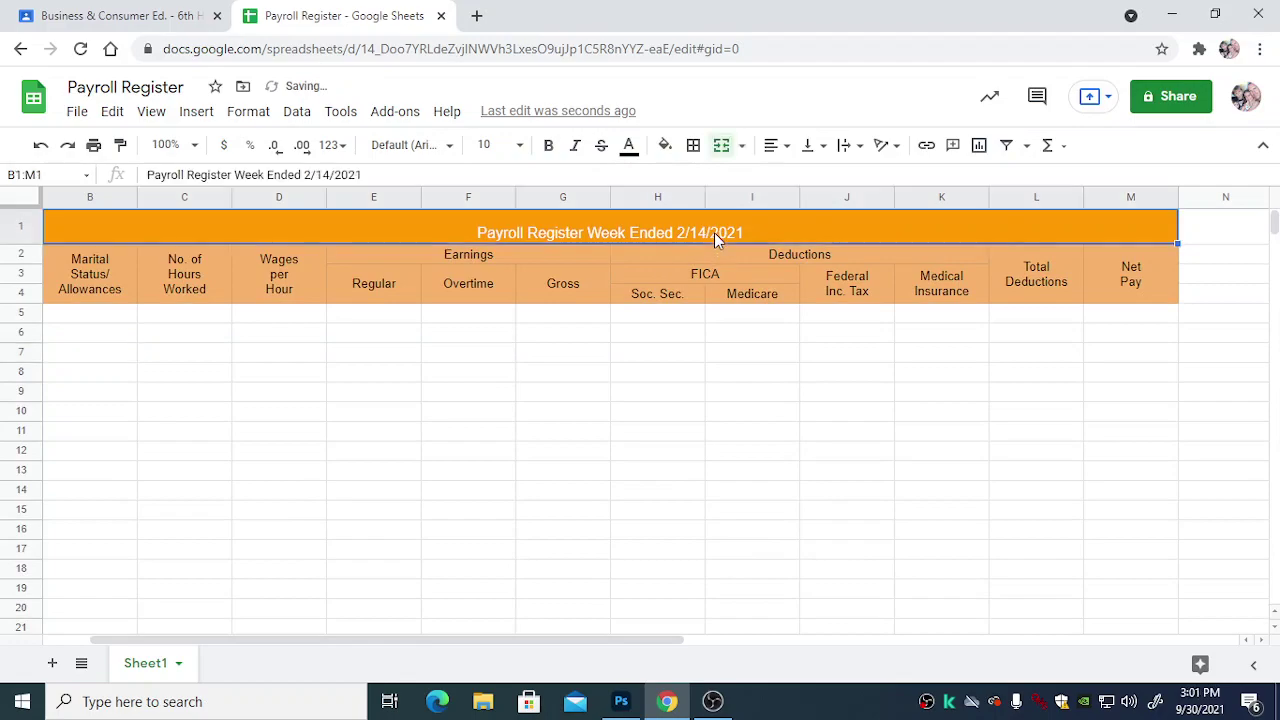
click(244, 113)
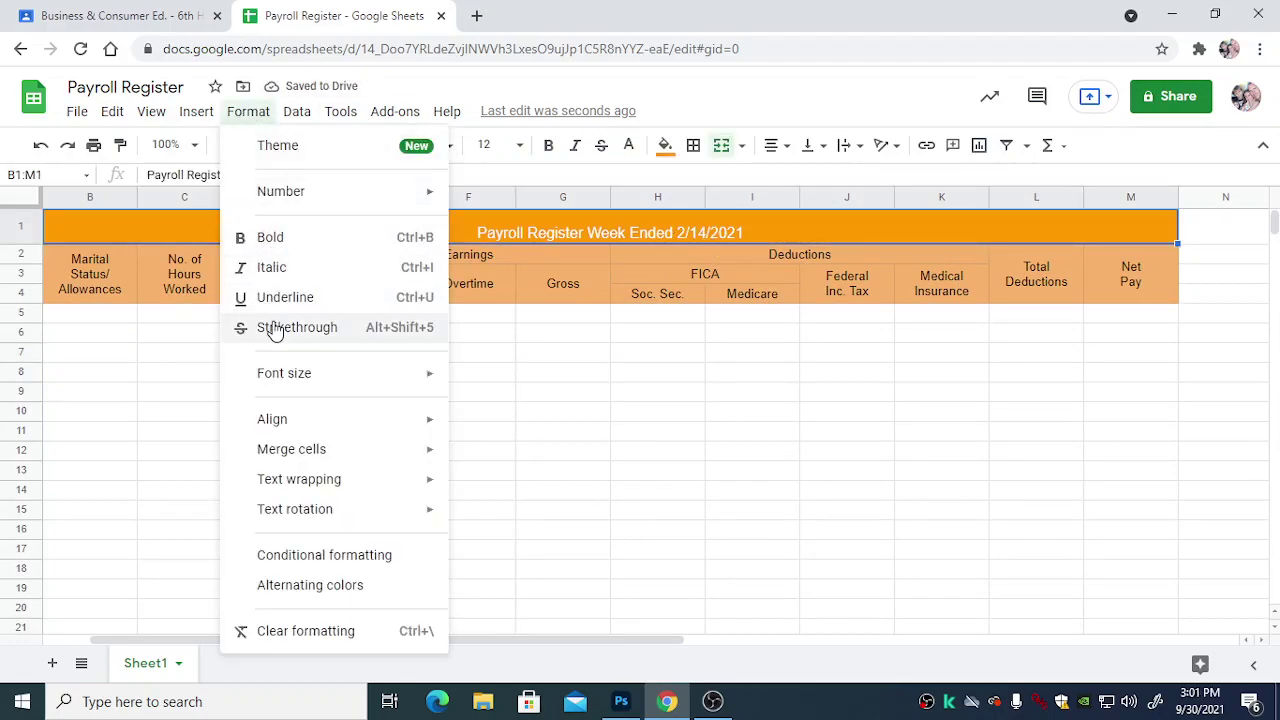
mouse_move(430, 420)
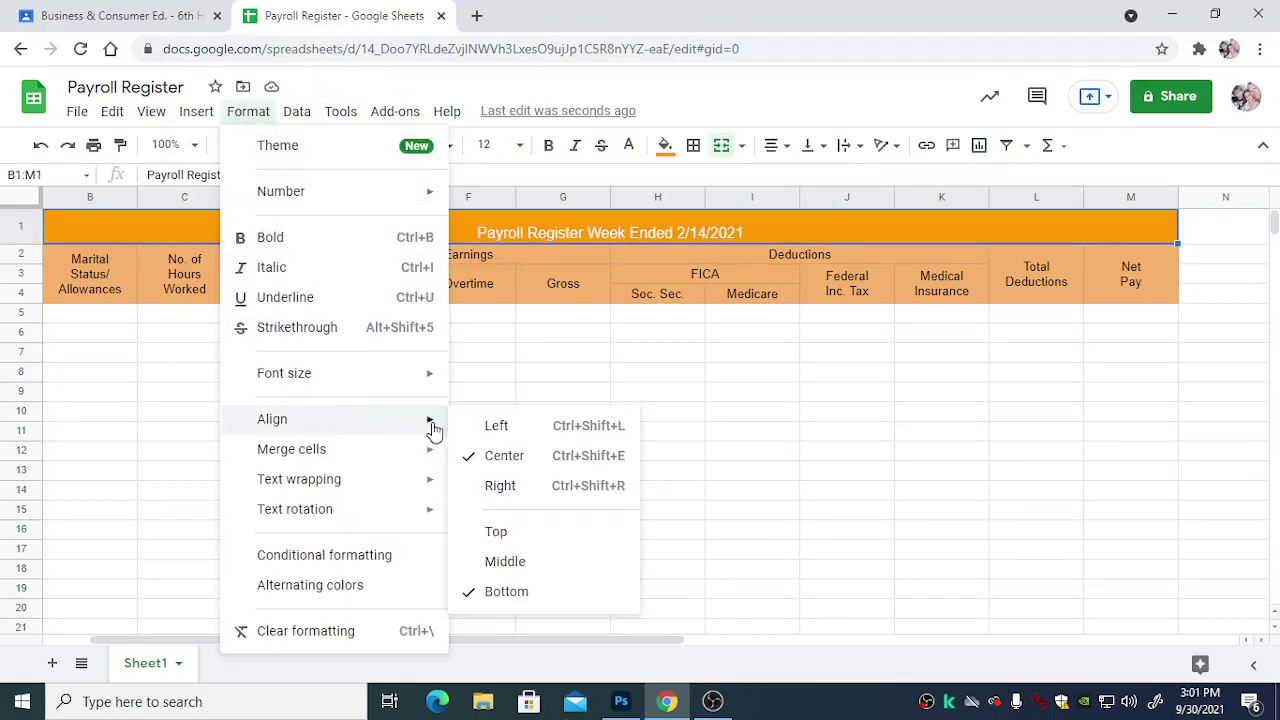
click(506, 560)
click(520, 492)
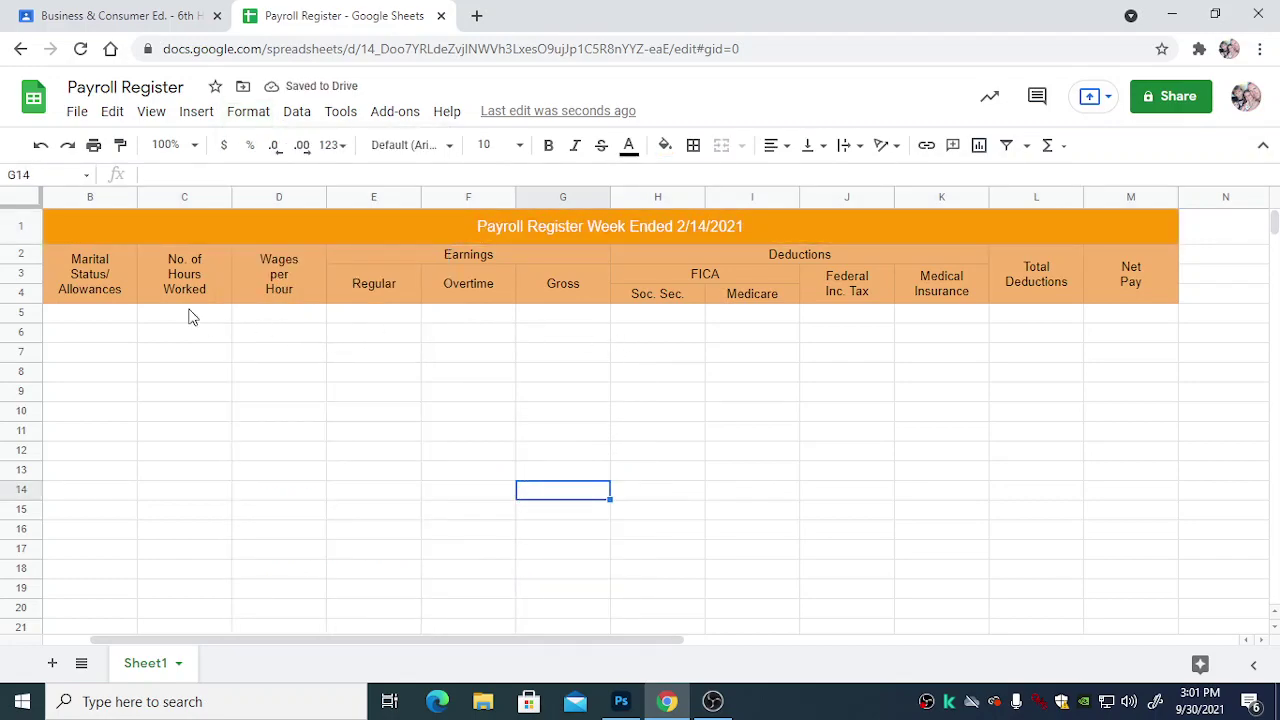
Step: Enter the five employees' names in B5:B9, each as last name, comma and first initial
click(82, 318)
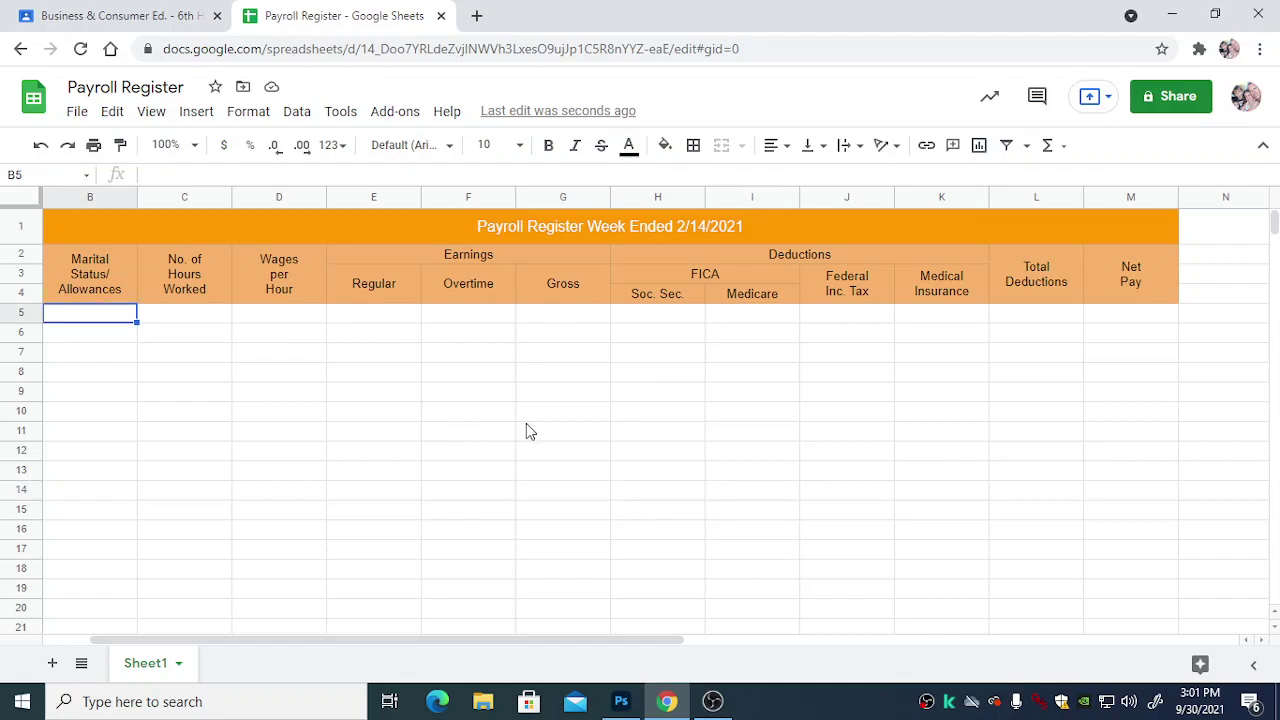
text(Jones, J.)
key(Return)
text(Hart, B)
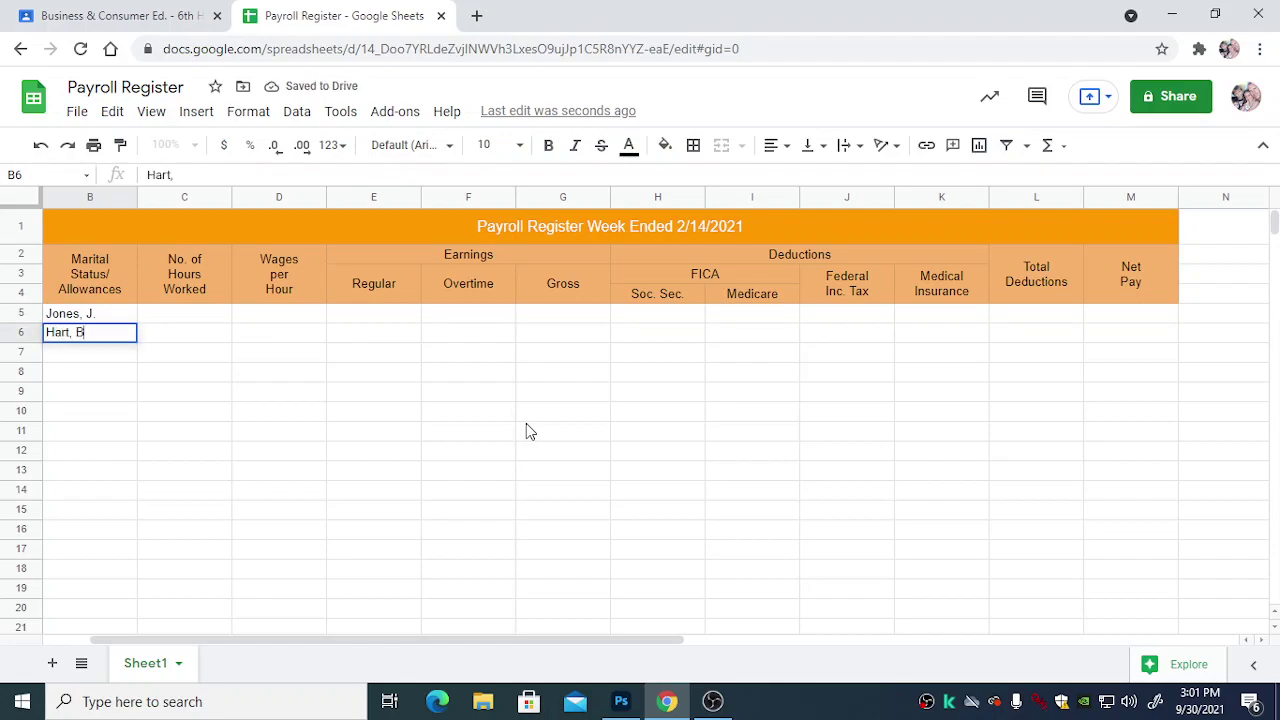
text(.)
key(Return)
text(Davis, L.)
key(Return)
text(Ely, K)
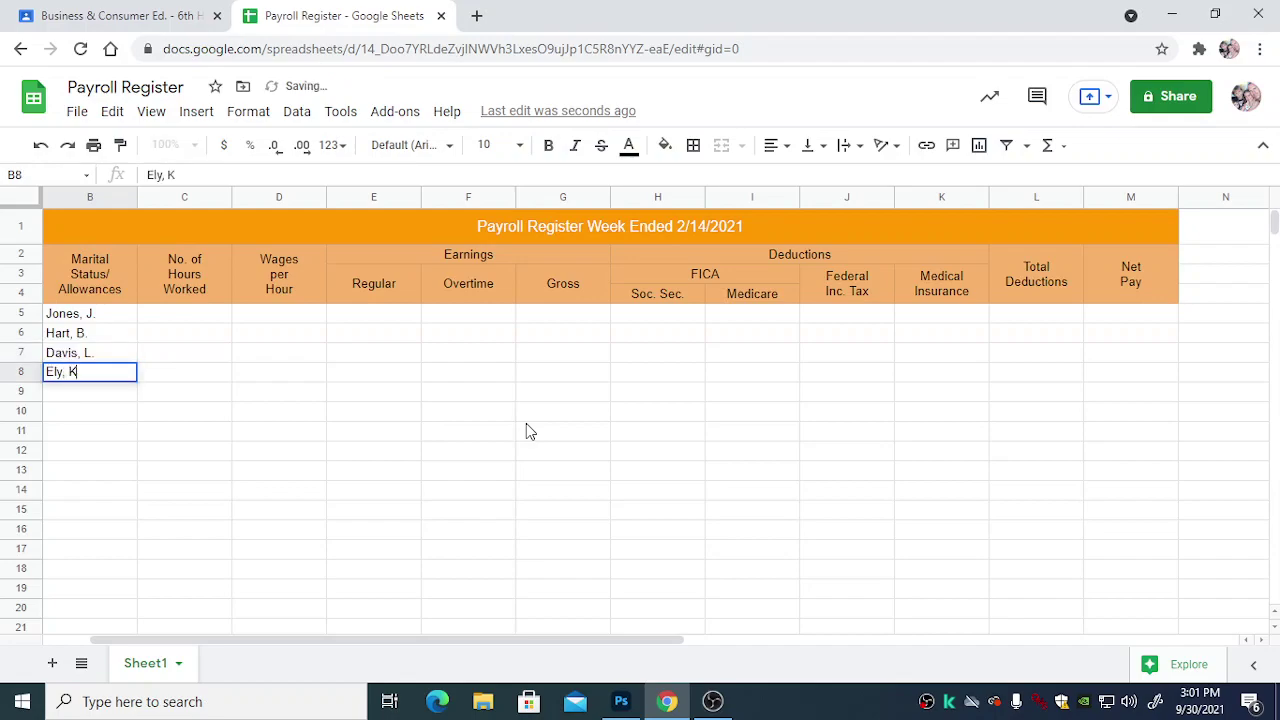
text(.)
key(Return)
text(Lang, C)
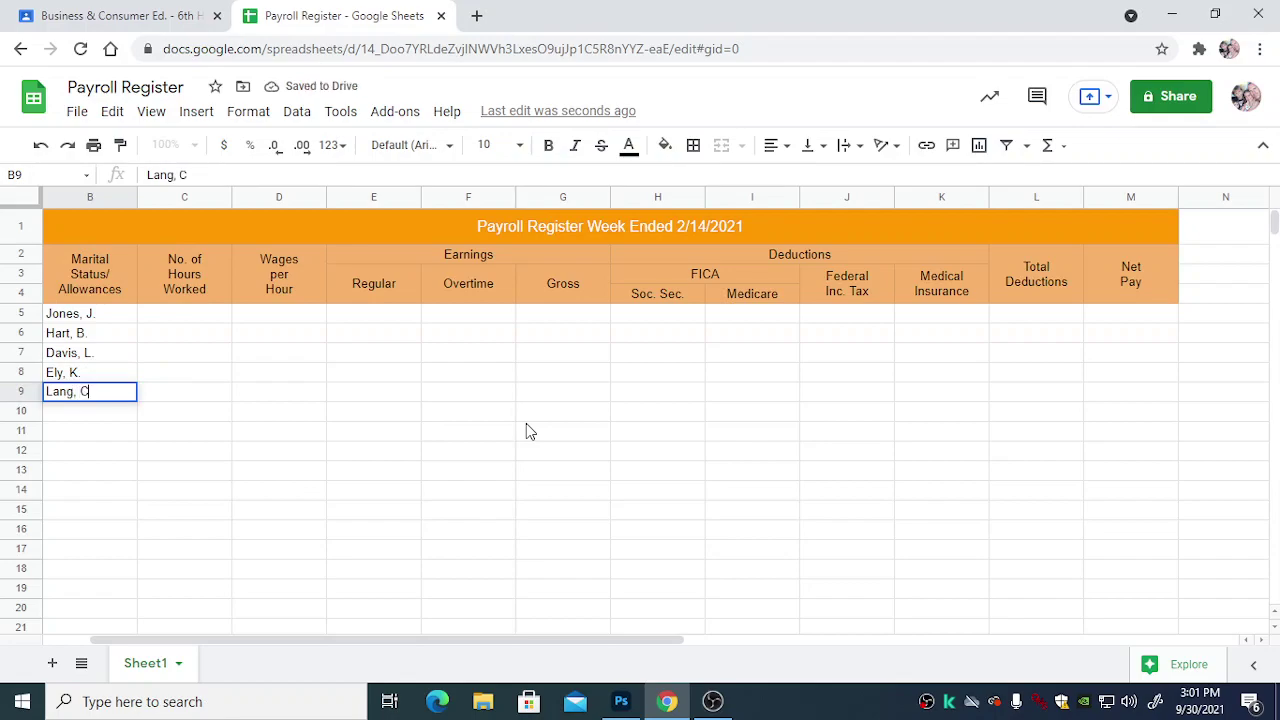
text(.)
key(Return)
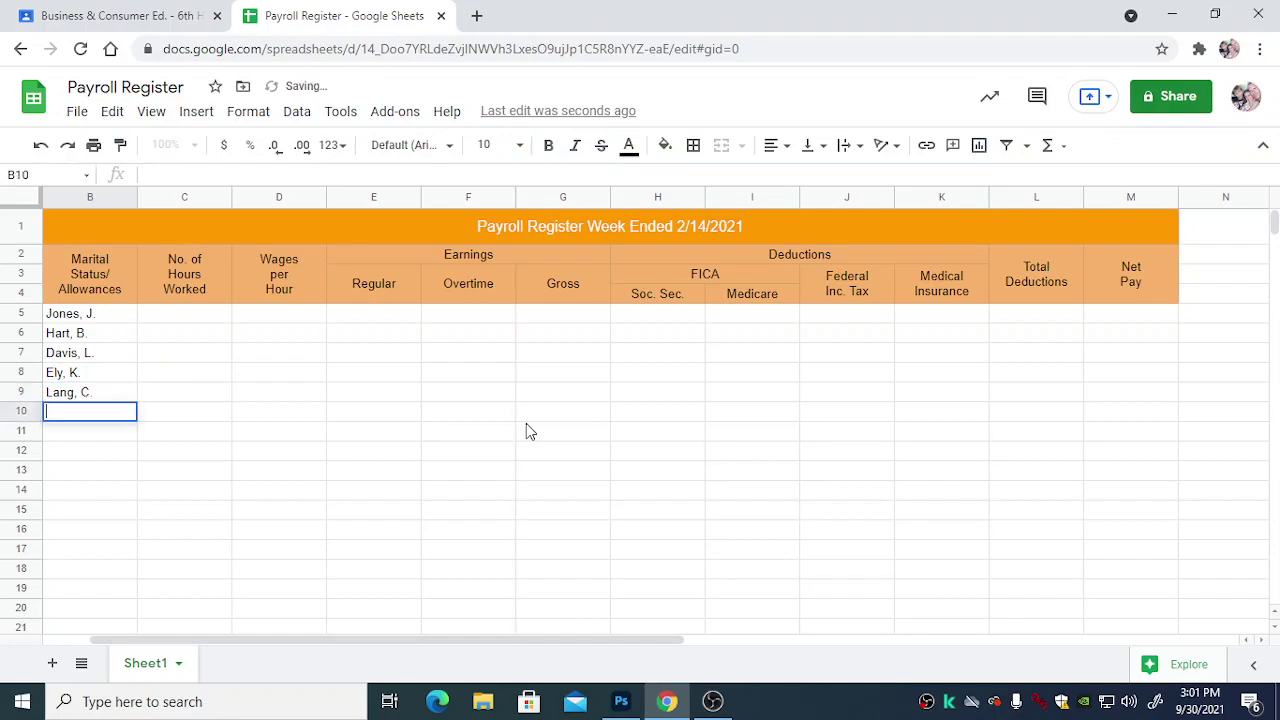
Step: Enter the label "Totals" in B11, leaving row 10 blank, and make it bold
click(116, 441)
text(Tota)
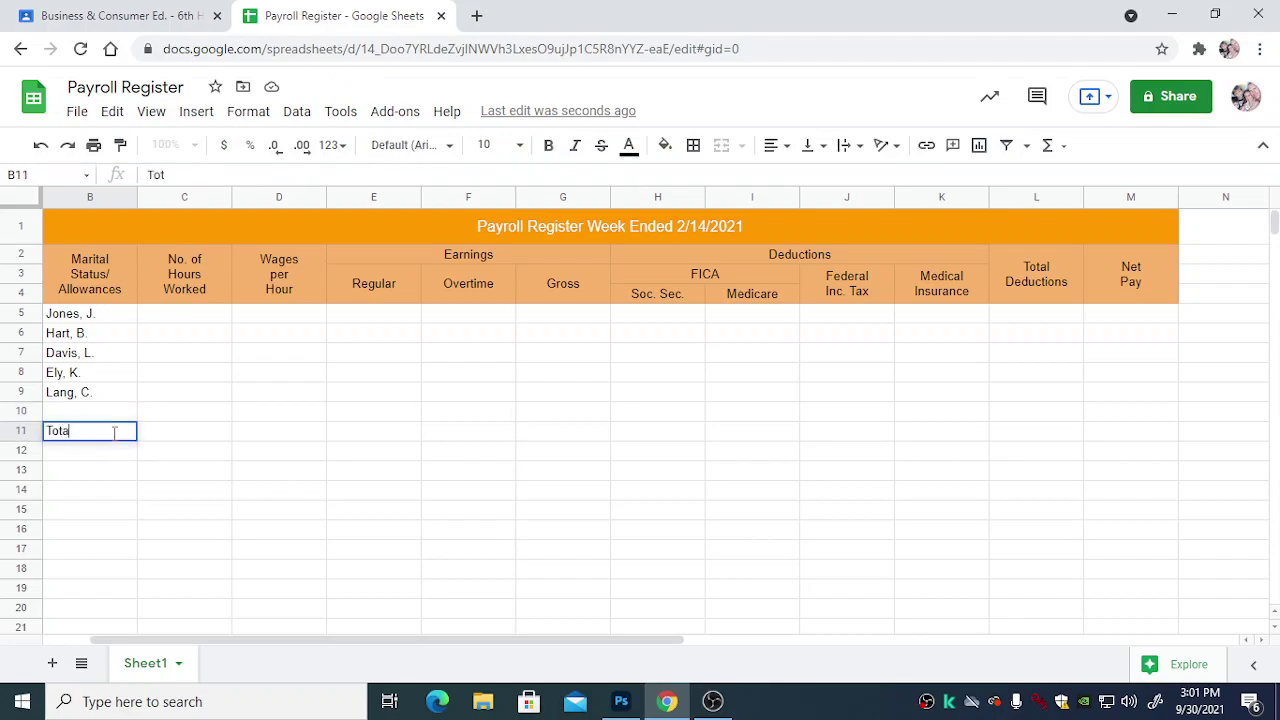
text(ls)
key(Return)
click(116, 441)
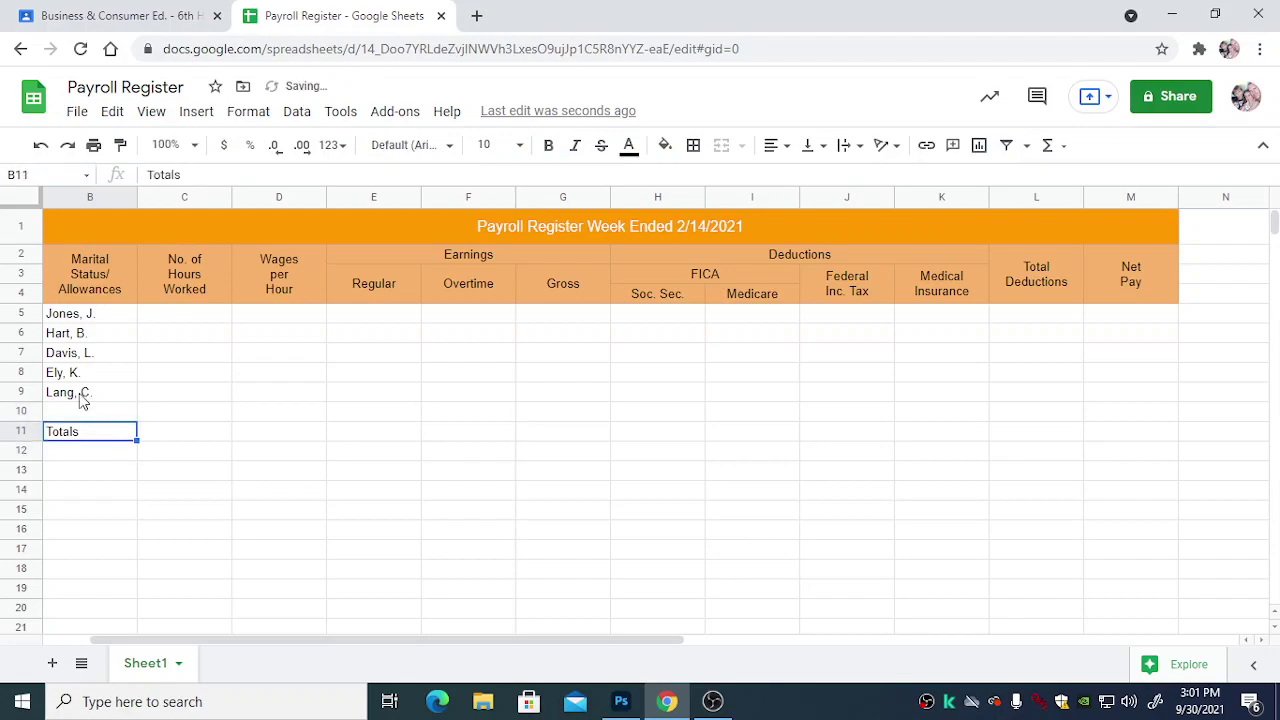
click(548, 147)
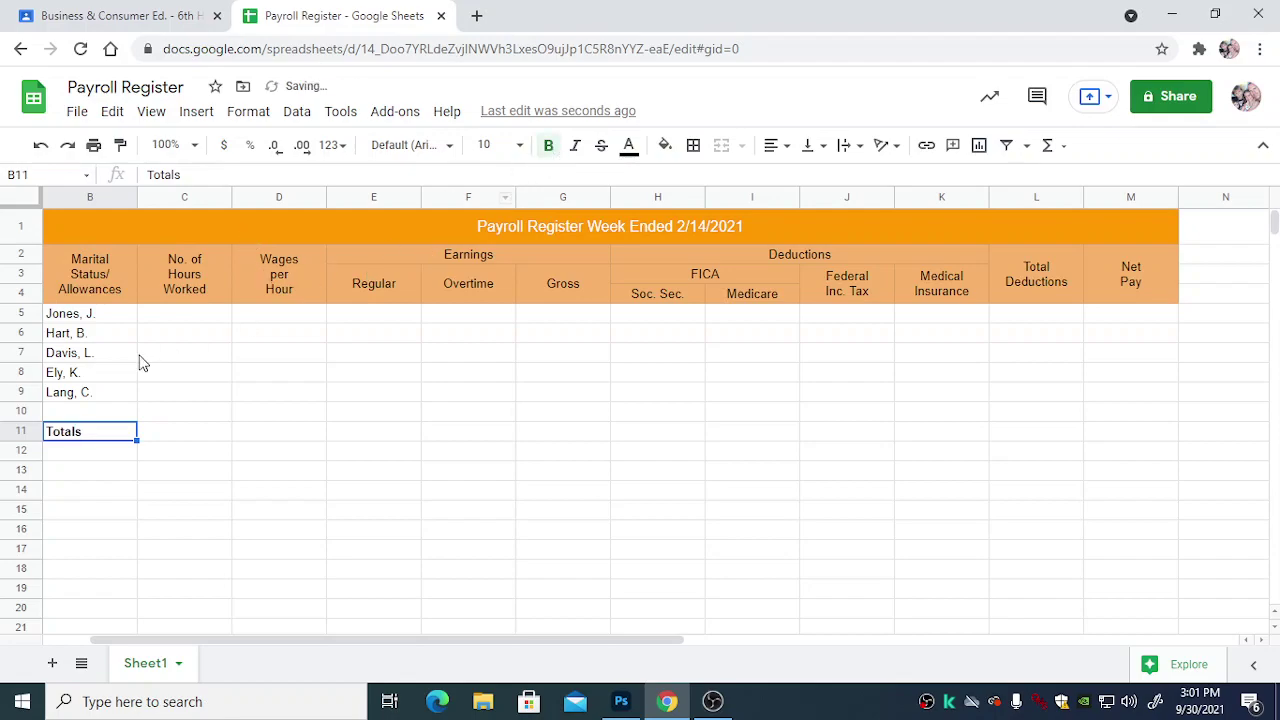
Step: Move the employee names and the Totals label from B5:B11 to A5:A11 under the Name heading
click(182, 316)
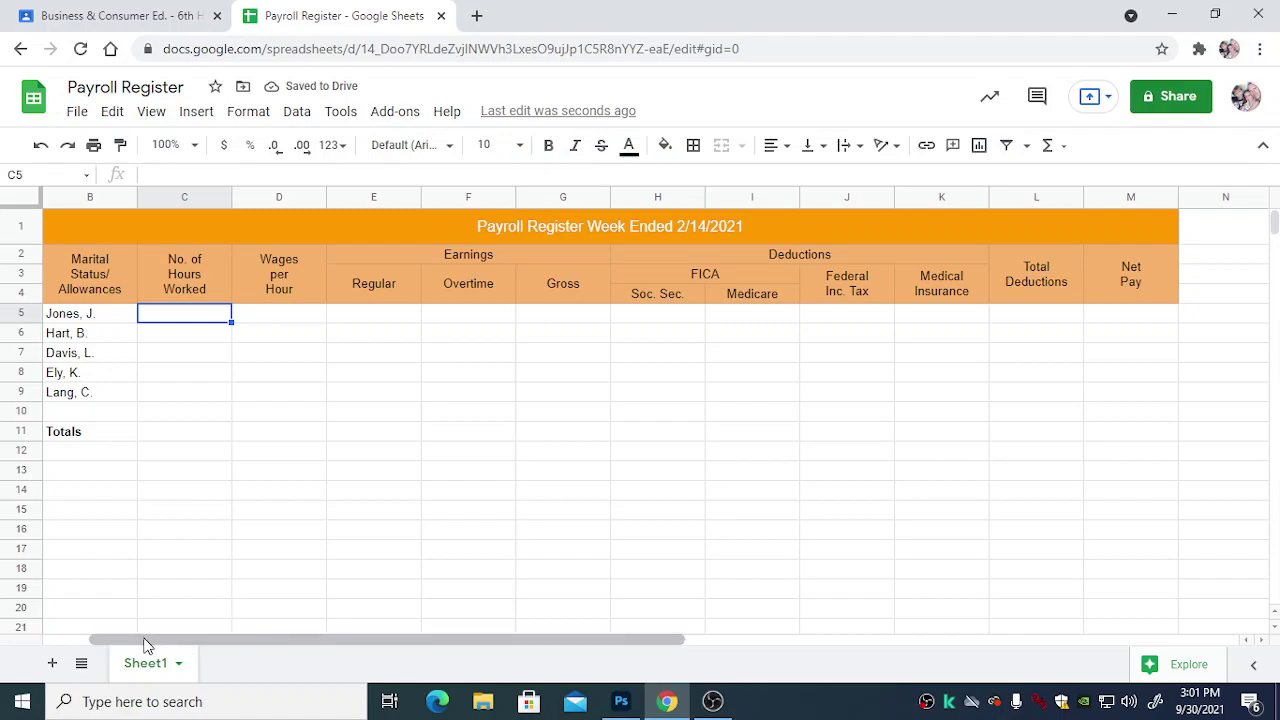
drag(145, 643, 92, 644)
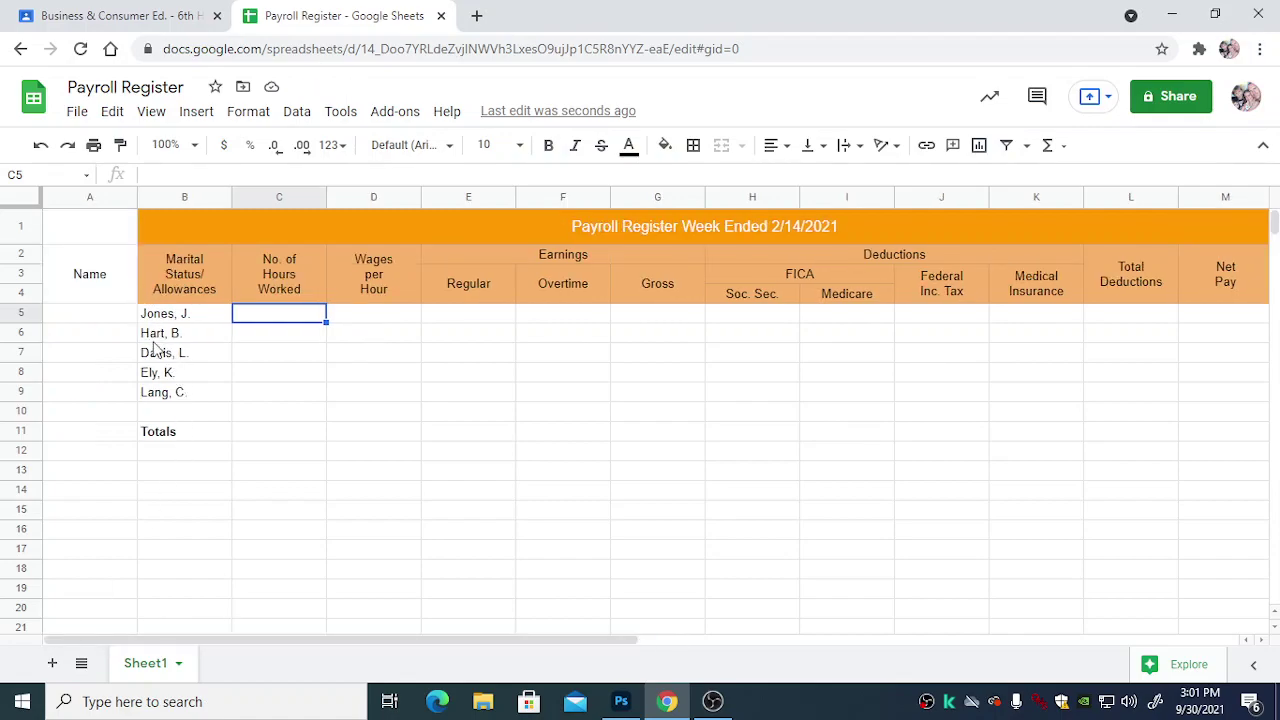
drag(173, 316, 174, 443)
key(ctrl+c)
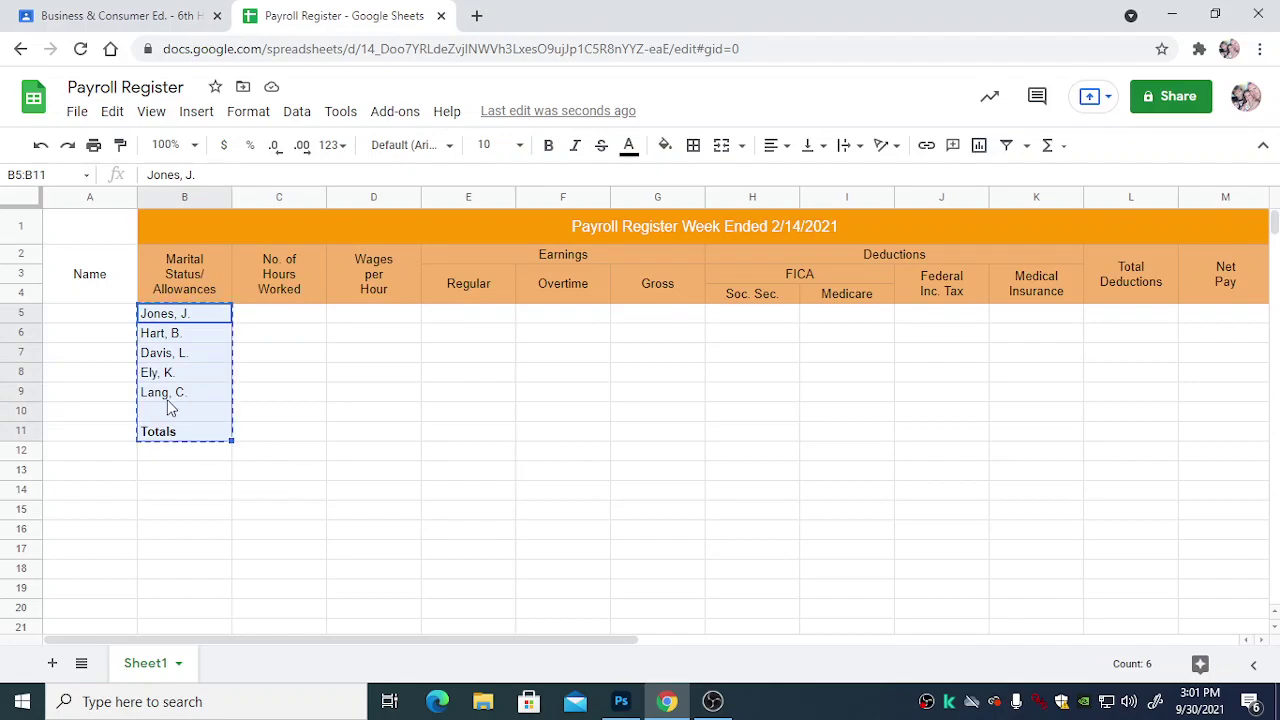
click(86, 320)
key(ctrl+v)
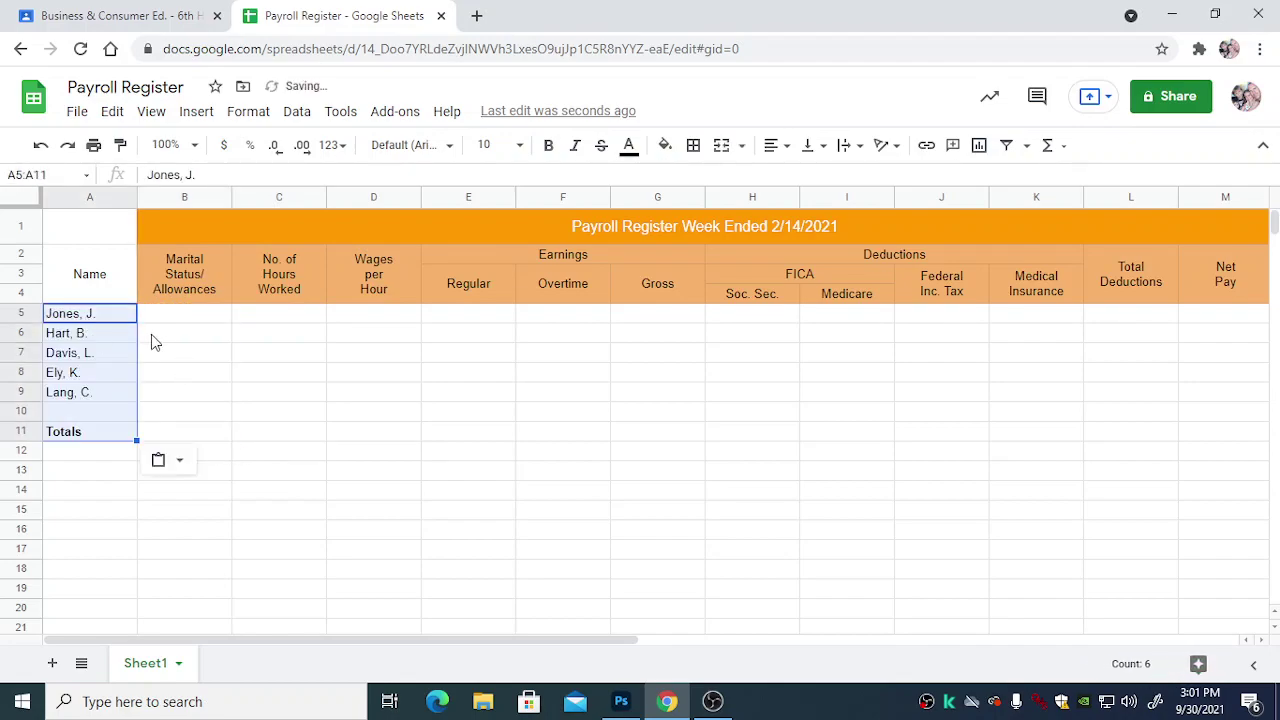
Step: Copy the Marital Status heading's formatting to the Name heading and the title's formatting to cell A1
click(162, 336)
click(168, 296)
click(119, 145)
click(68, 289)
click(161, 226)
click(119, 145)
click(106, 234)
click(247, 404)
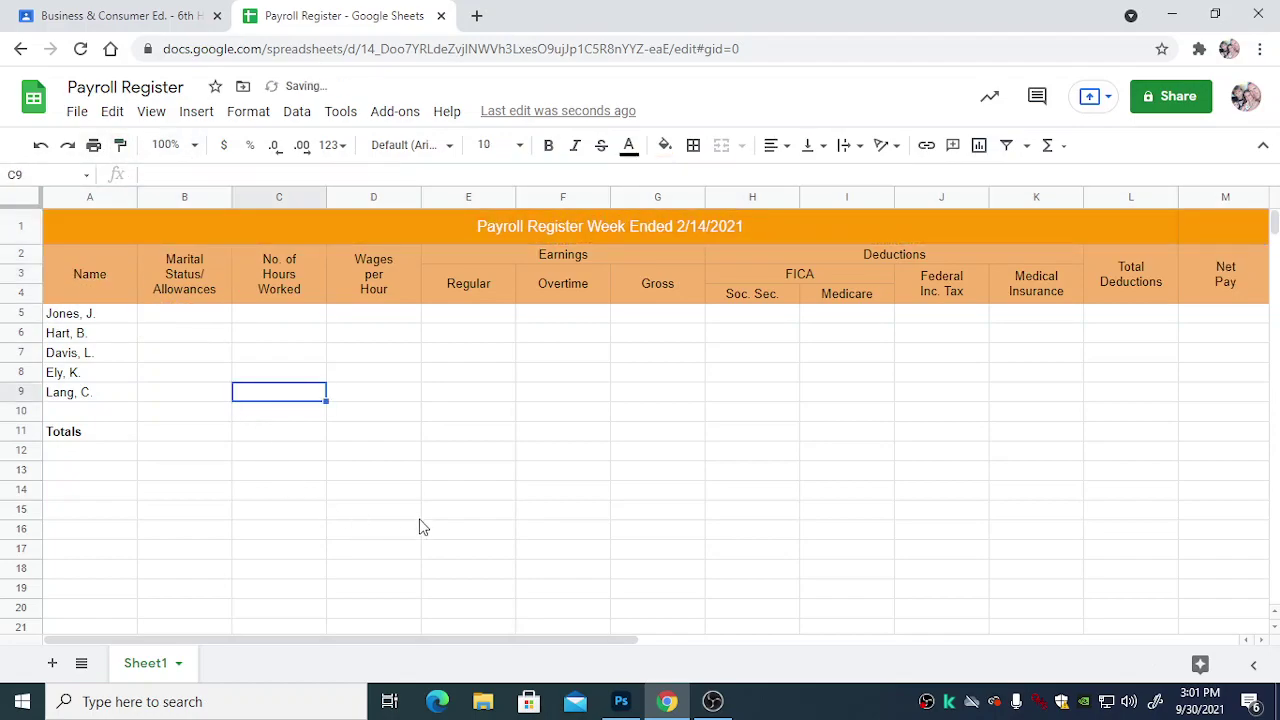
Step: Enter the marital status and allowances Married/1 in B5 and Married/3 in B6
click(178, 317)
text(Marr)
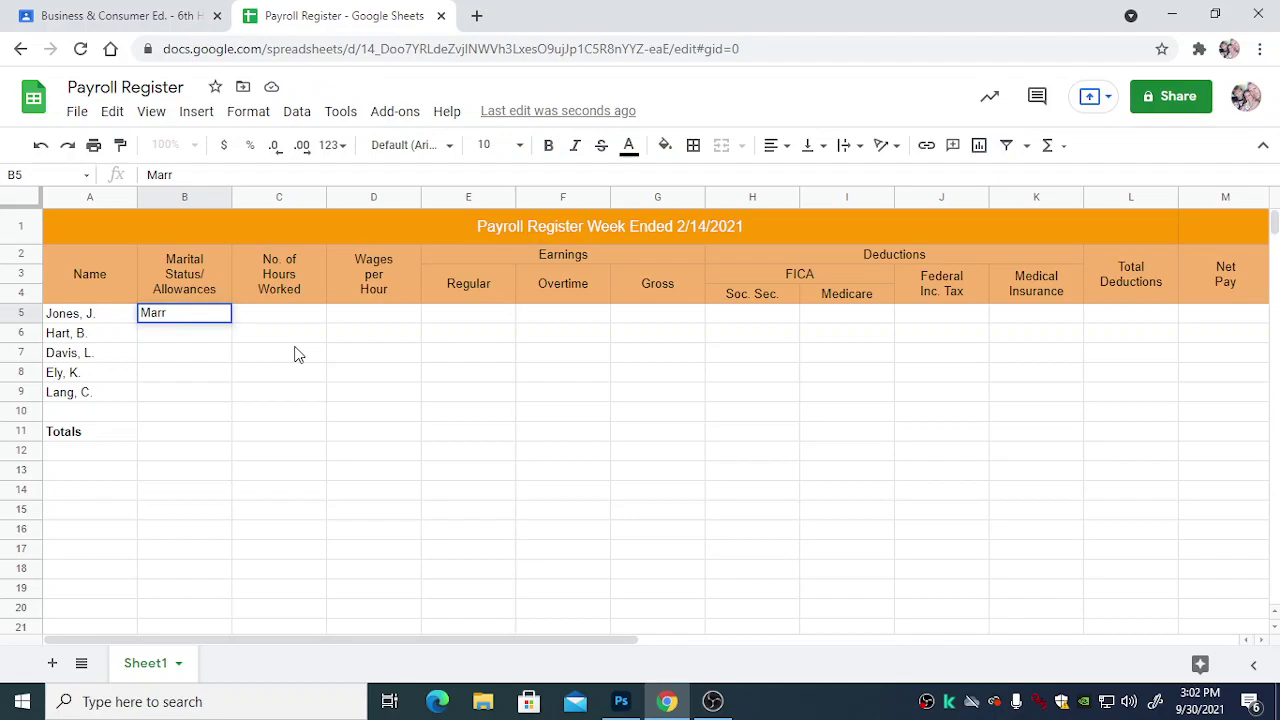
text(ied/1)
key(Return)
text(Marr)
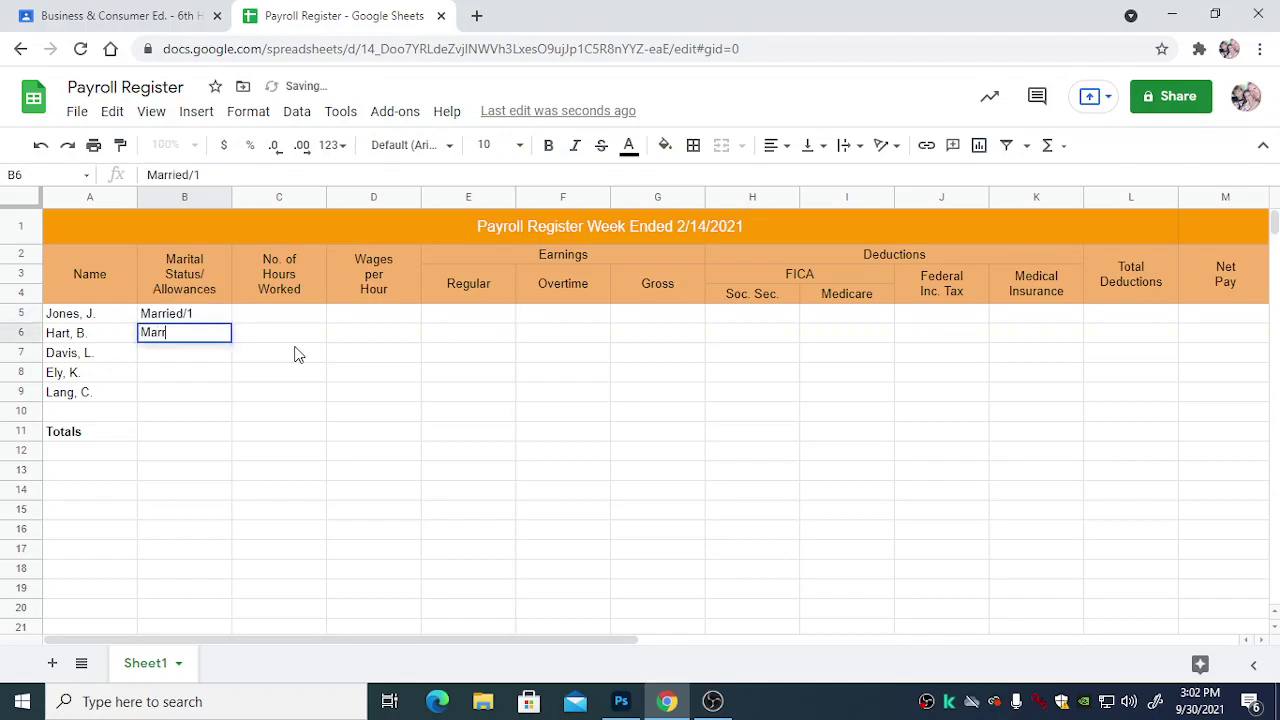
key(Tab)
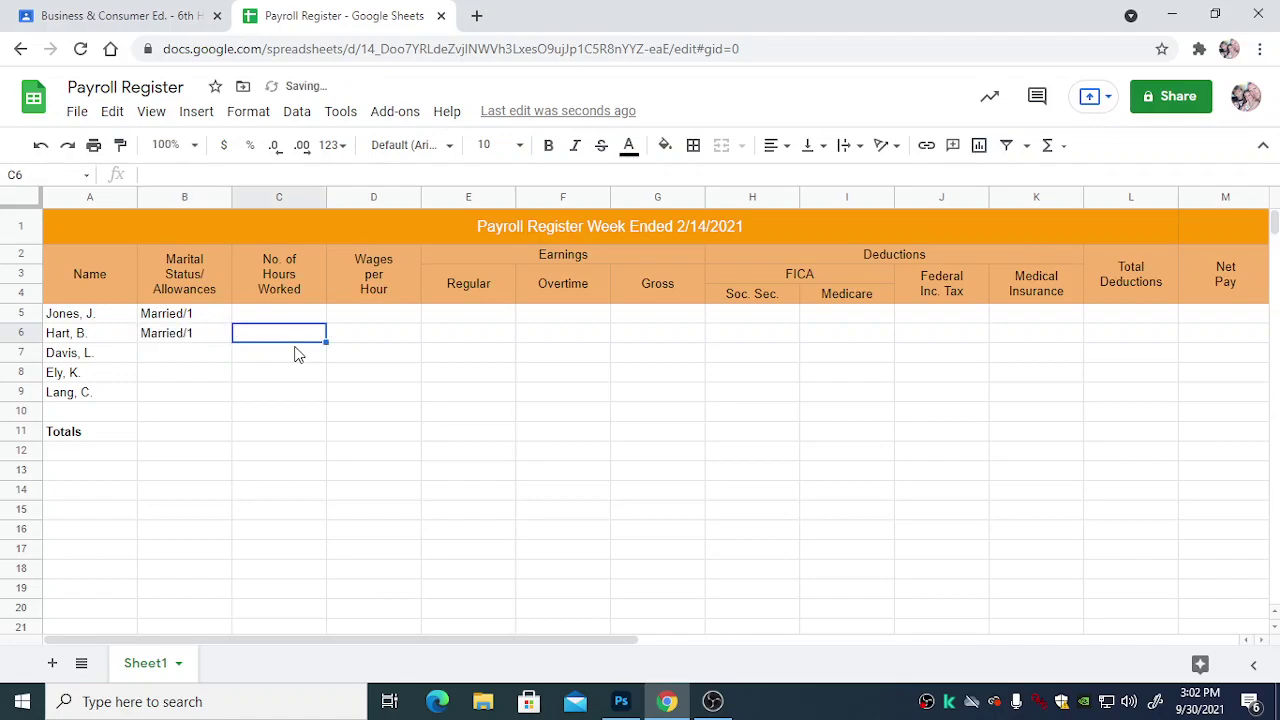
key(Left)
key(Return)
key(BackSpace)
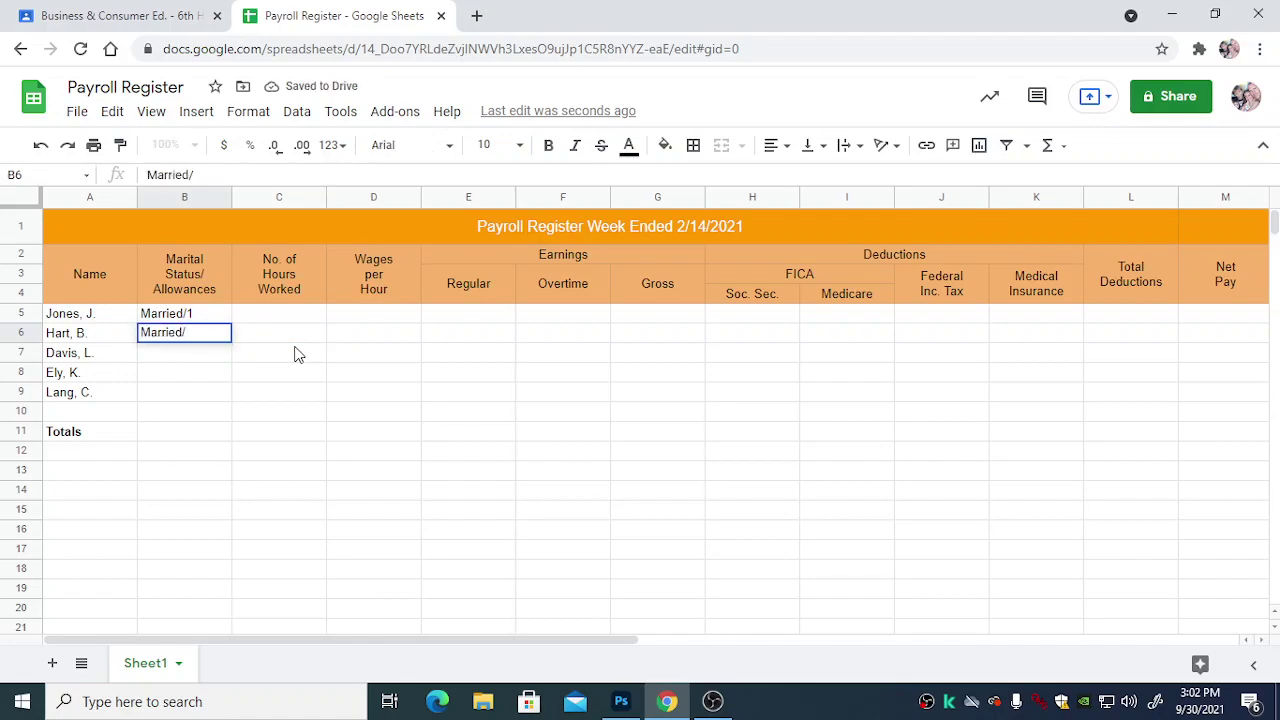
text(3)
key(Return)
Step: Enter Married/0, Married/2 and Married/1 in B7:B9
text(Married/0)
key(Return)
text(M)
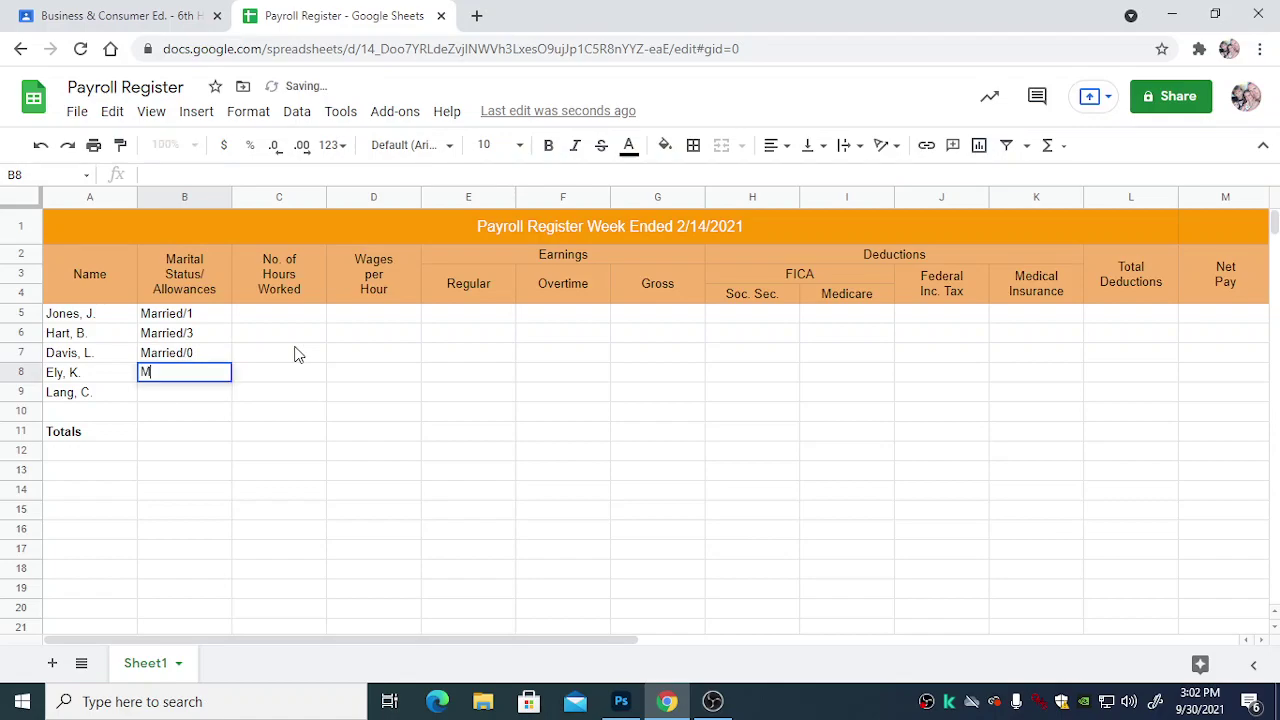
text(arried)
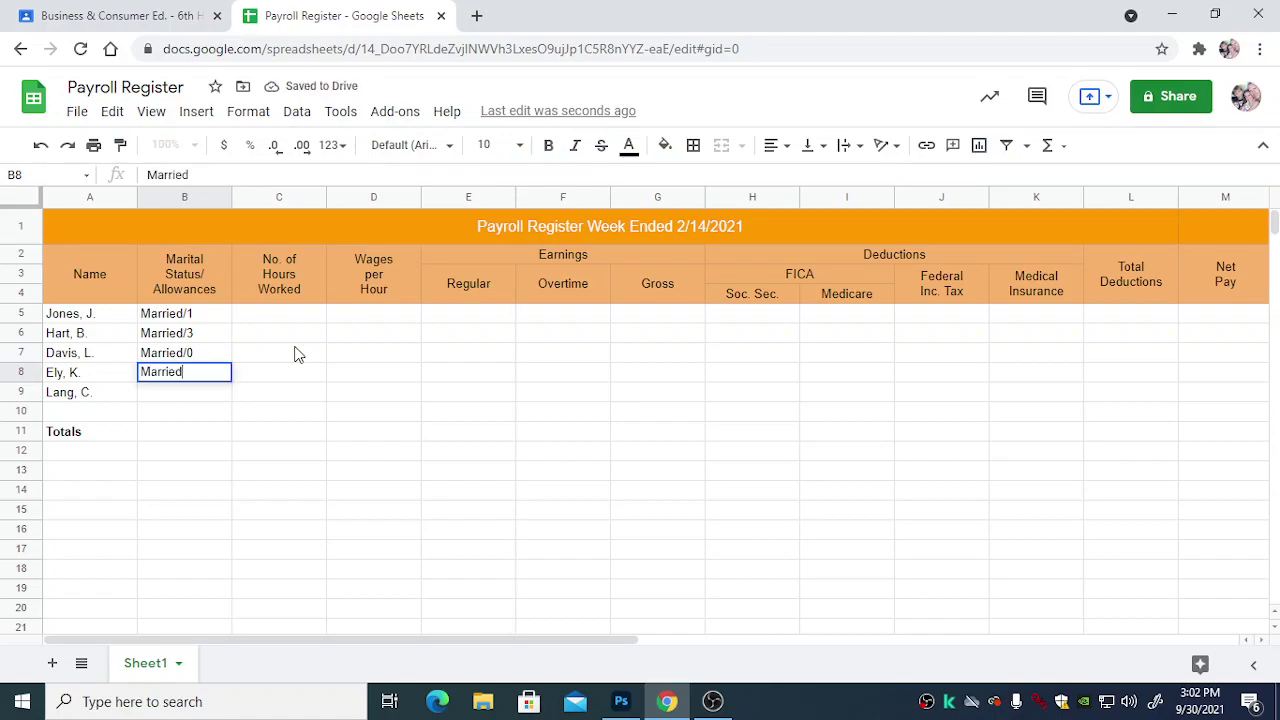
text(/2)
key(Return)
text(Marr)
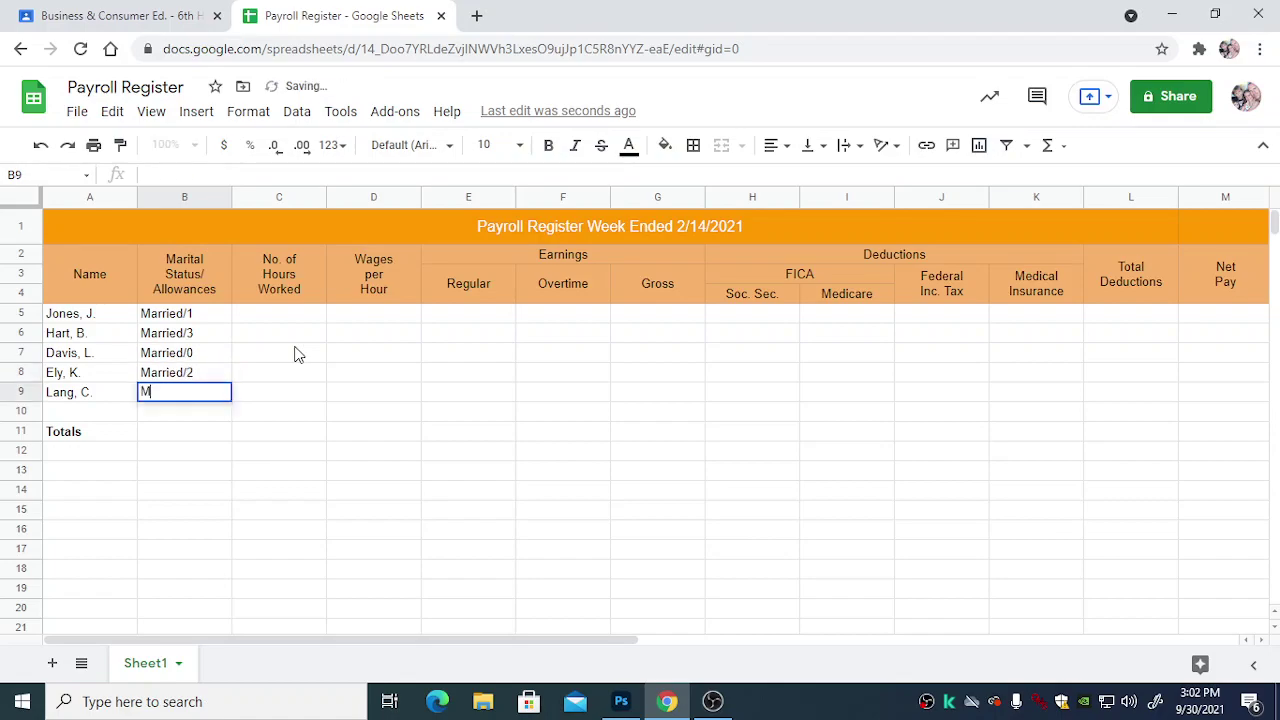
text(ied)
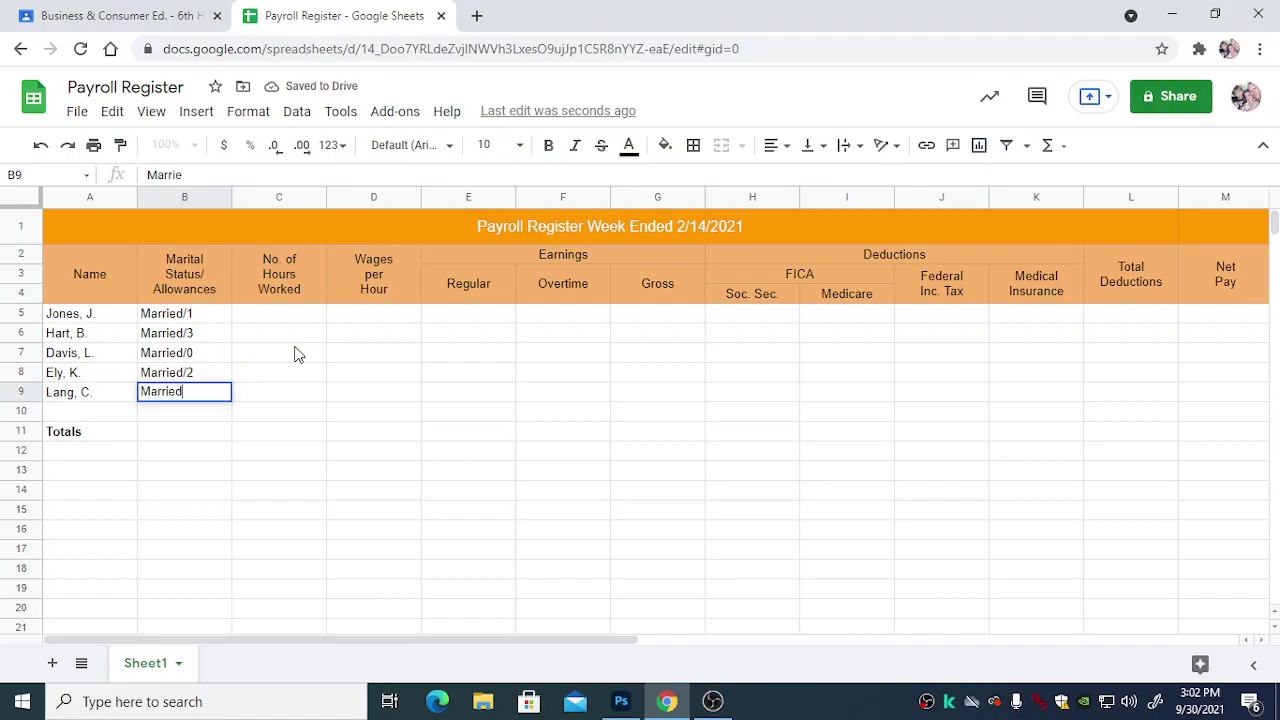
text(/1)
key(Tab)
Step: Enter the hours worked 44, 40, 48, 42 and 48 in C5:C9
key(Up)
key(Up)
key(Up)
key(Up)
text(44)
key(Return)
text(40)
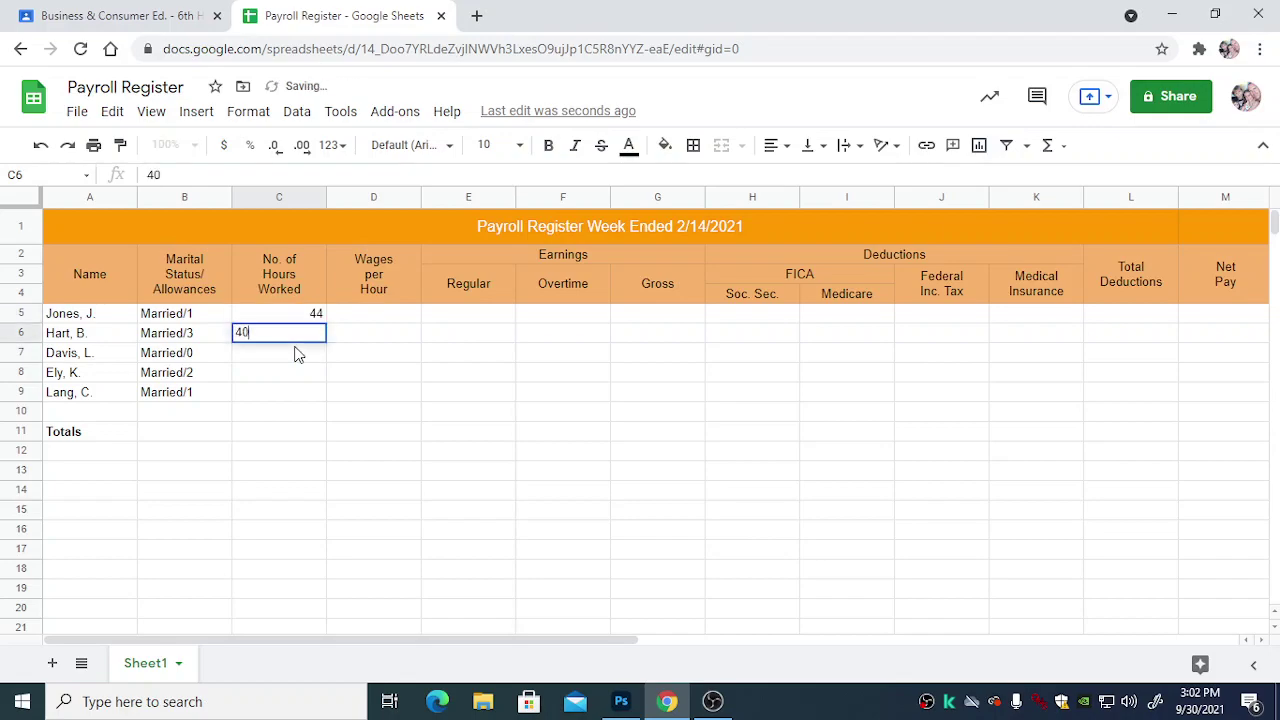
key(Return)
text(48)
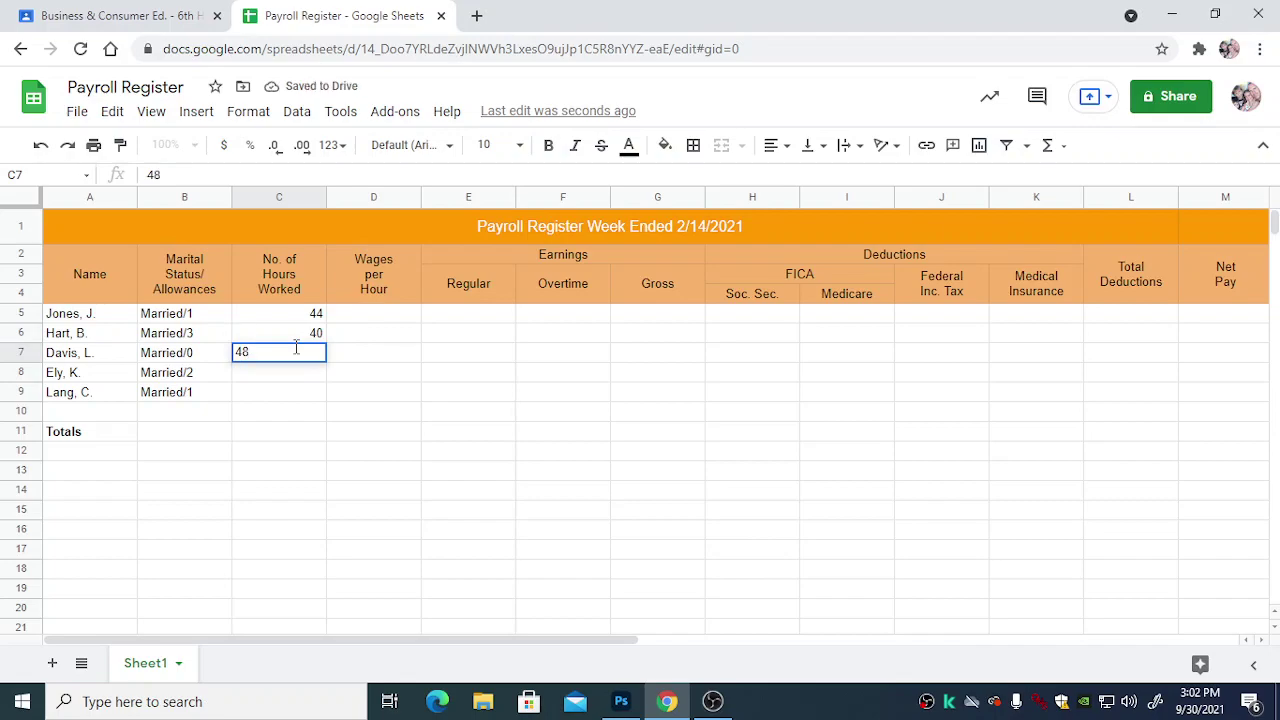
key(Return)
text(42)
key(Return)
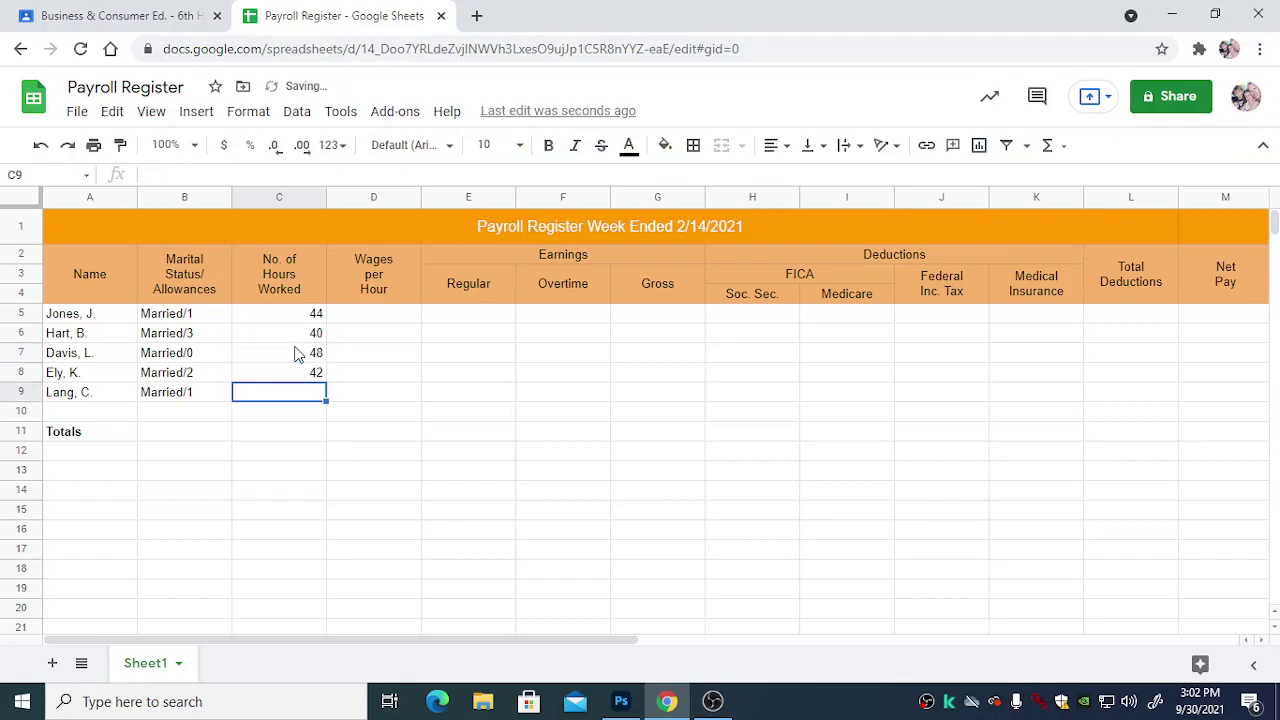
text(48)
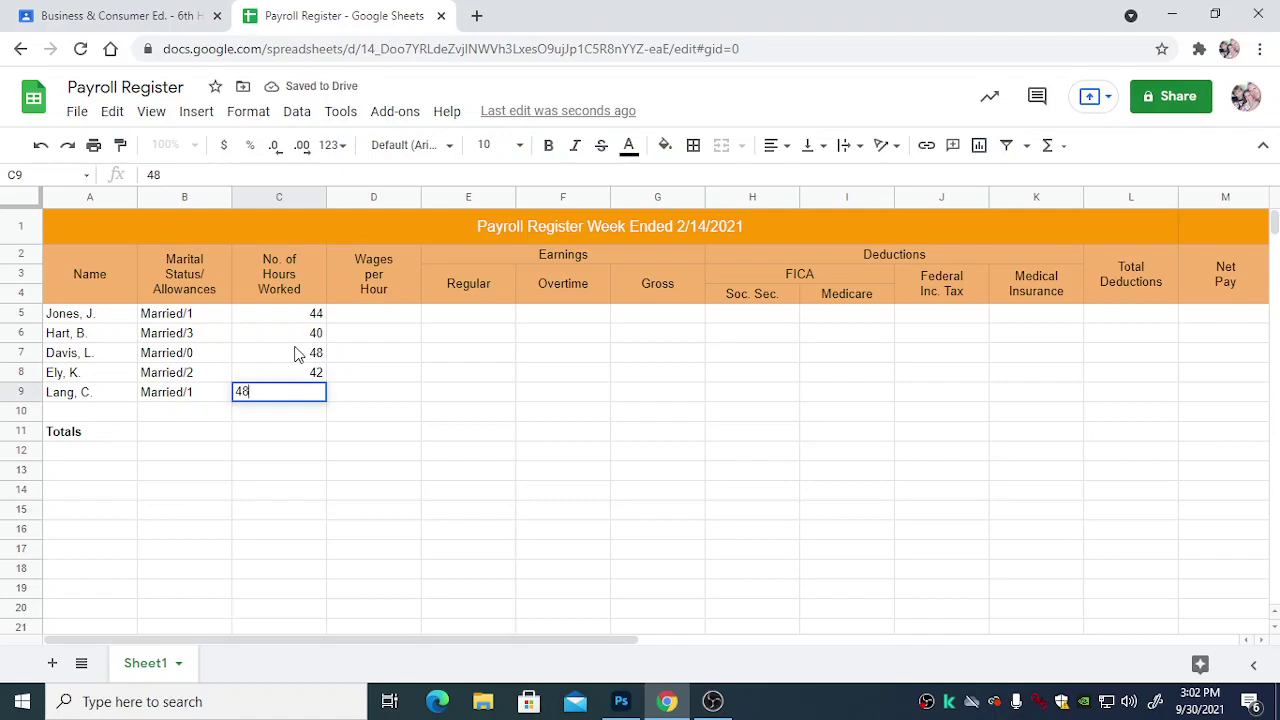
key(Tab)
Step: Enter the hourly wages 8.7, 6.6, 7.4, 8.6 and 9 in D5:D9
key(Up)
key(Up)
key(Up)
key(Up)
text(8.7)
key(Return)
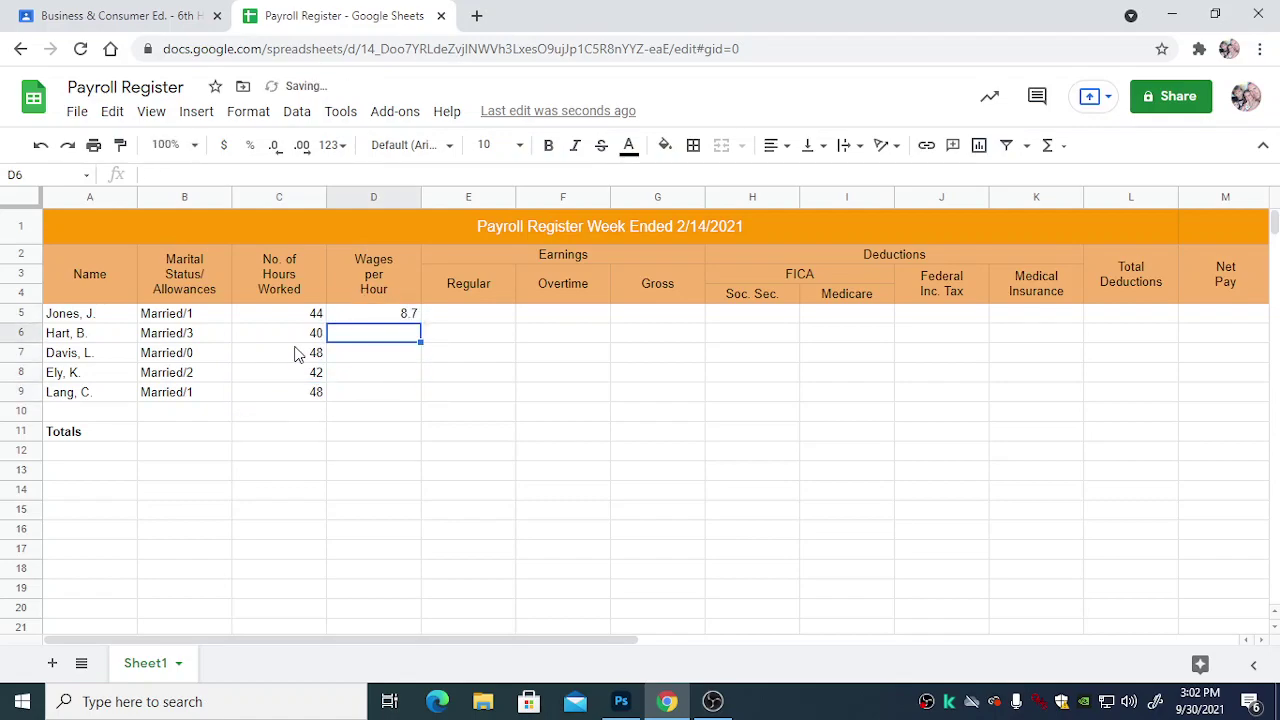
text(6.6)
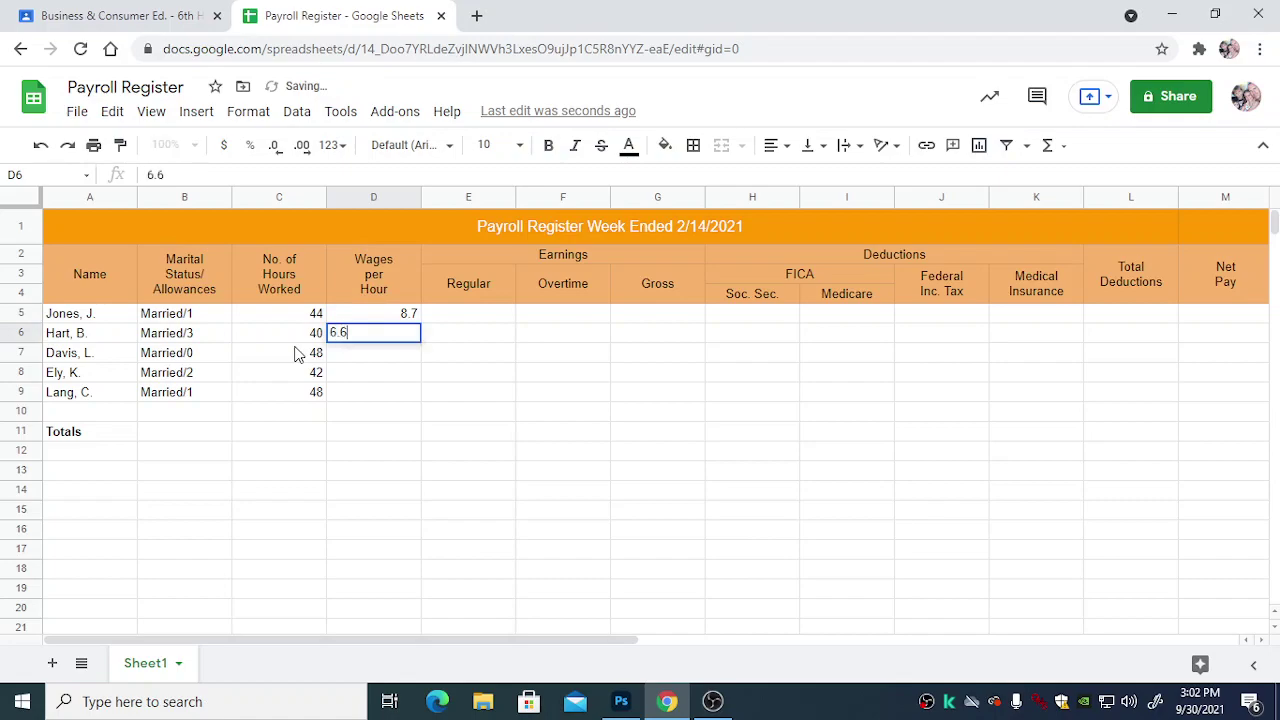
key(Return)
text(7.4)
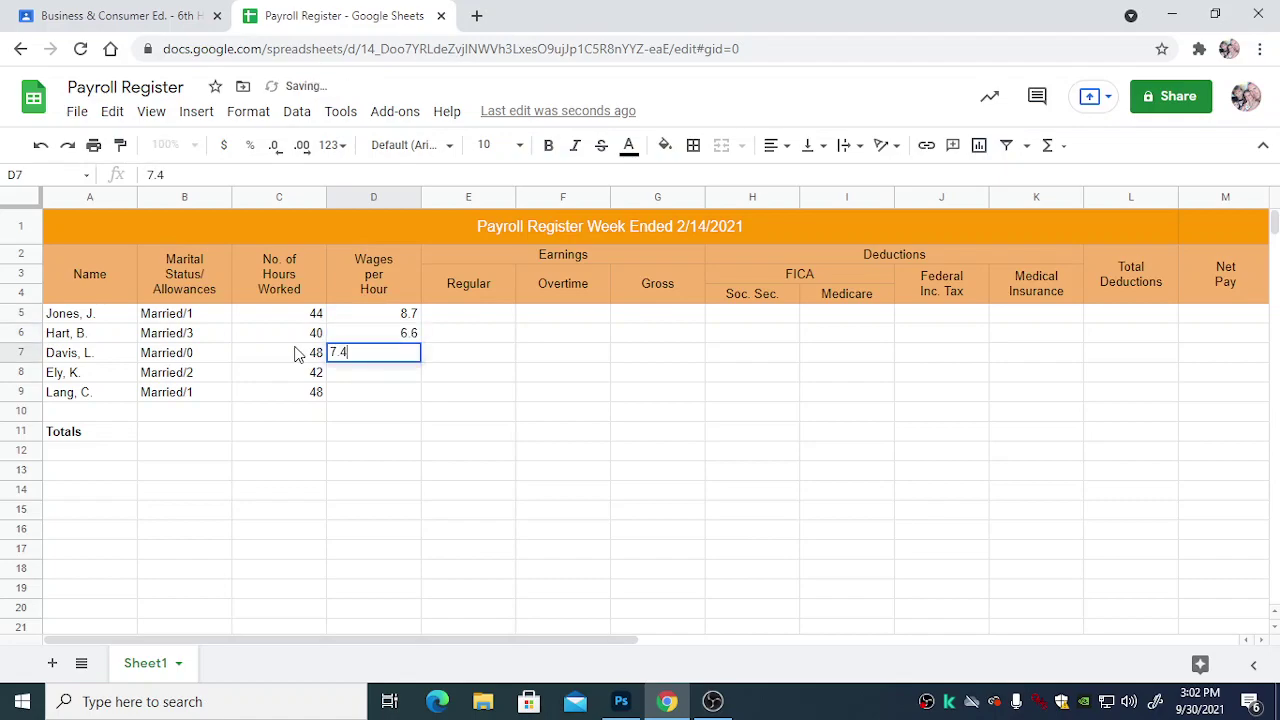
key(Return)
text(8.6)
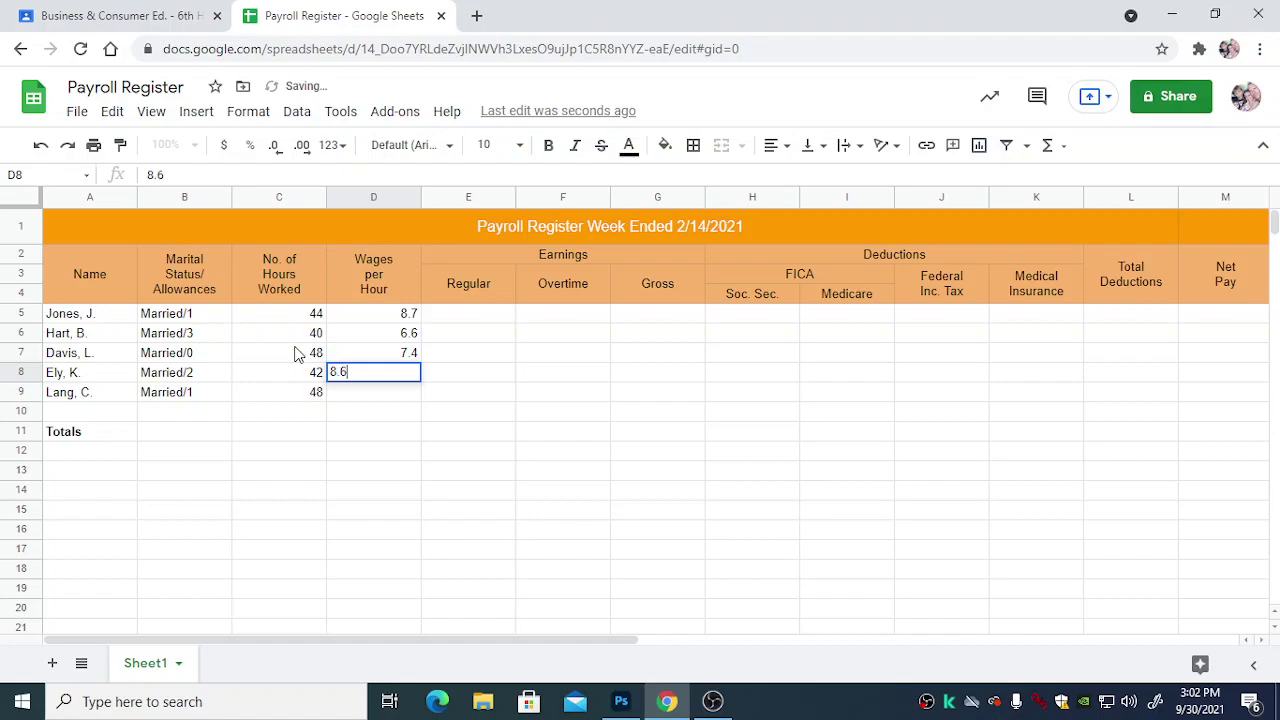
key(Return)
text(9)
key(Return)
key(Up)
Step: Format the hourly wages in D5:D9 as dollar currency
drag(374, 318, 383, 394)
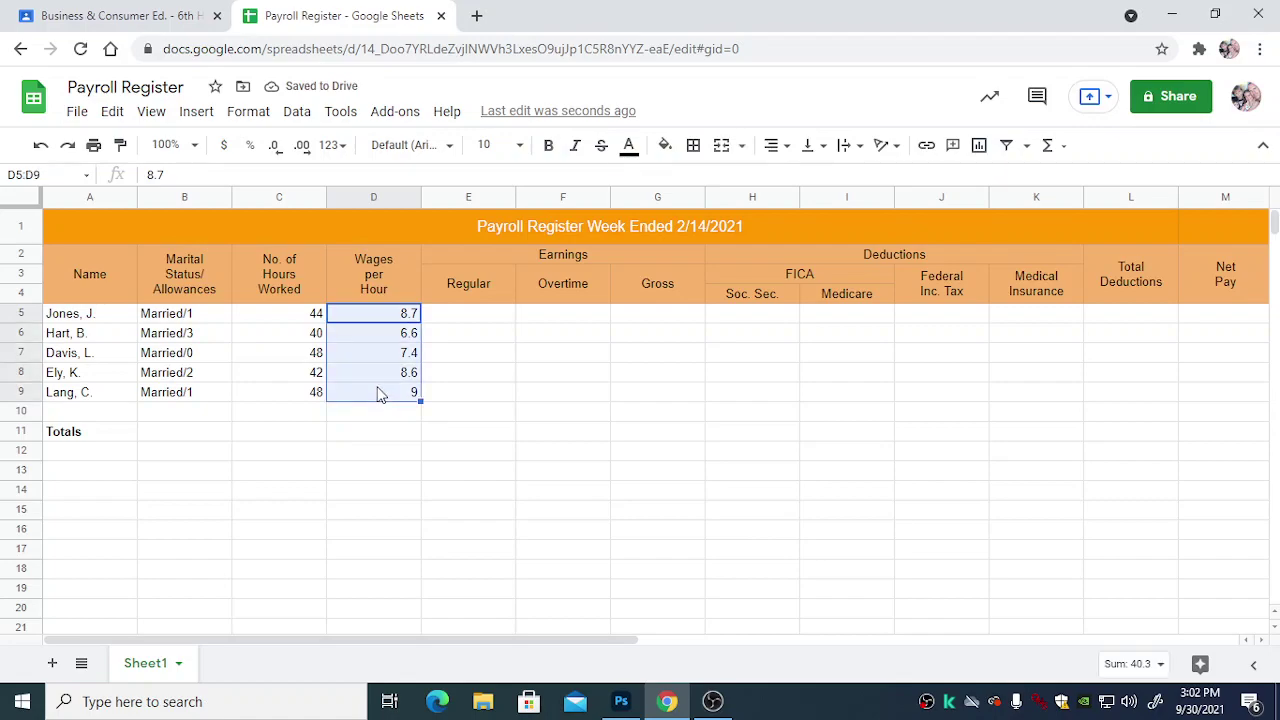
click(226, 148)
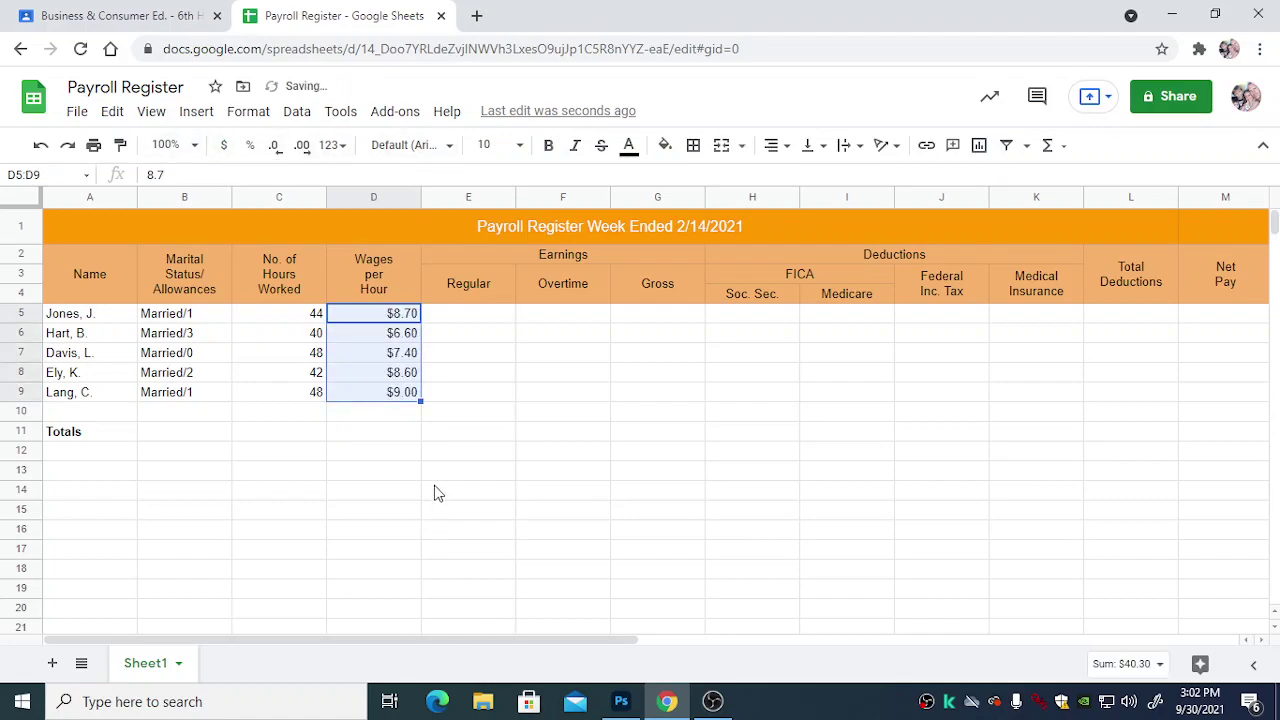
click(405, 419)
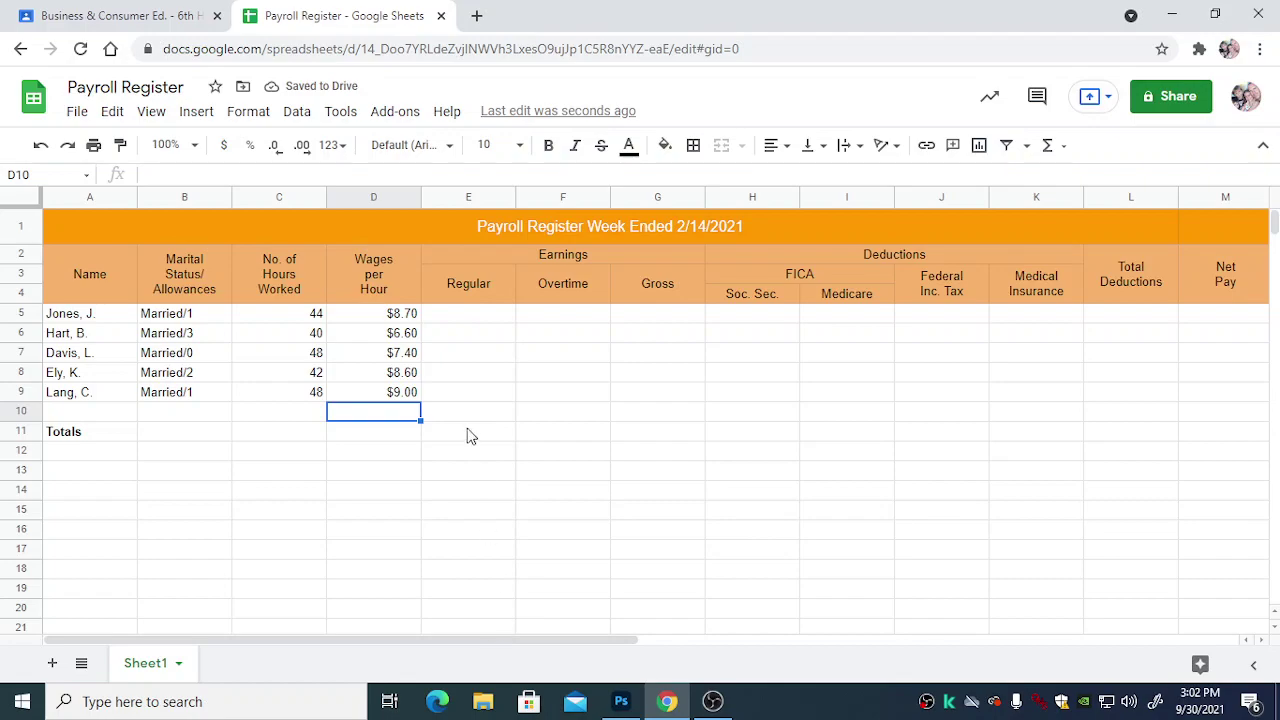
Step: Calculate regular earnings with =D5*40 in E5 and fill the formula down through E9
click(474, 314)
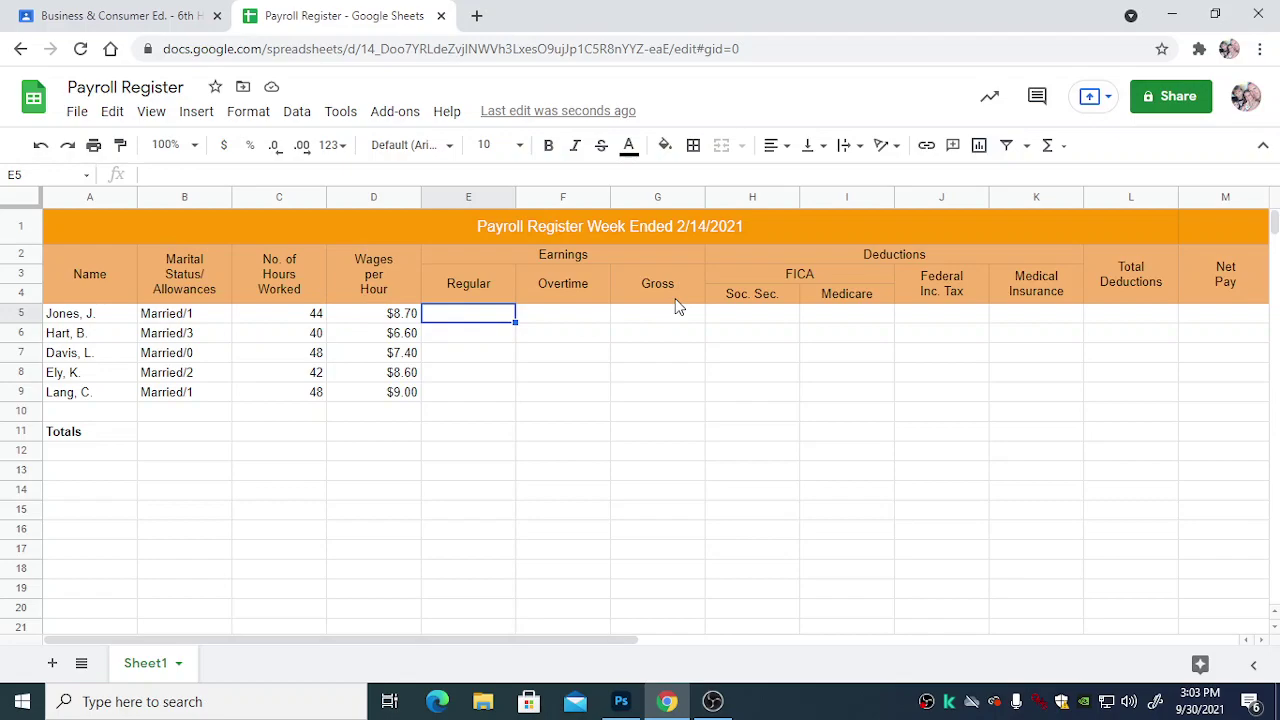
text(=)
key(Left)
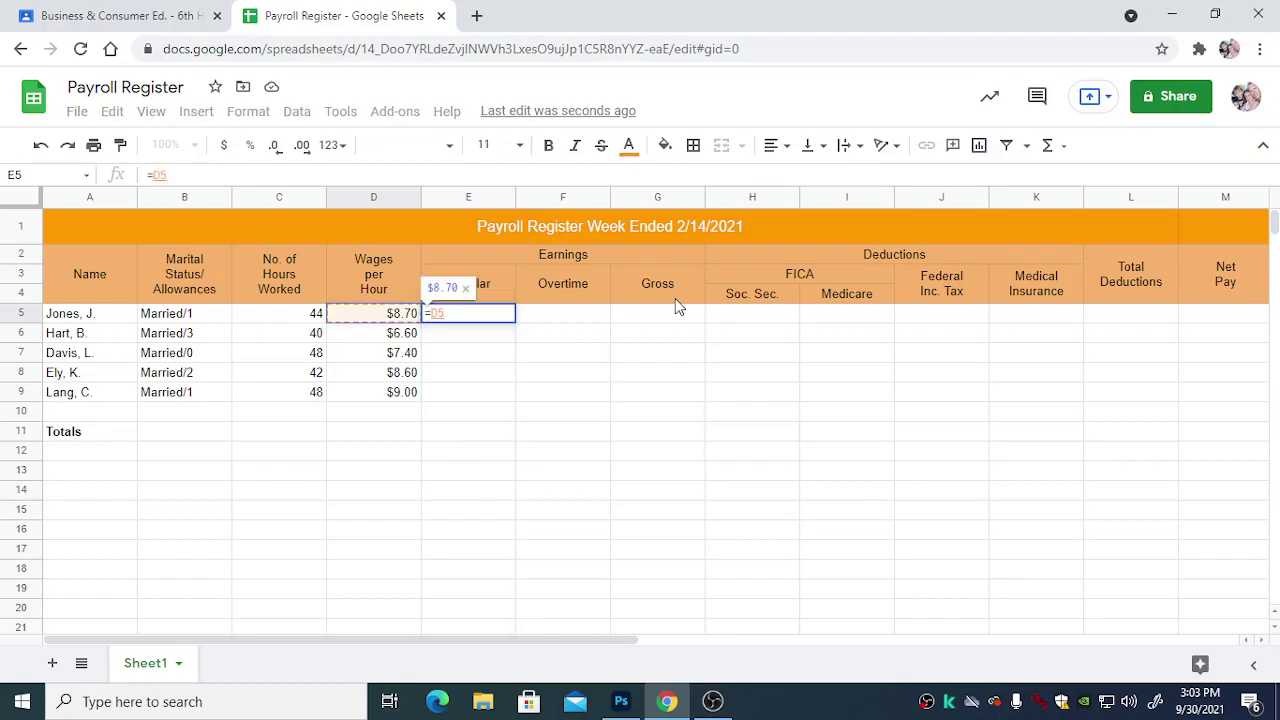
text(*)
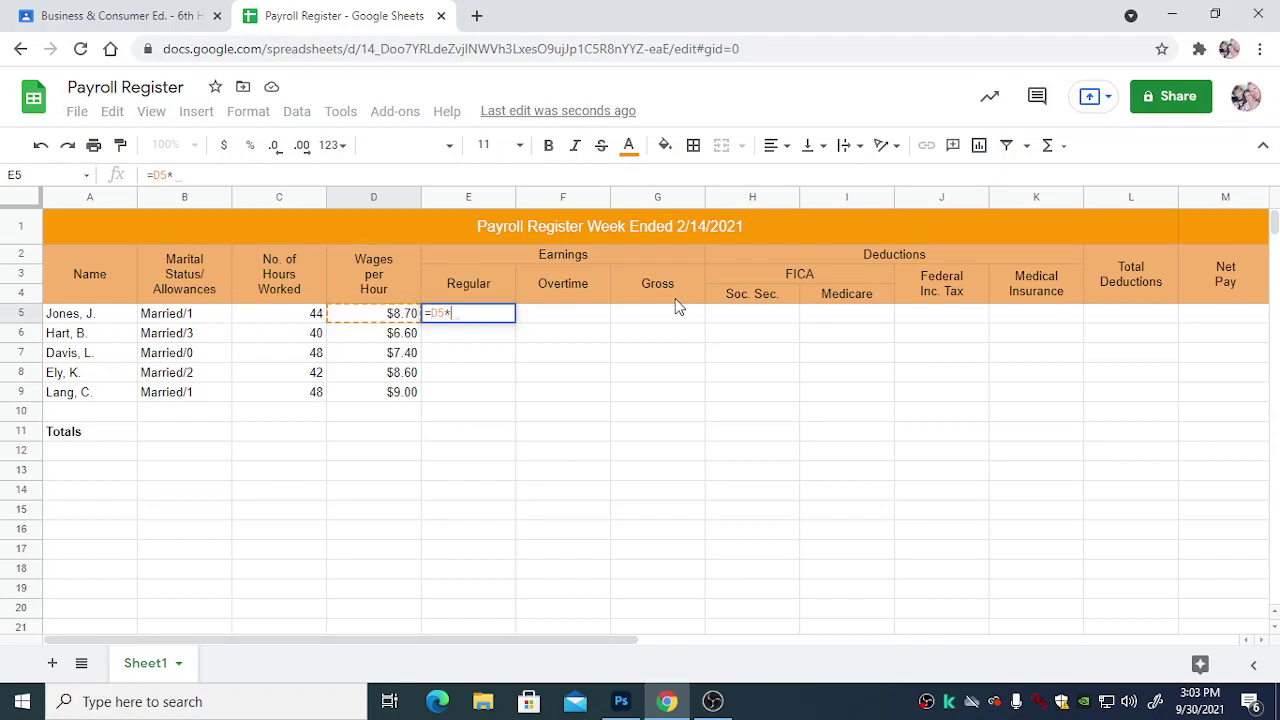
text(40)
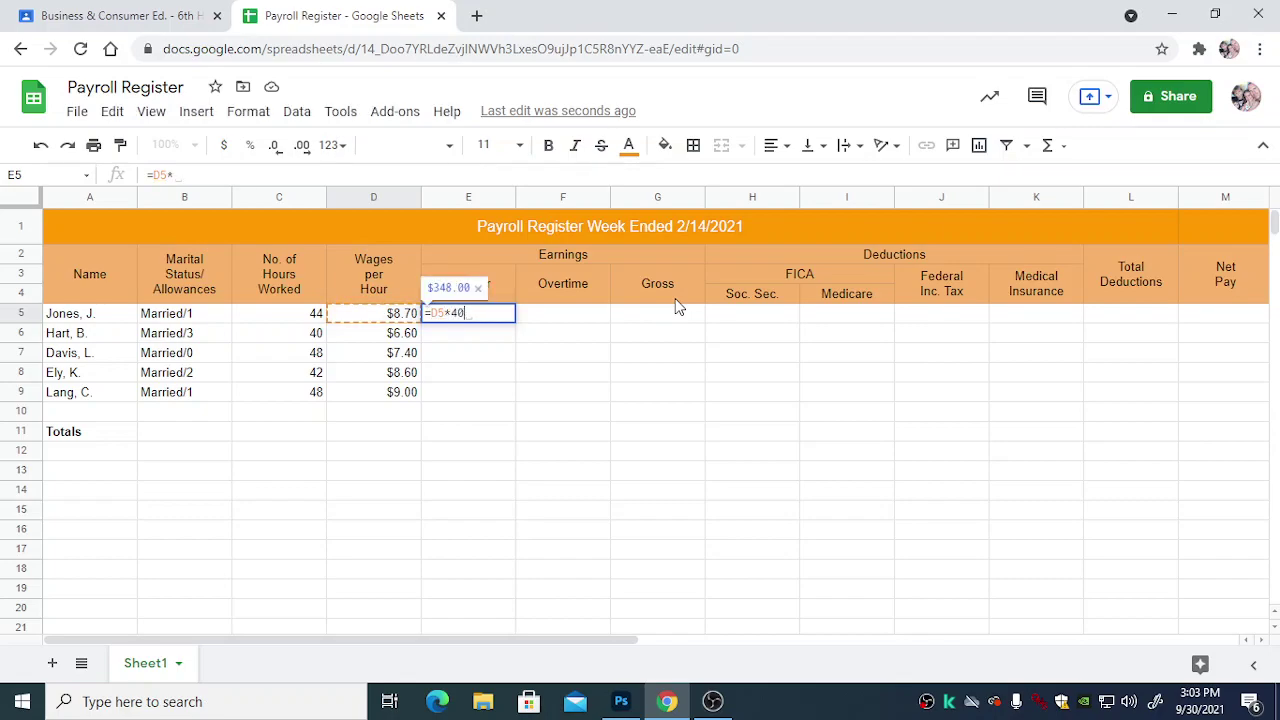
key(Return)
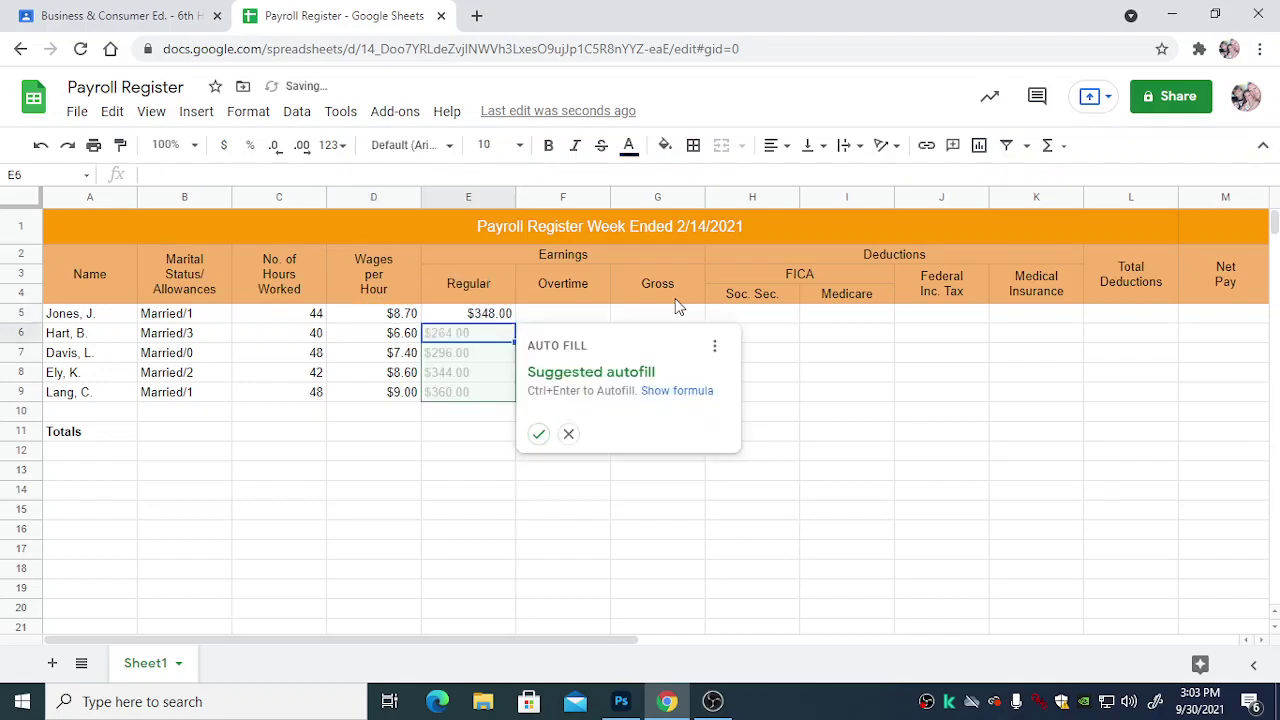
click(505, 321)
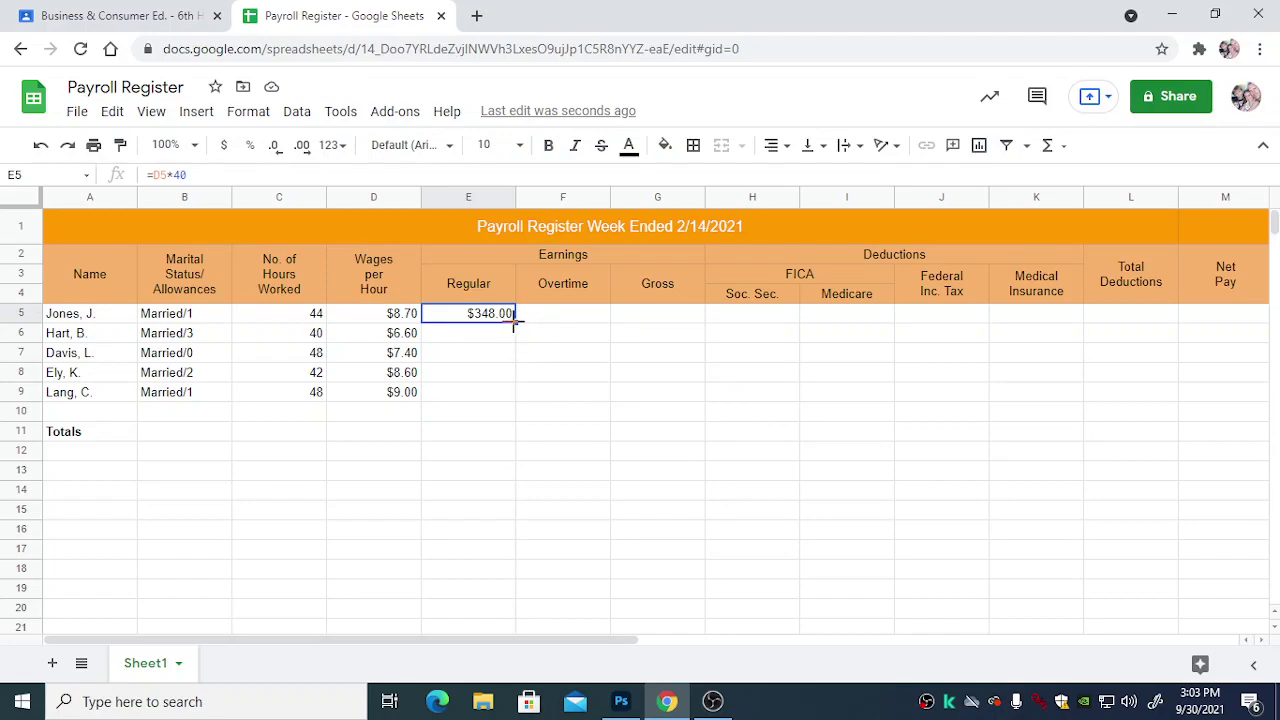
drag(514, 321, 517, 398)
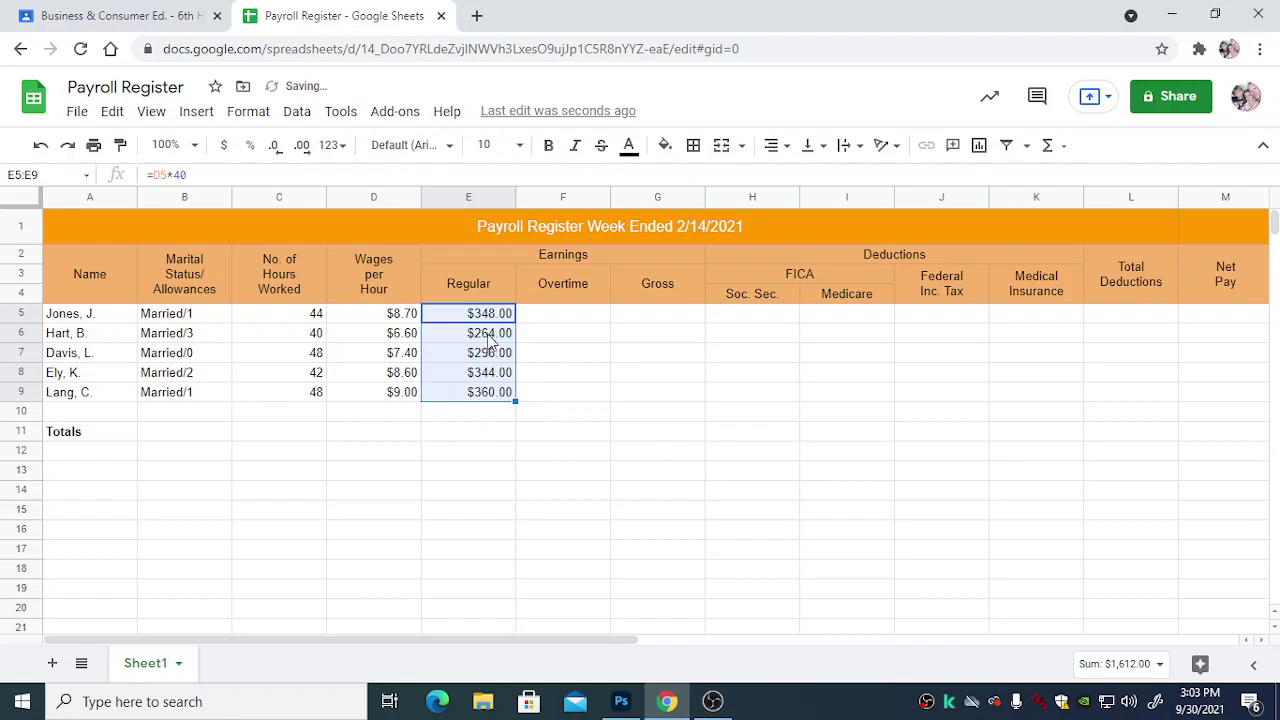
Step: Begin the first employee's overtime formula in F5 with =(C5-40), enclosing the subtraction in parentheses
click(554, 318)
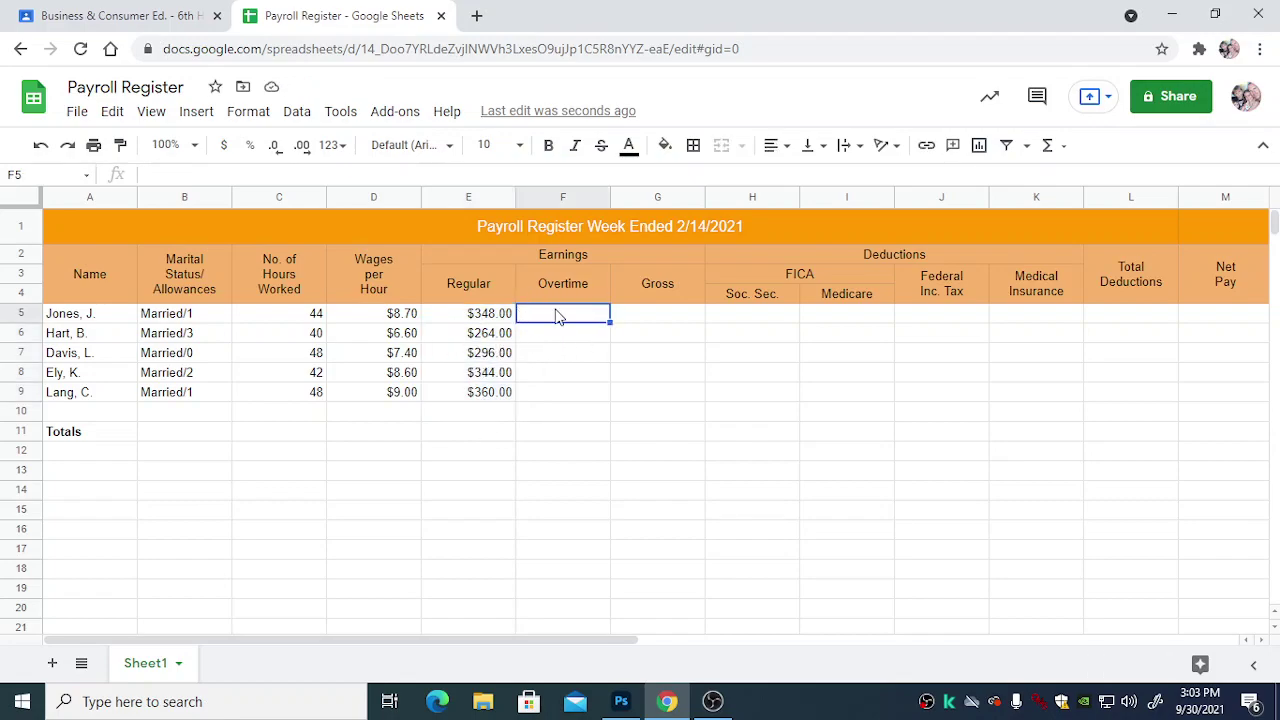
text(=)
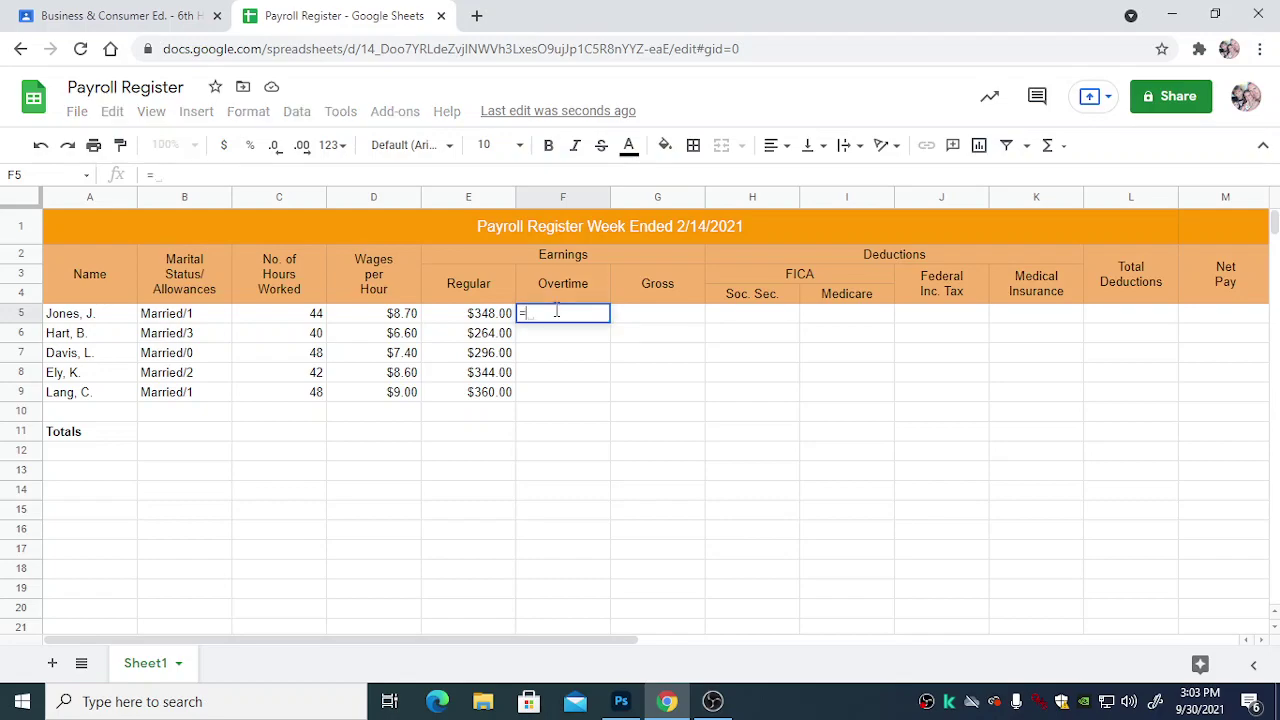
click(316, 314)
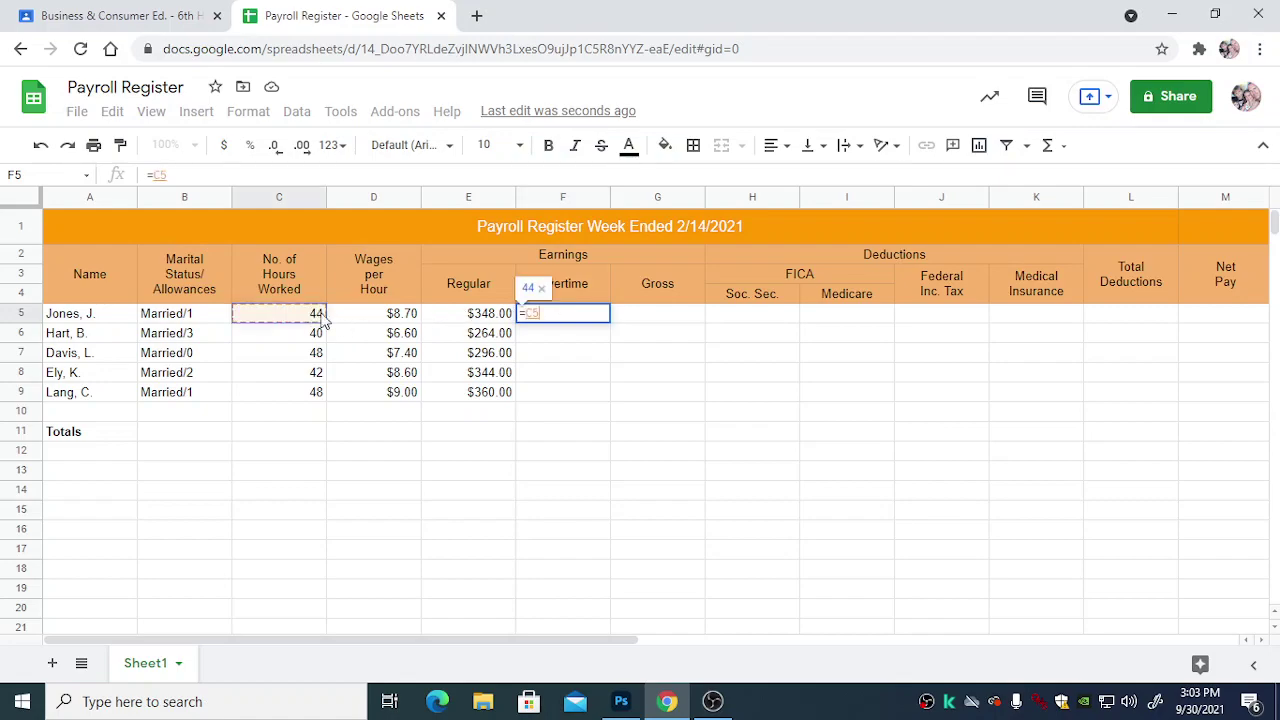
text(-40)
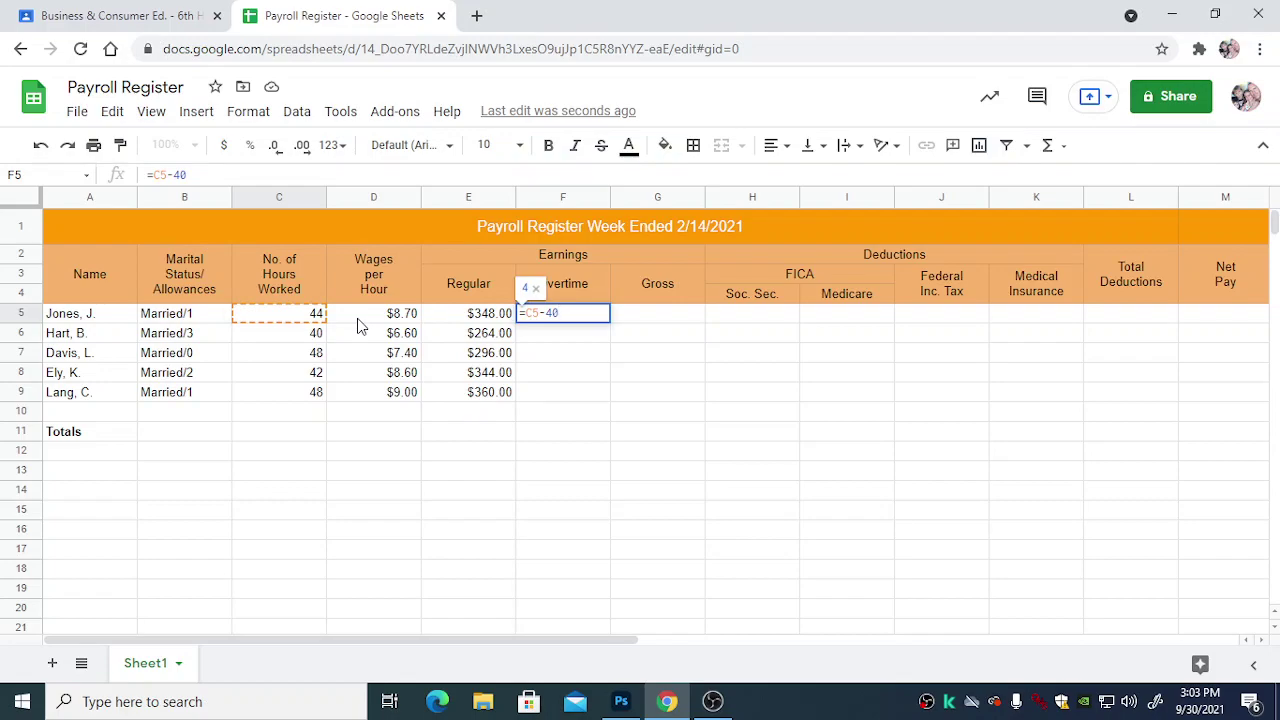
key(Left)
key(Left)
key(Left)
key(Left)
key(Left)
text(()
key(Right)
key(Right)
key(Right)
text())
key(Left)
key(Left)
key(Left)
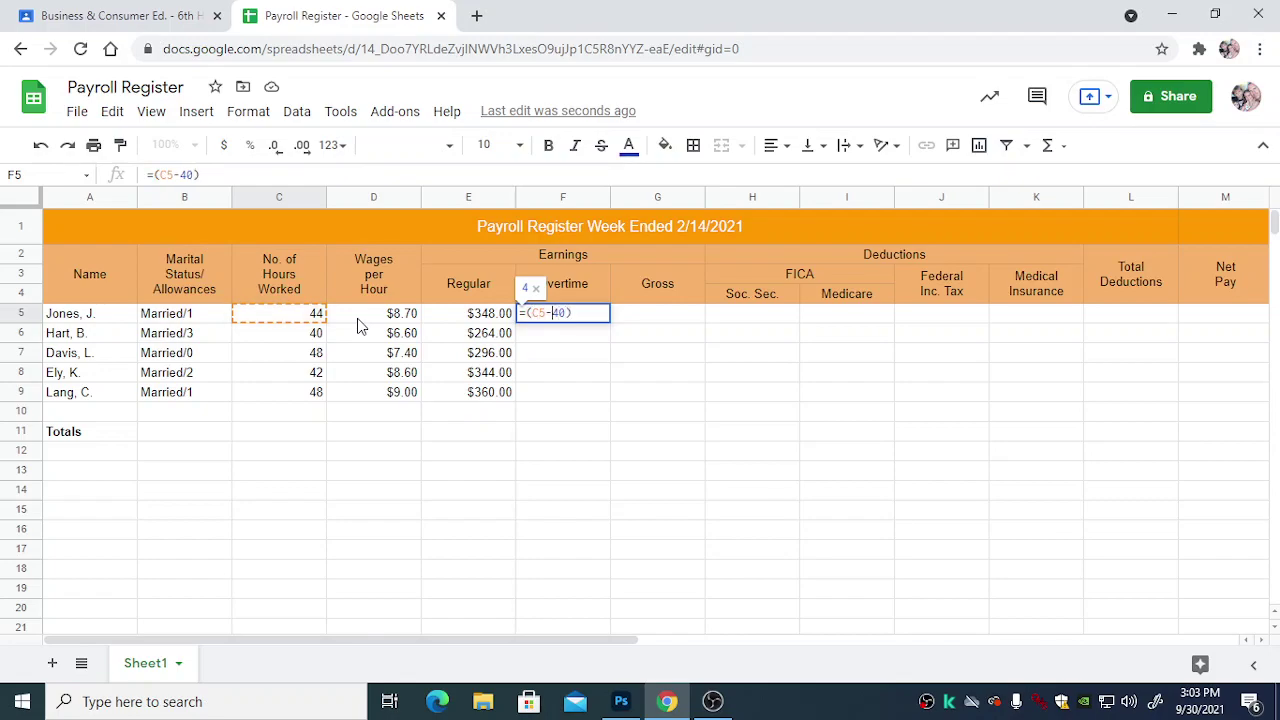
click(381, 316)
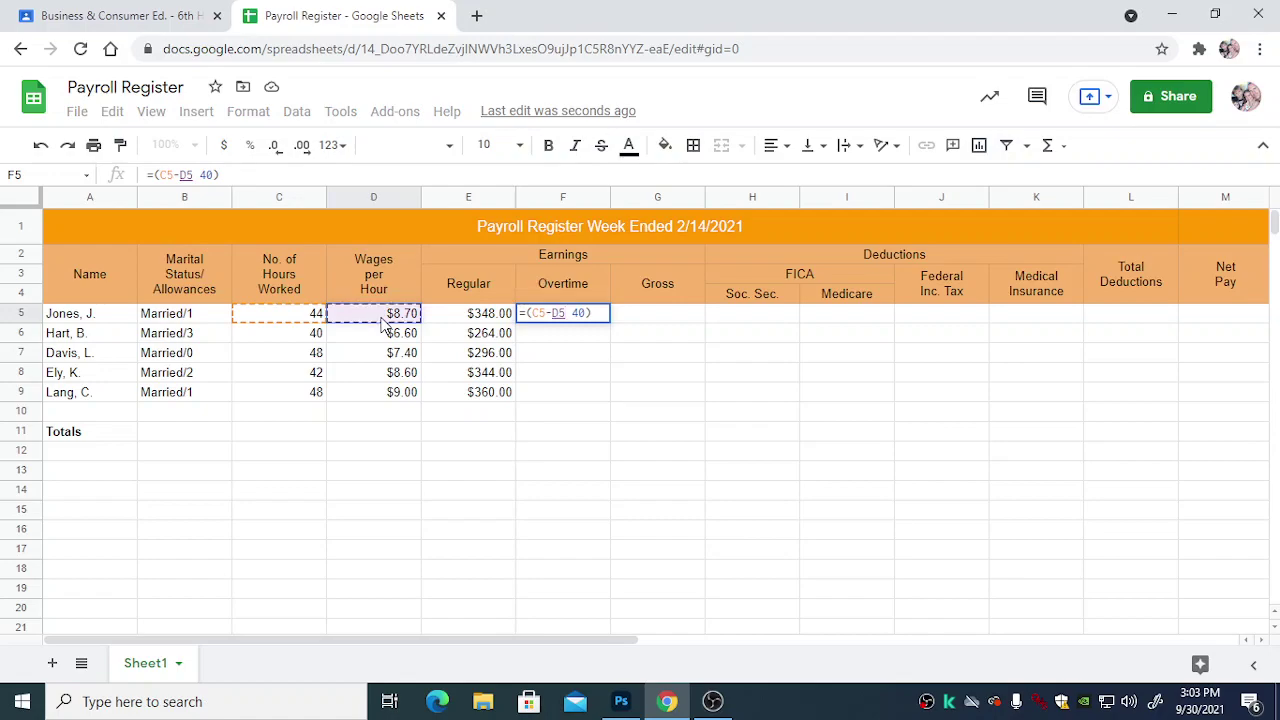
text(*)
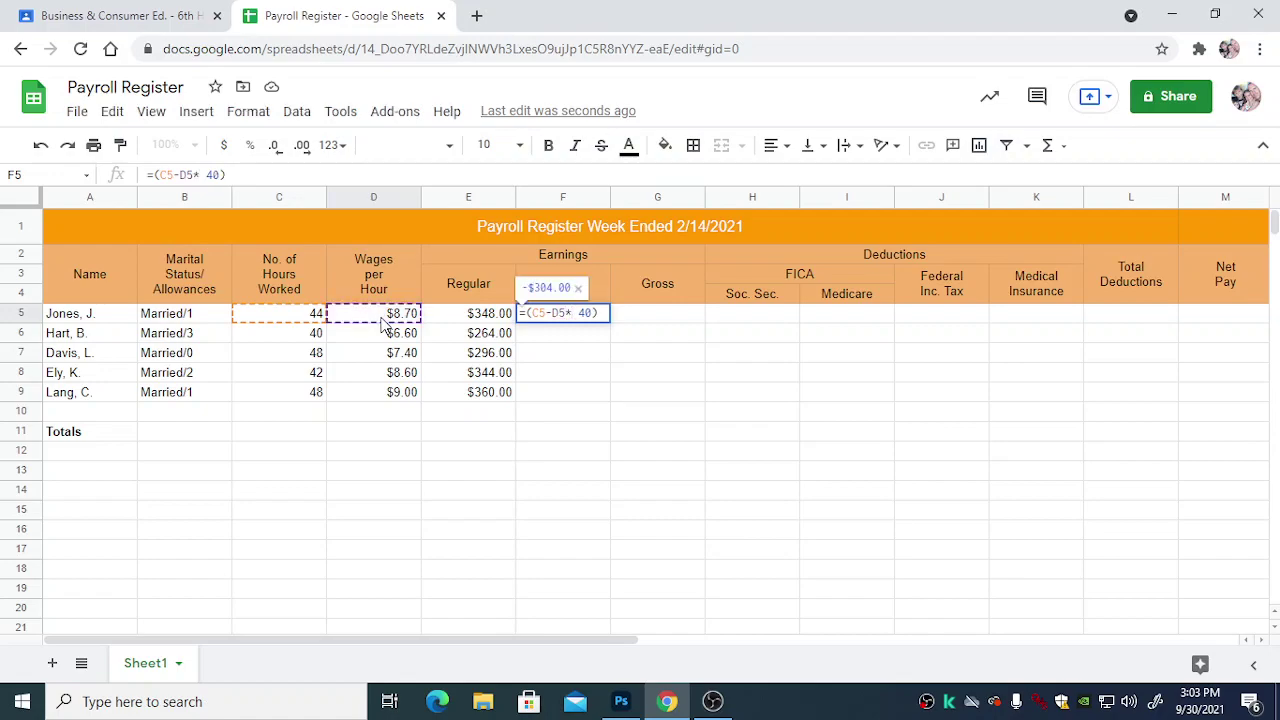
key(BackSpace)
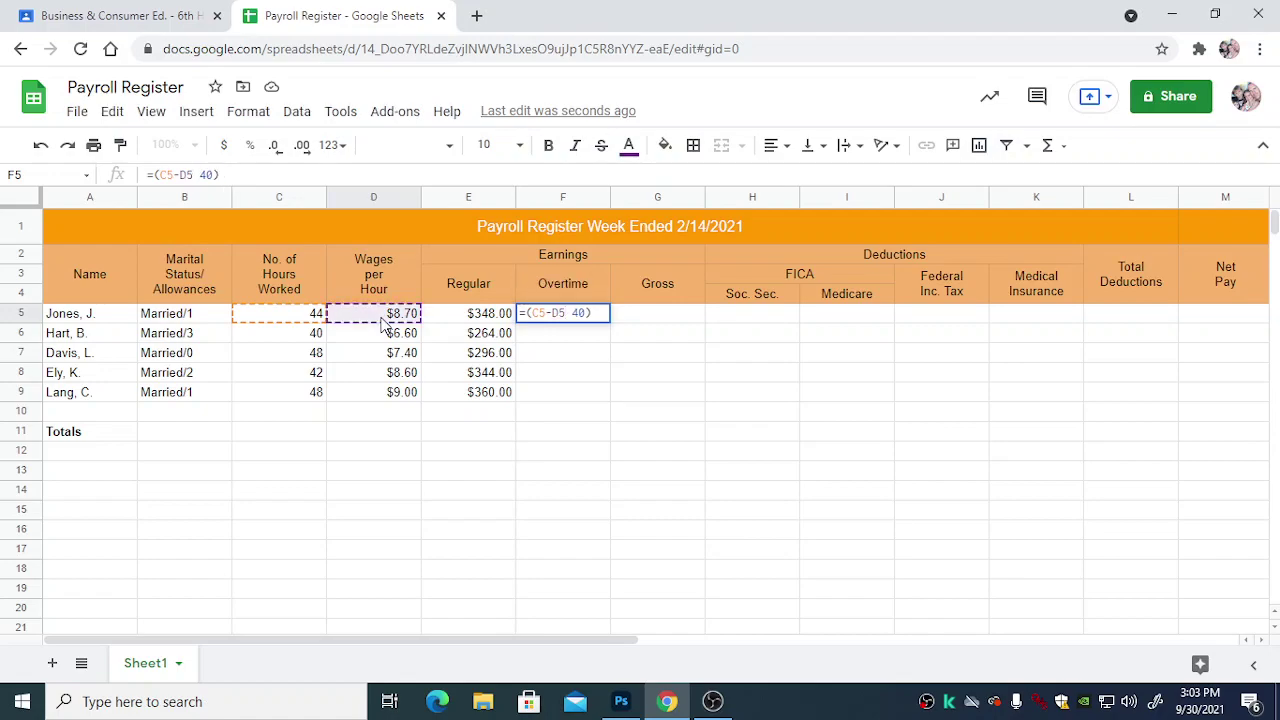
key(BackSpace)
key(BackSpace)
key(Right)
key(Right)
key(Right)
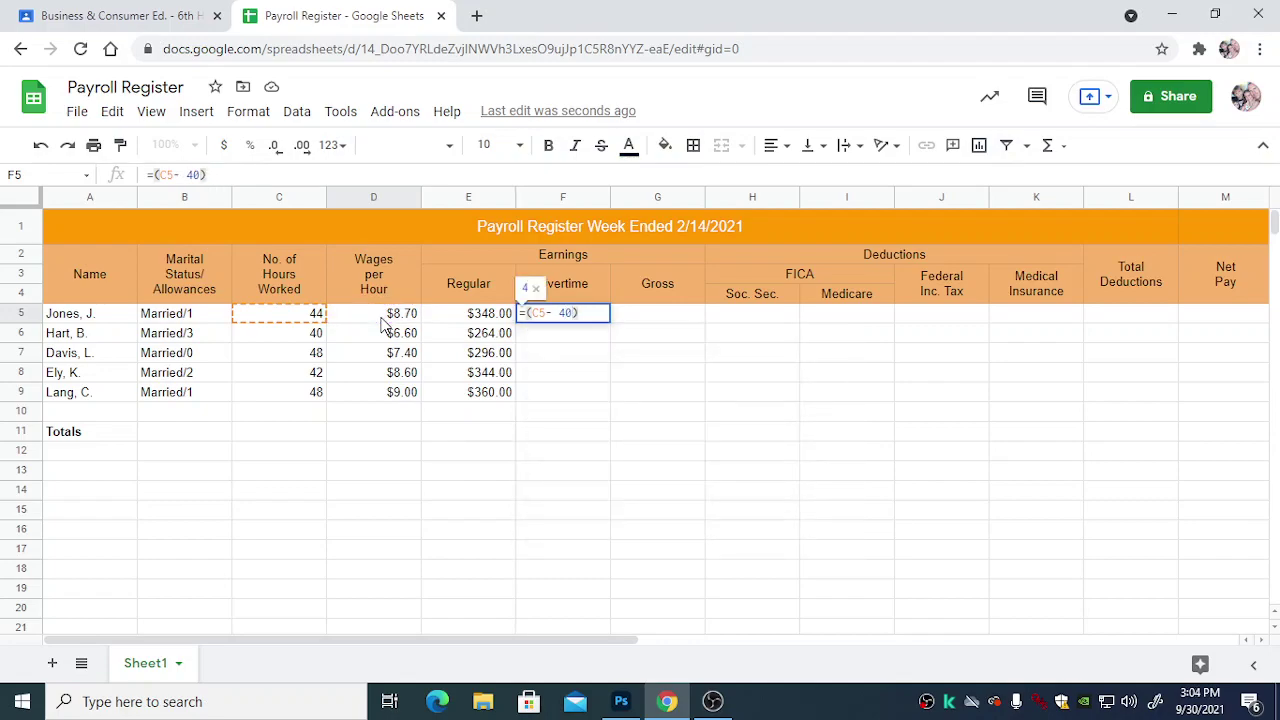
Step: Complete the overtime formula in F5 by appending *D5*1.5, and fill it down through F9
text(*)
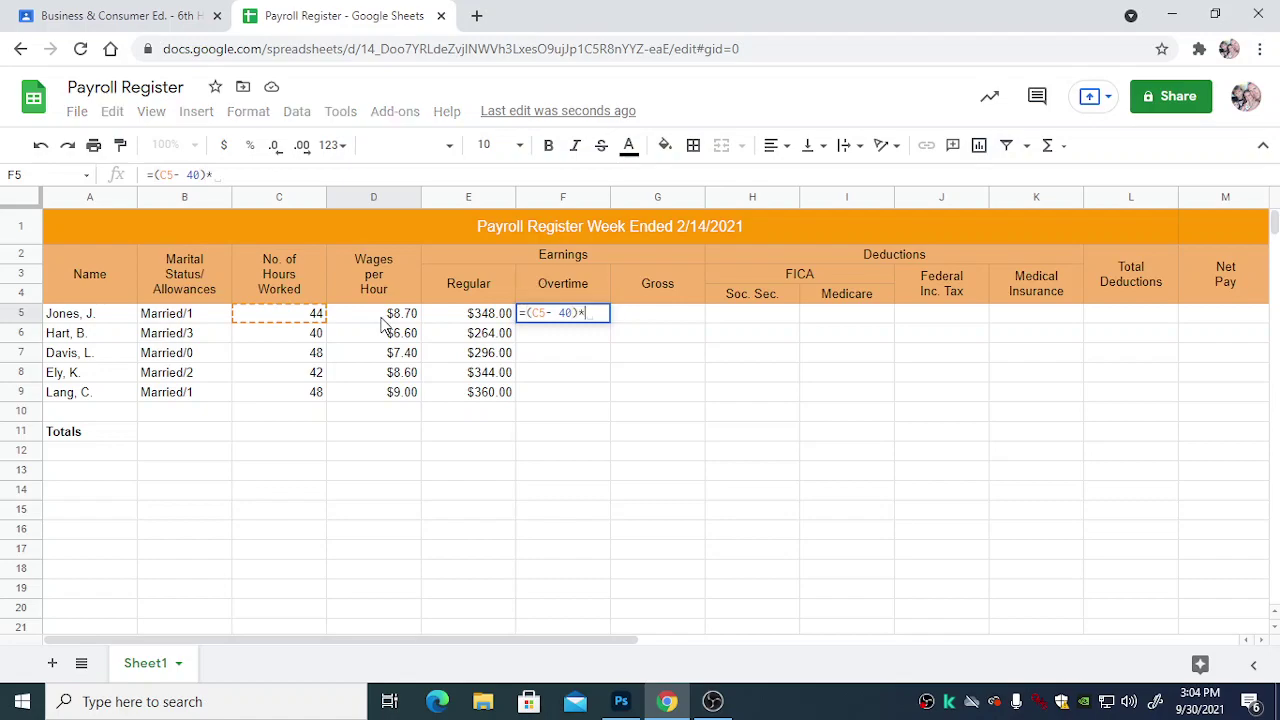
click(381, 316)
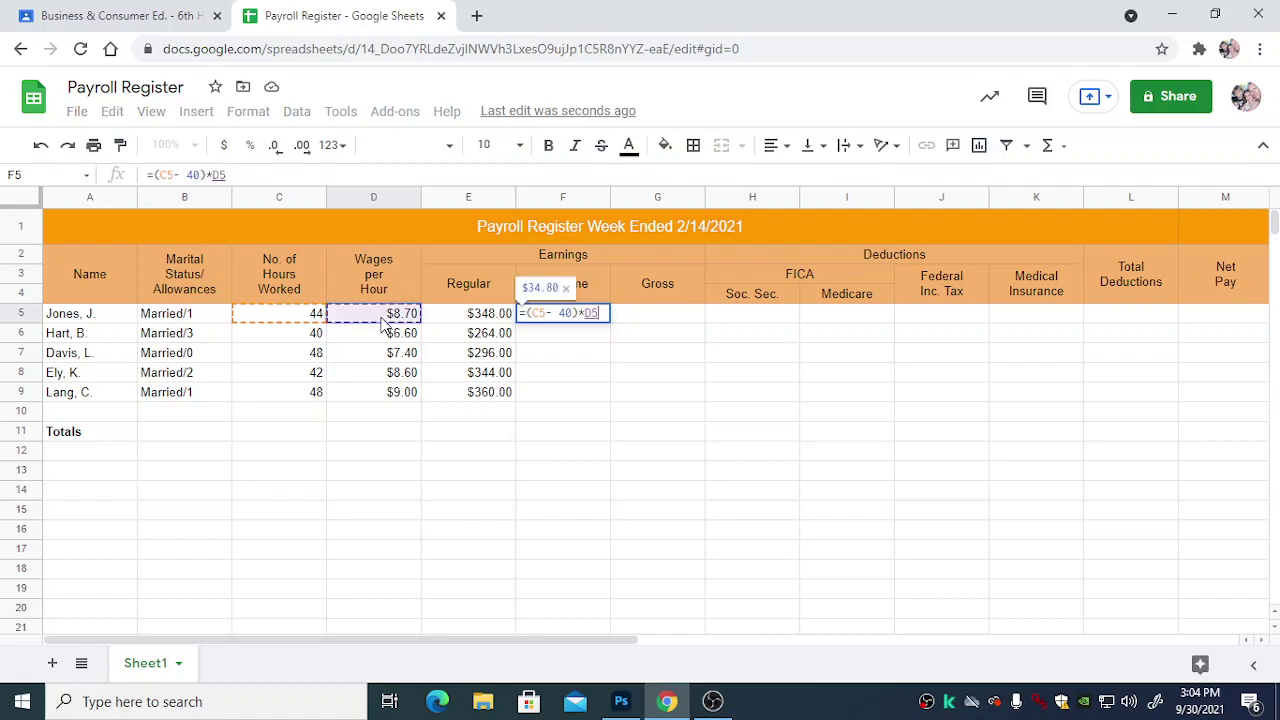
text(*1.)
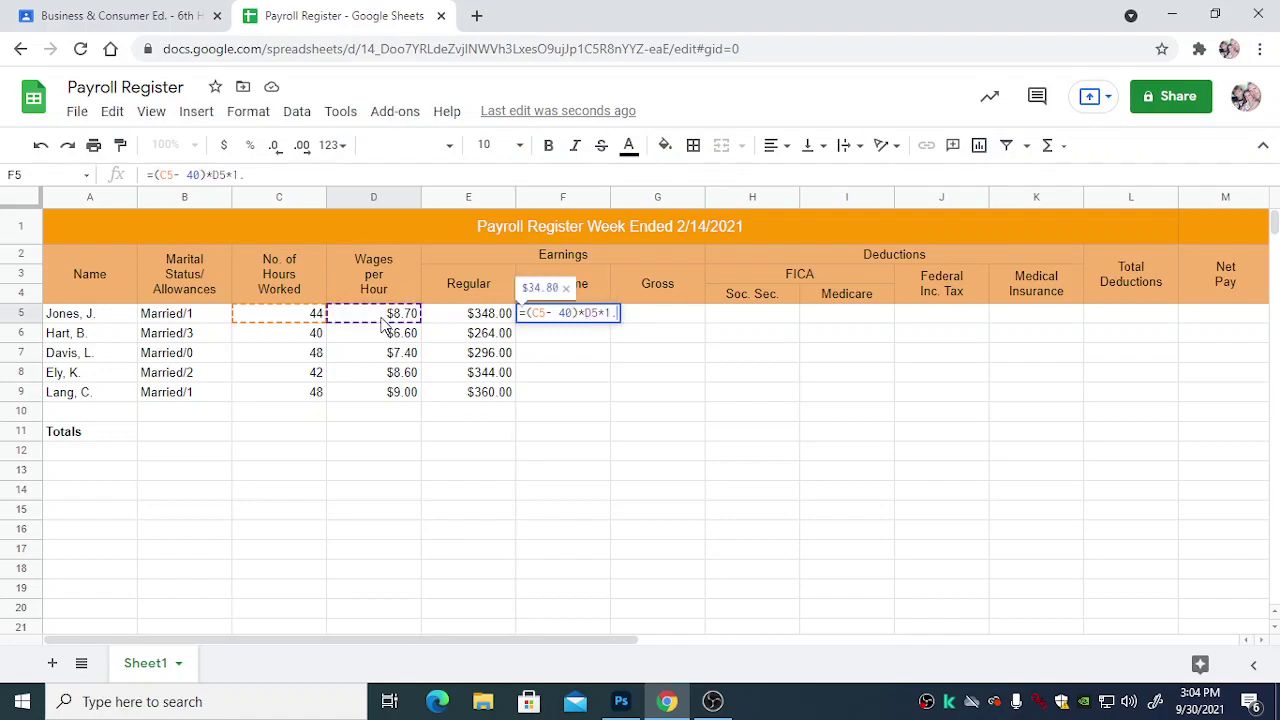
text(5)
key(Return)
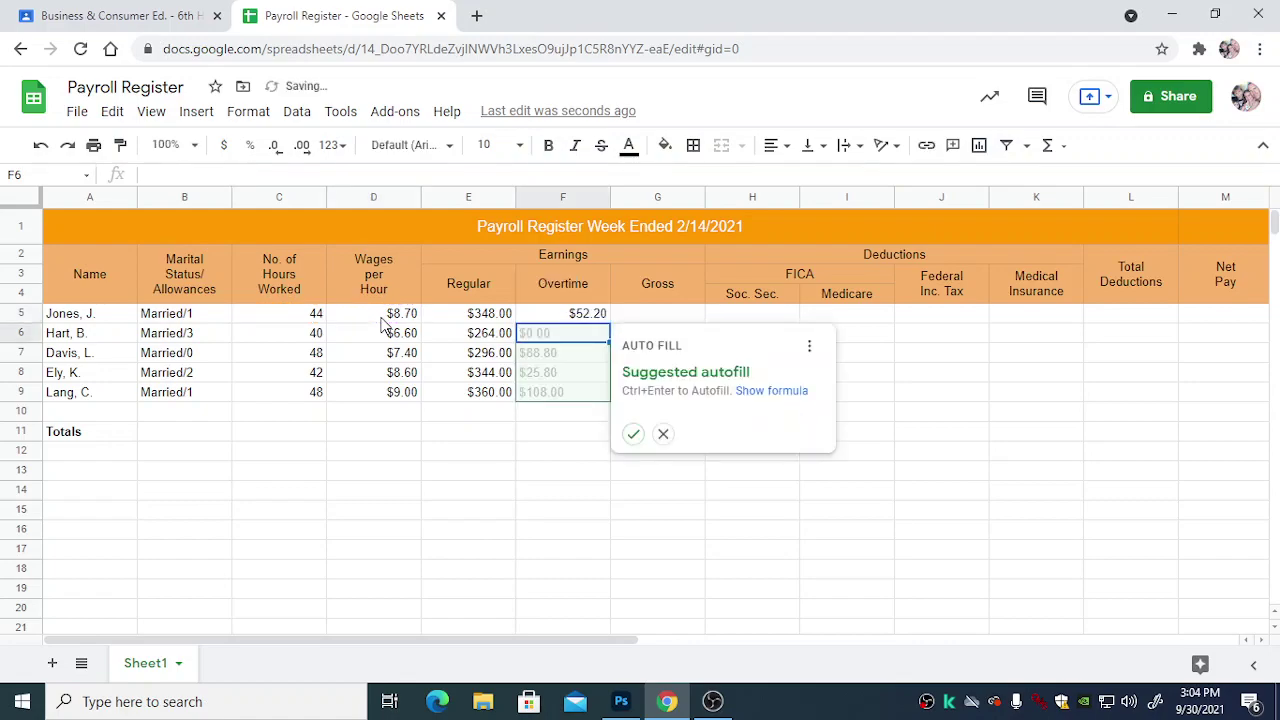
key(Up)
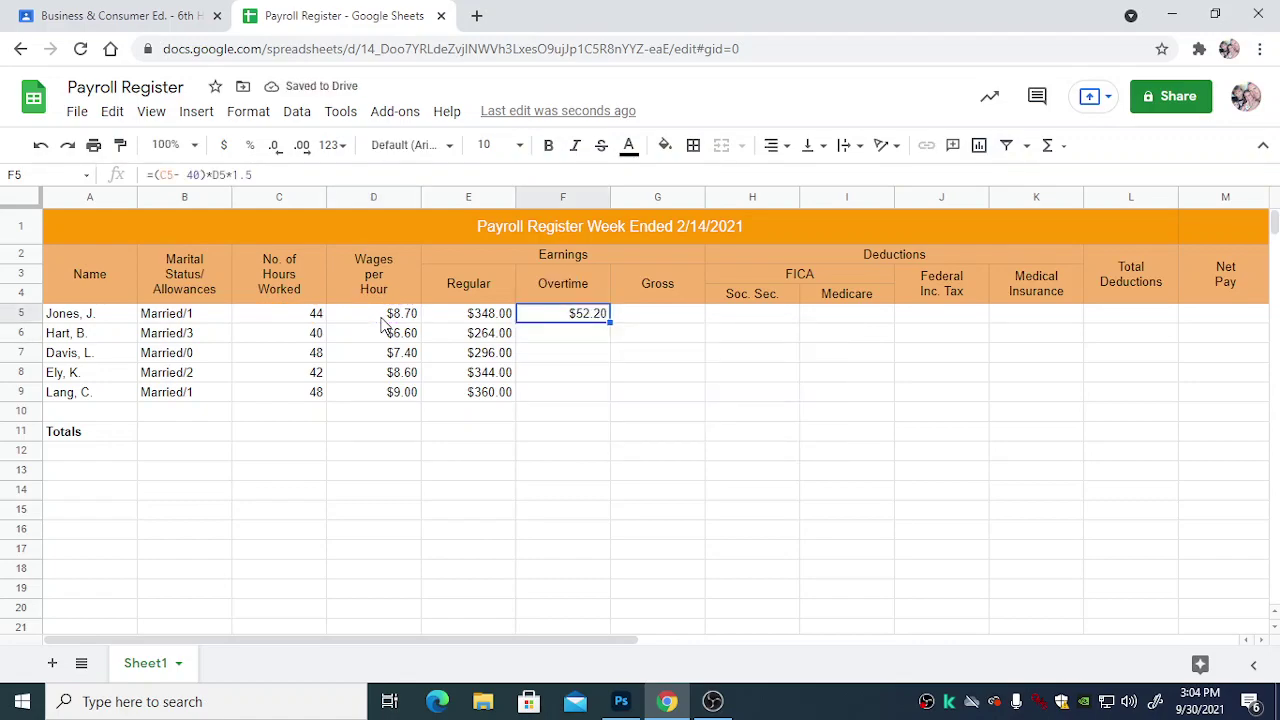
drag(610, 322, 608, 394)
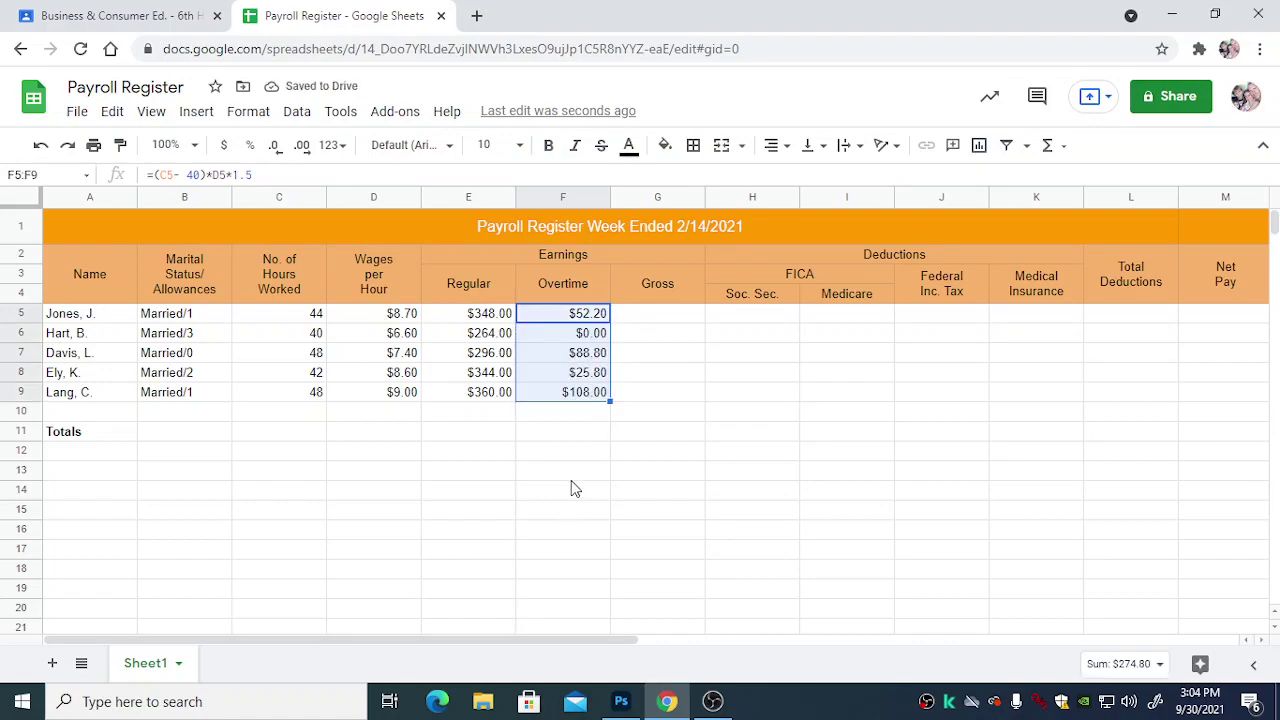
Step: Calculate gross earnings with =E5+F5 in G5 and fill the formula down through G9
click(668, 317)
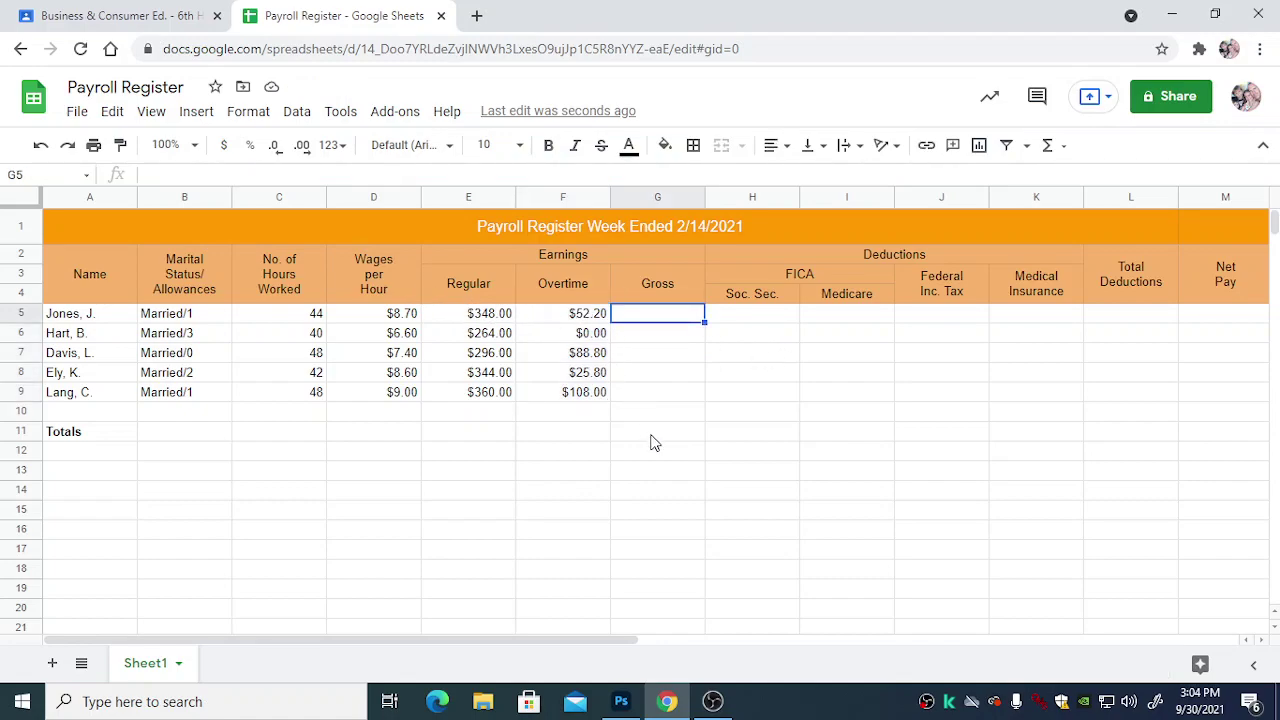
text(=)
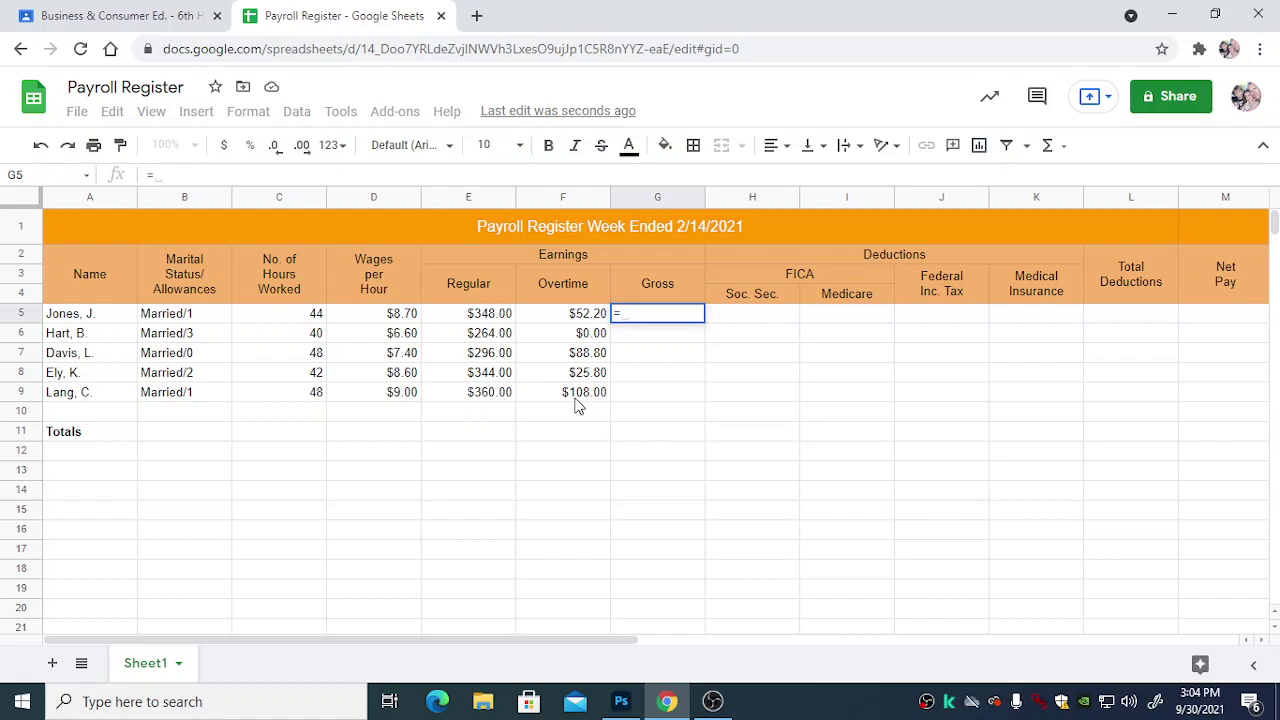
click(492, 316)
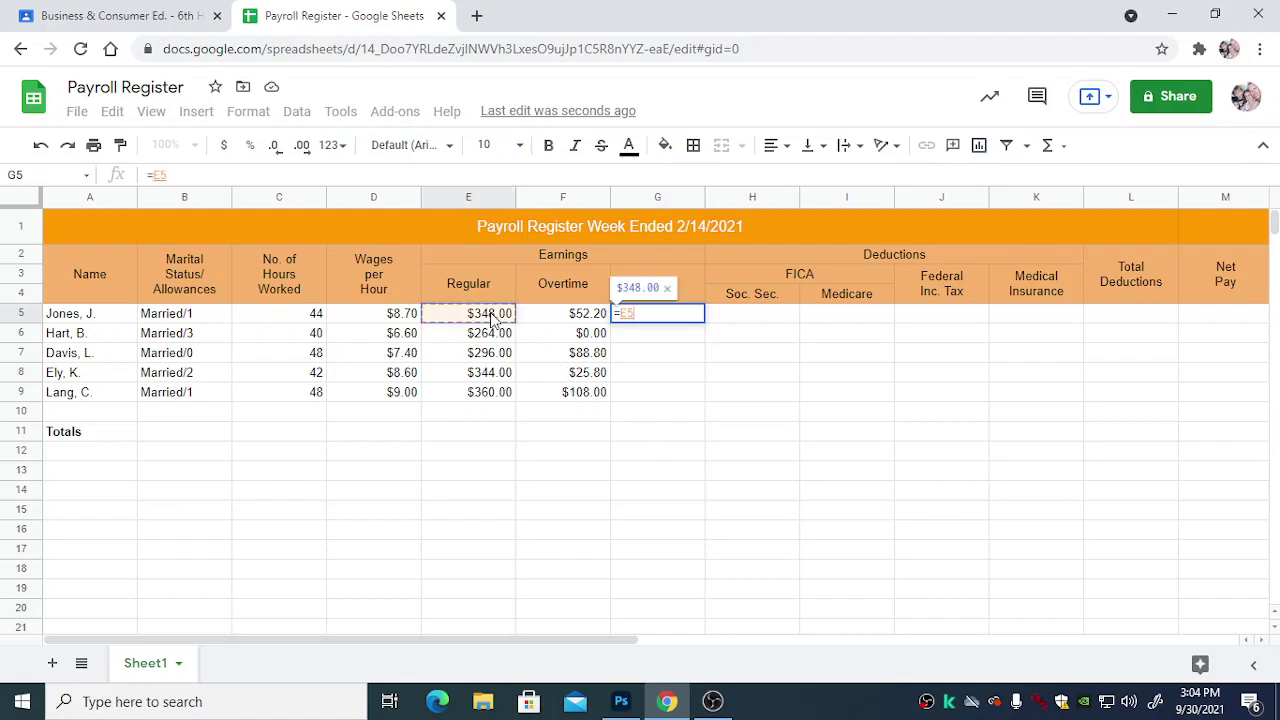
text(+)
click(556, 320)
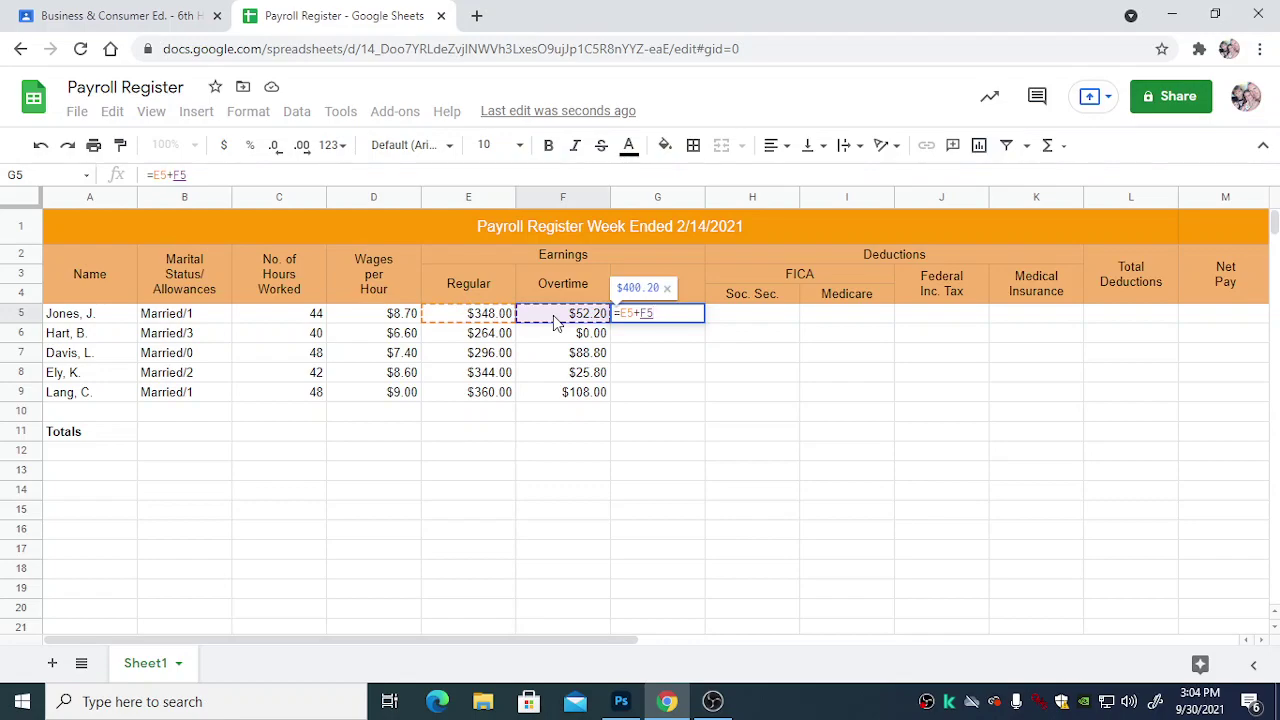
key(Return)
click(685, 320)
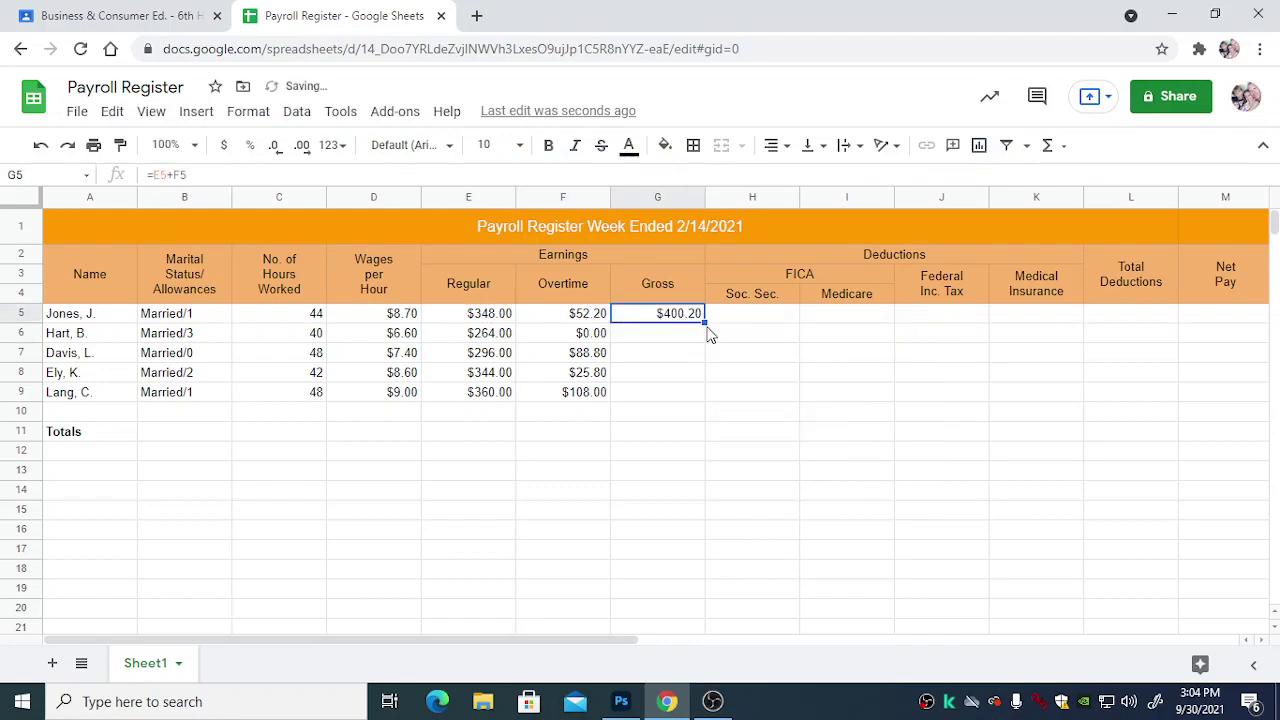
drag(704, 322, 705, 390)
click(790, 428)
Step: Switch to Google Classroom, open the linked Investopedia article on FICA, and look up the Social Security and Medicare tax rates
click(766, 318)
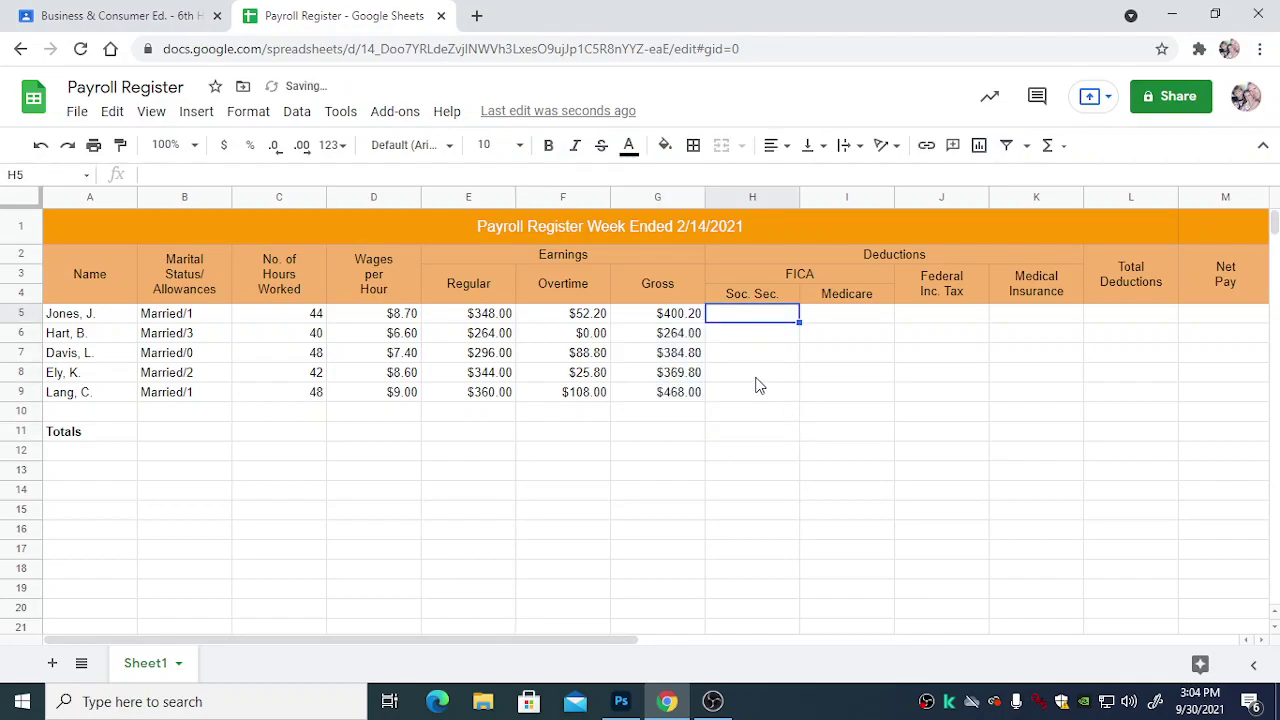
click(160, 16)
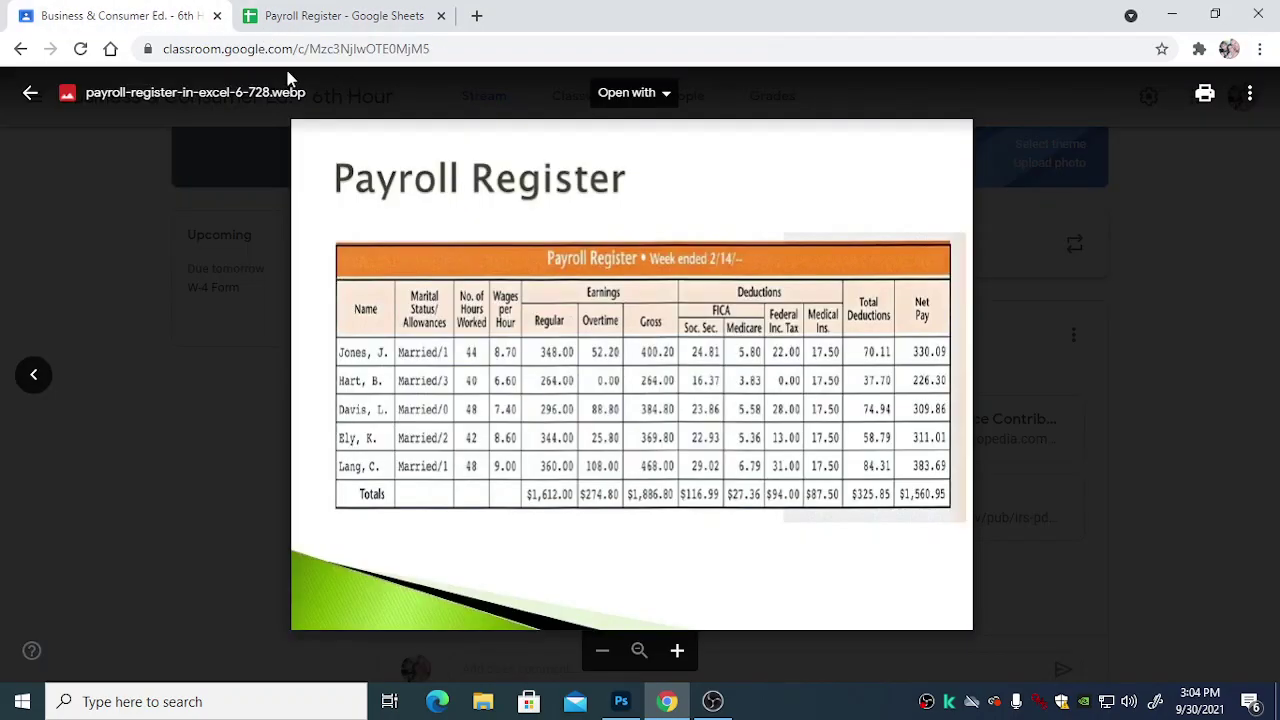
click(30, 94)
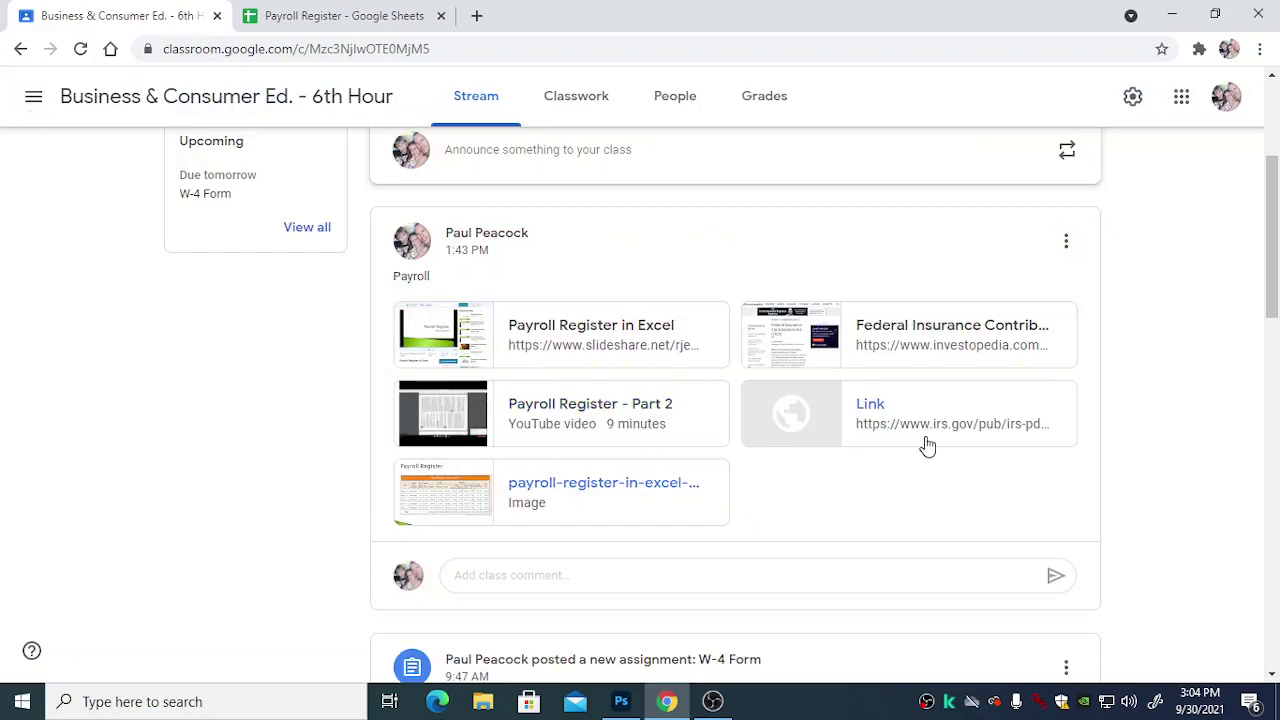
click(934, 335)
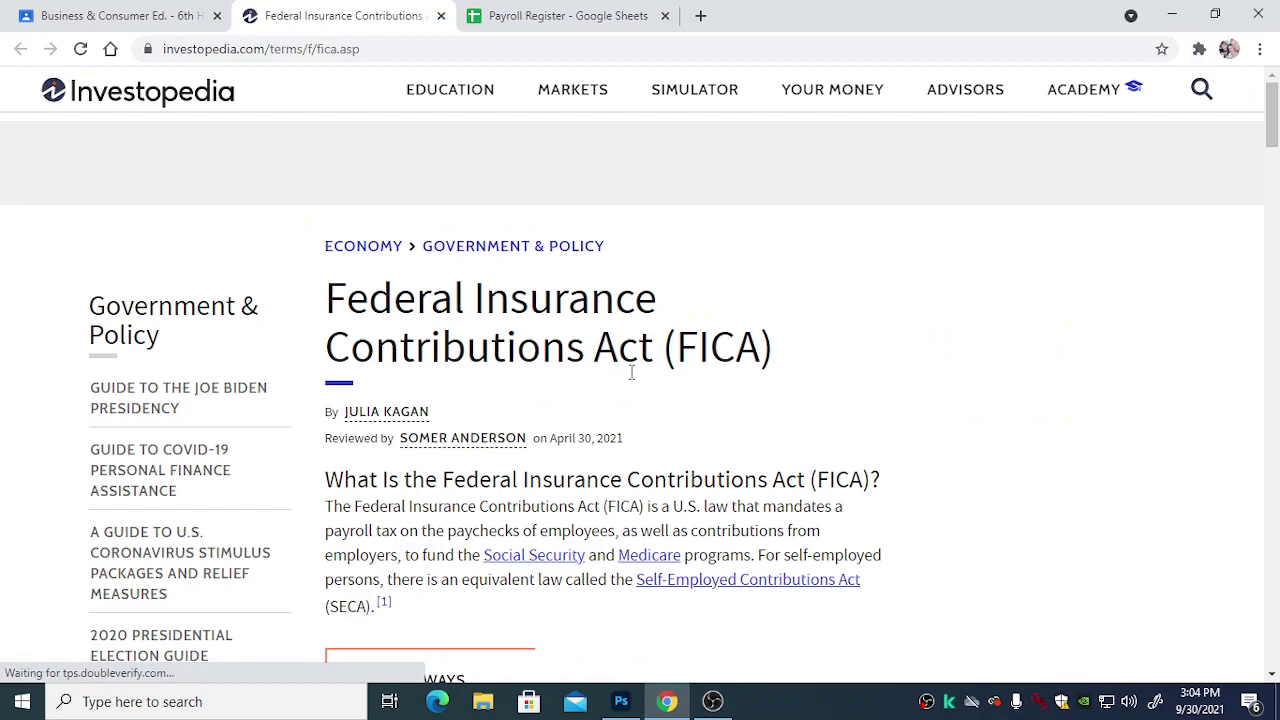
scroll(630, 375, down, 10)
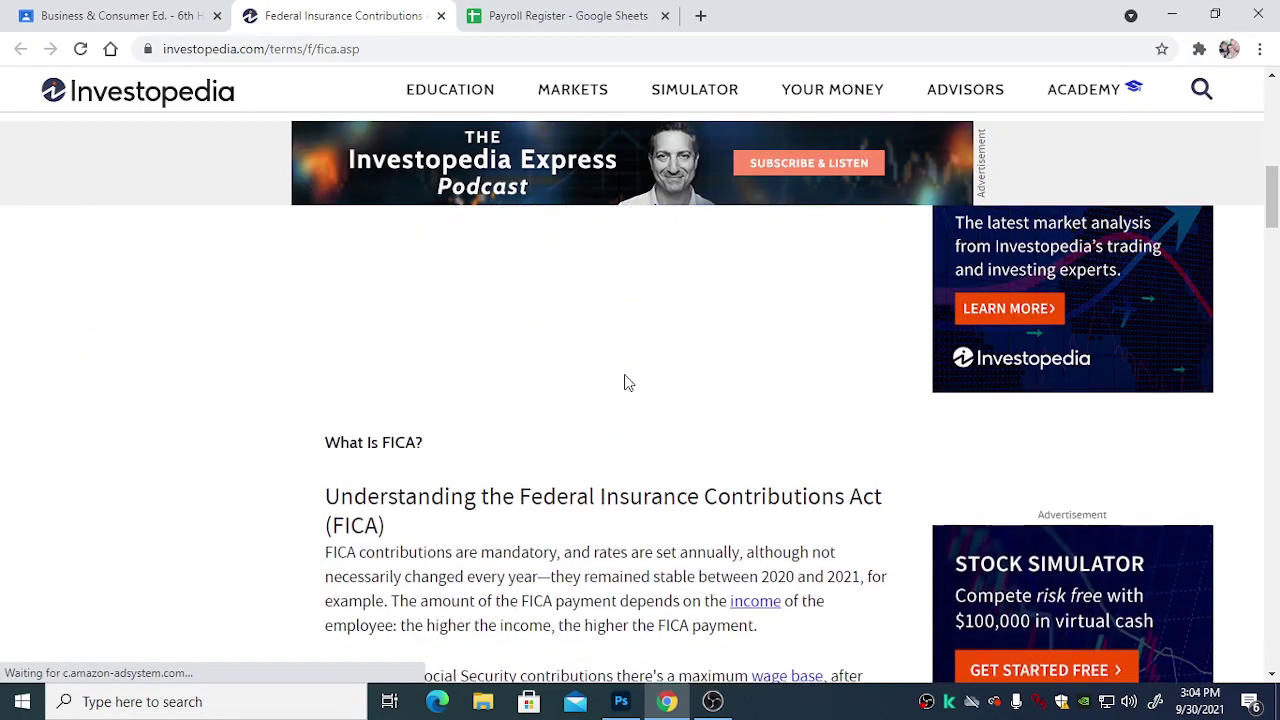
scroll(637, 360, up, 4)
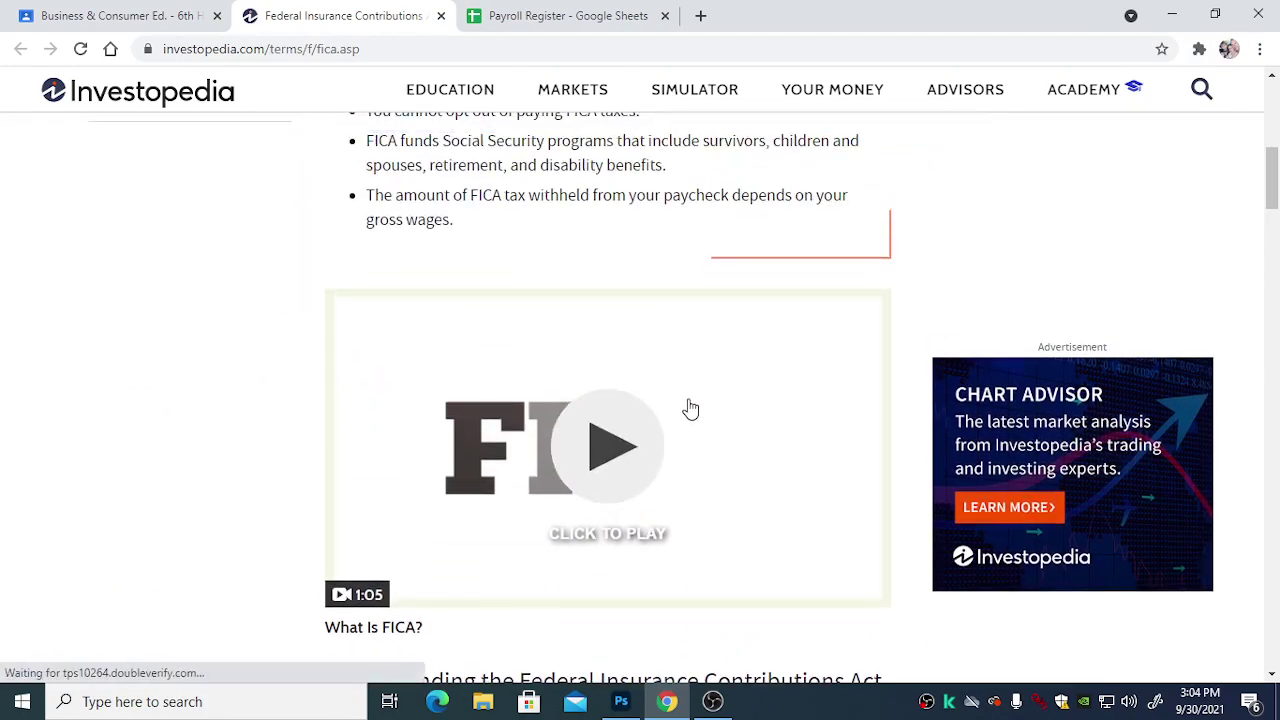
scroll(688, 410, down, 5)
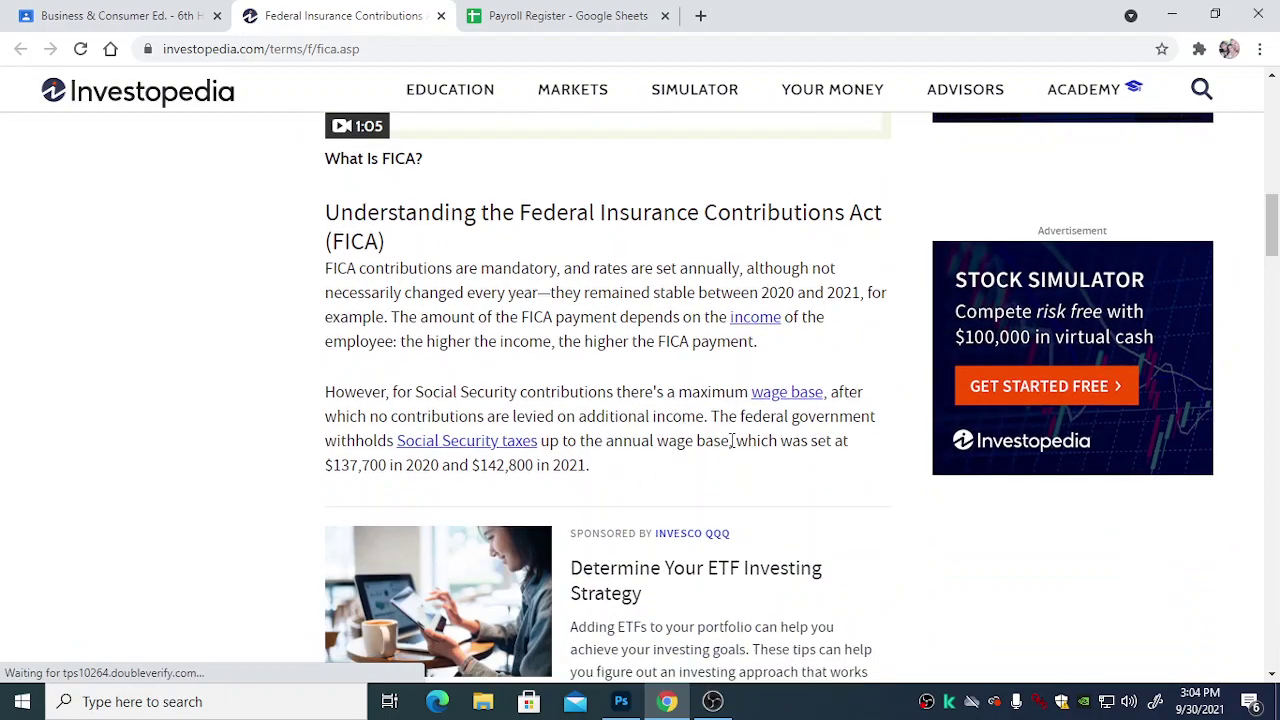
scroll(731, 440, down, 1)
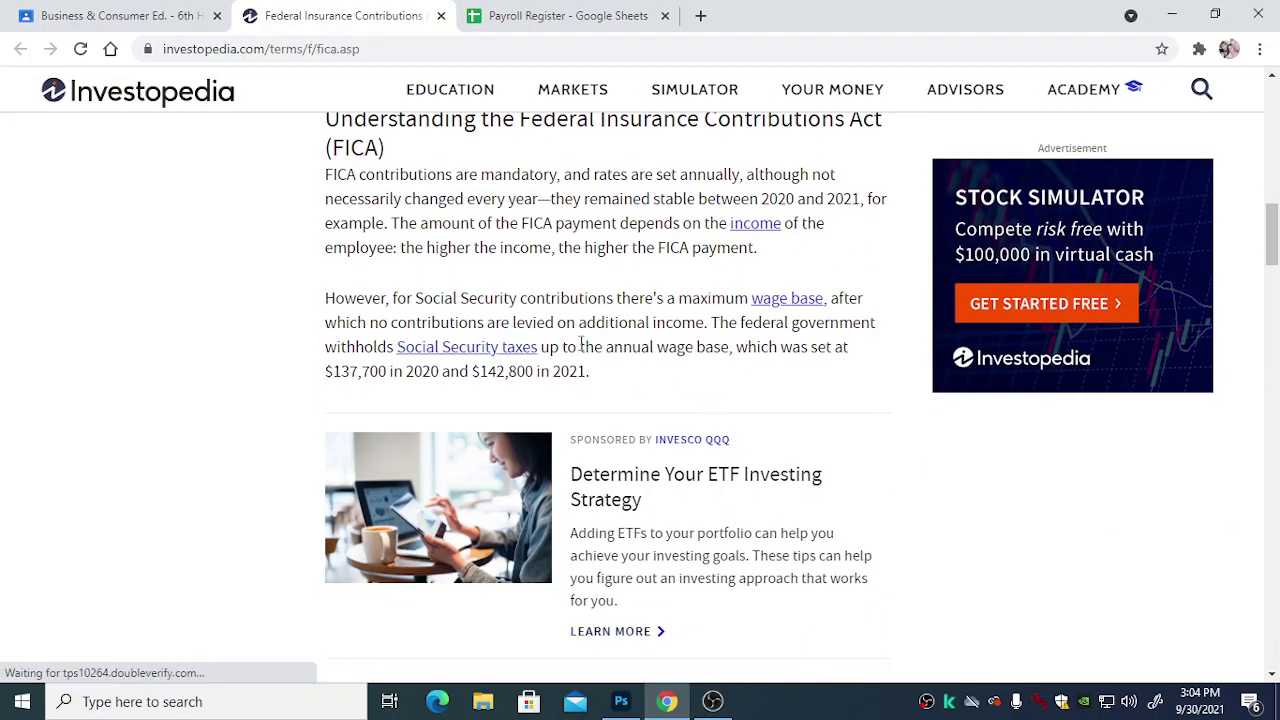
scroll(651, 309, down, 5)
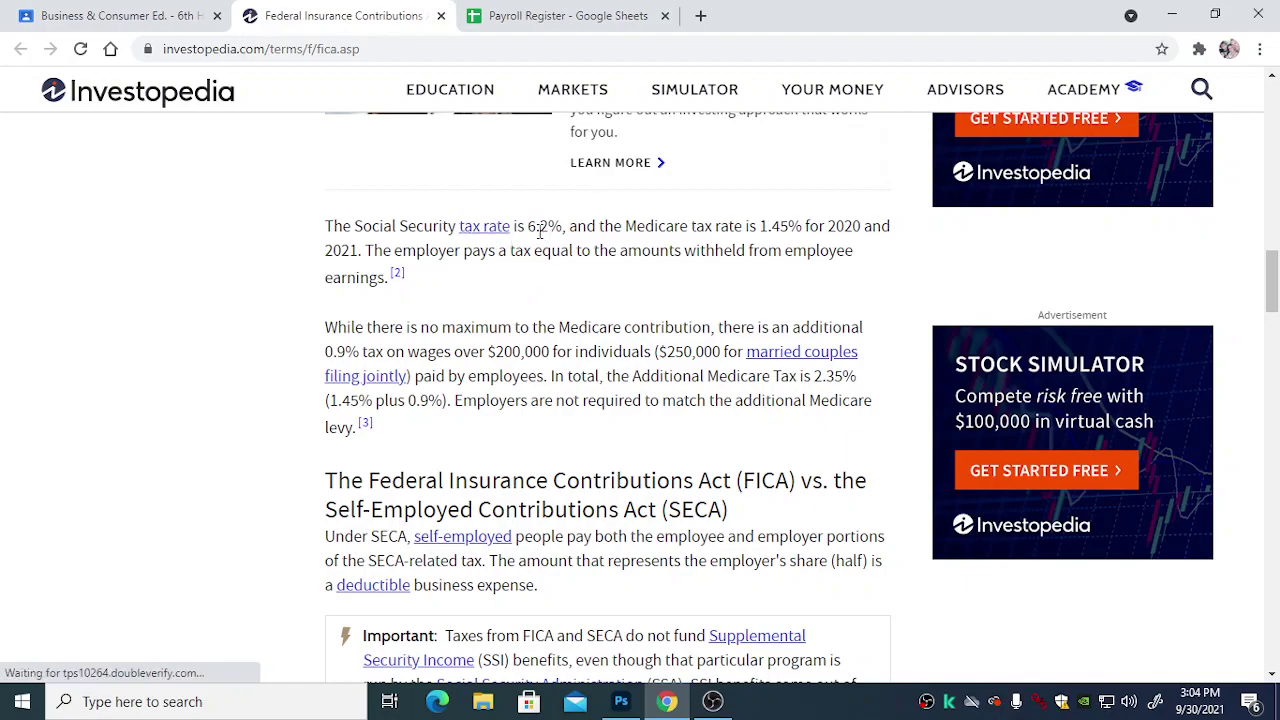
drag(525, 228, 563, 228)
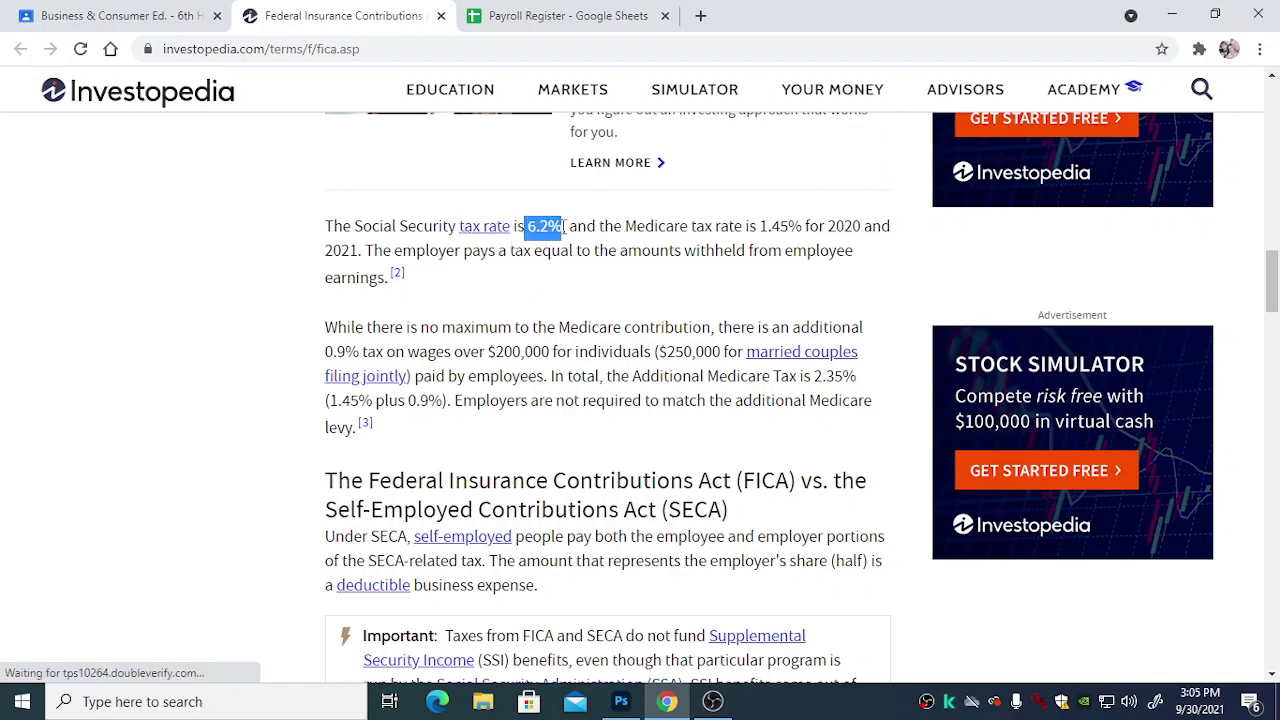
drag(330, 400, 373, 403)
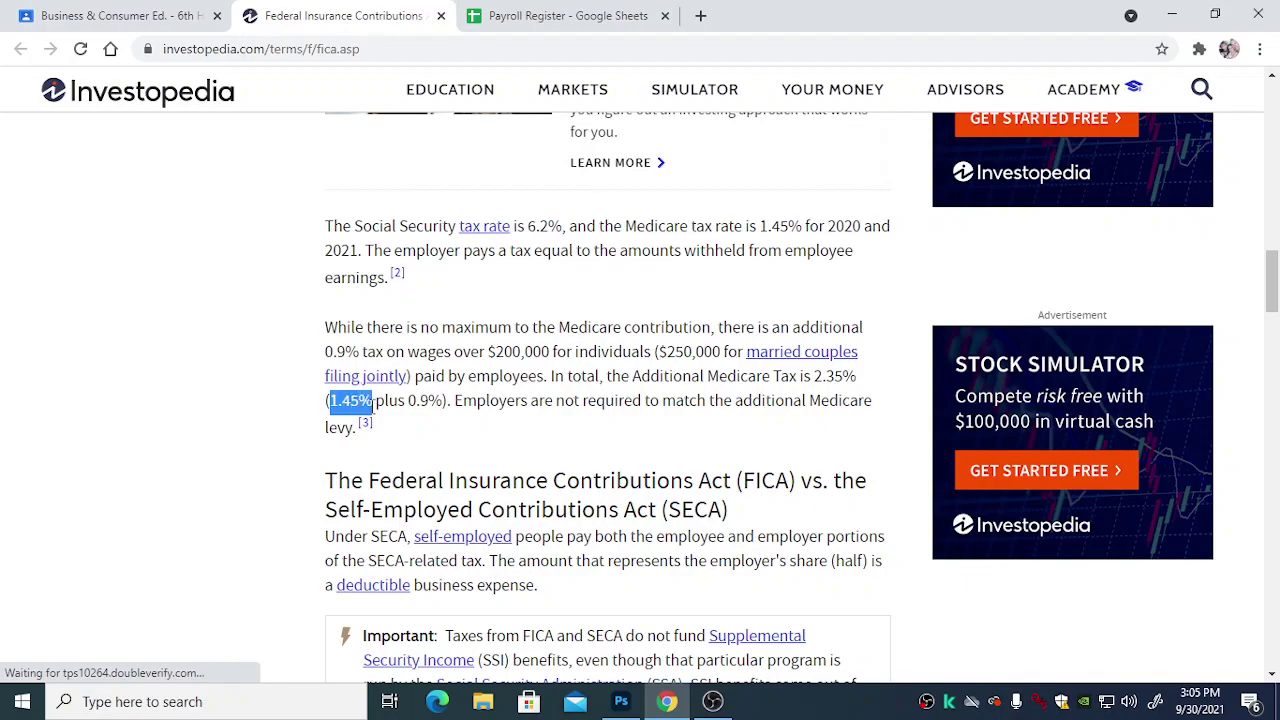
Step: Back in the Payroll Register sheet, calculate Social Security with =G5*6.2% in H5 and fill the formula down through H9
click(594, 22)
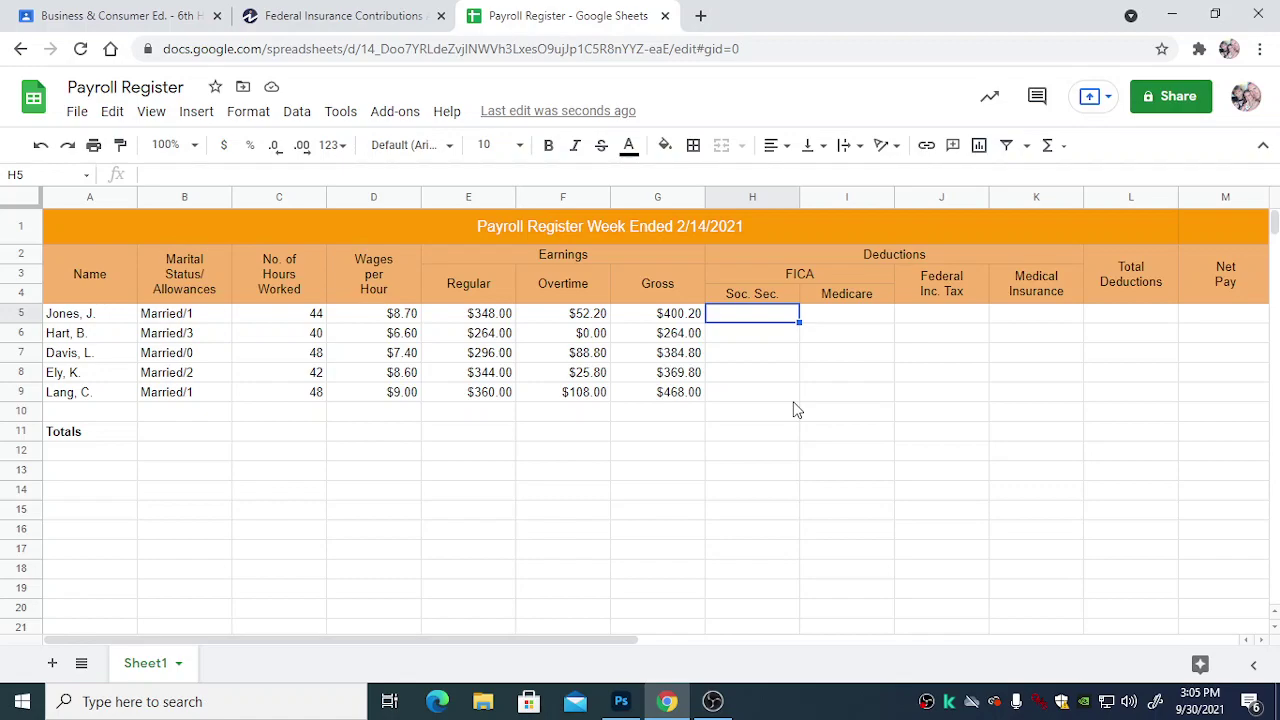
text(=)
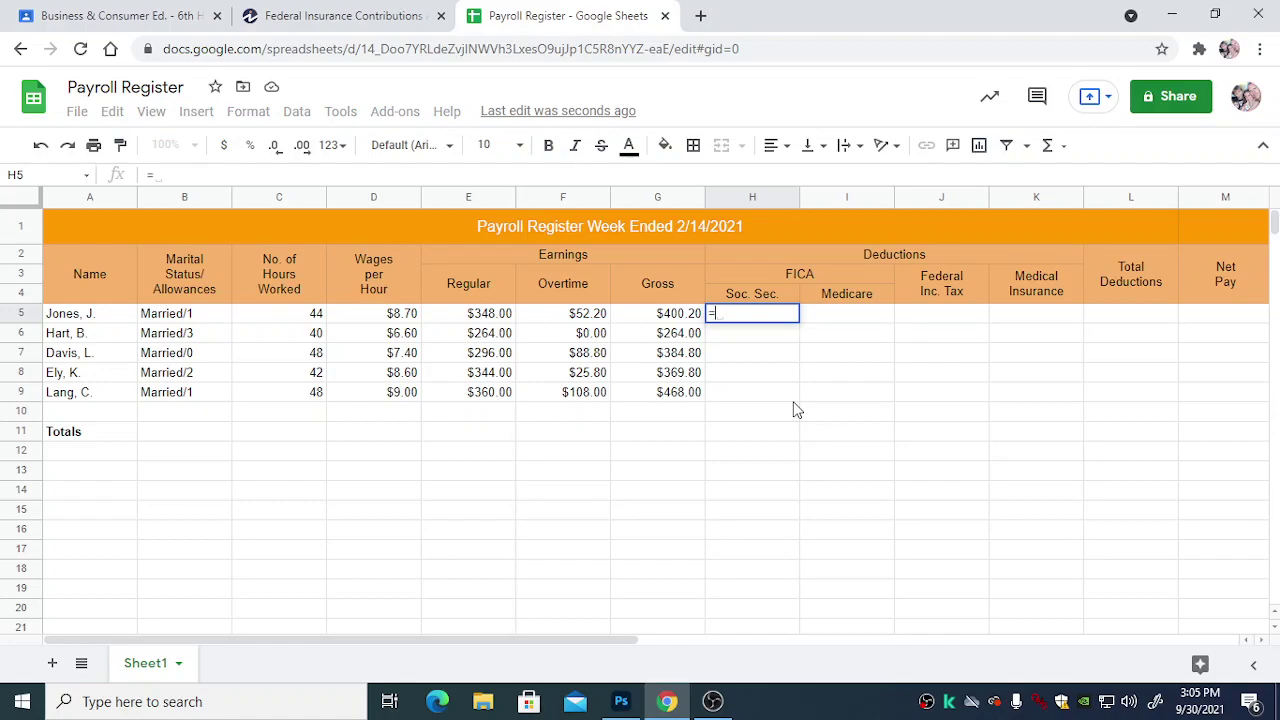
key(Left)
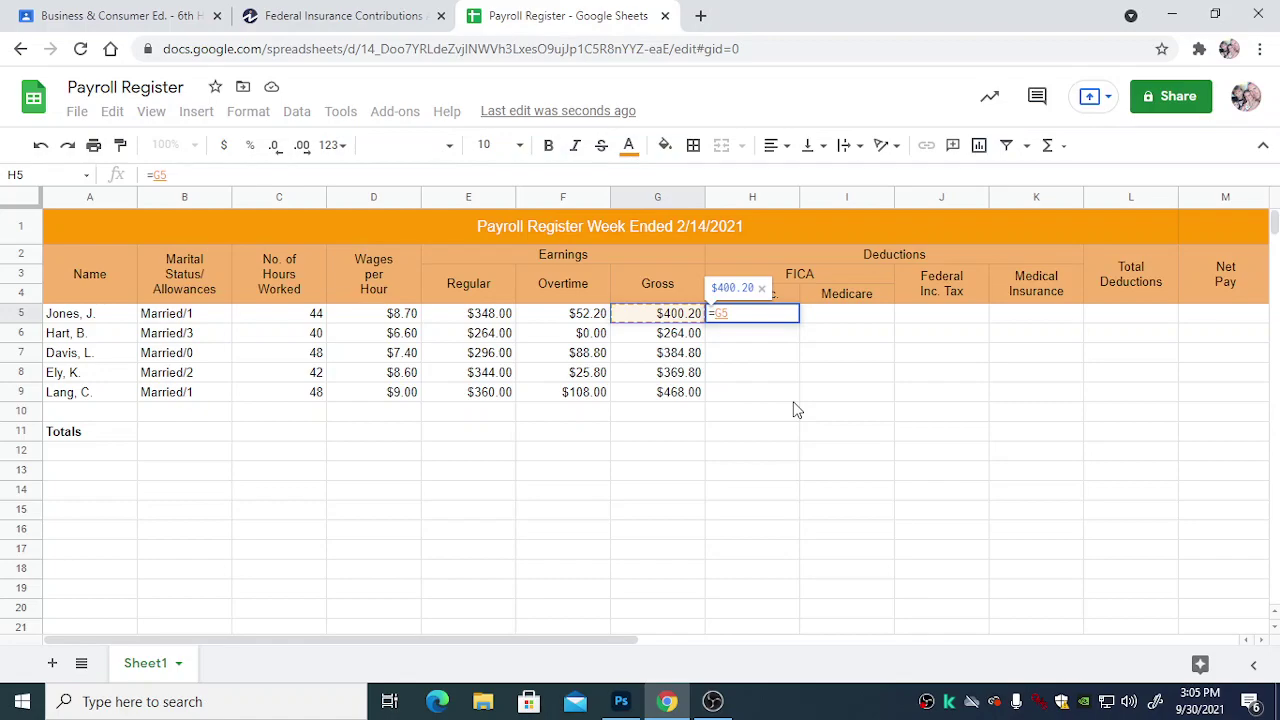
text(*)
text(6.)
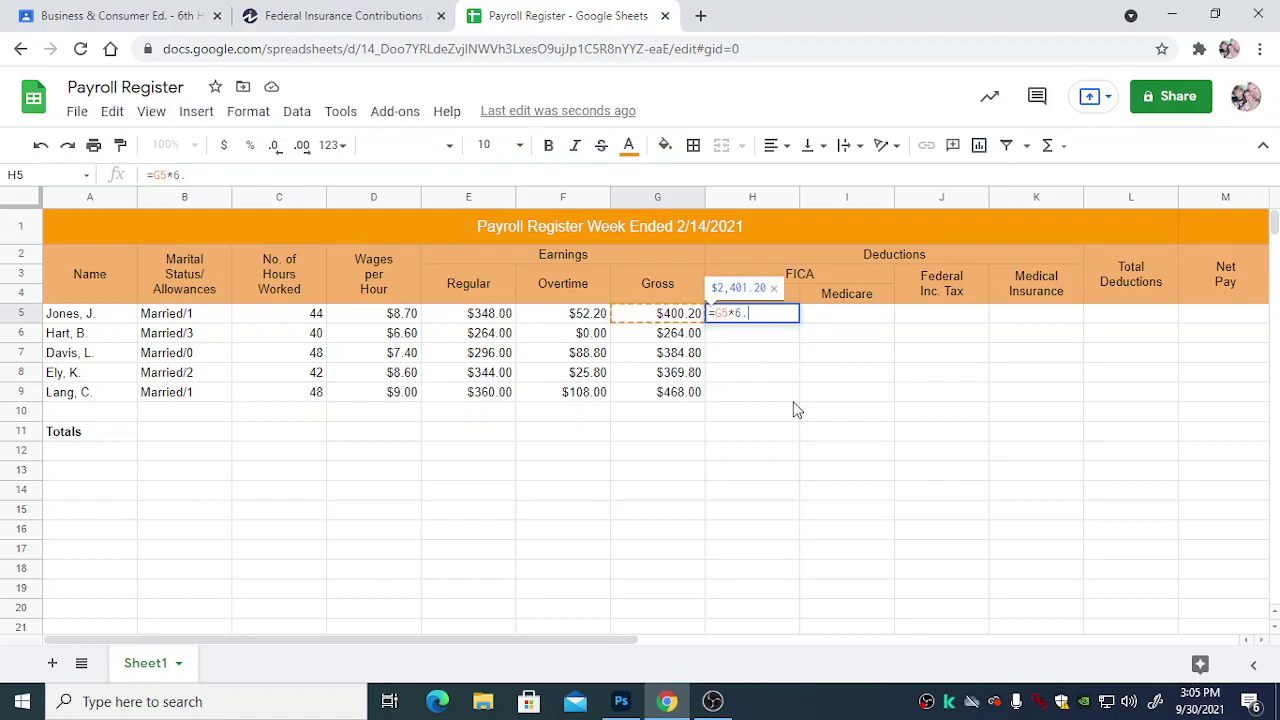
text(2%)
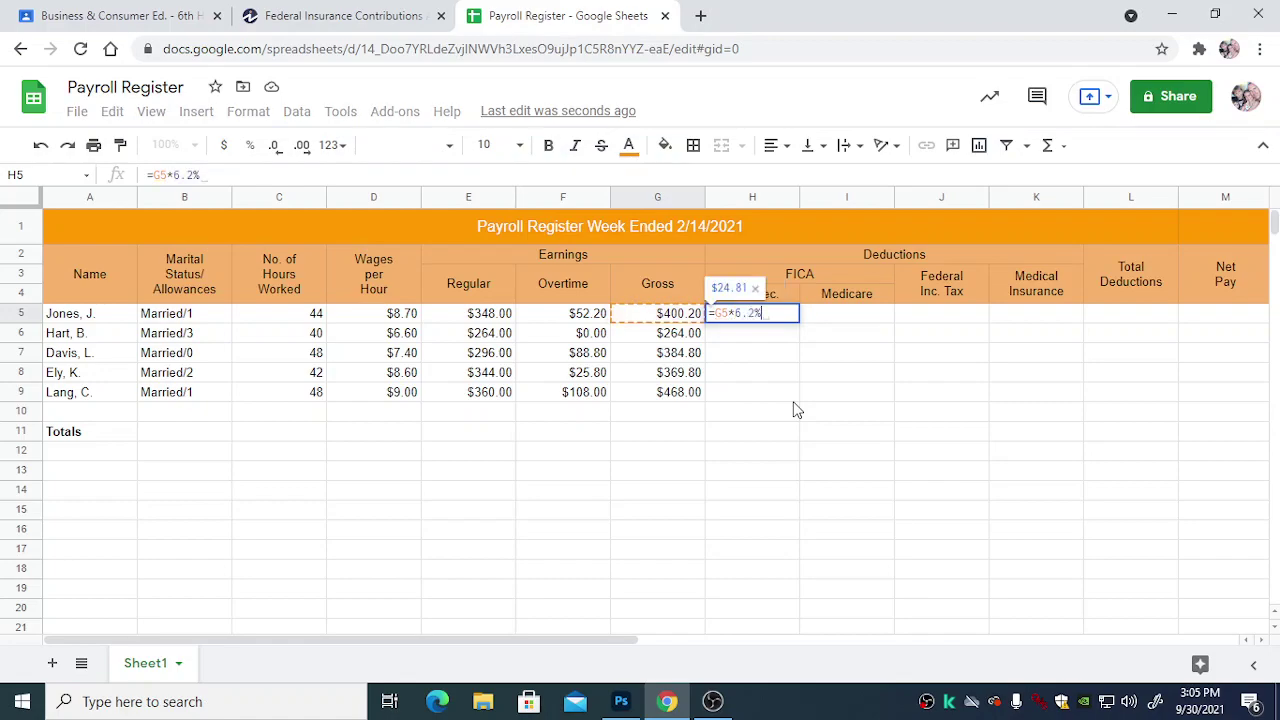
key(Return)
key(Up)
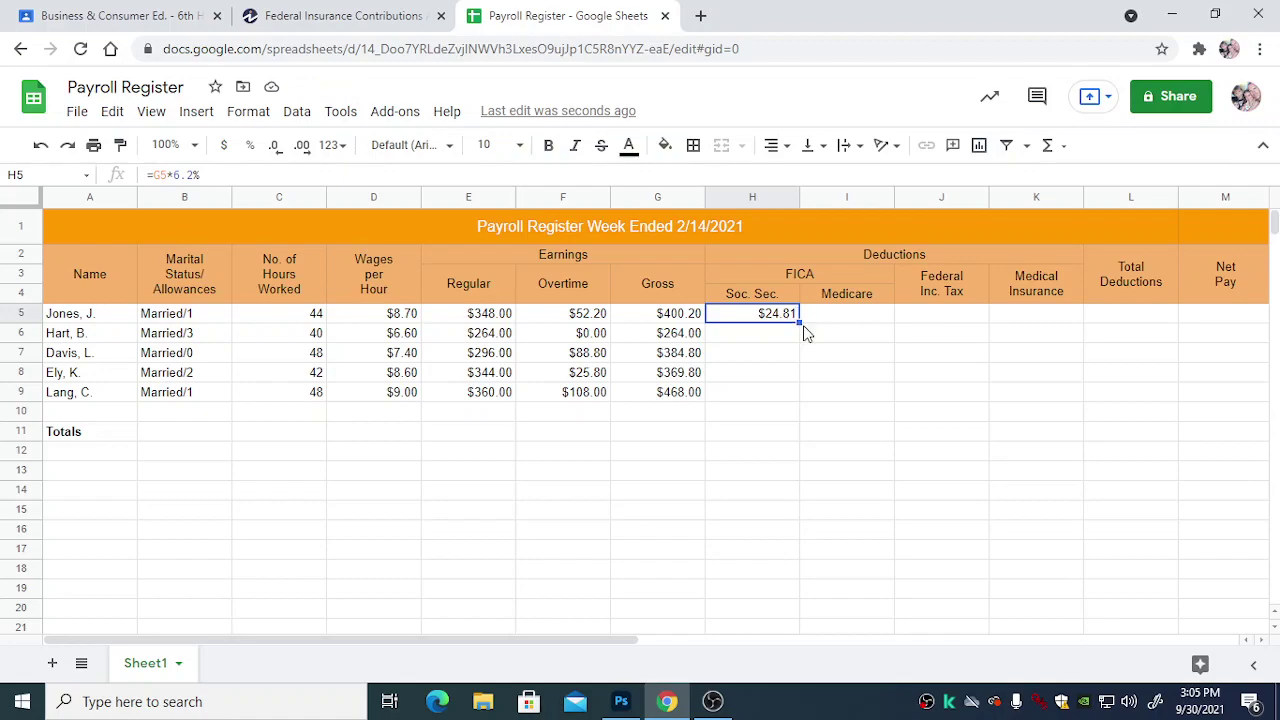
drag(798, 322, 789, 392)
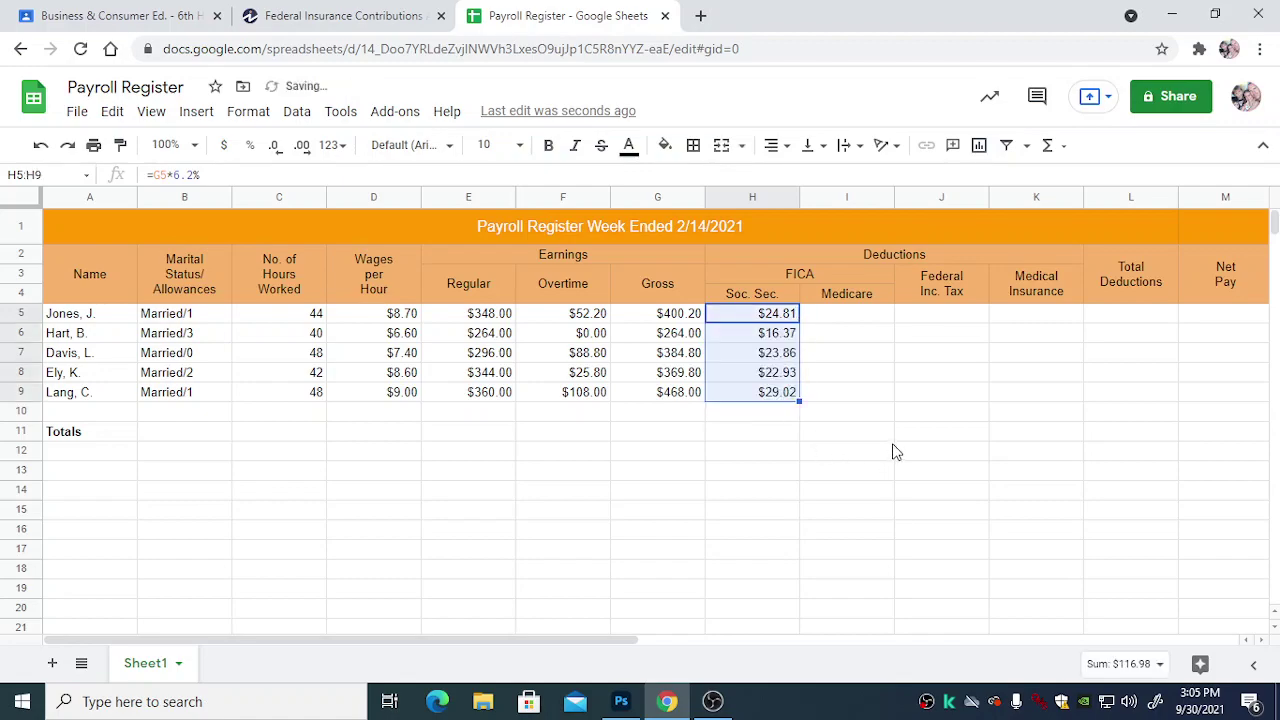
Step: Calculate Medicare with =G5*1.45% in I5 and fill the formula down through I9
click(856, 315)
text(=)
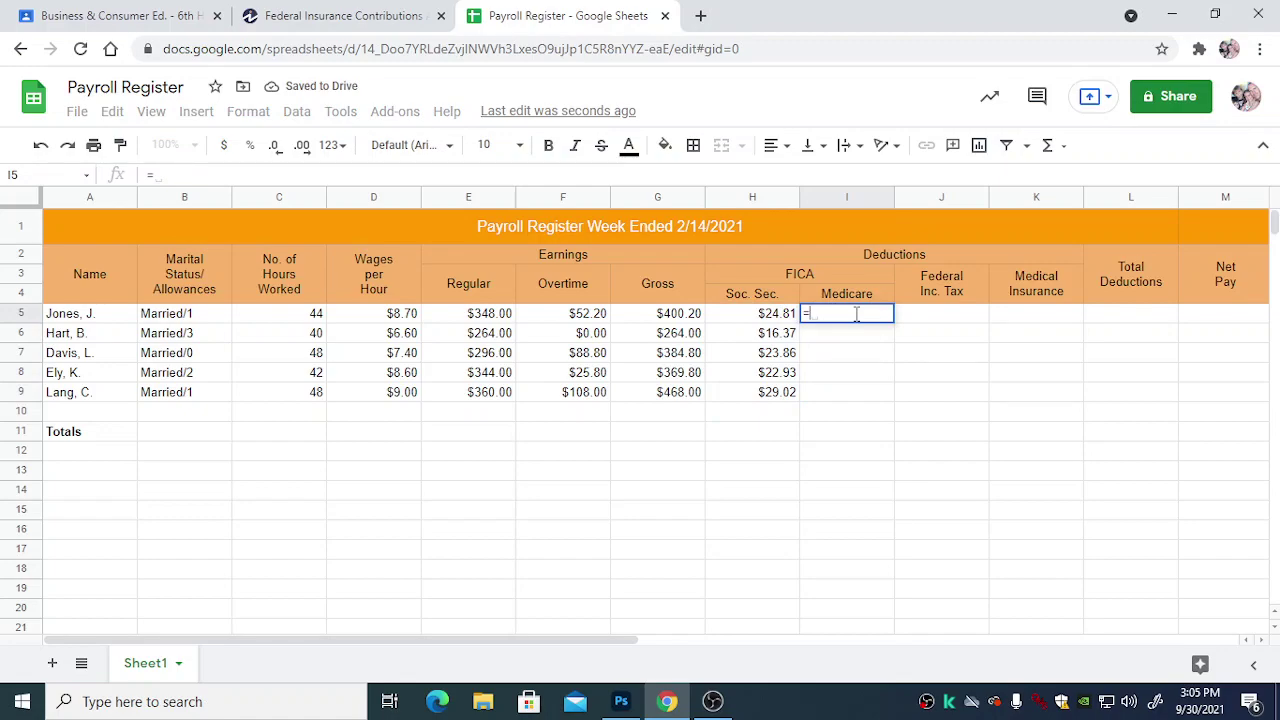
click(688, 318)
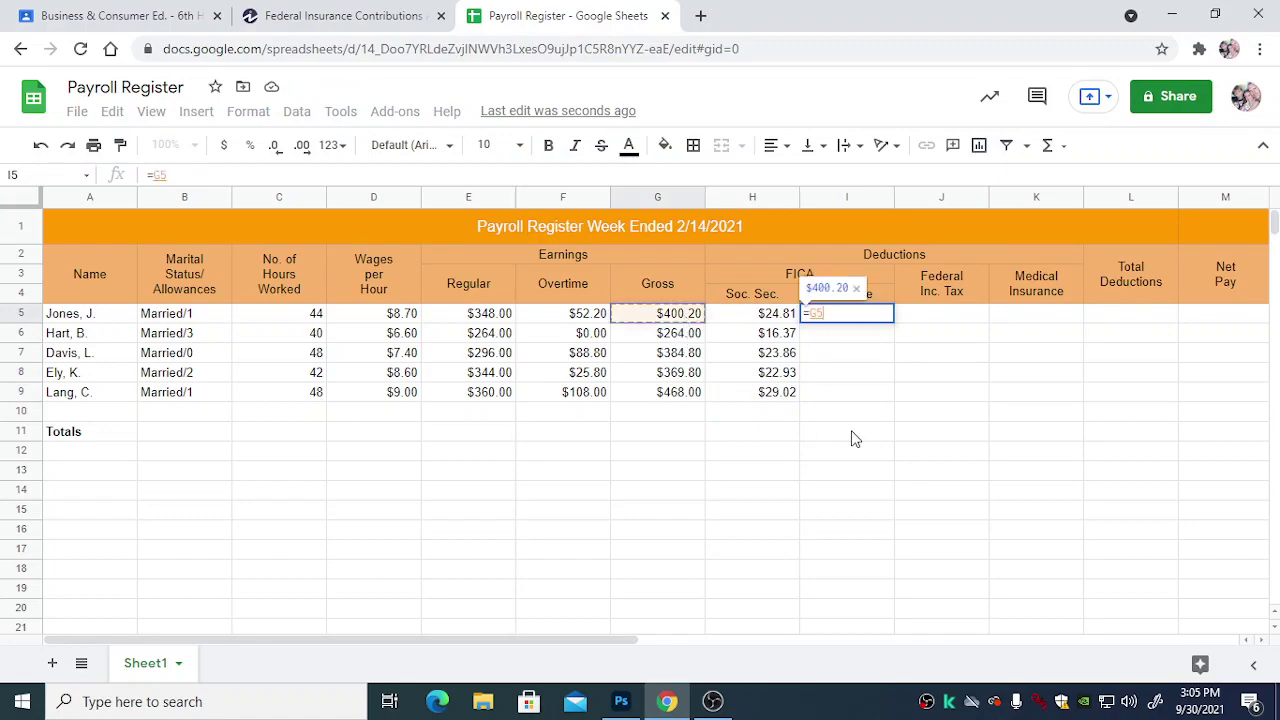
text(*)
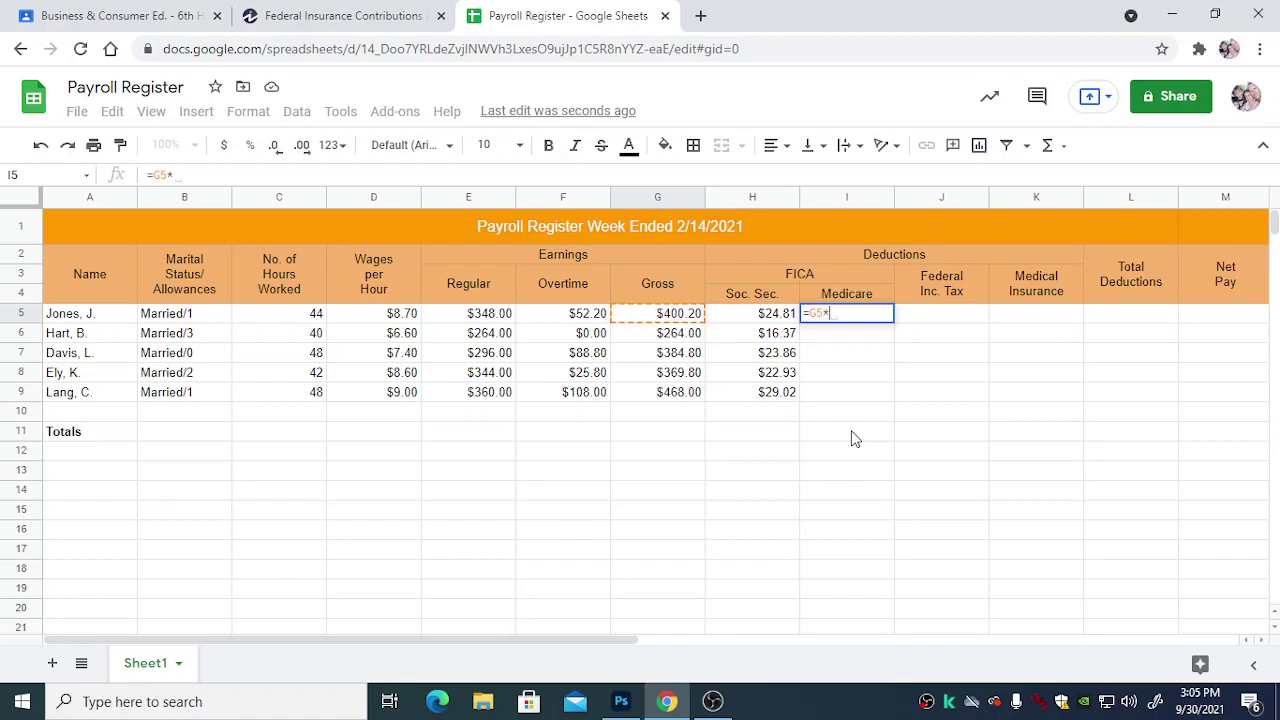
text(1.45%)
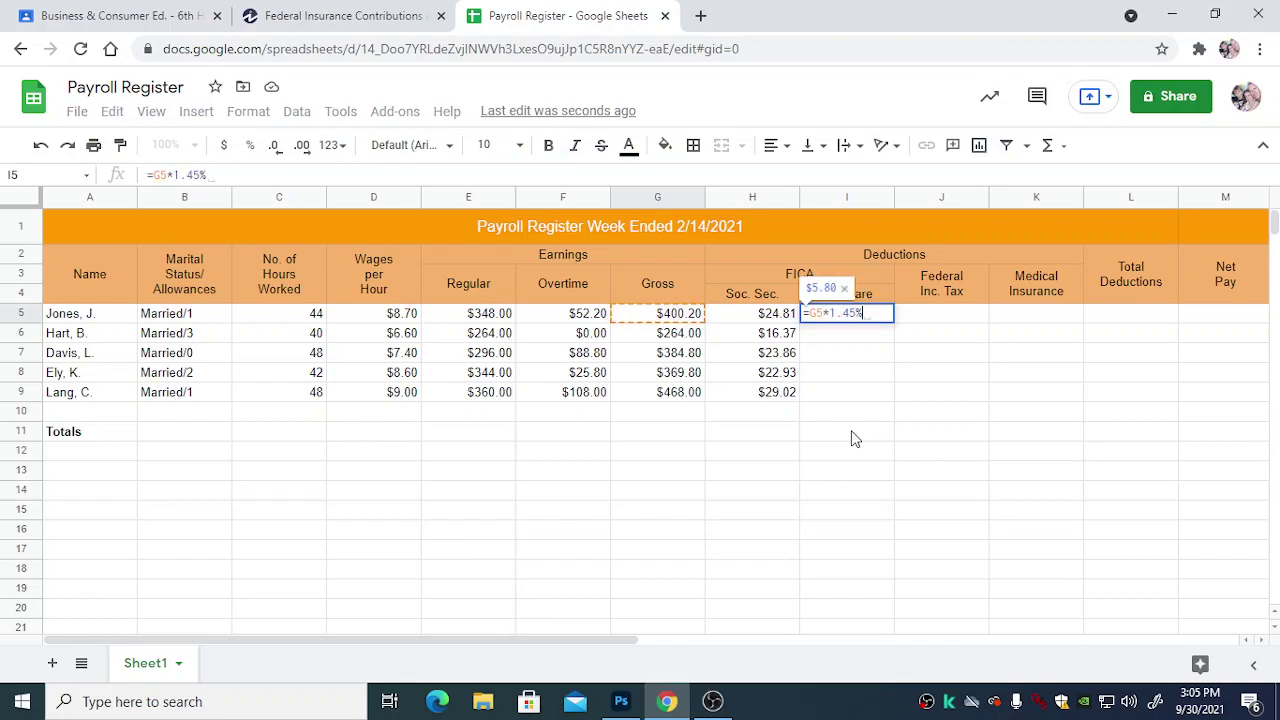
key(Return)
click(878, 318)
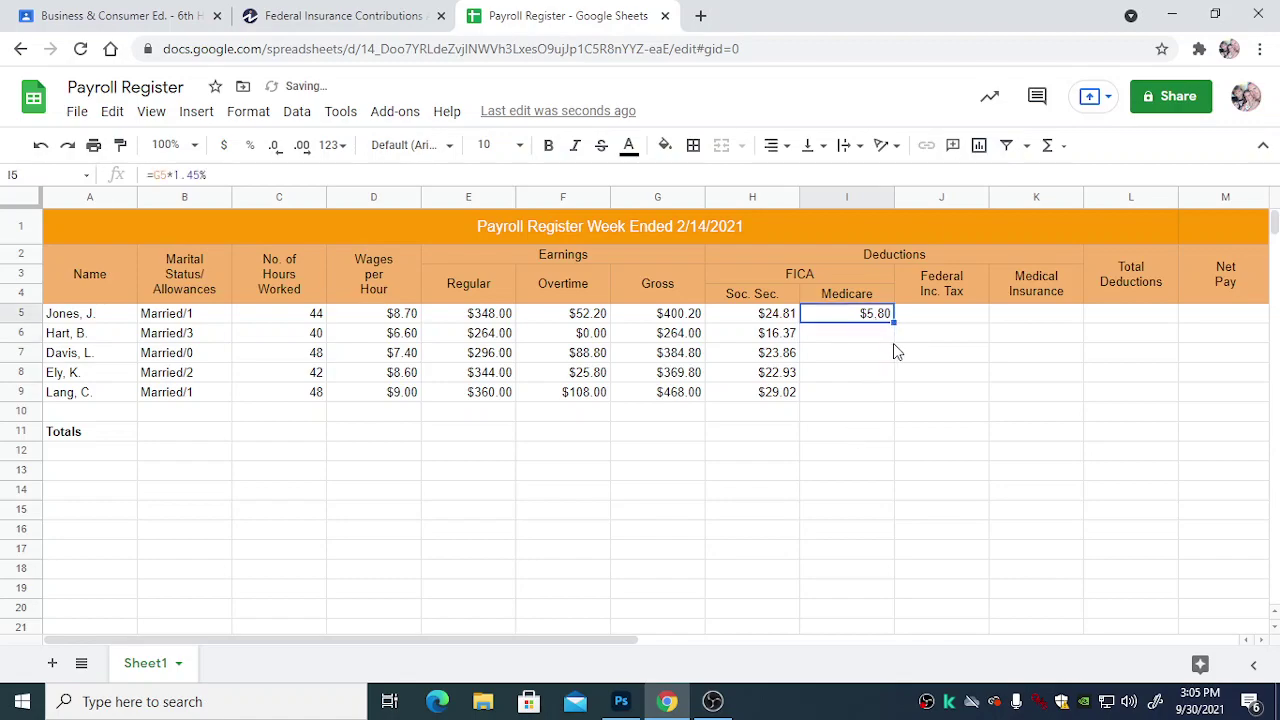
drag(893, 322, 885, 390)
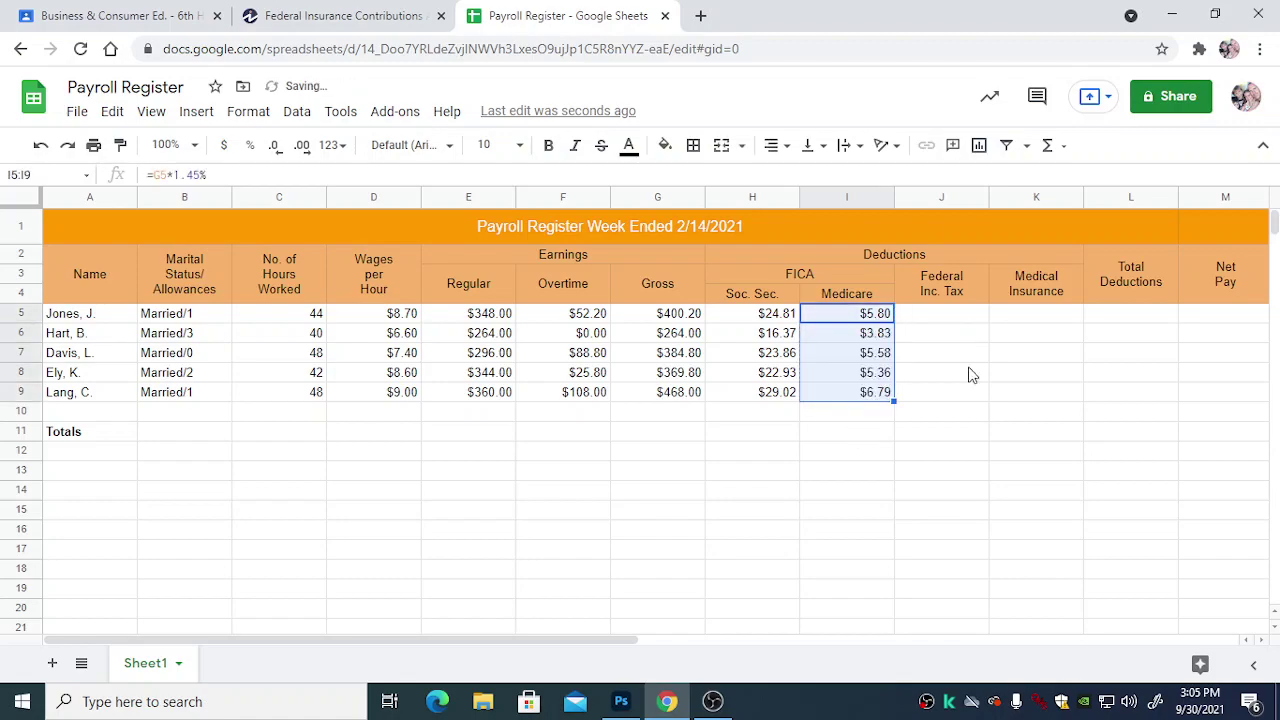
Step: Enter the federal income tax amounts 22, 0, 28, 13 and 31 in J5 through J9
click(951, 320)
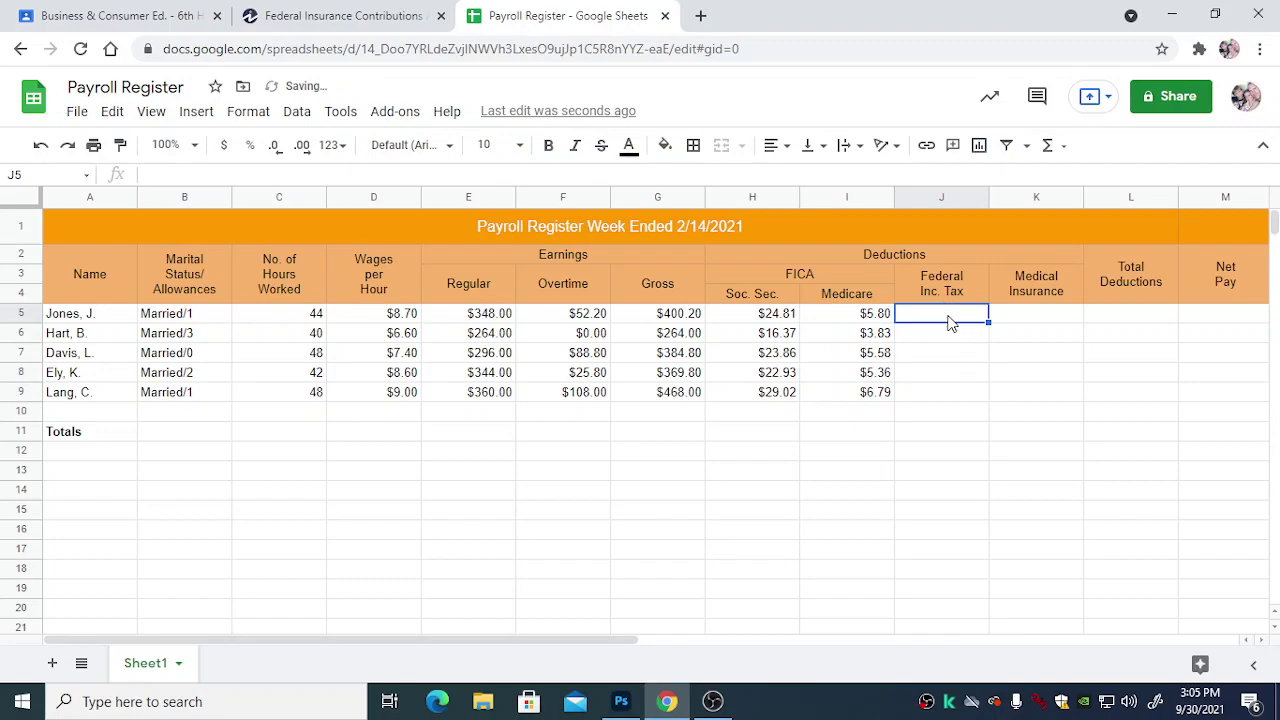
text(22)
key(Return)
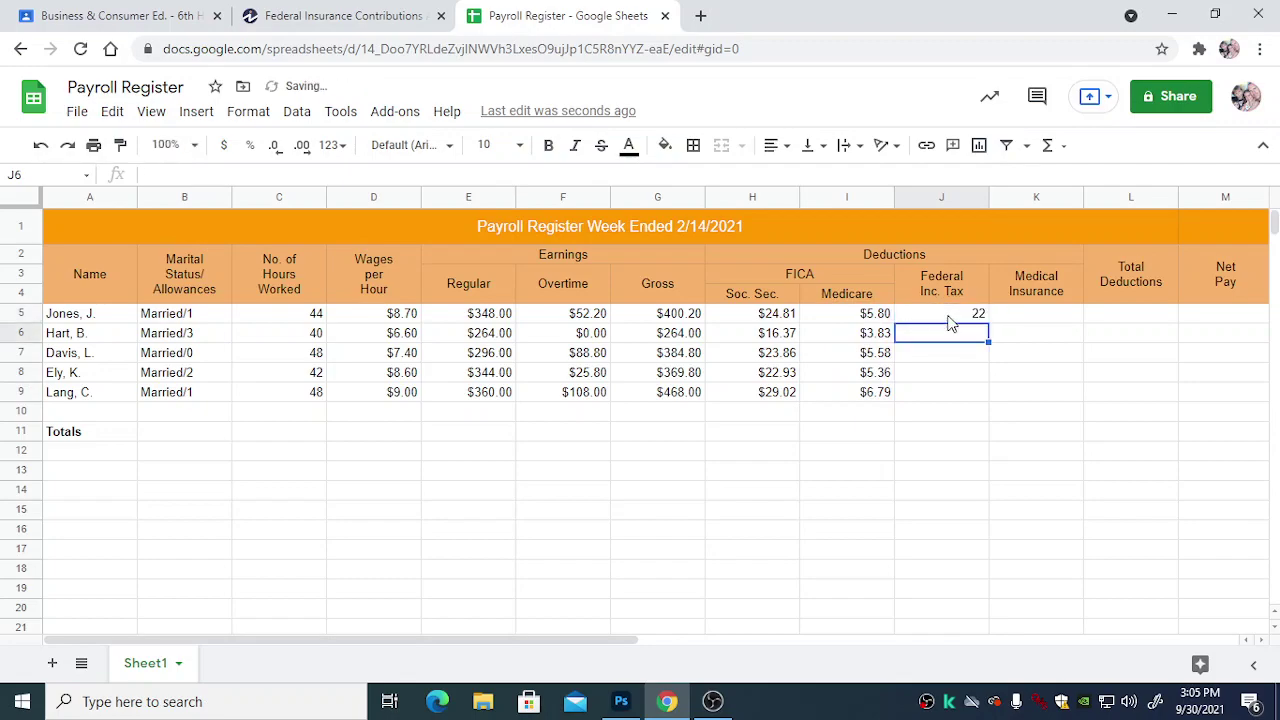
text(-)
key(BackSpace)
text(0)
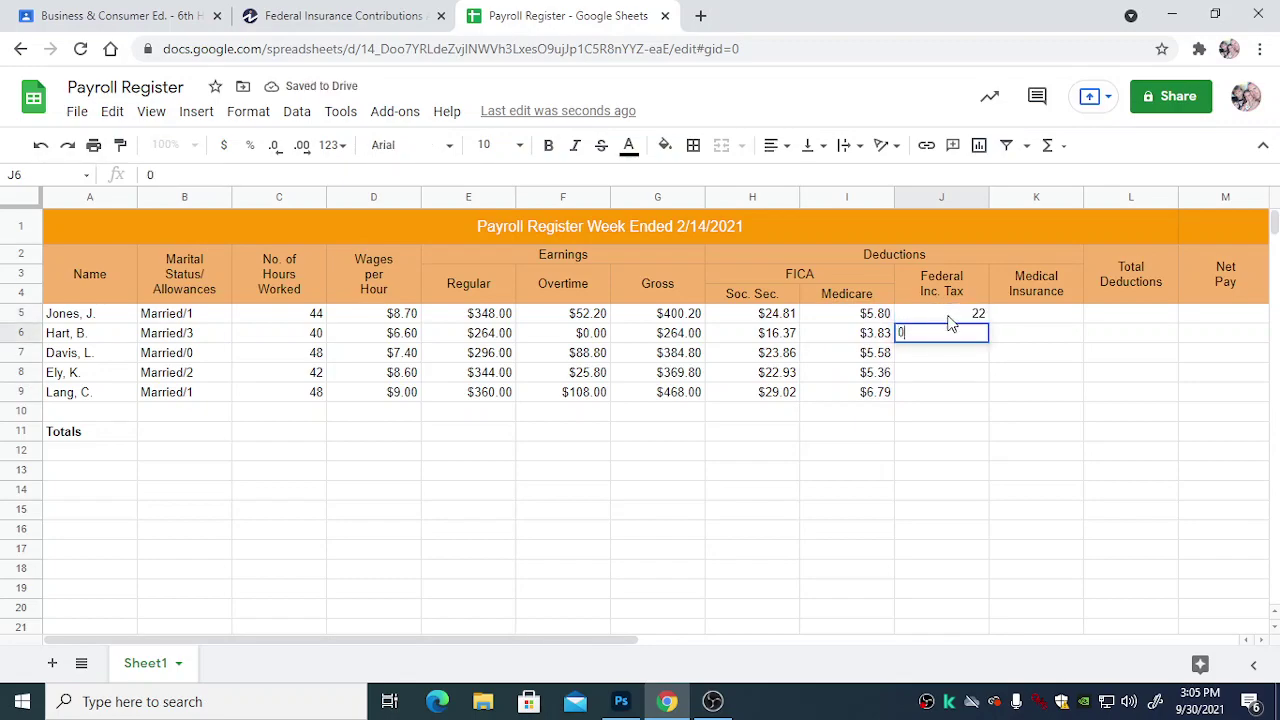
key(Return)
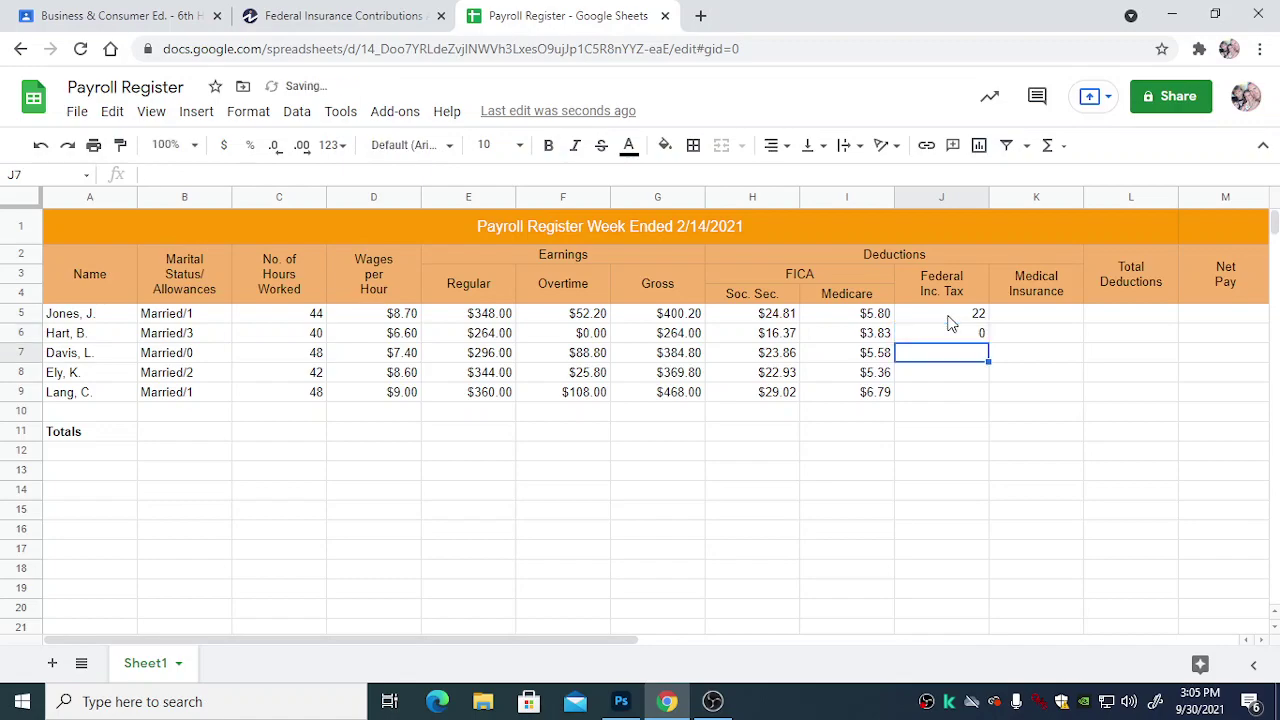
text(28)
key(Return)
text(13)
key(Return)
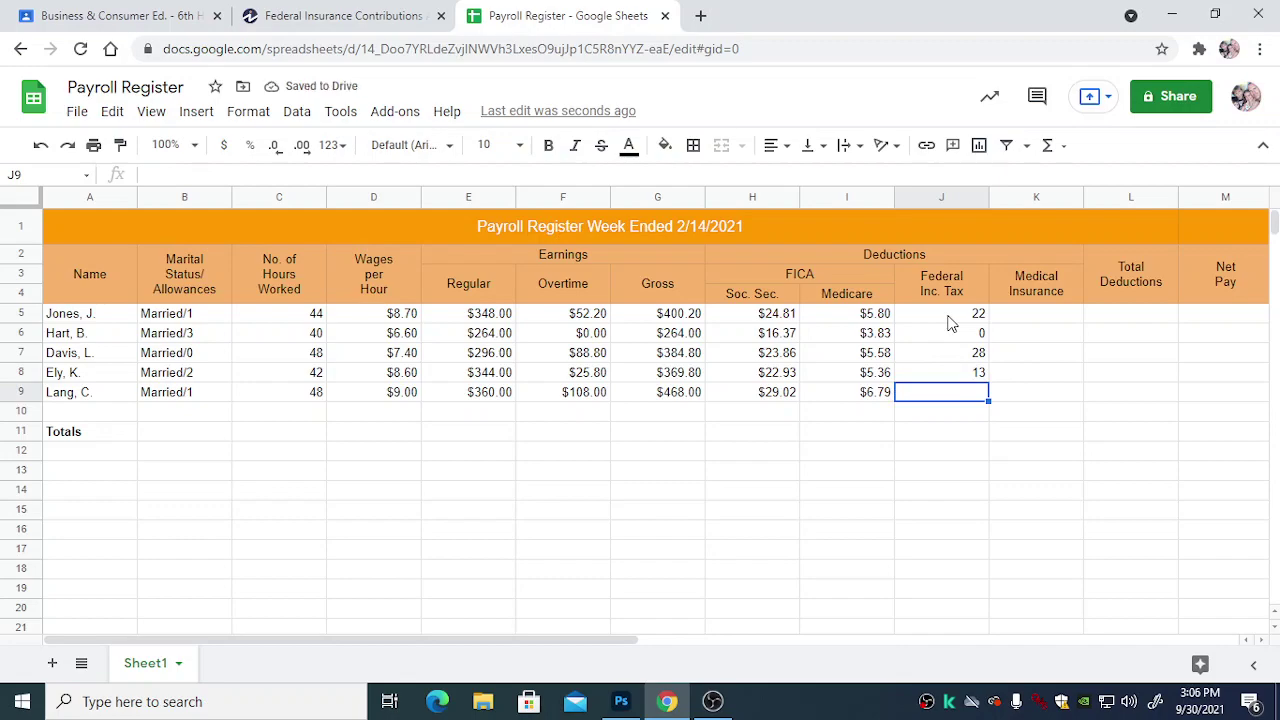
text(31)
key(Return)
key(Up)
Step: Enter a medical insurance deduction of 17.5 in K5 and fill it down through K9
click(1020, 316)
text(1)
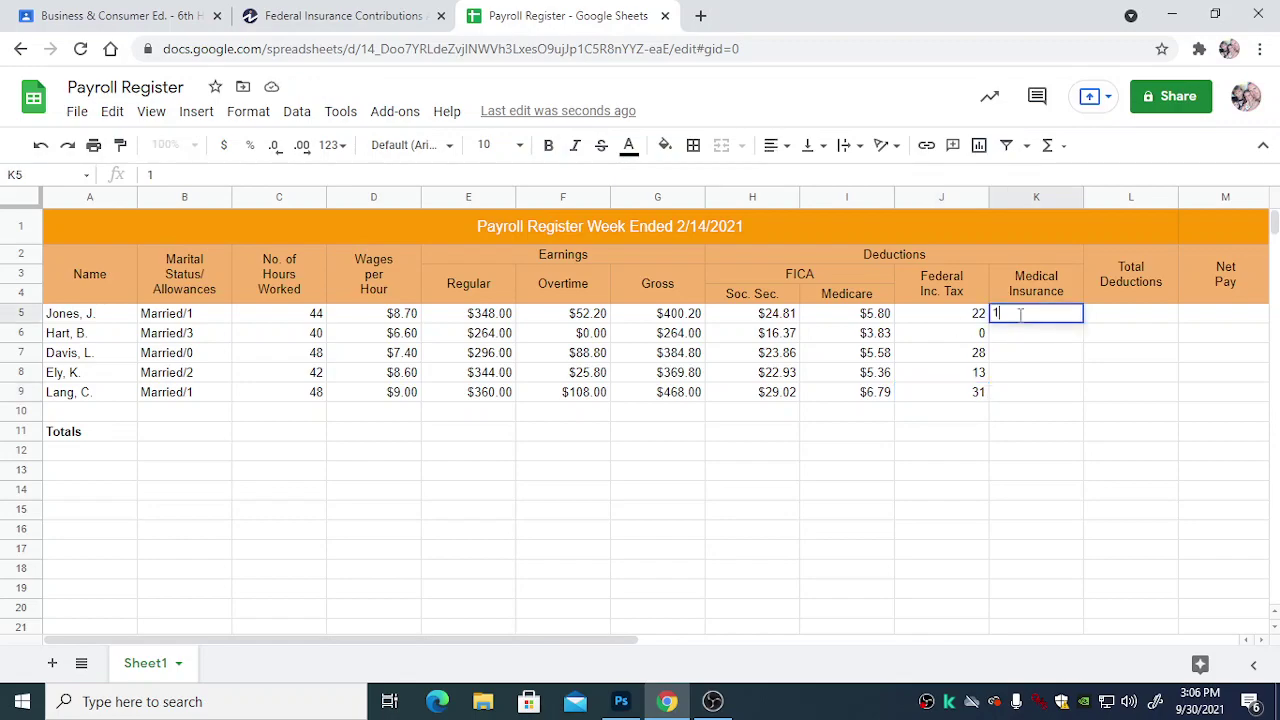
text(7.5)
click(1022, 322)
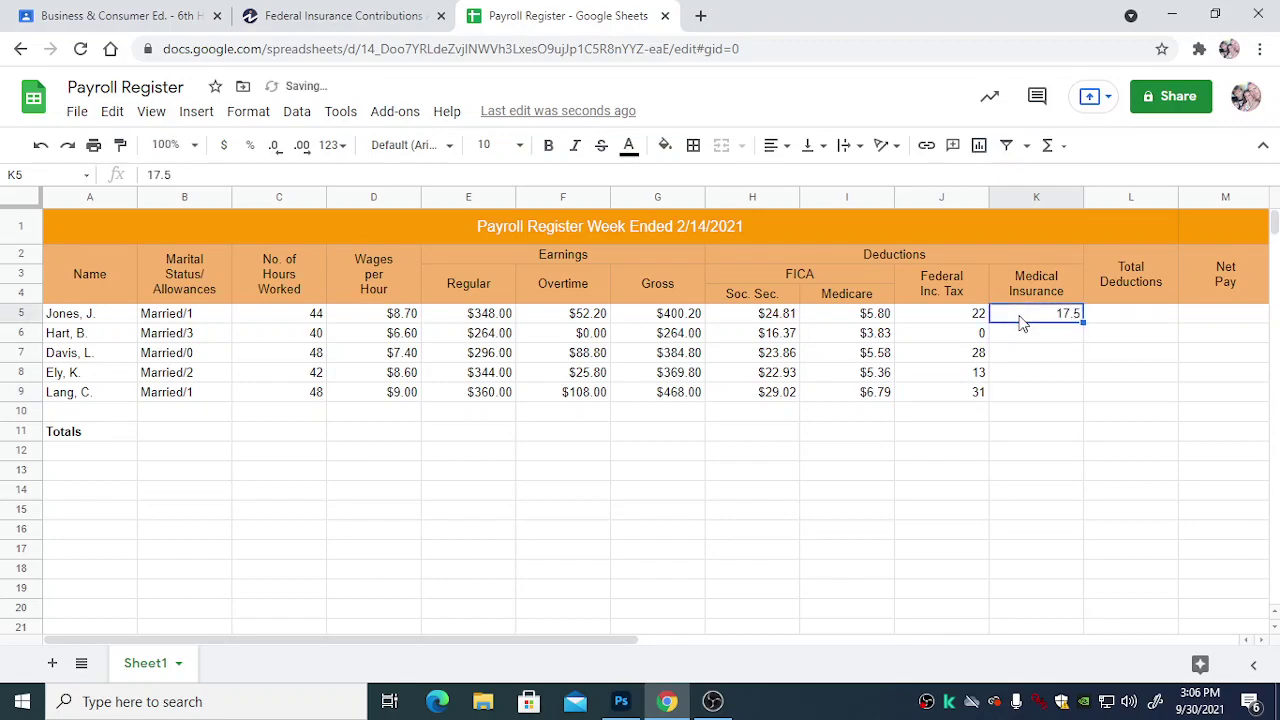
drag(1083, 322, 1066, 396)
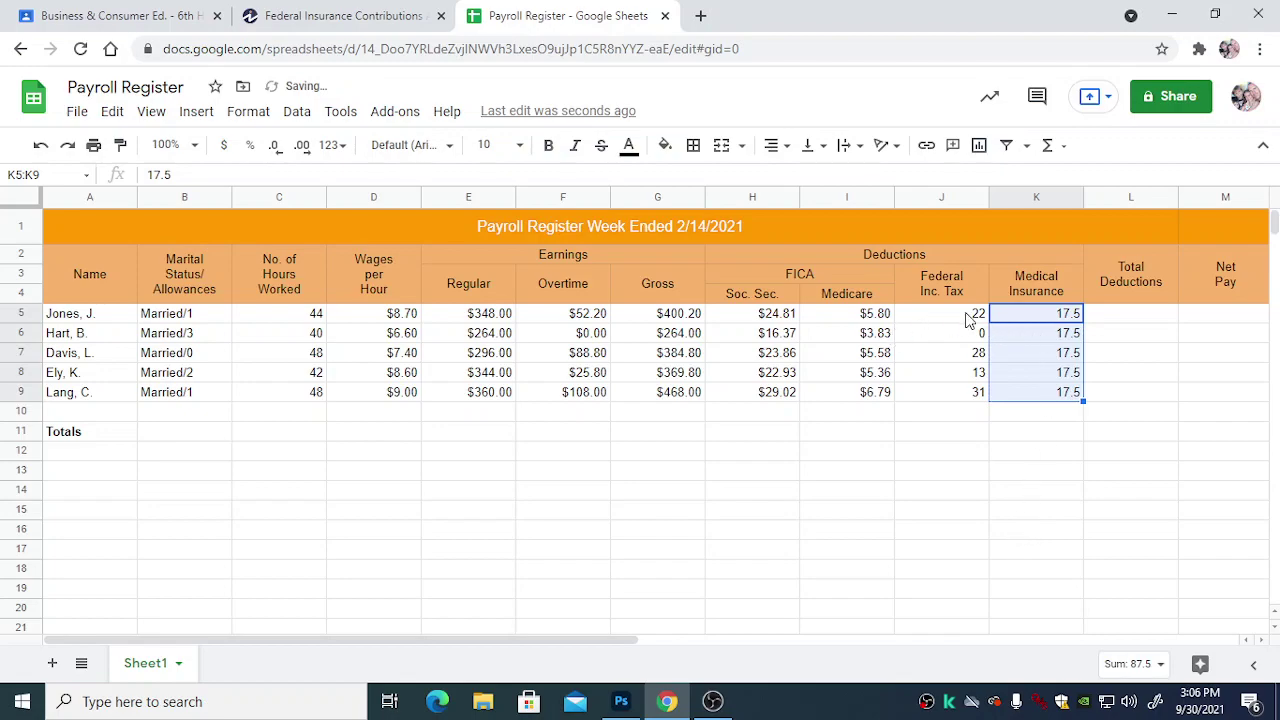
click(1052, 318)
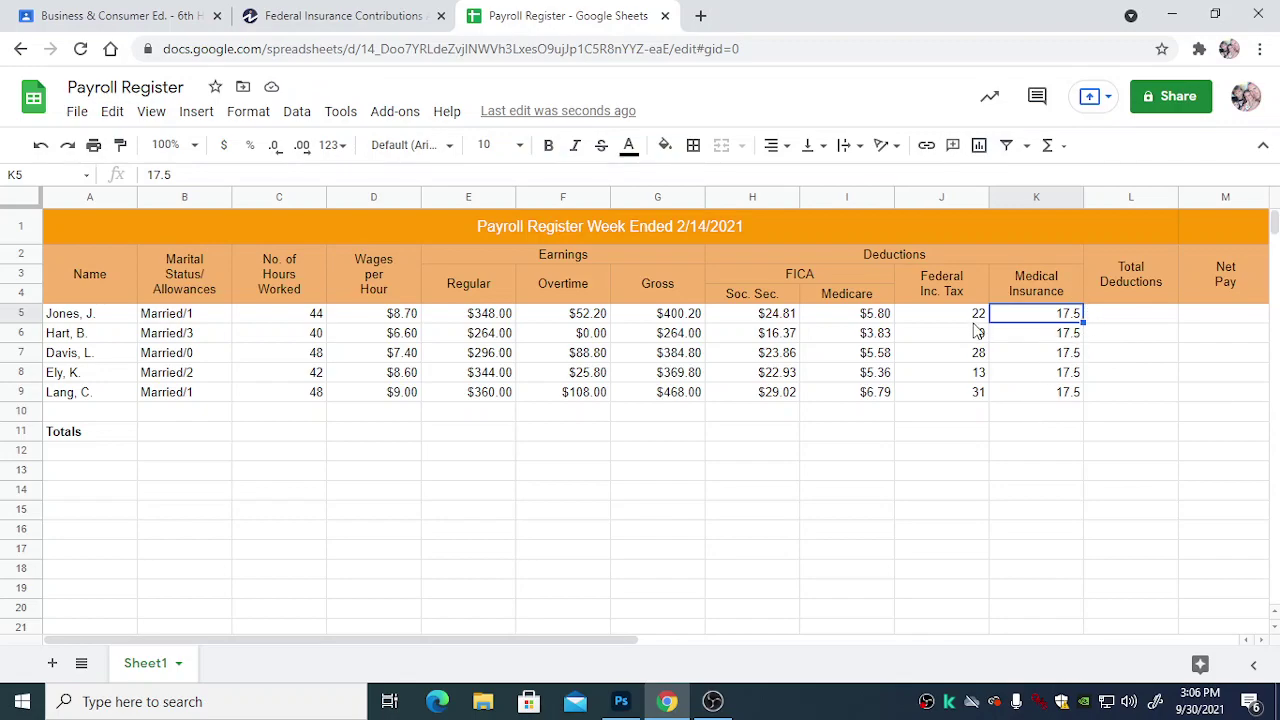
Step: Calculate total deductions with =H5+I5+J5+K5 in L5 and fill the formula down through L9
click(1130, 315)
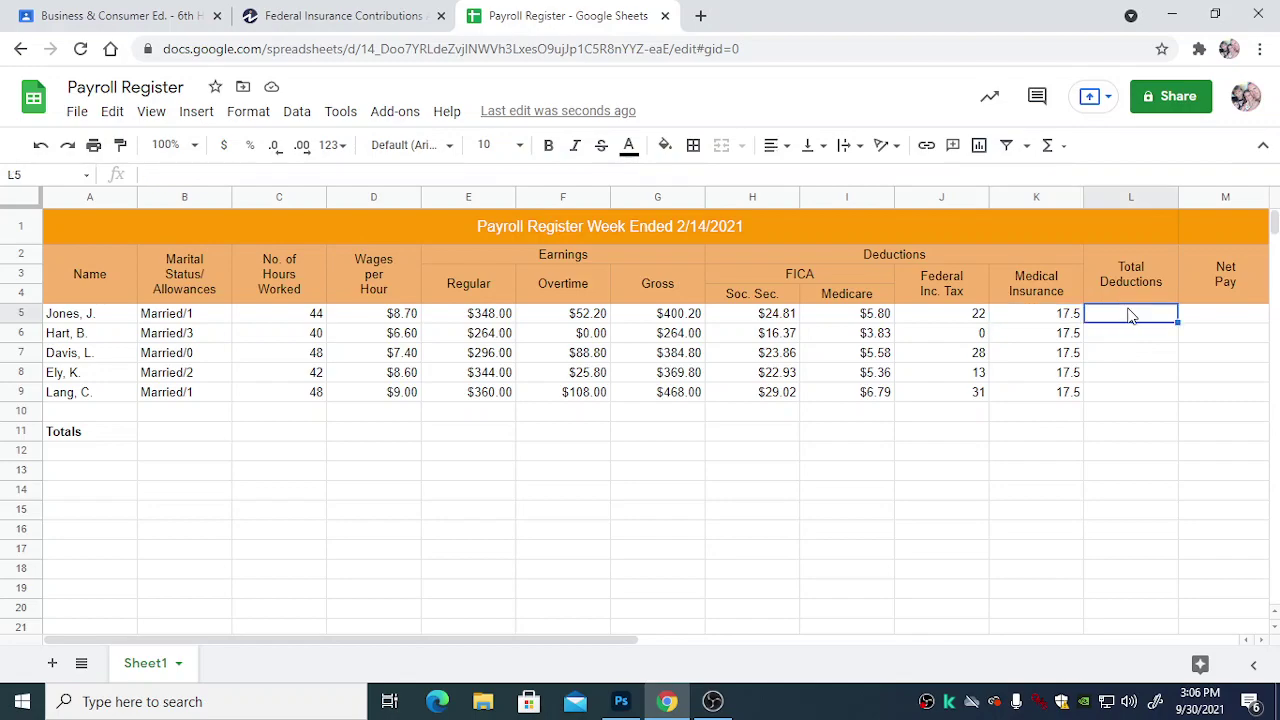
text(=)
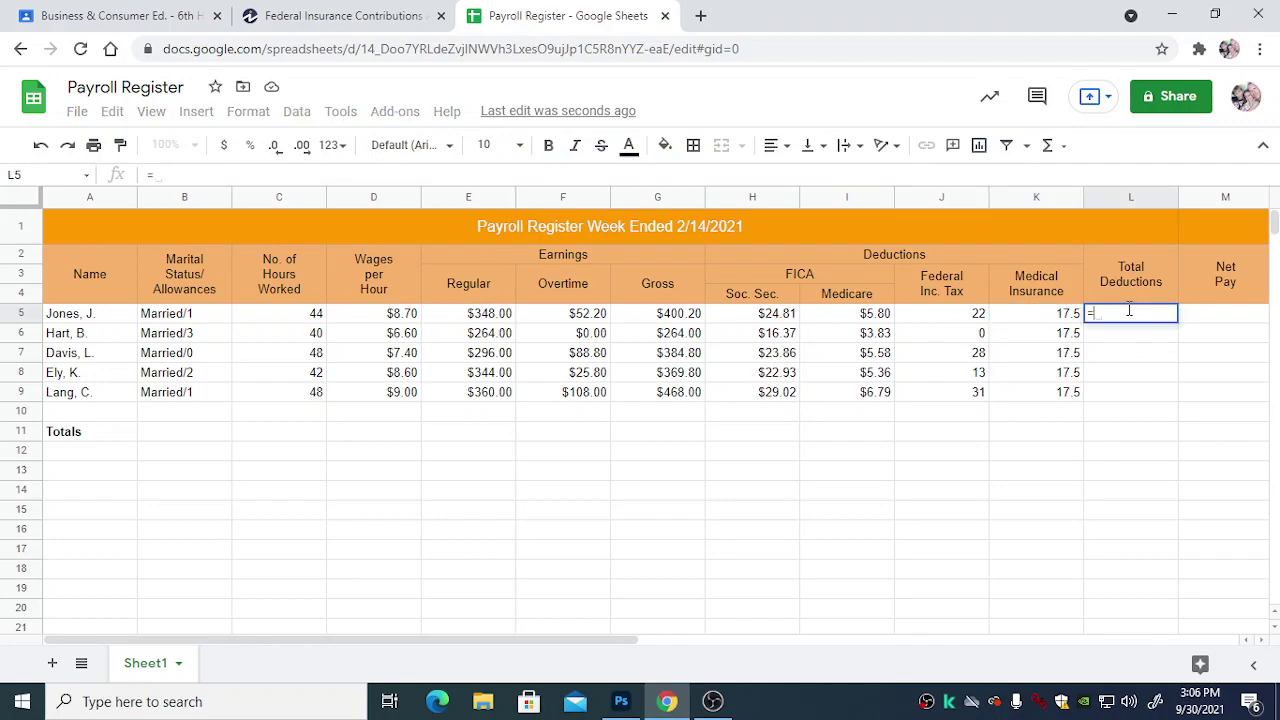
key(Left)
key(Left)
key(Left)
key(Left)
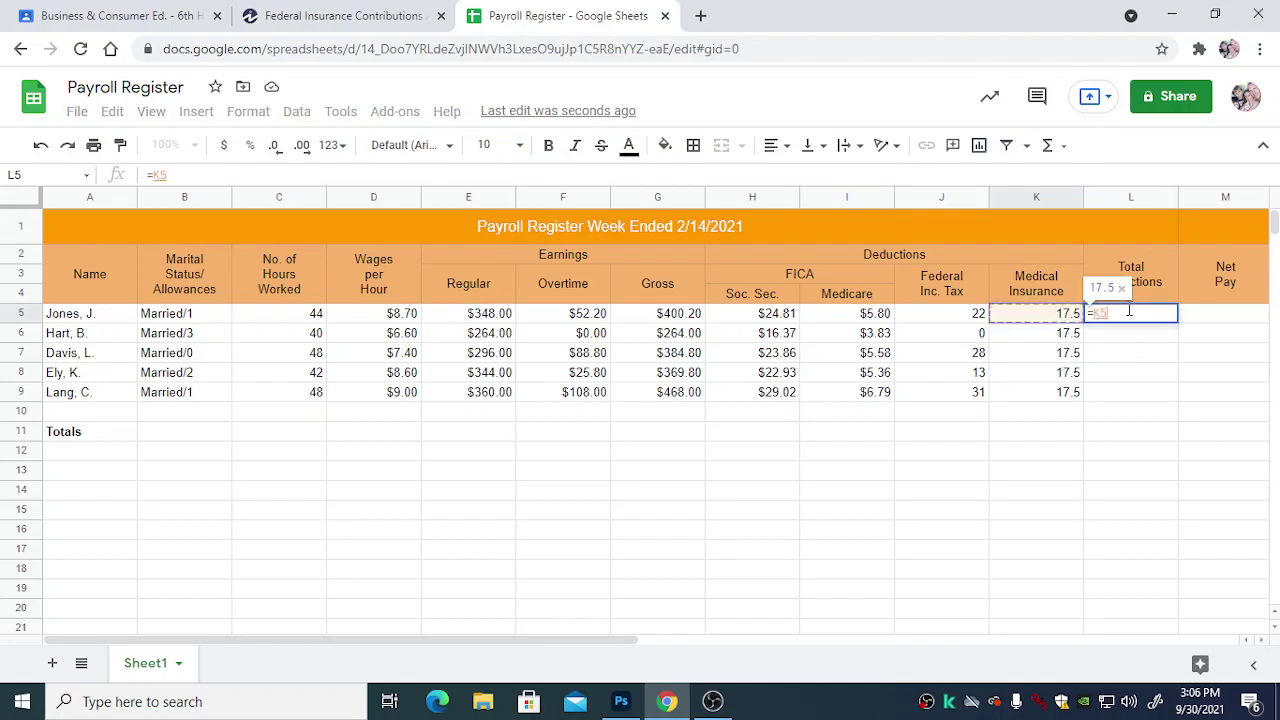
text(+)
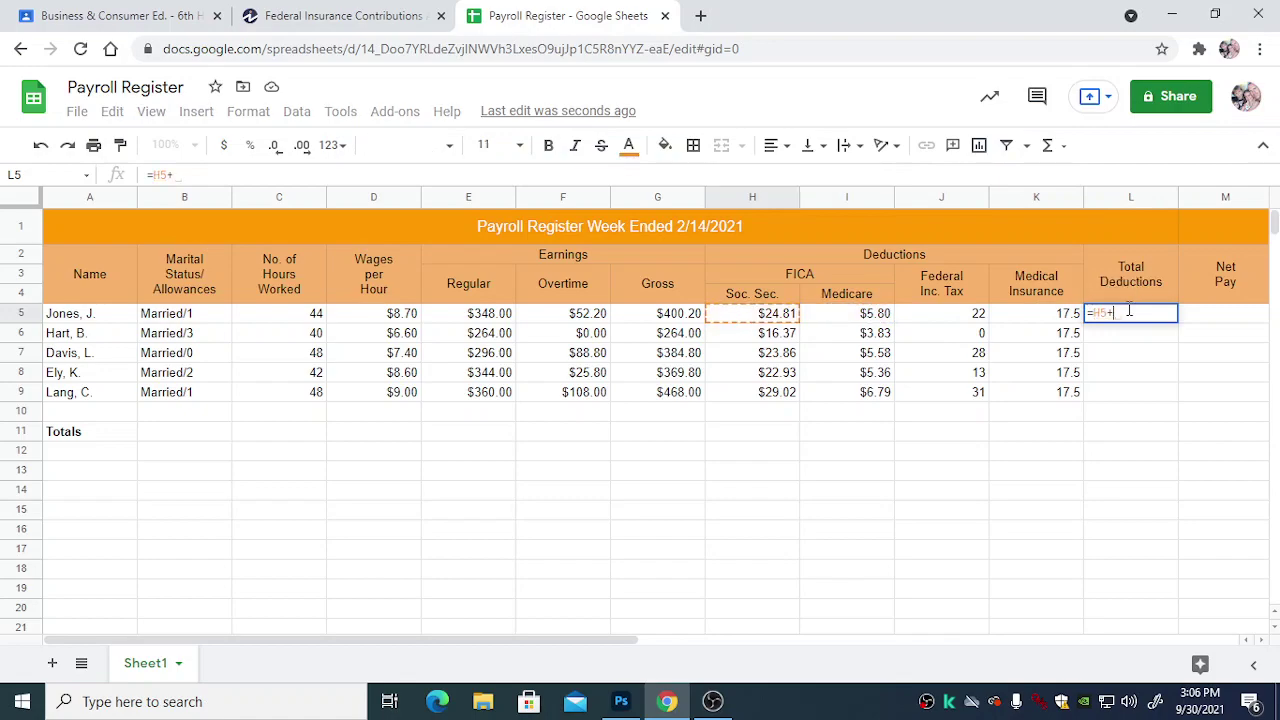
key(Left)
key(Left)
key(Left)
text(+)
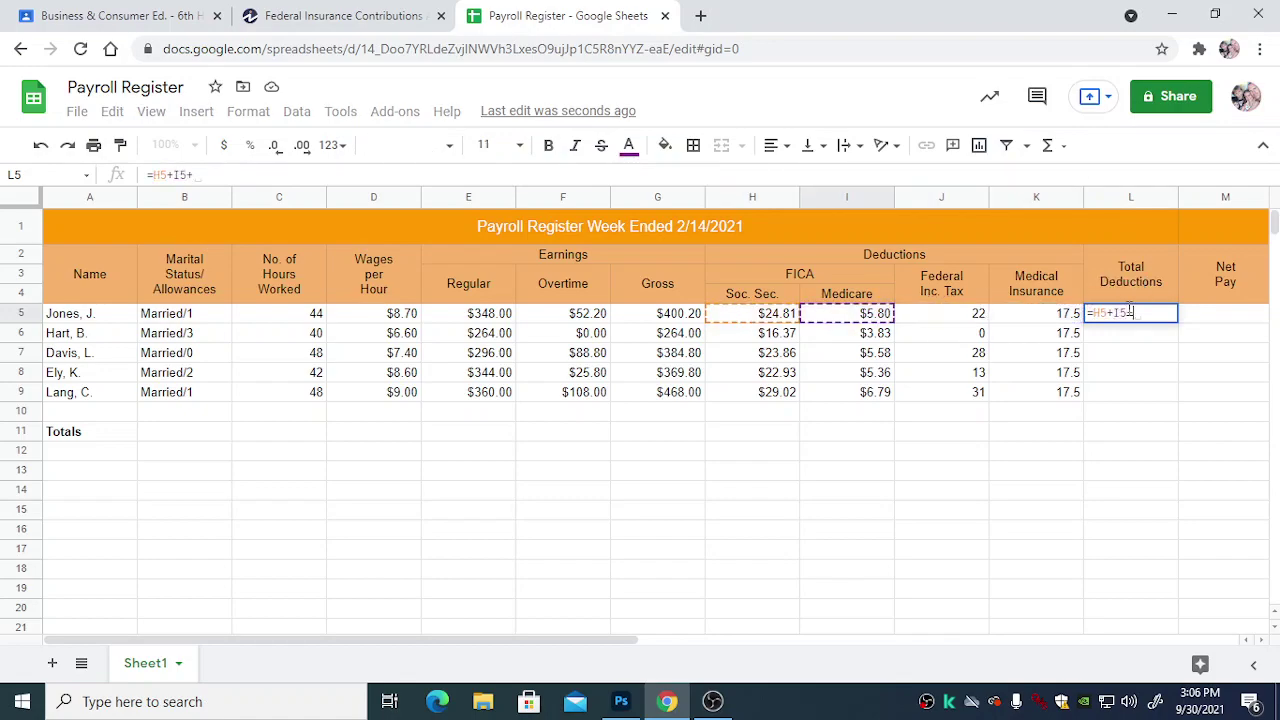
key(Left)
key(Left)
text(+)
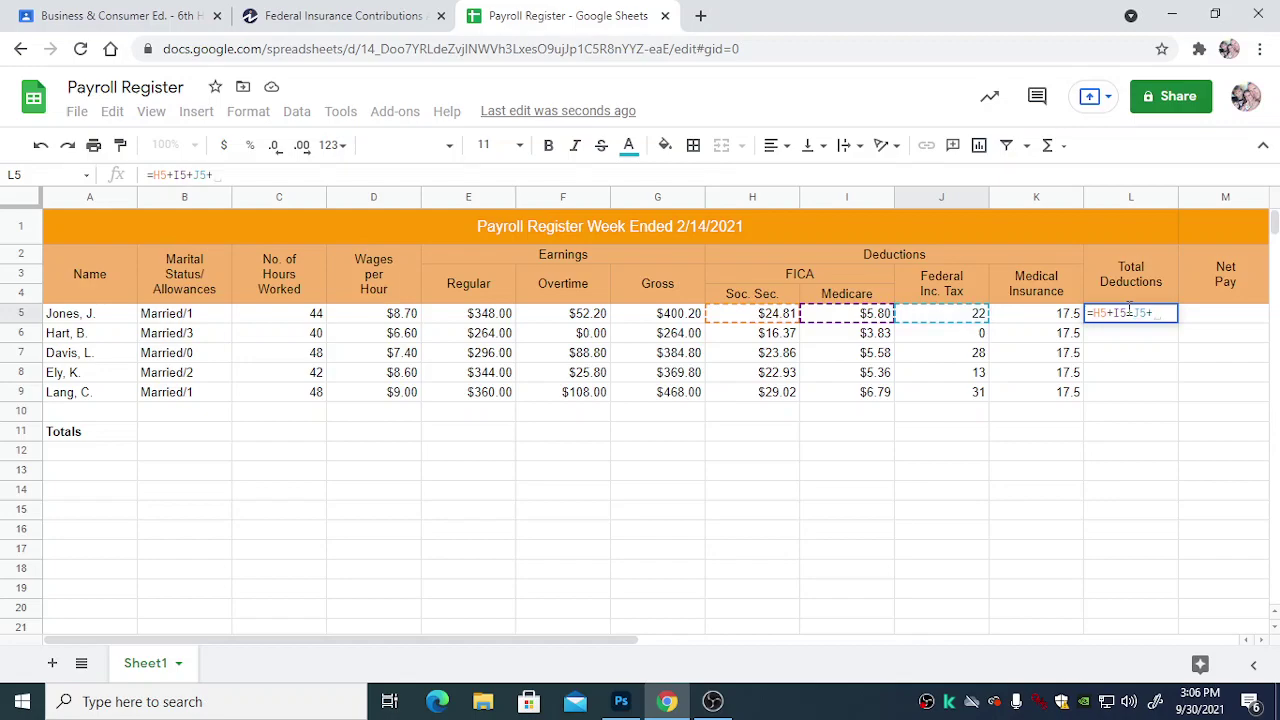
key(Left)
text(+)
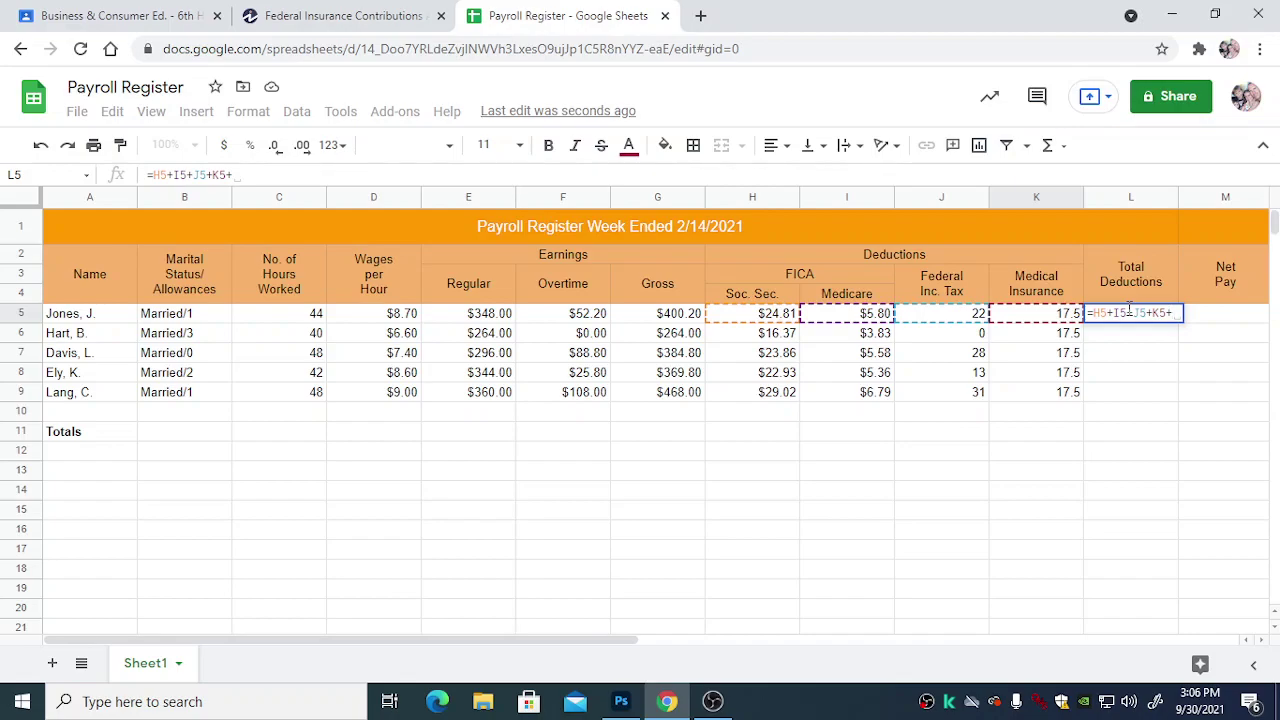
key(Return)
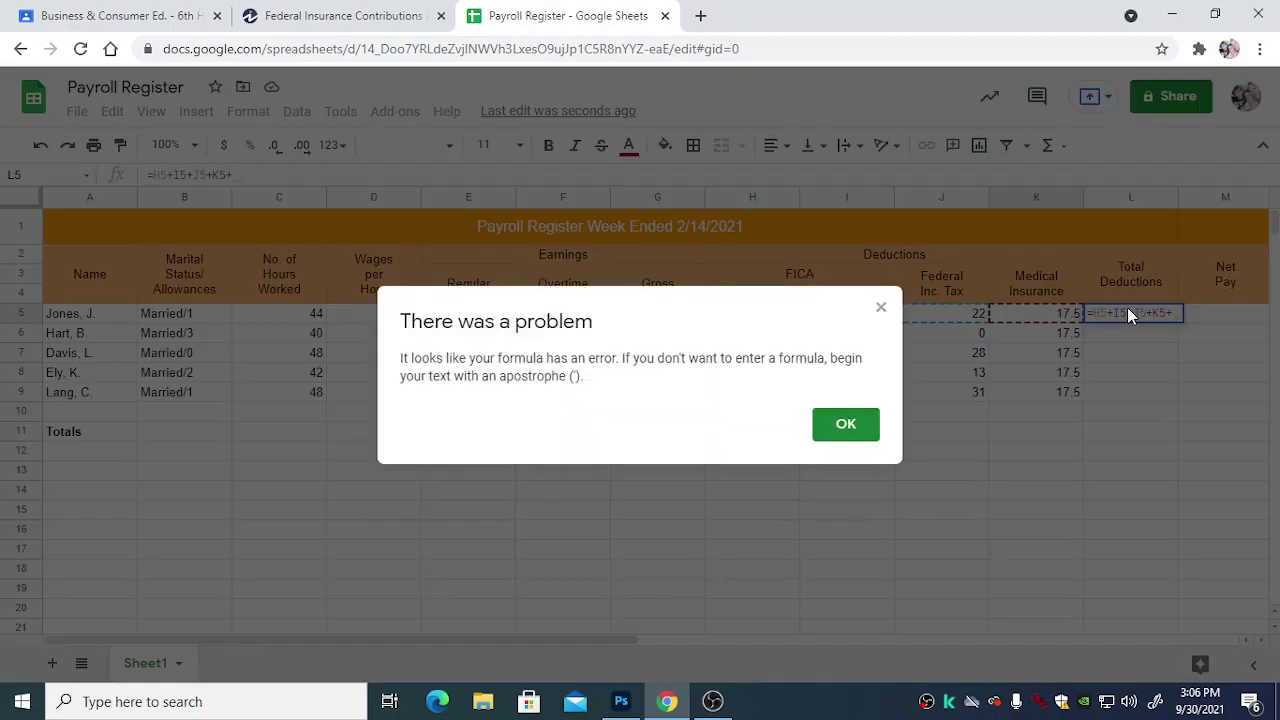
click(857, 428)
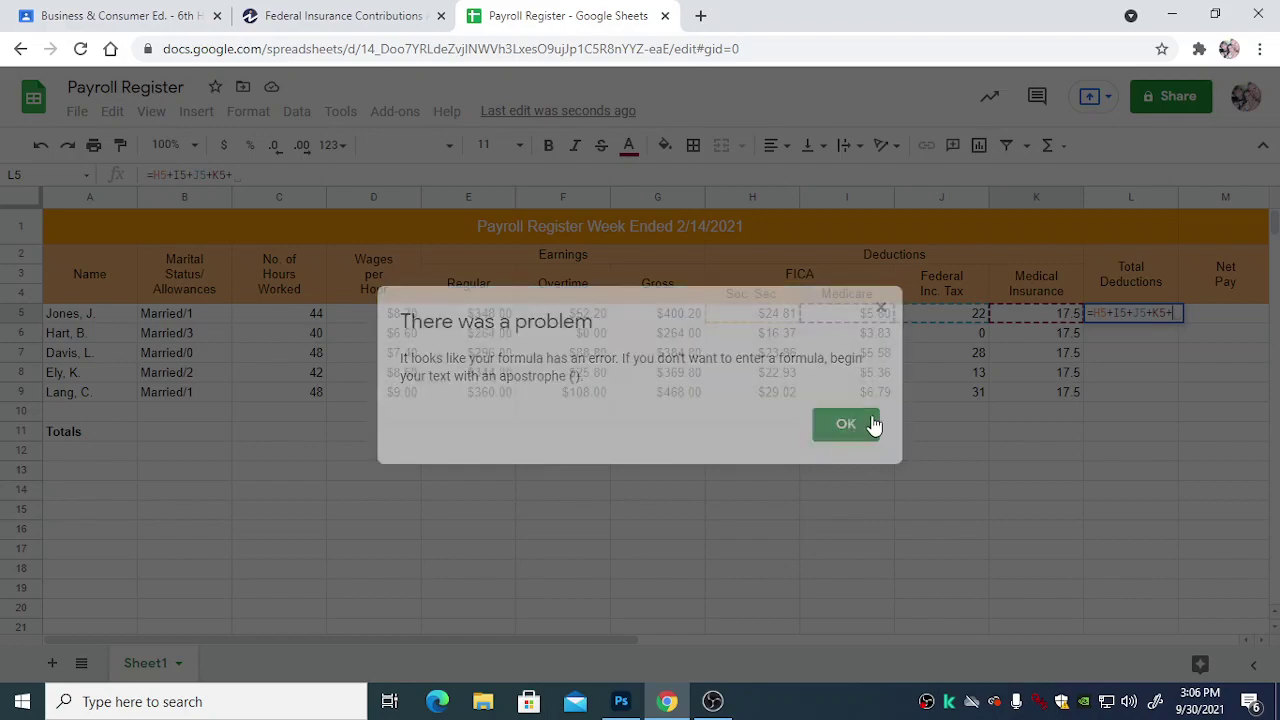
key(BackSpace)
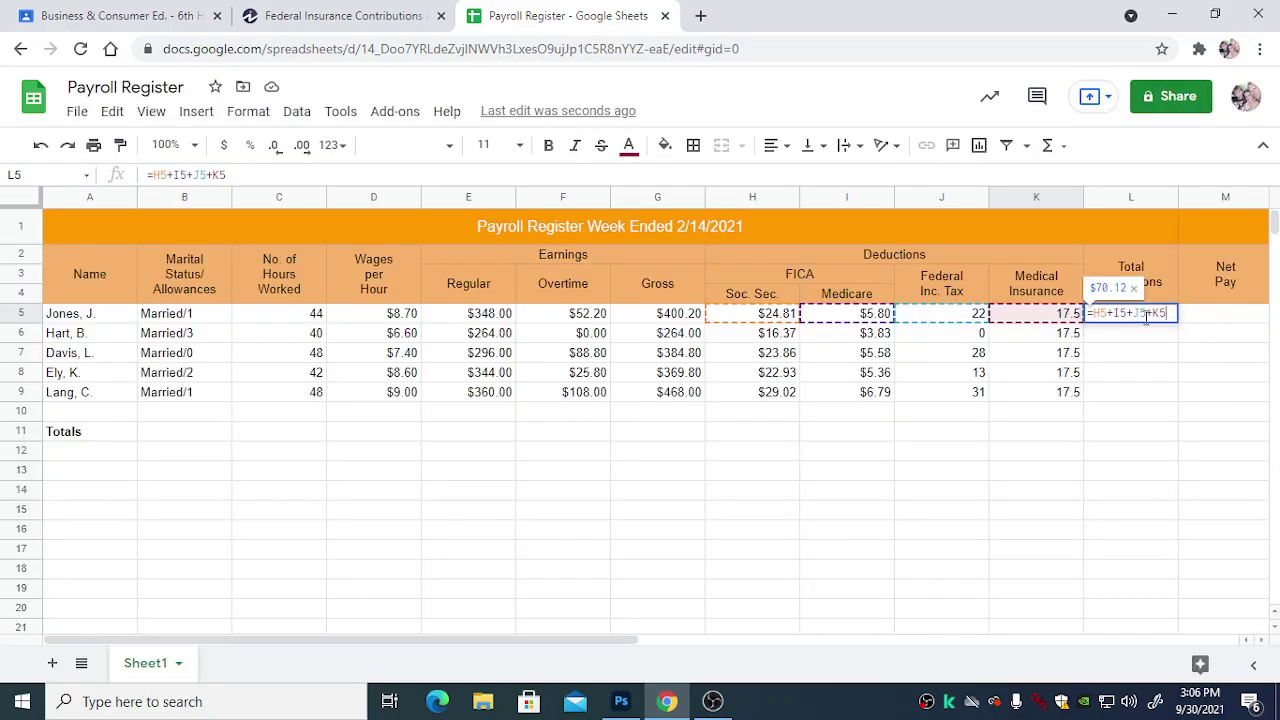
key(Return)
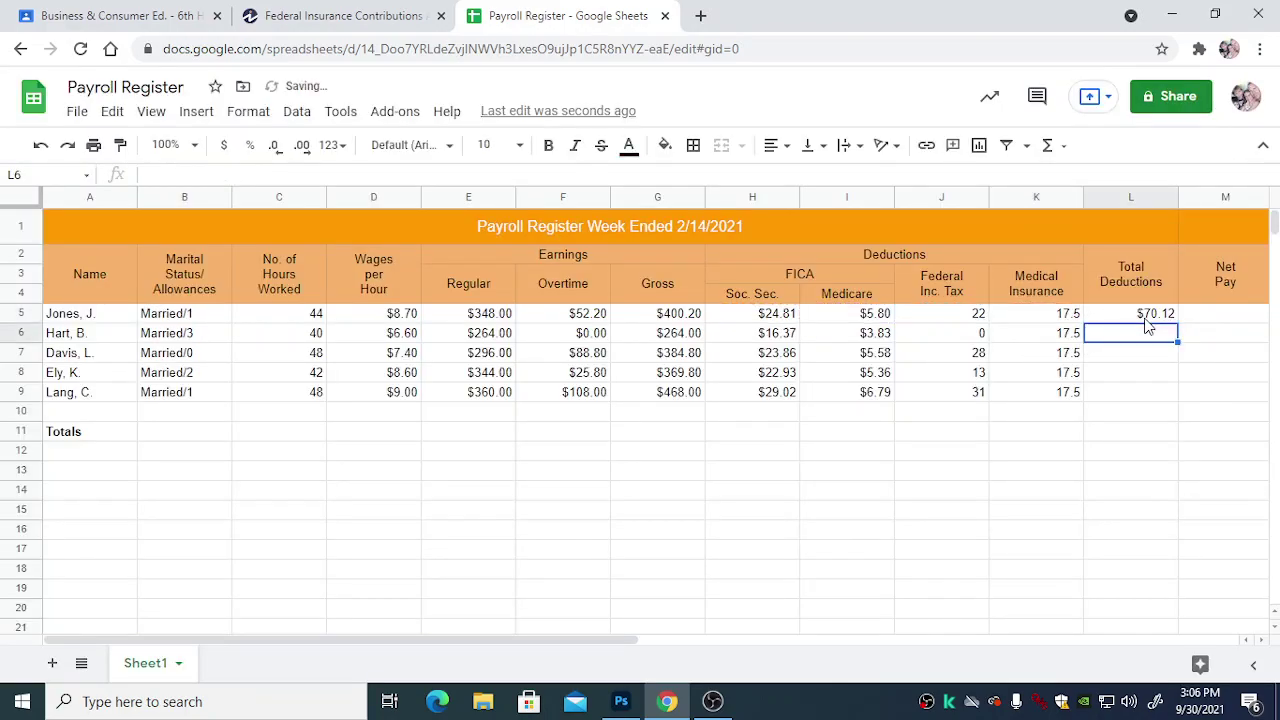
click(1146, 318)
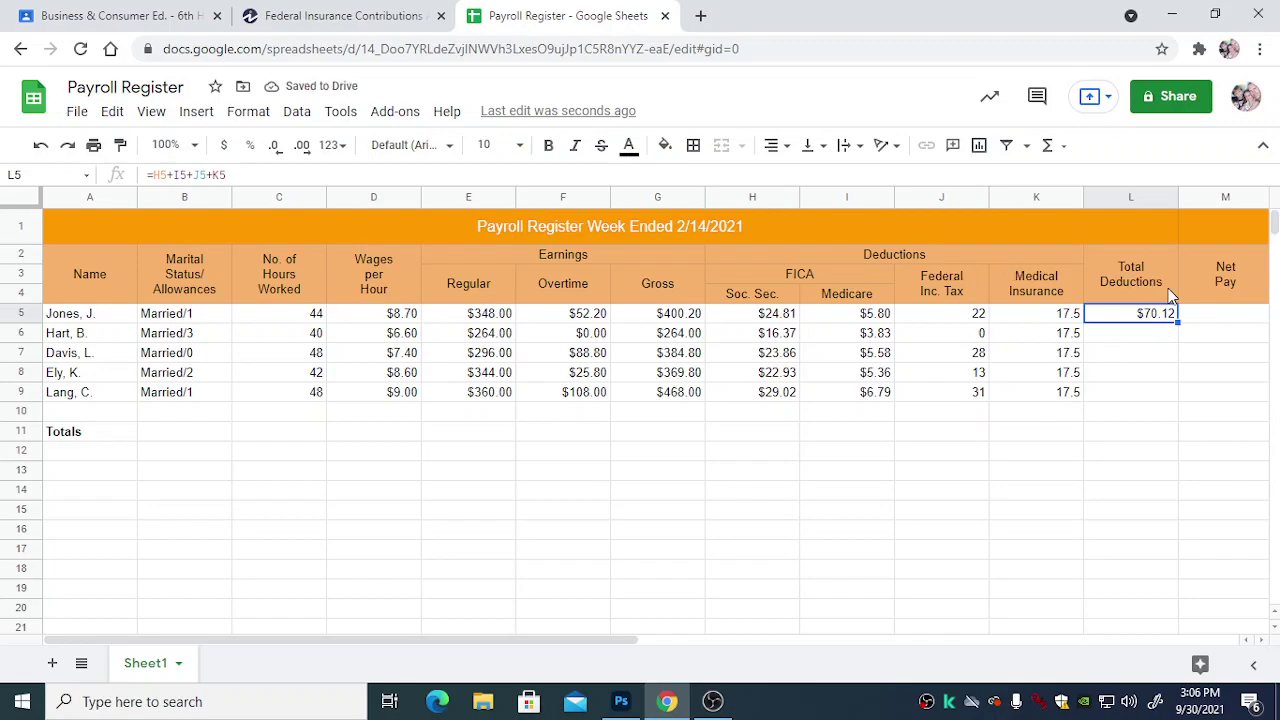
drag(1179, 323, 1176, 398)
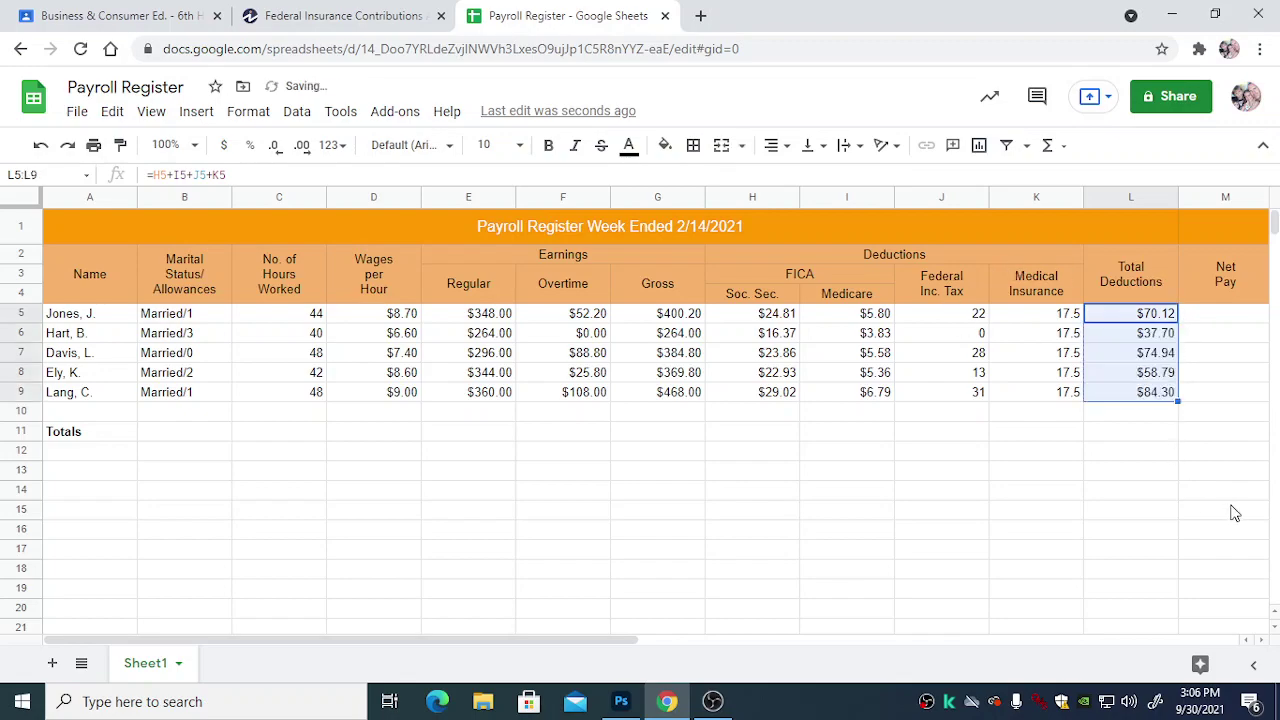
Step: Calculate net pay with =G5-L5 in M5 and fill the formula down through M9
click(1227, 318)
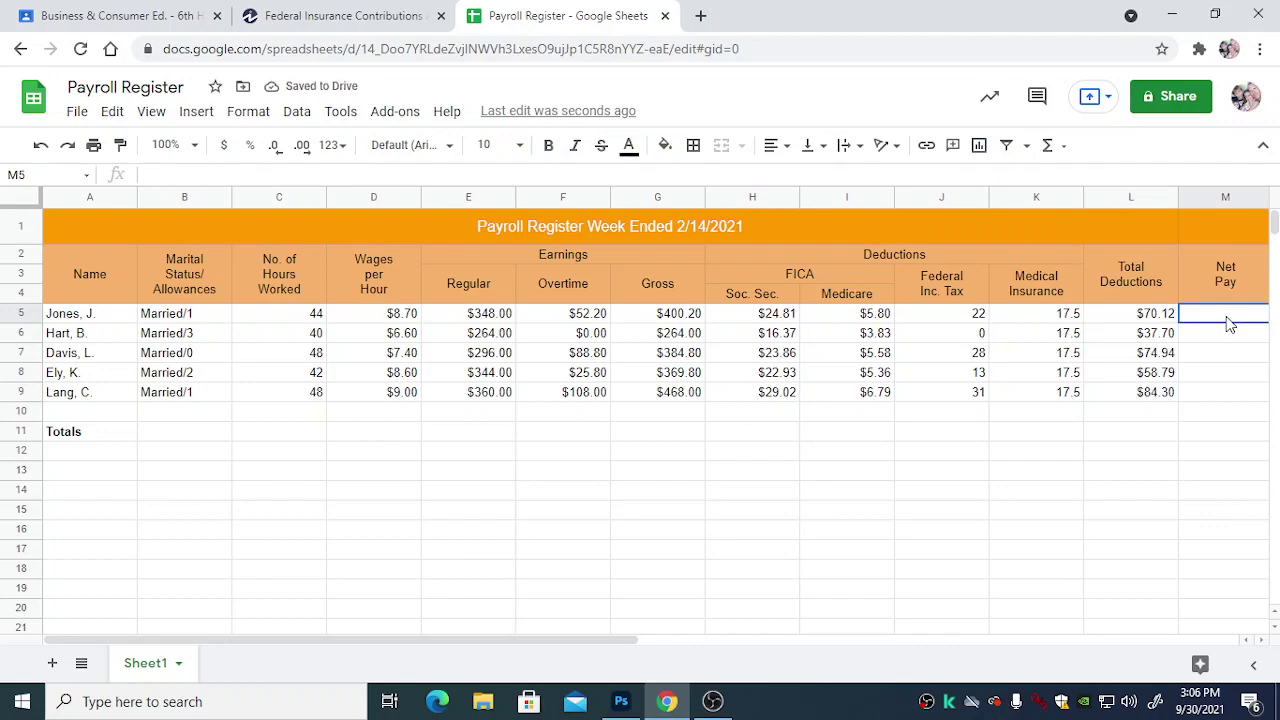
text(=)
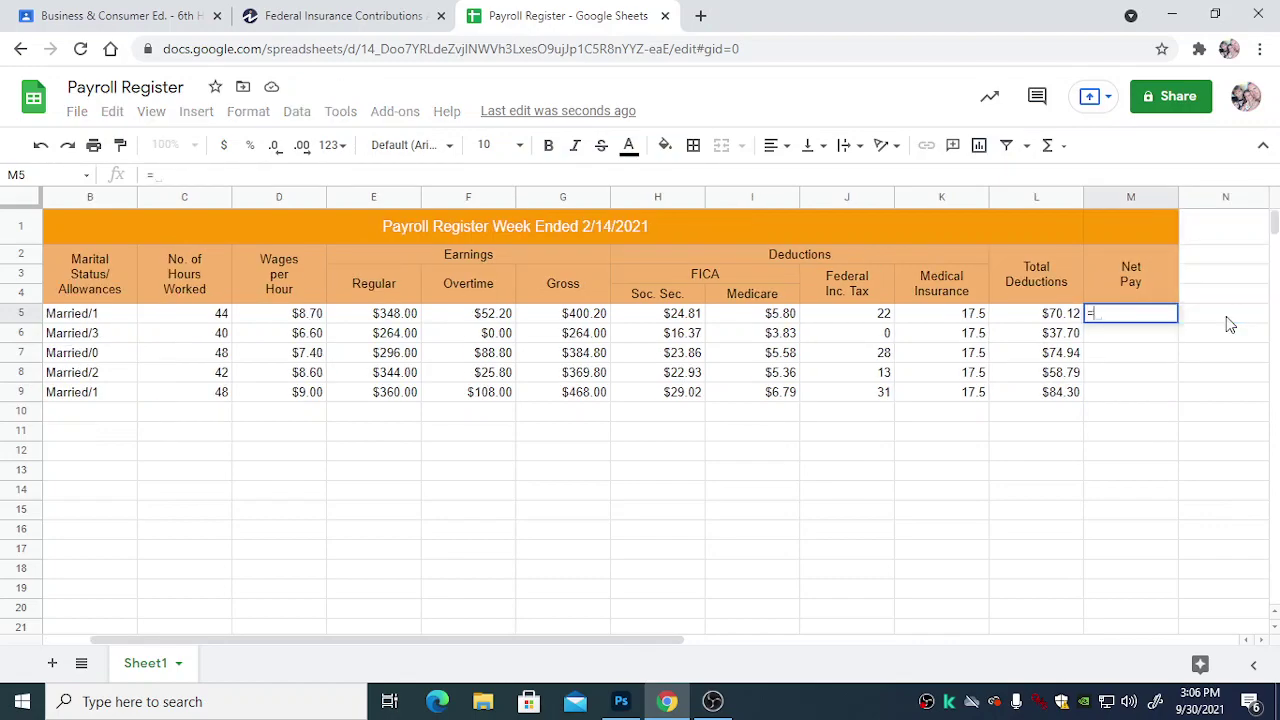
click(576, 316)
text(-)
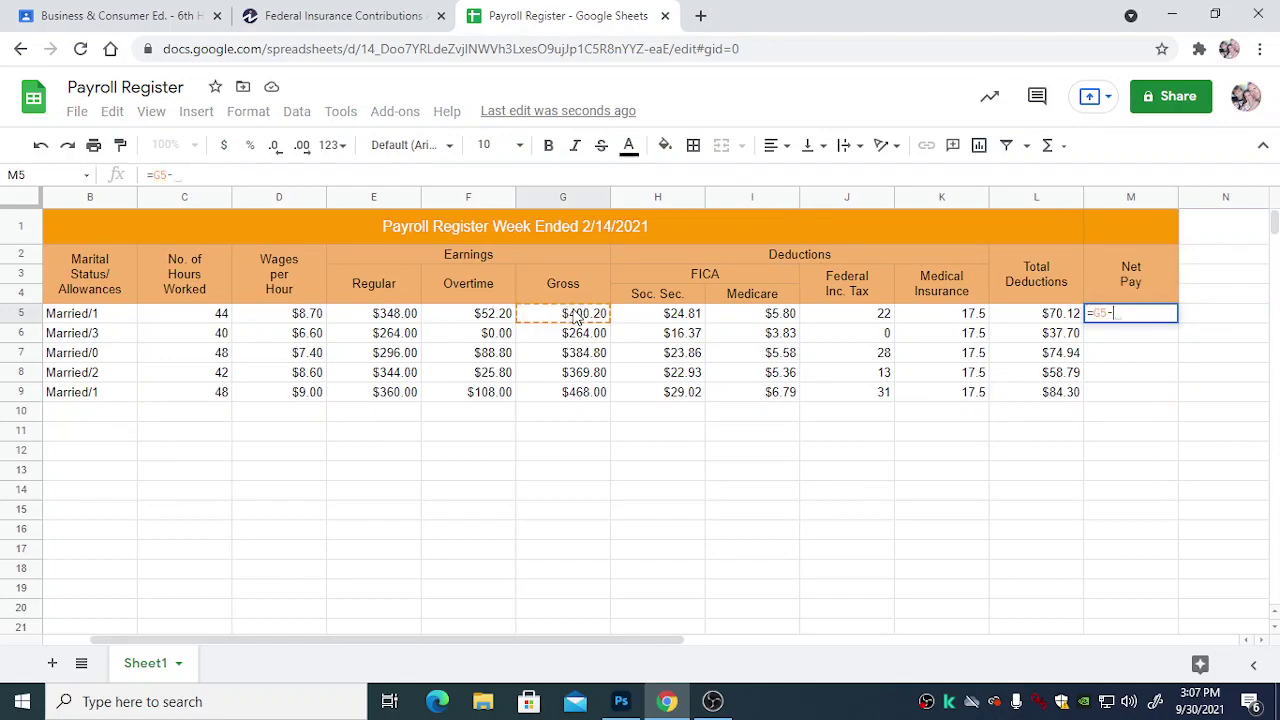
click(1028, 316)
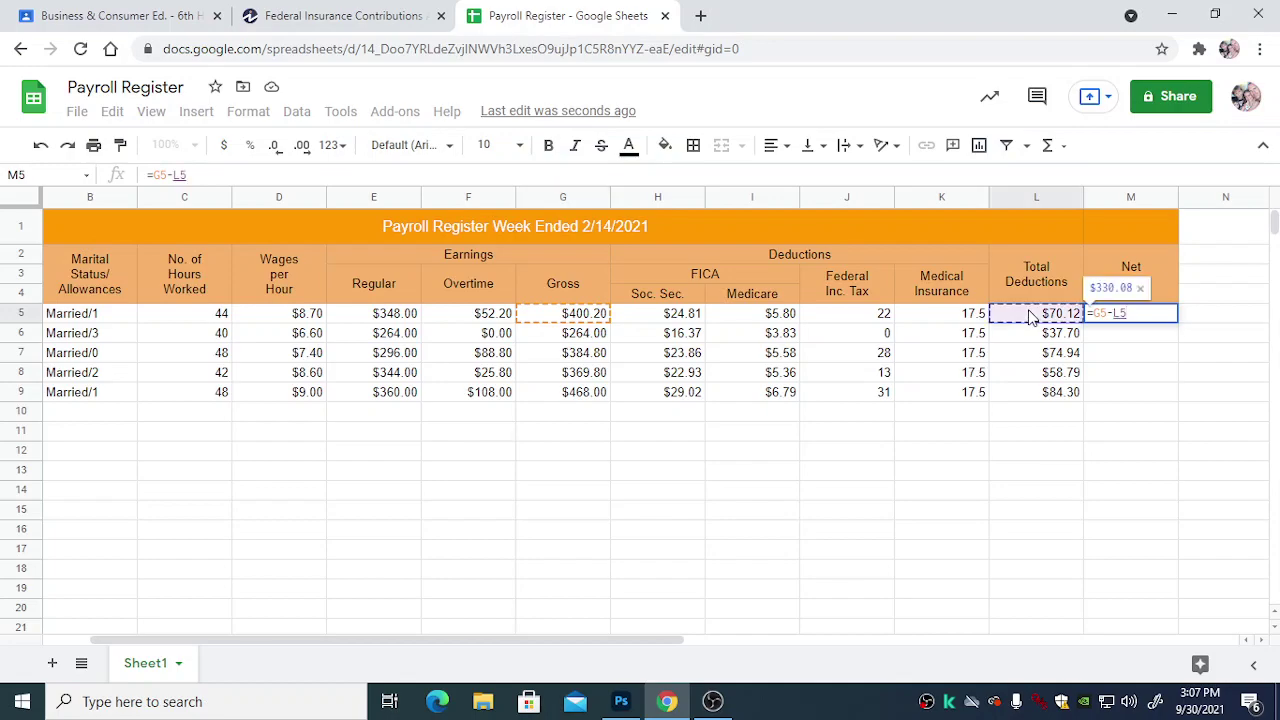
key(Return)
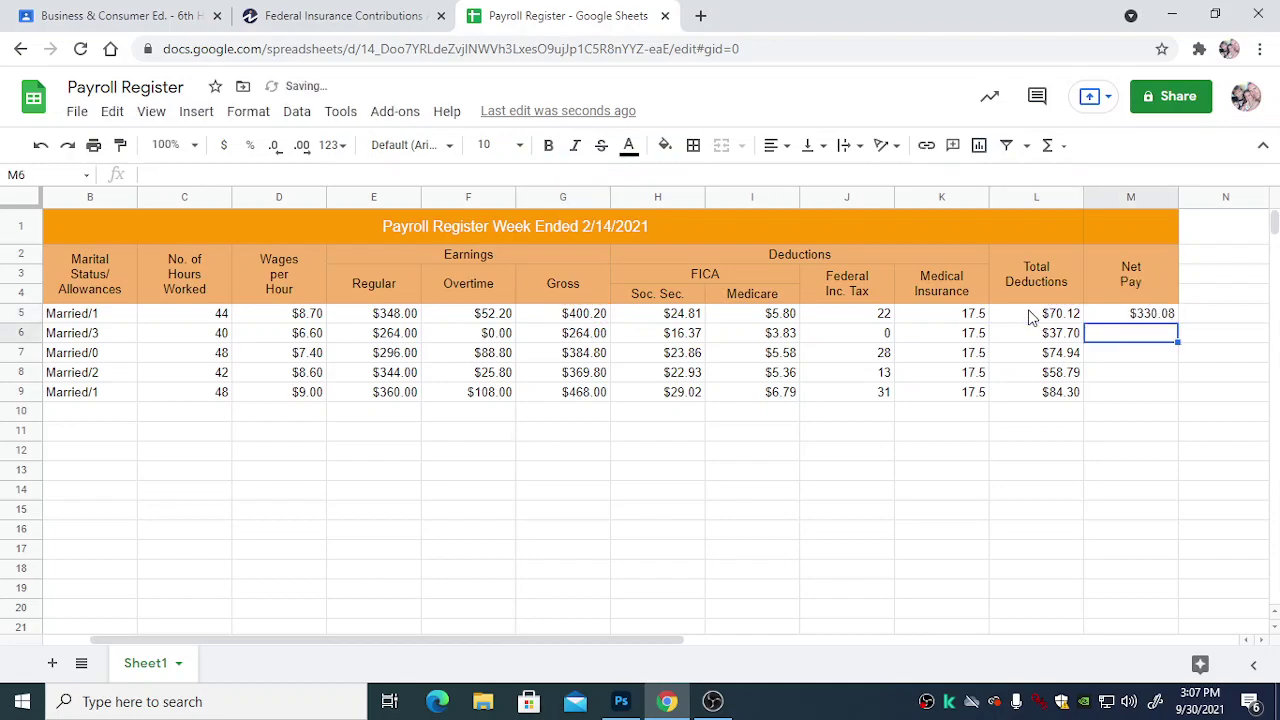
click(1165, 318)
drag(1176, 324, 1168, 392)
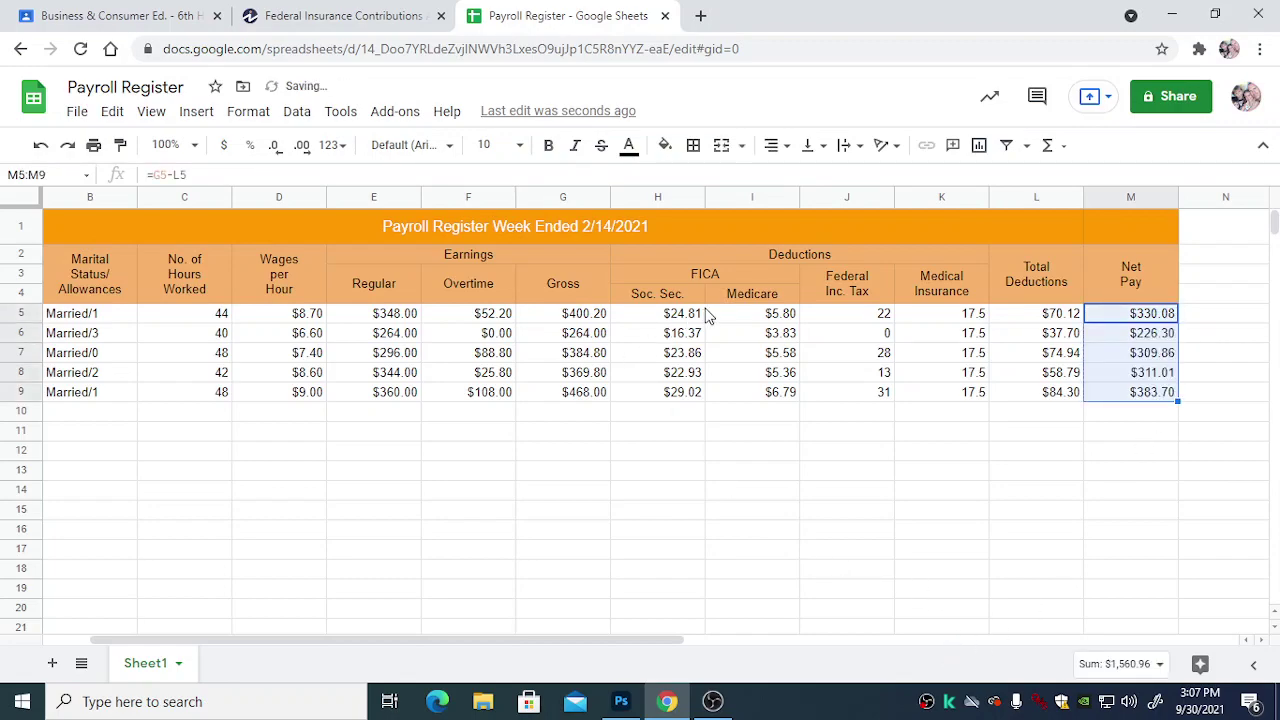
Step: Format the federal income tax and medical insurance amounts in J5:K9 as currency
drag(862, 318, 971, 408)
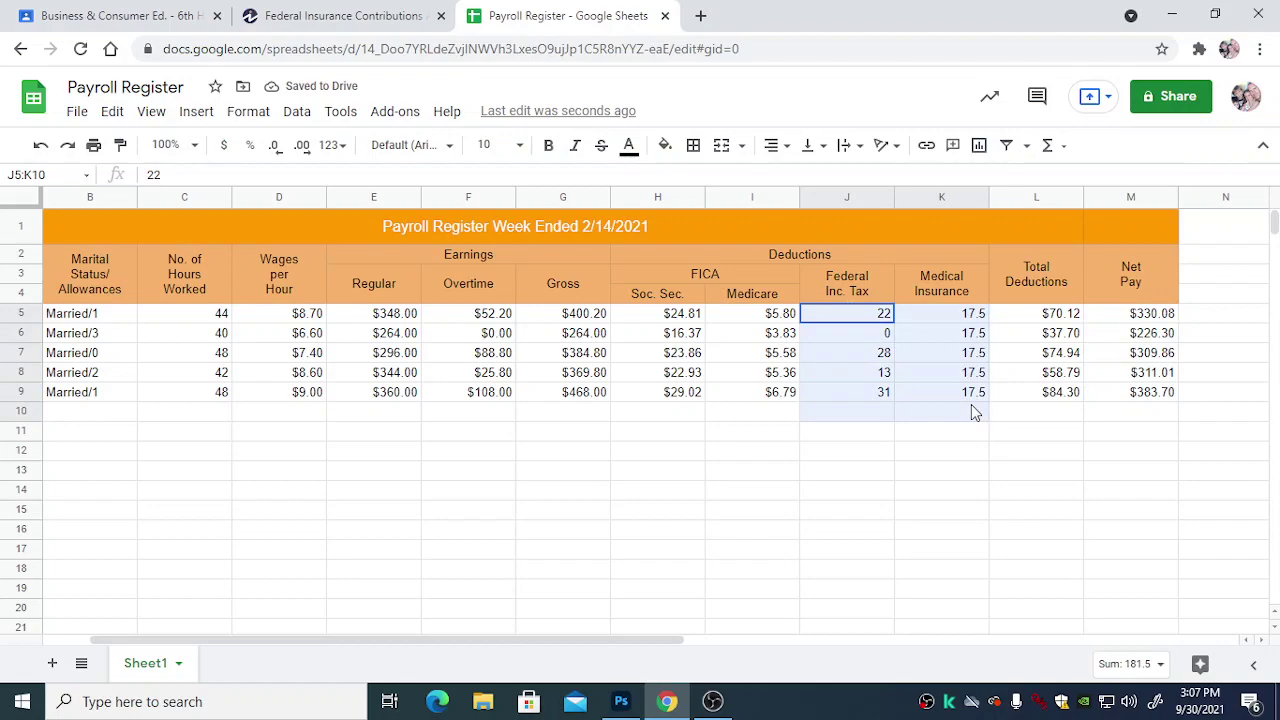
click(965, 410)
drag(880, 314, 958, 396)
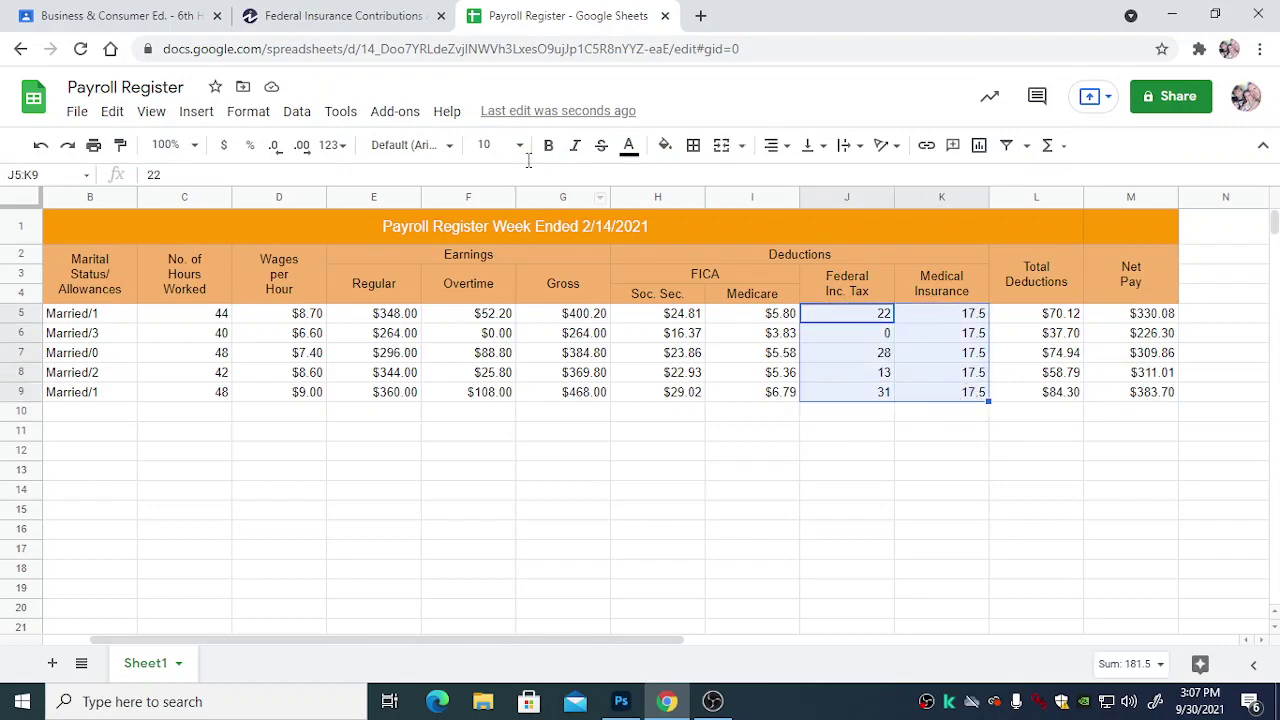
click(224, 145)
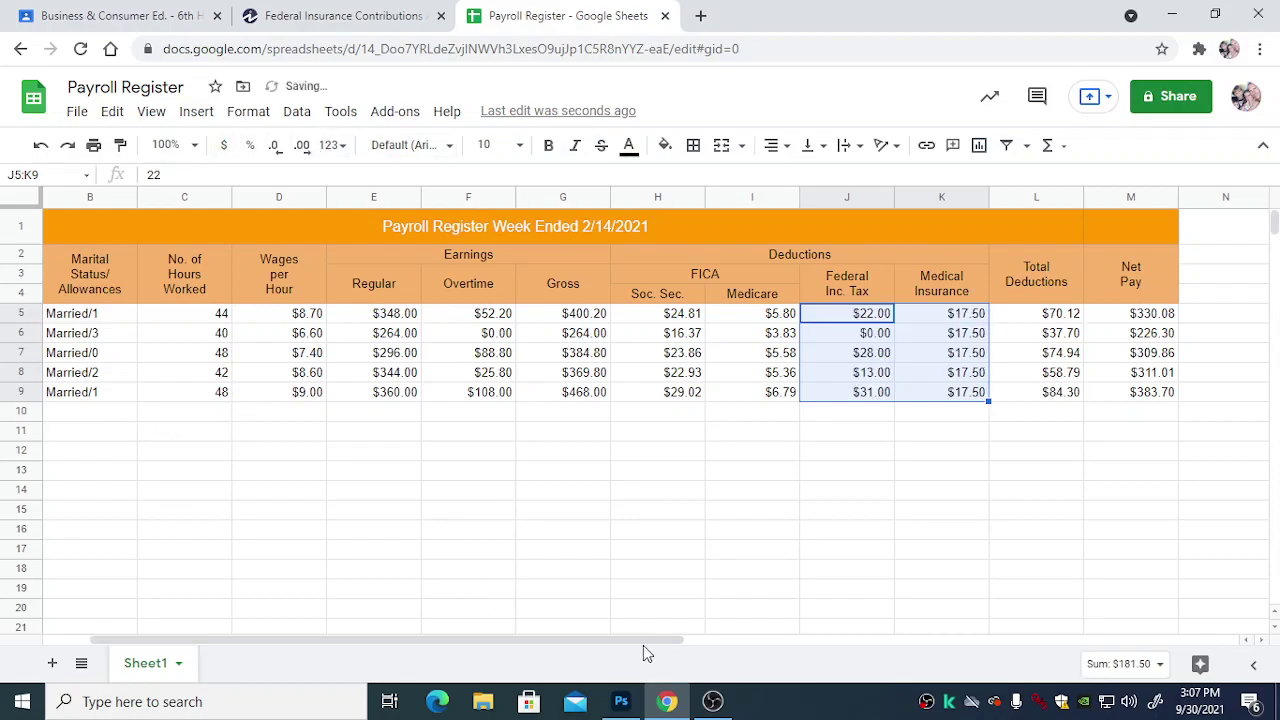
Step: Total the regular earnings in the Totals row by entering =sum(E5:E9) in E11
drag(625, 641, 530, 638)
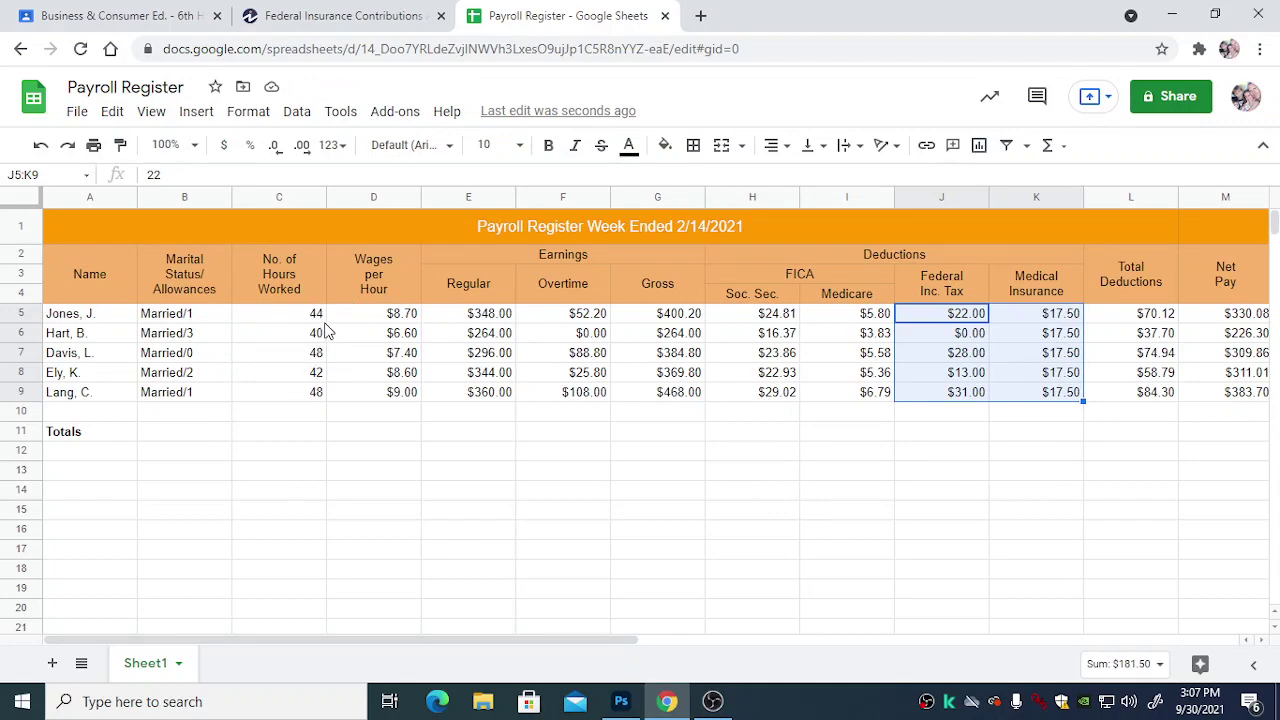
click(490, 436)
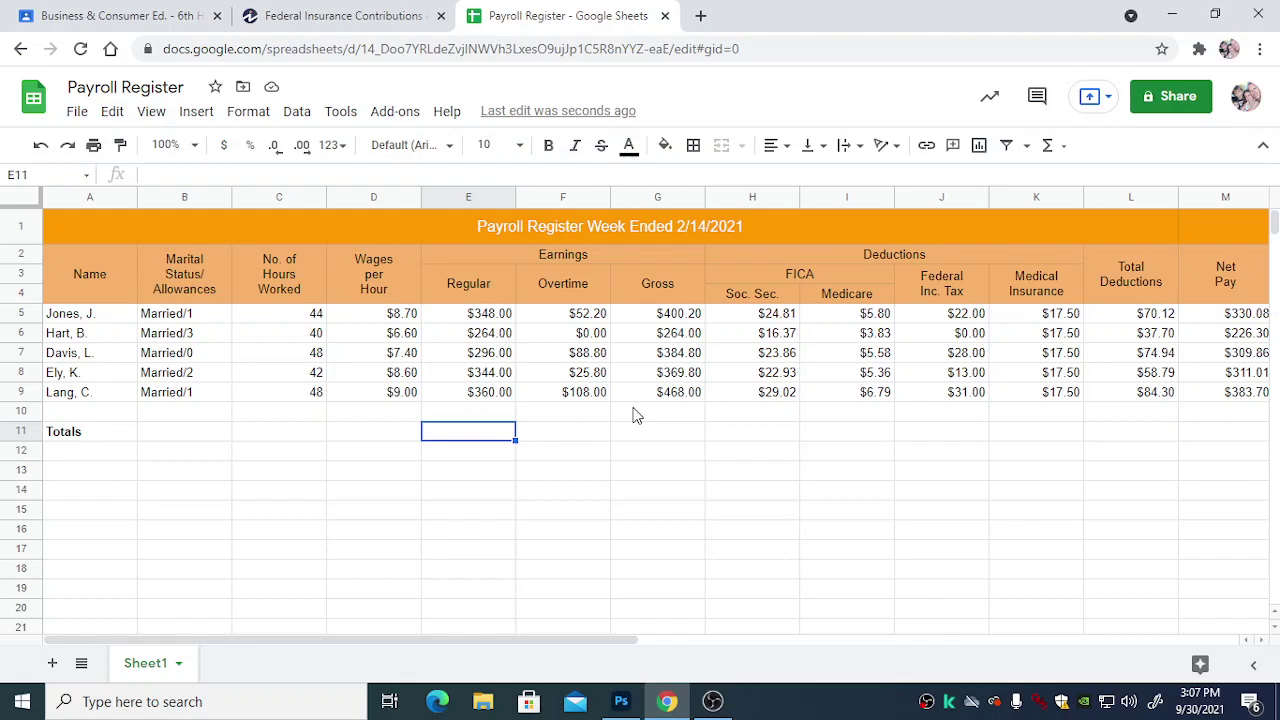
text(=)
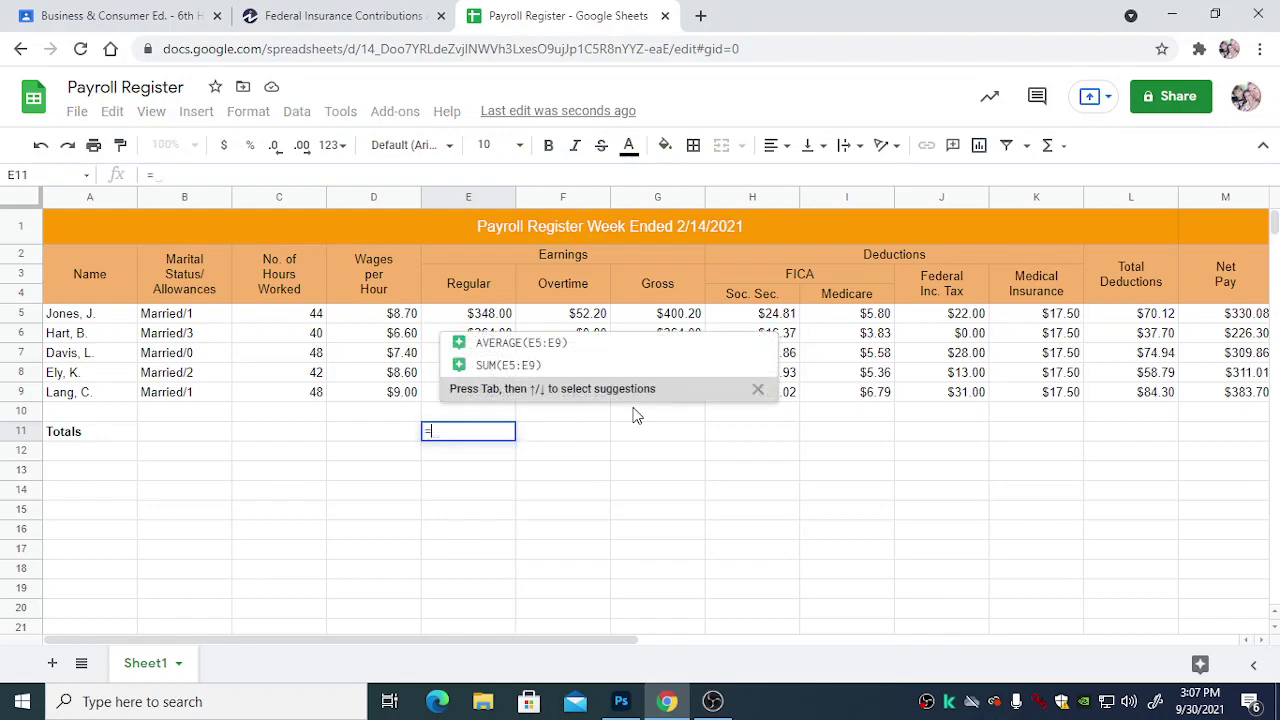
text(sum)
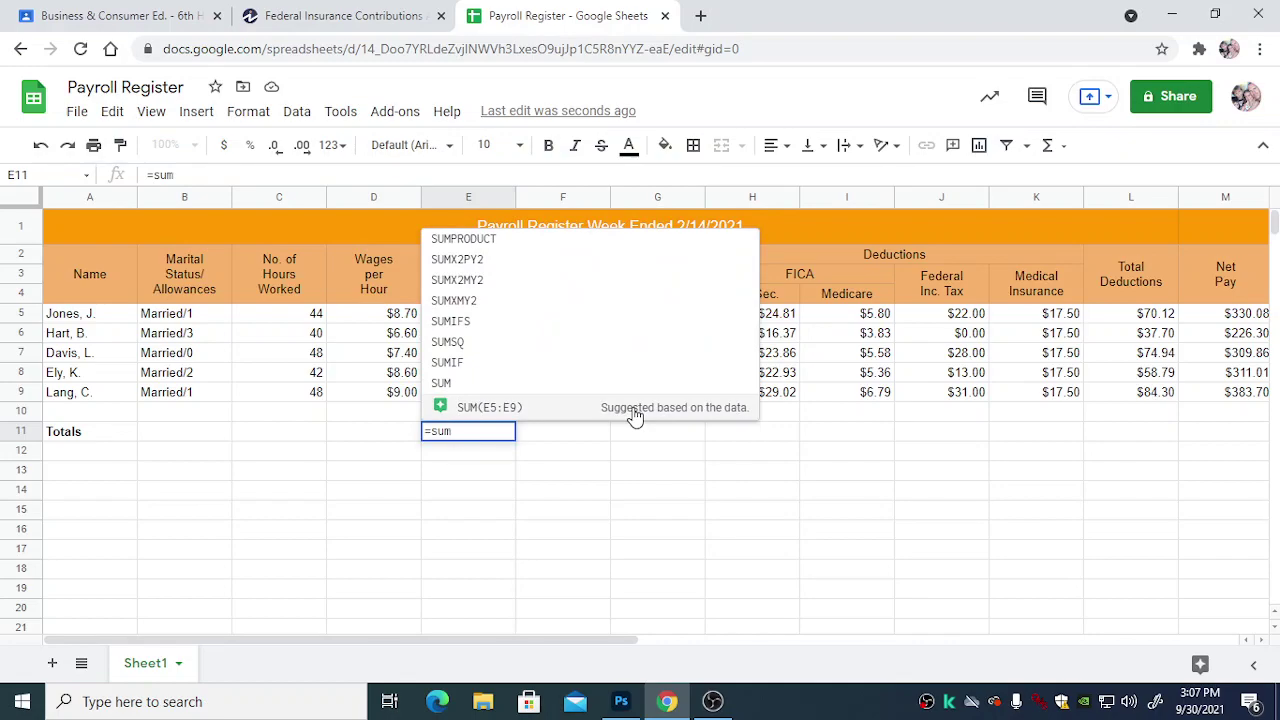
text(()
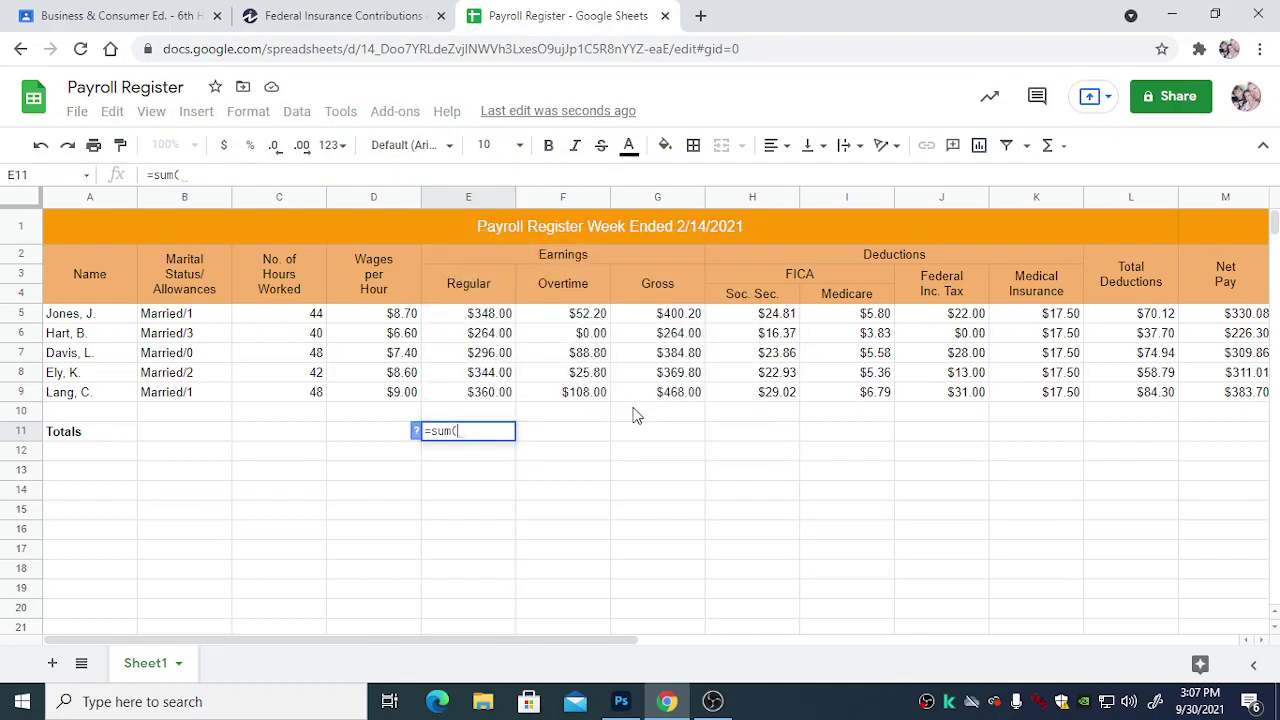
click(489, 316)
drag(489, 316, 495, 395)
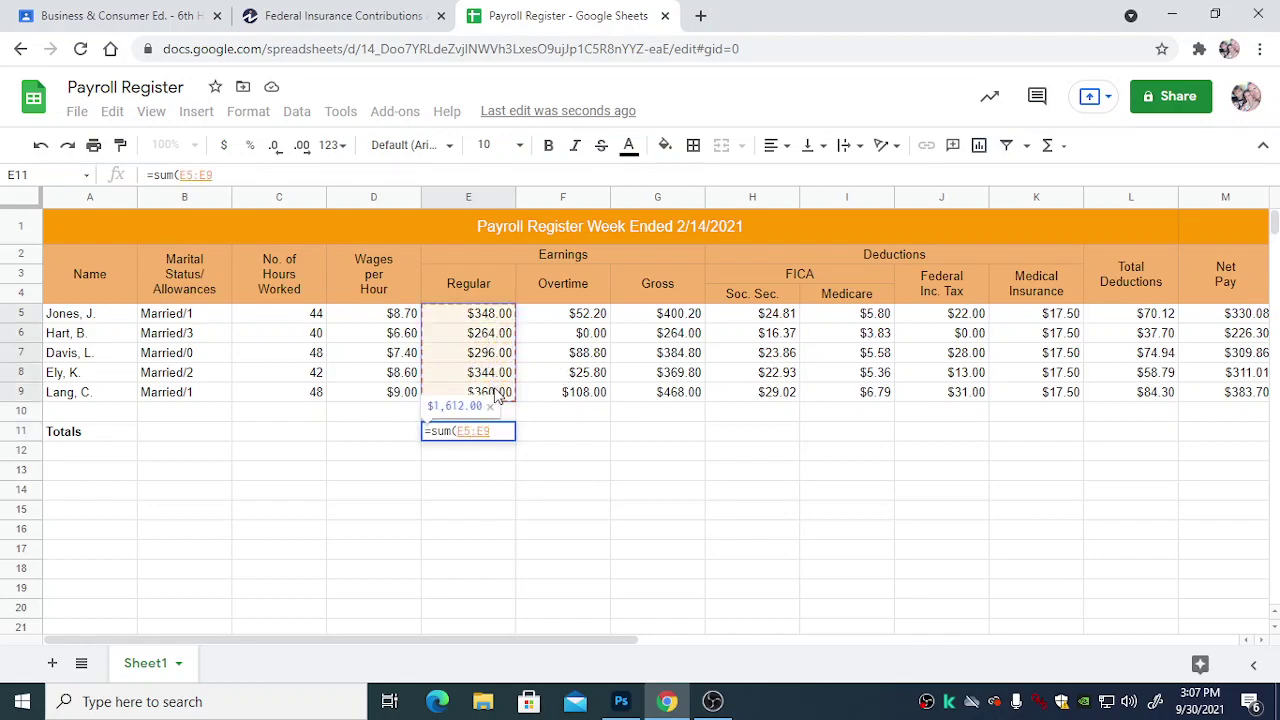
key(Return)
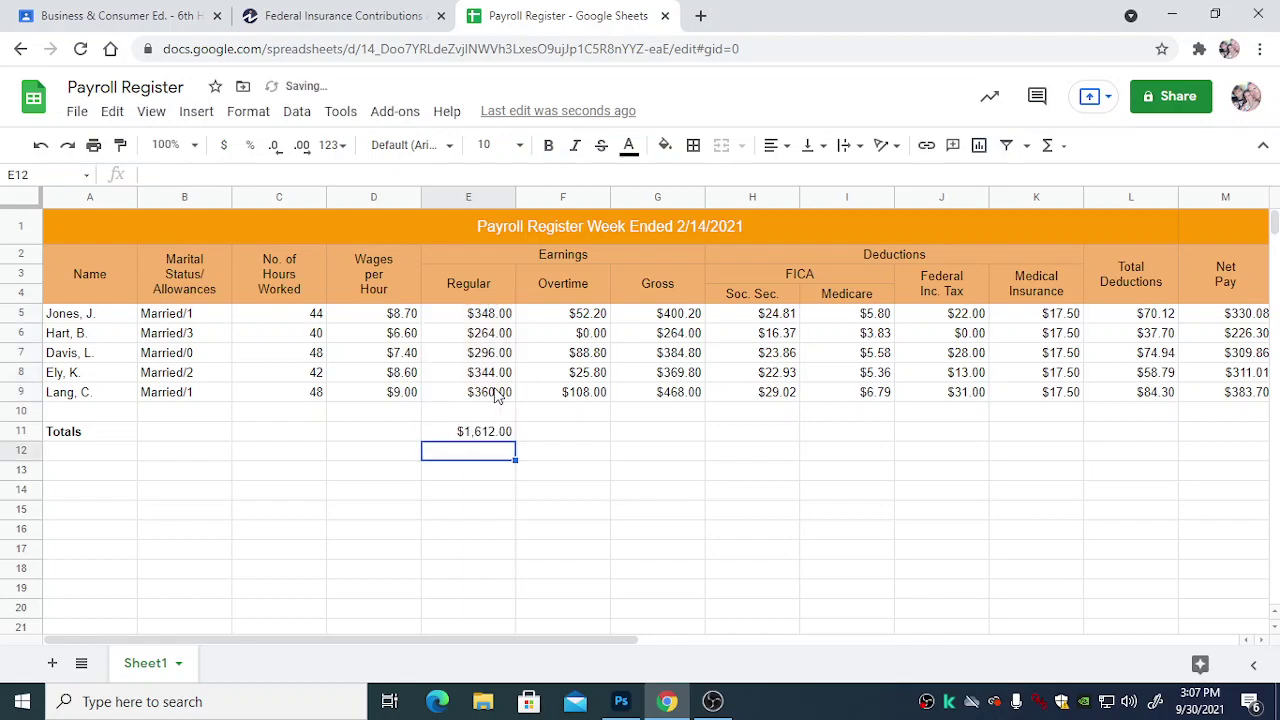
Step: Fill the sum formula from E11 across the Totals row through M11
click(478, 436)
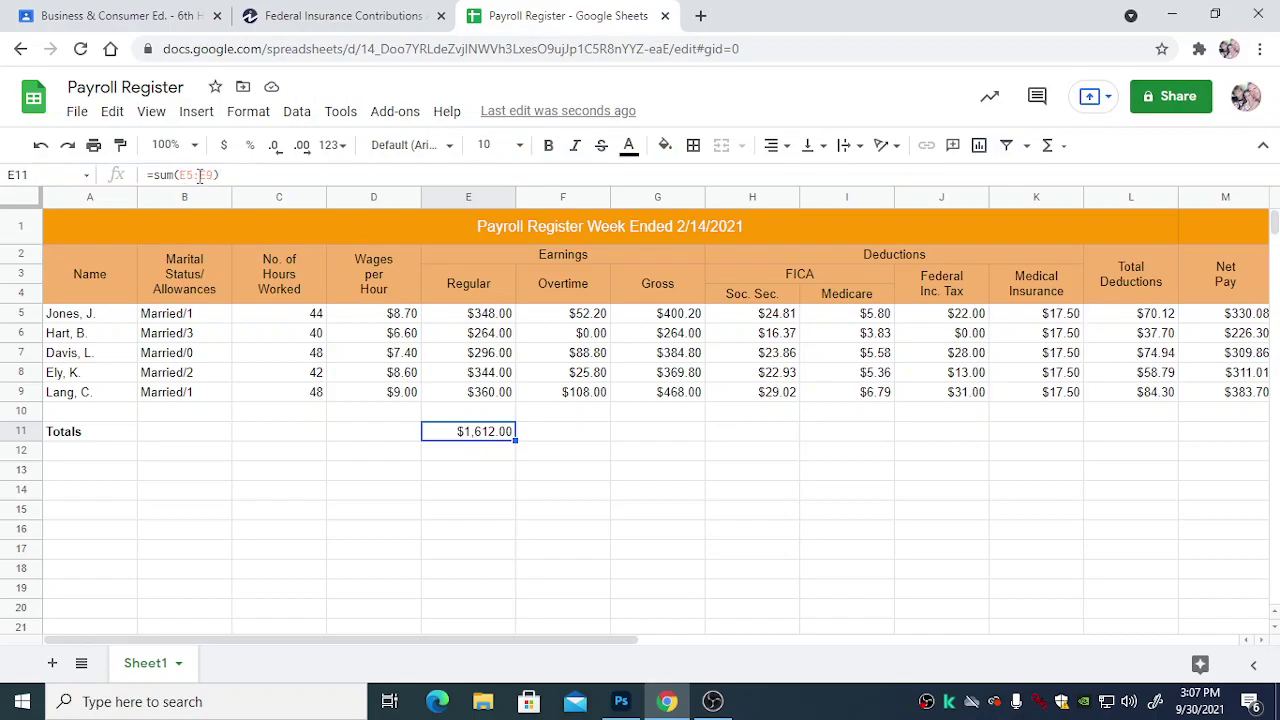
drag(516, 438, 1213, 467)
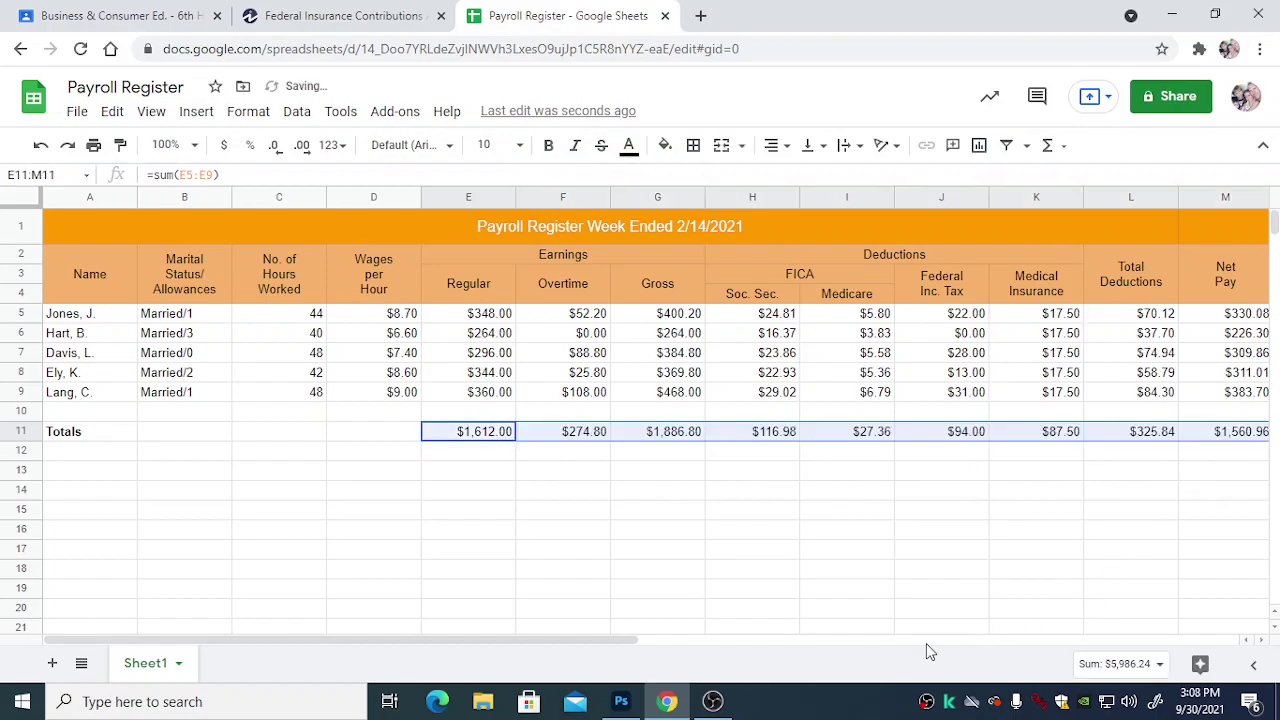
click(476, 496)
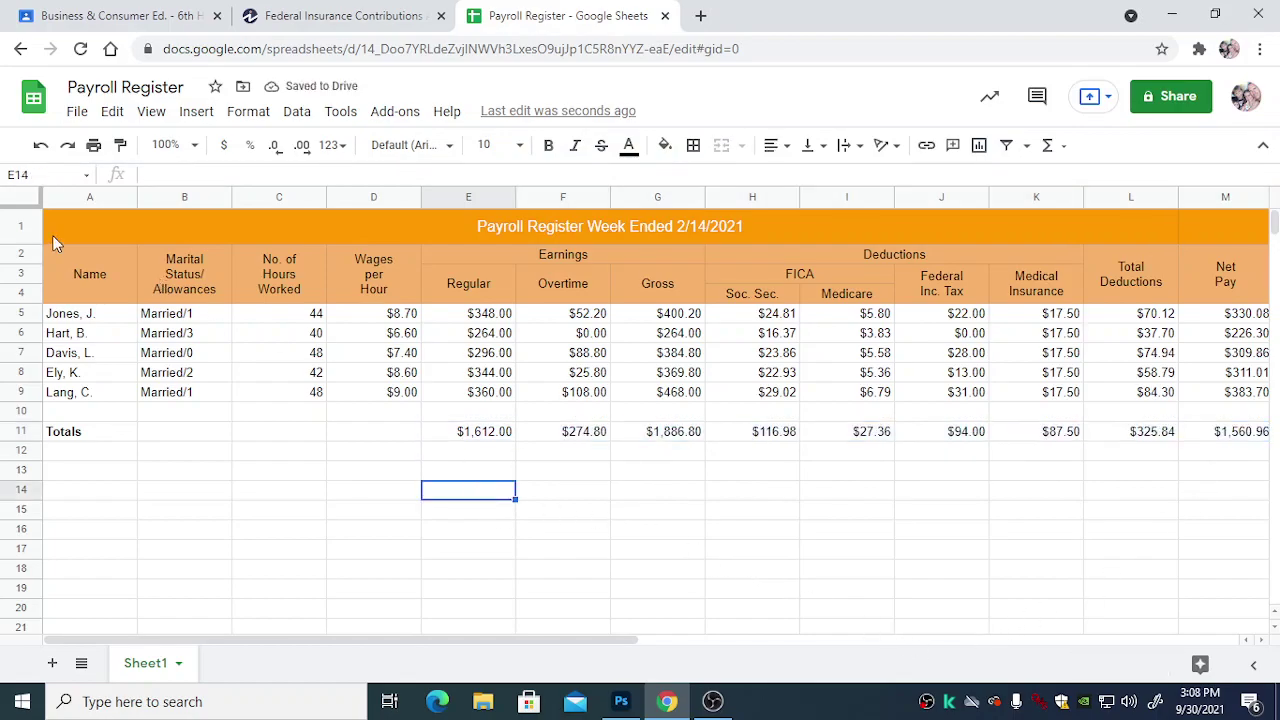
Step: Apply all borders to the headings and employee data in A2:M9
drag(83, 245, 1226, 410)
click(700, 150)
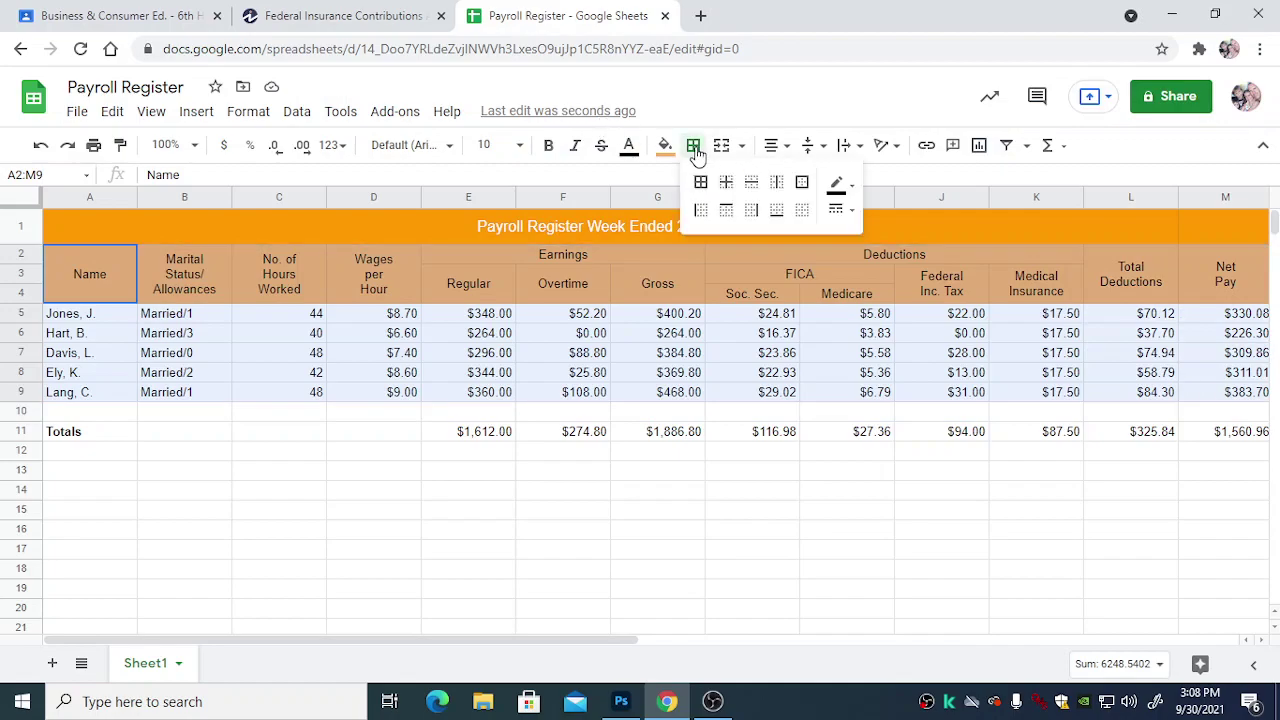
click(700, 181)
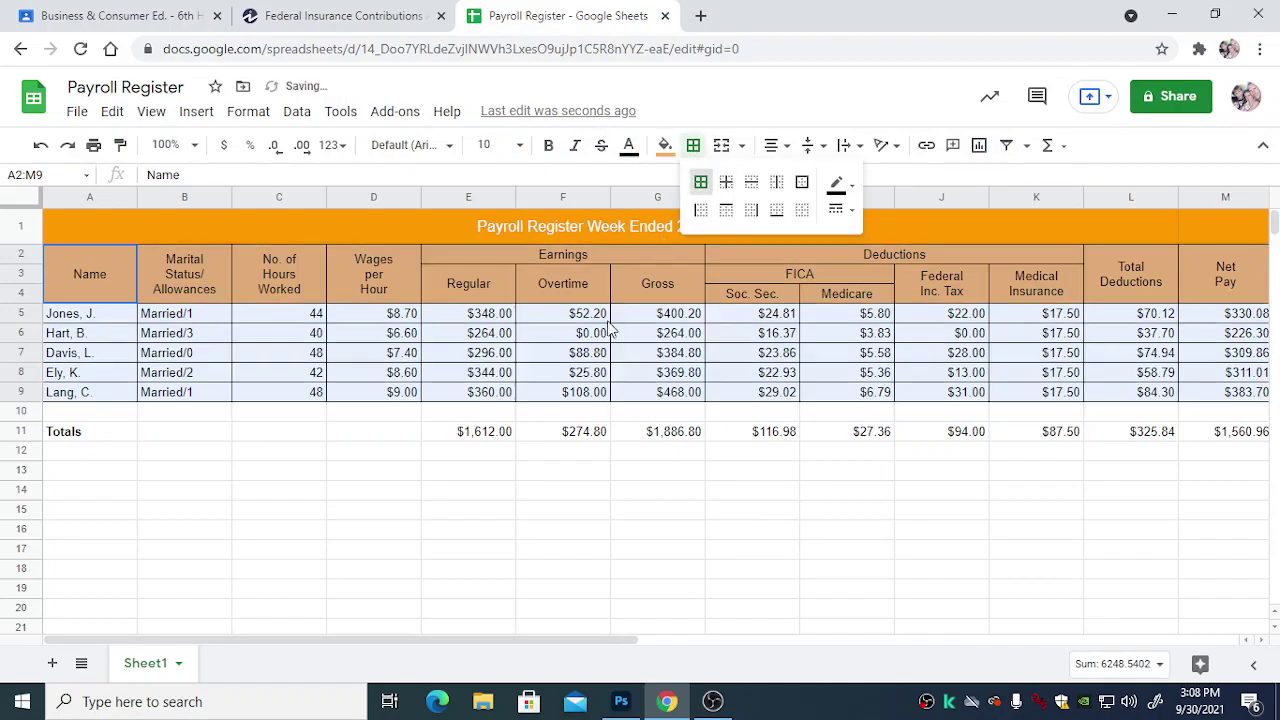
click(503, 496)
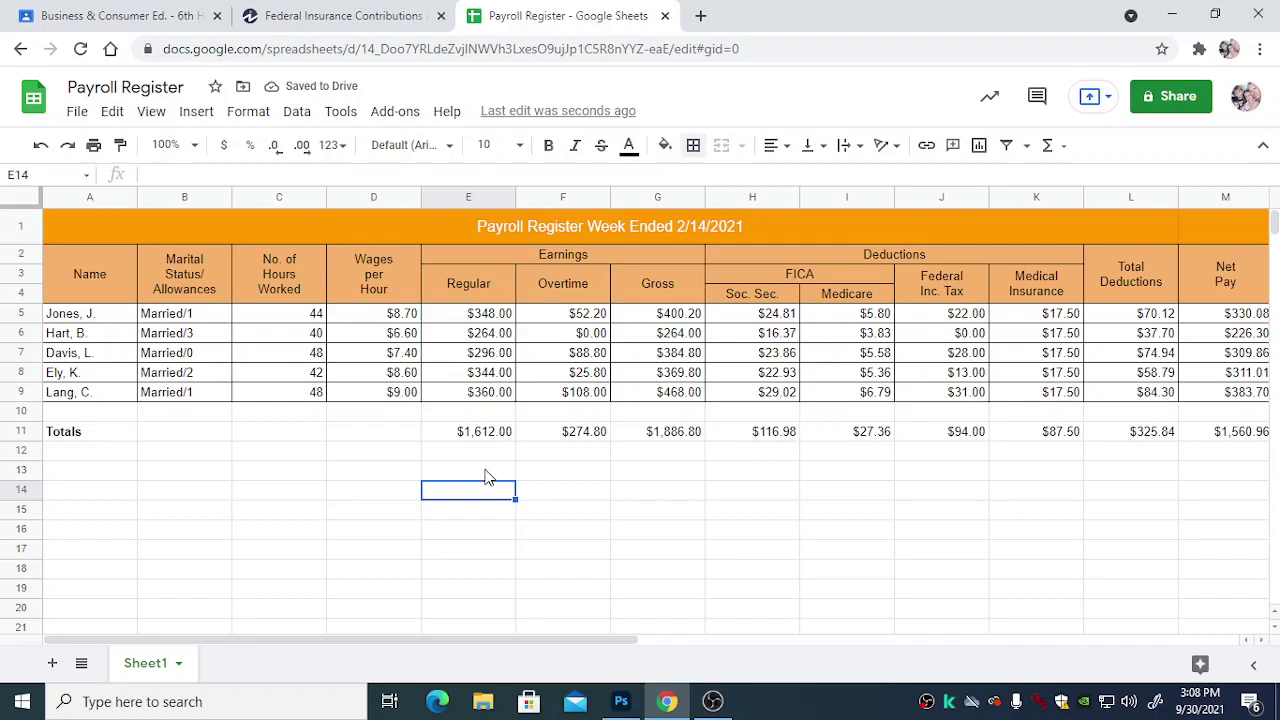
Step: Set the hours worked in C8 to 38 to test the overtime calculation below 40 hours
click(313, 316)
click(300, 373)
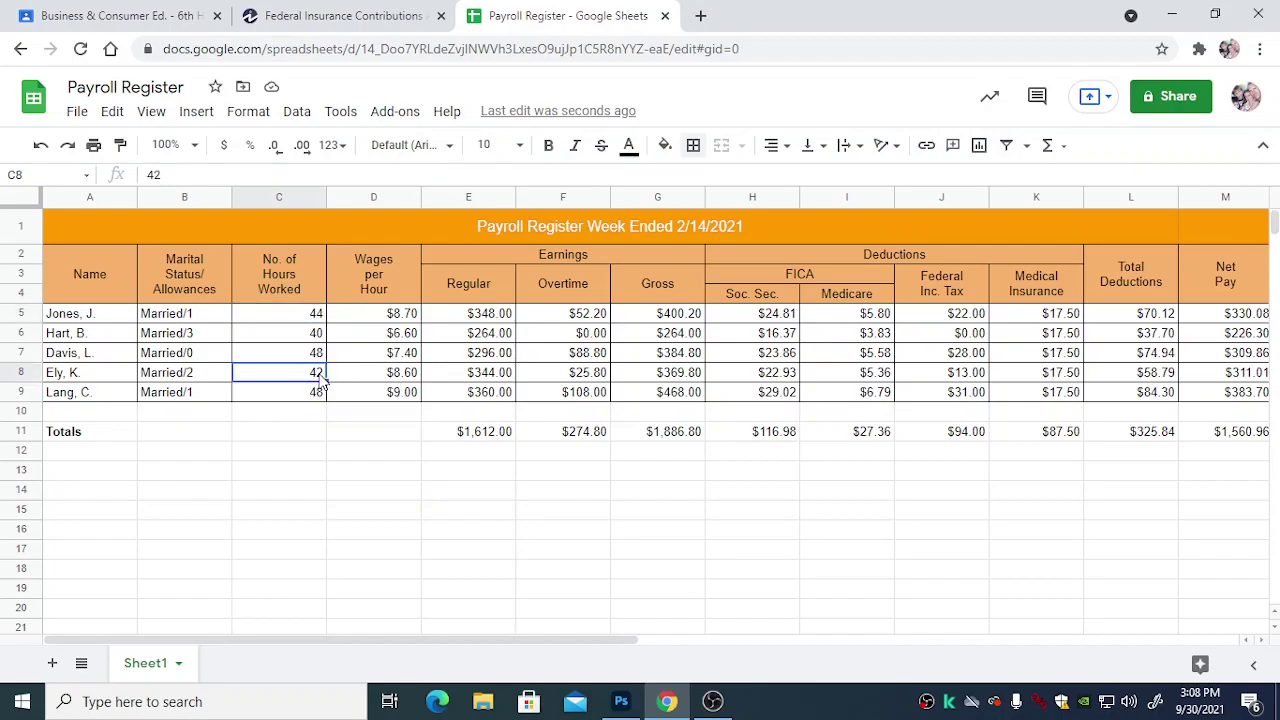
text(38)
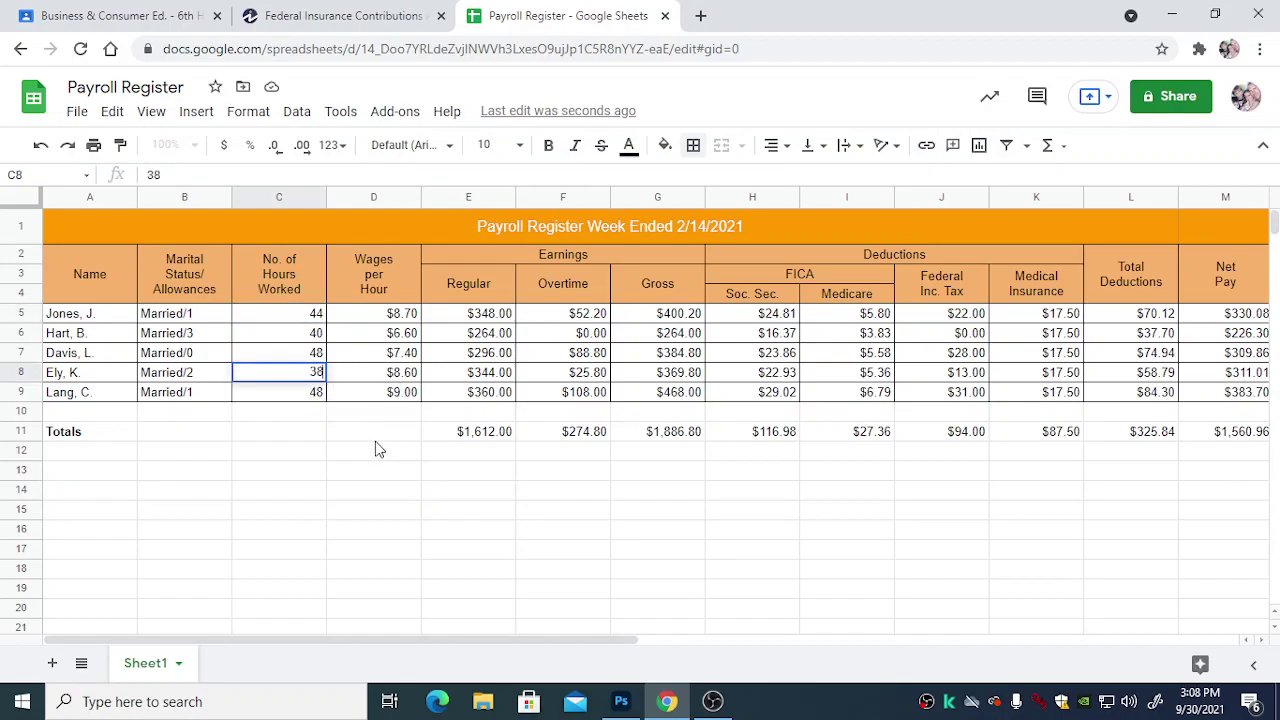
key(Up)
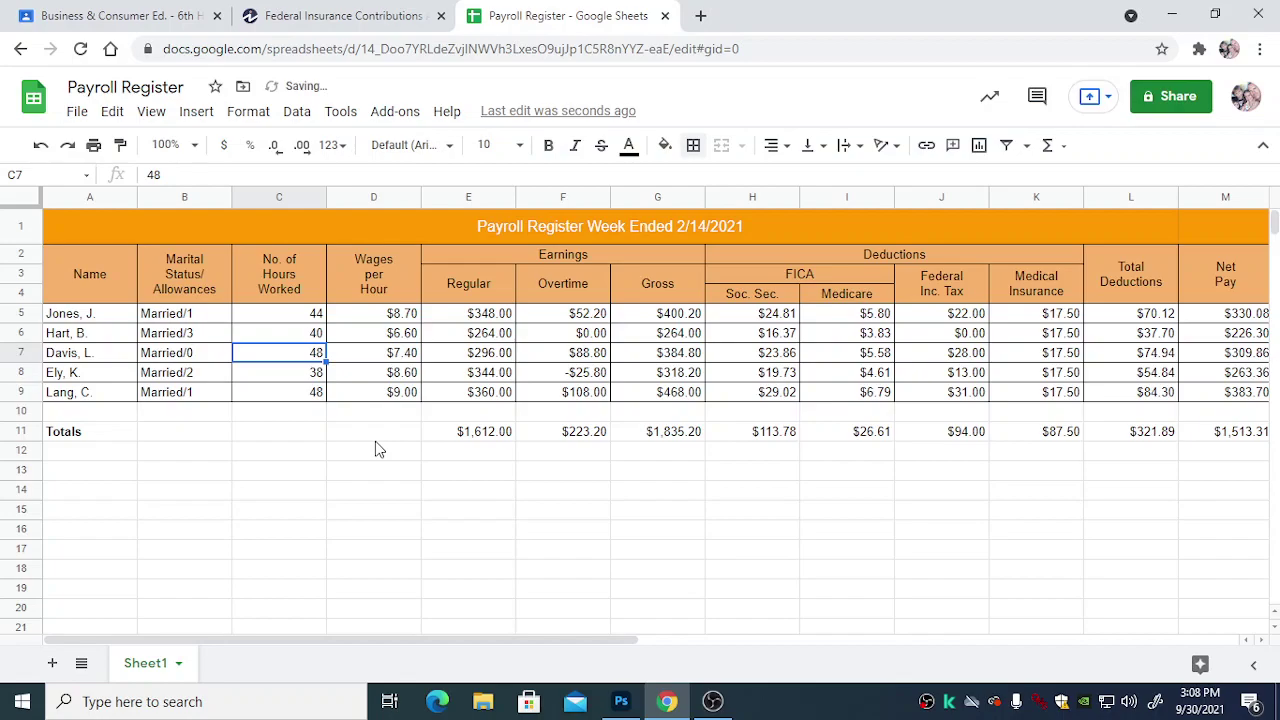
Step: Change the hours worked in C8 to 40
key(Down)
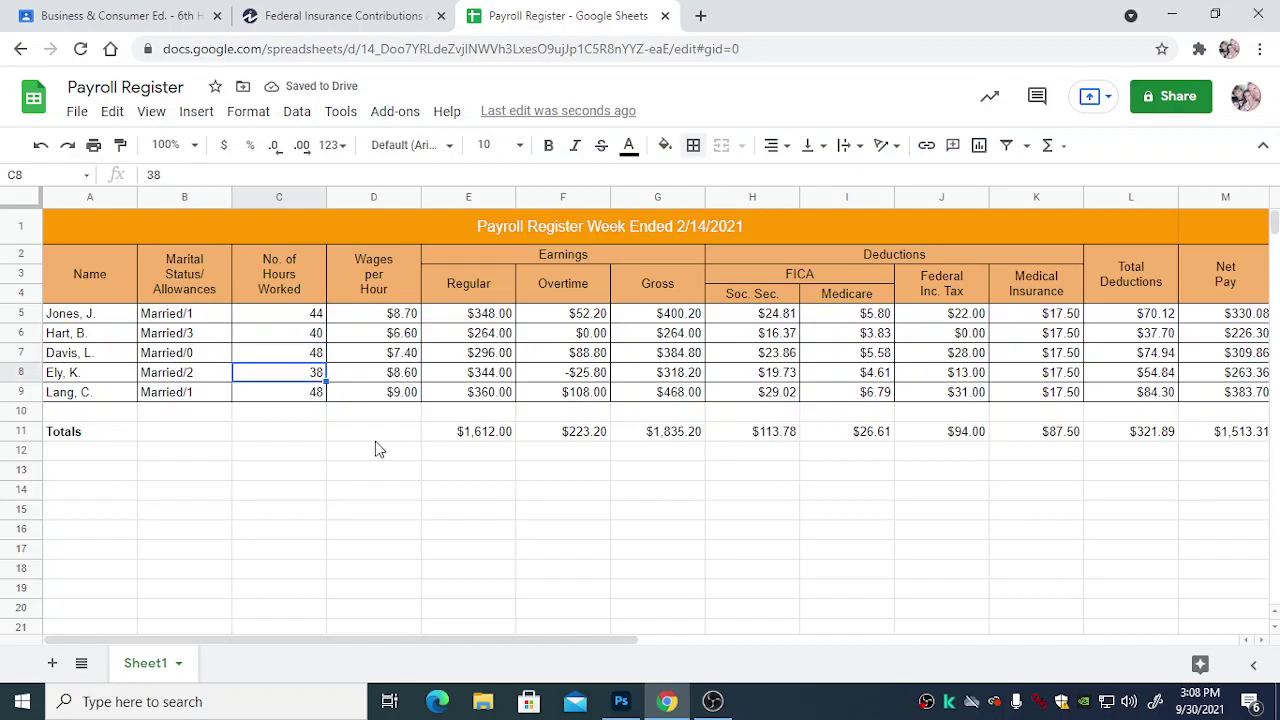
text(40)
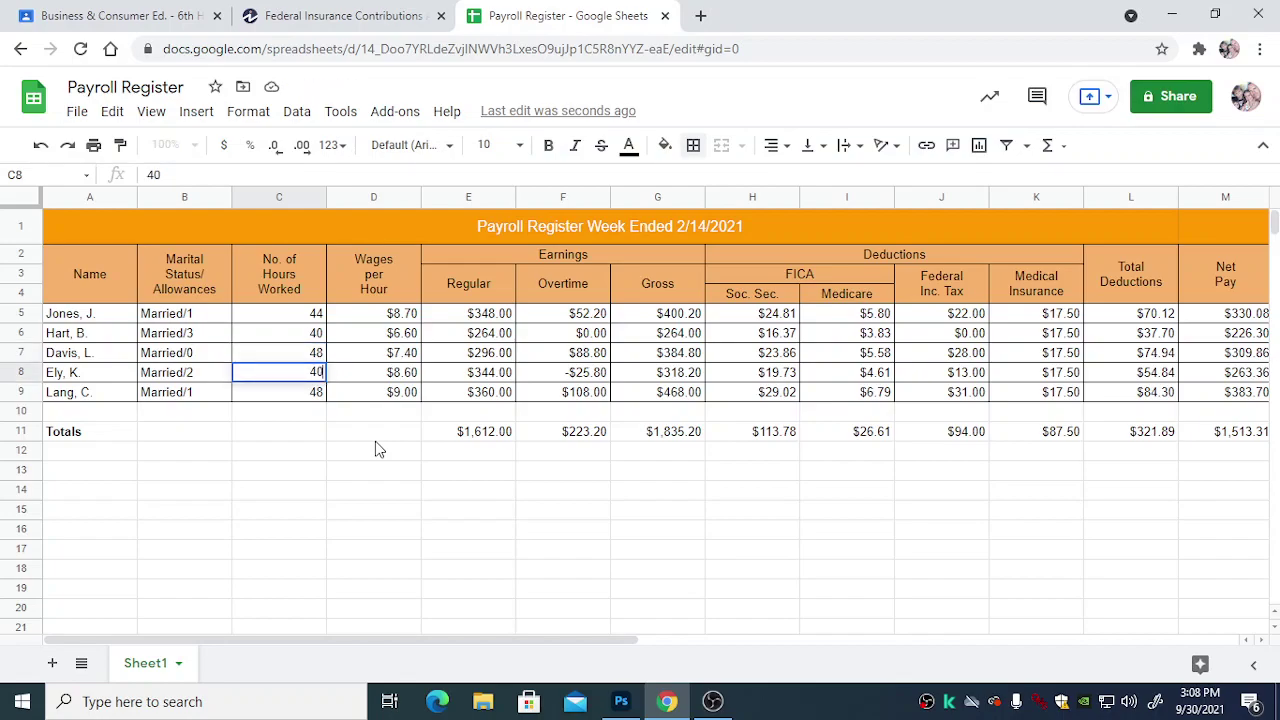
key(Up)
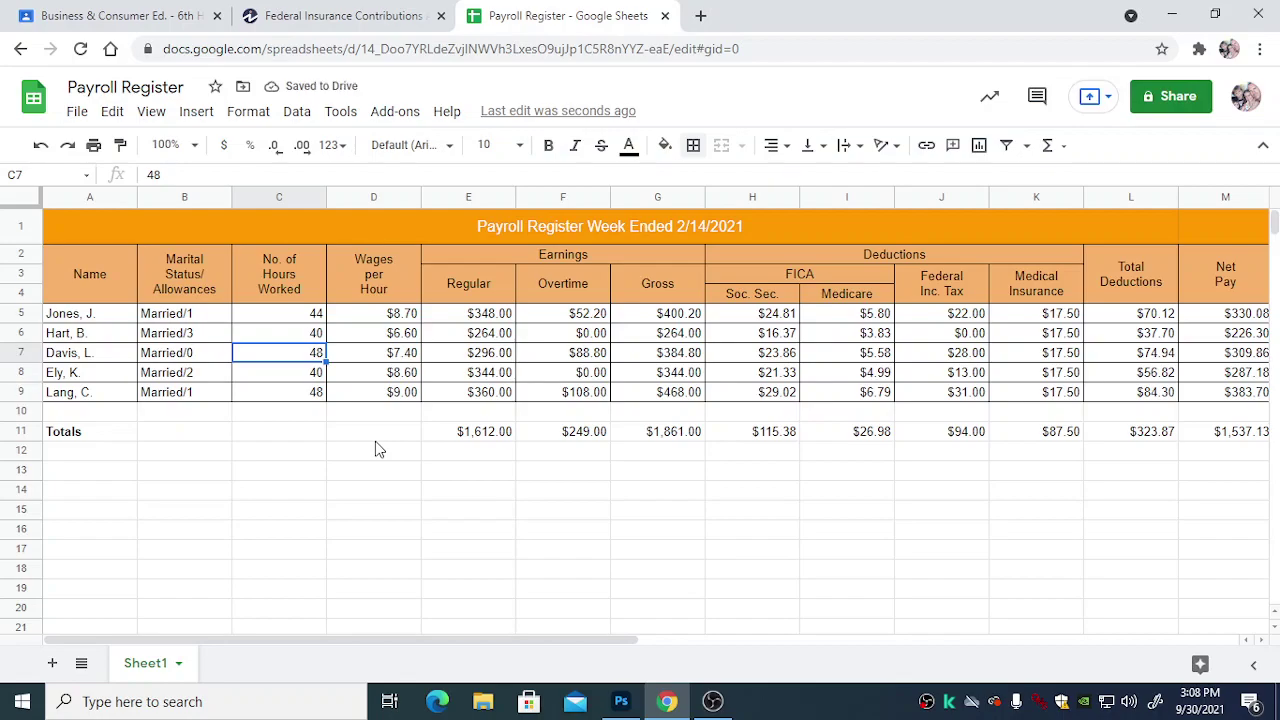
Step: Examine how the overtime formula in F8 relates to the hours worked and hourly wage in row 8
key(Down)
key(Right)
key(Right)
key(Right)
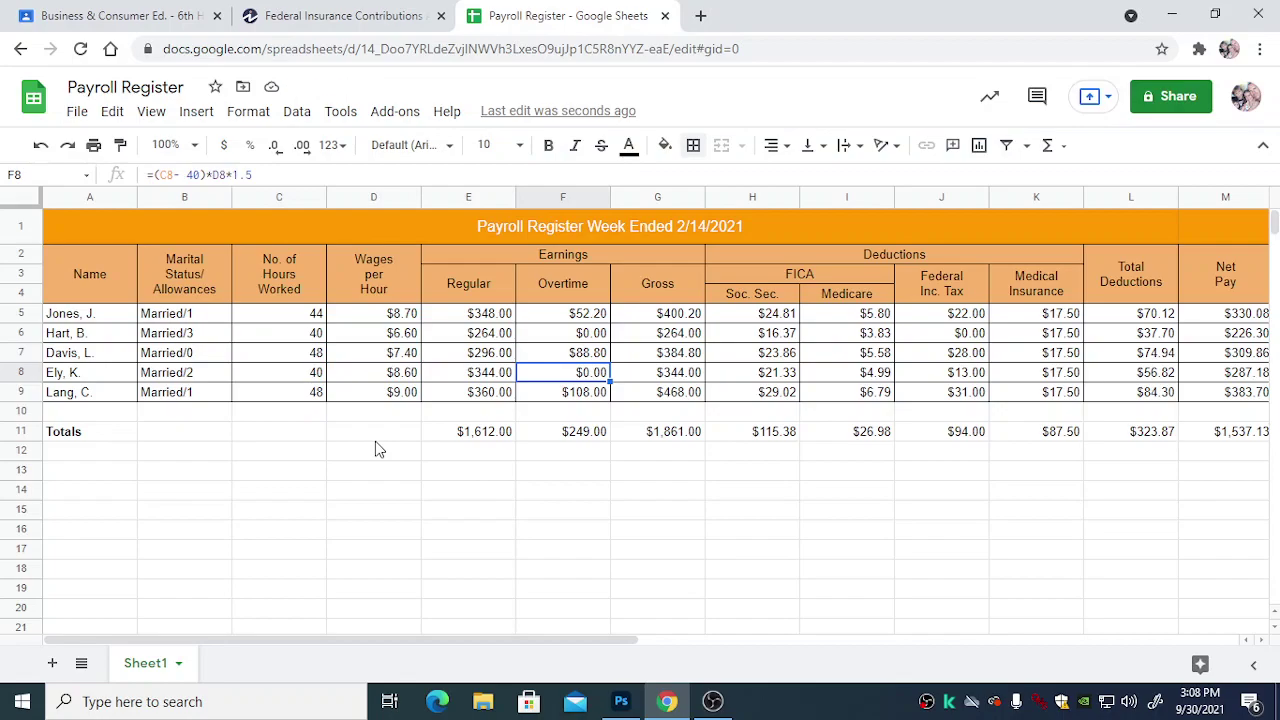
key(Left)
key(Left)
key(Left)
key(Left)
key(Right)
key(Right)
key(Right)
key(Right)
key(Left)
key(Left)
key(Left)
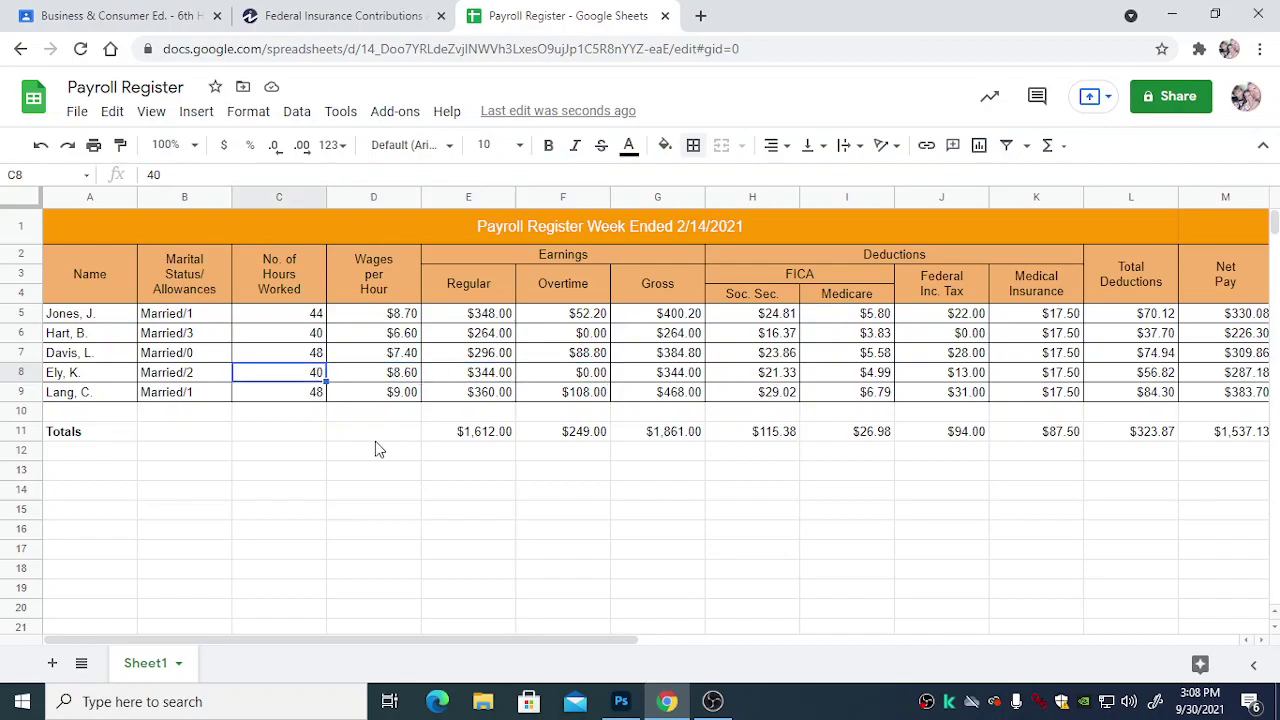